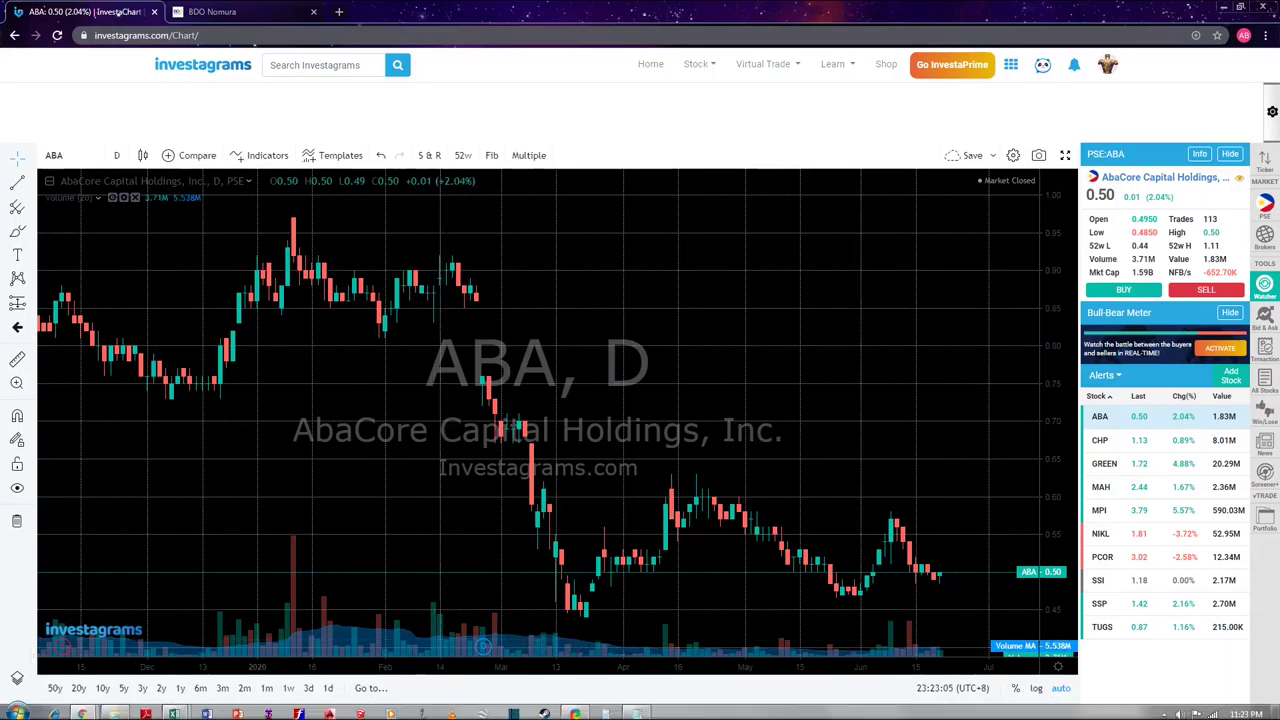
Step: Switch to Excel and show the BDO Nomura2 lot table and the BDO Nomura3 trial form side by side
{"action": "mouse_move", "coordinate": [174, 711]}
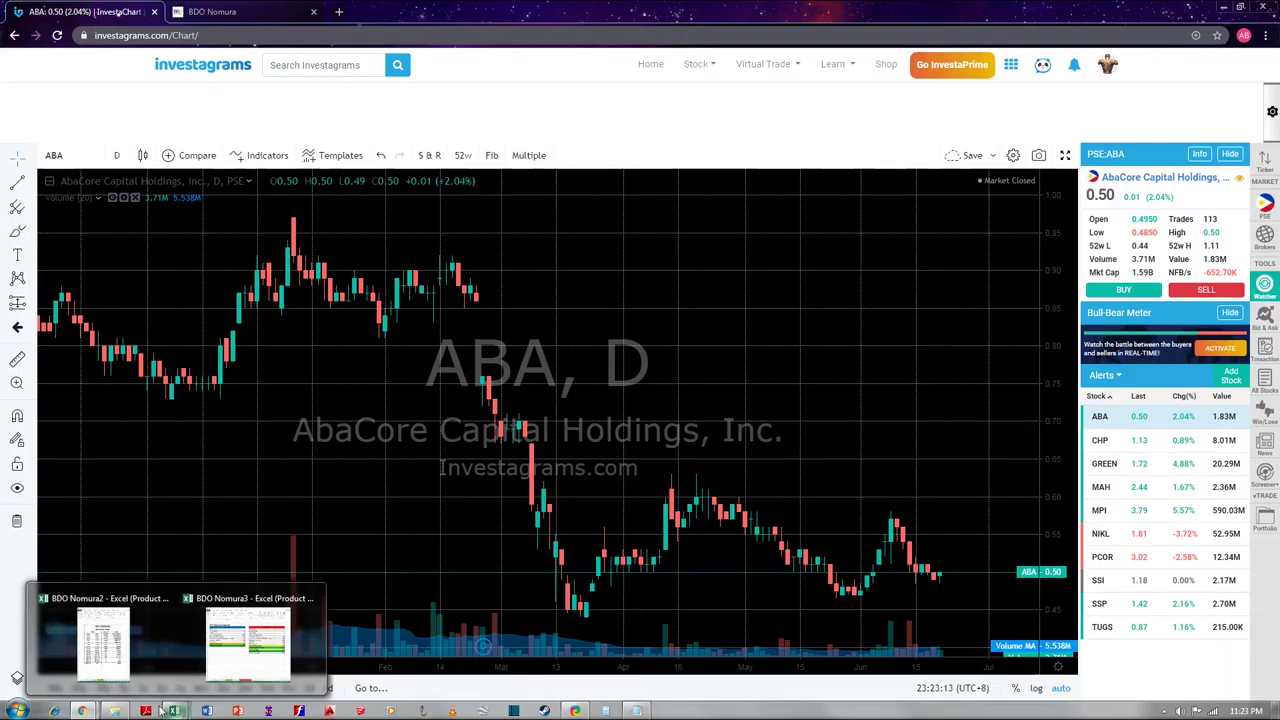
{"action": "left_click", "coordinate": [113, 681]}
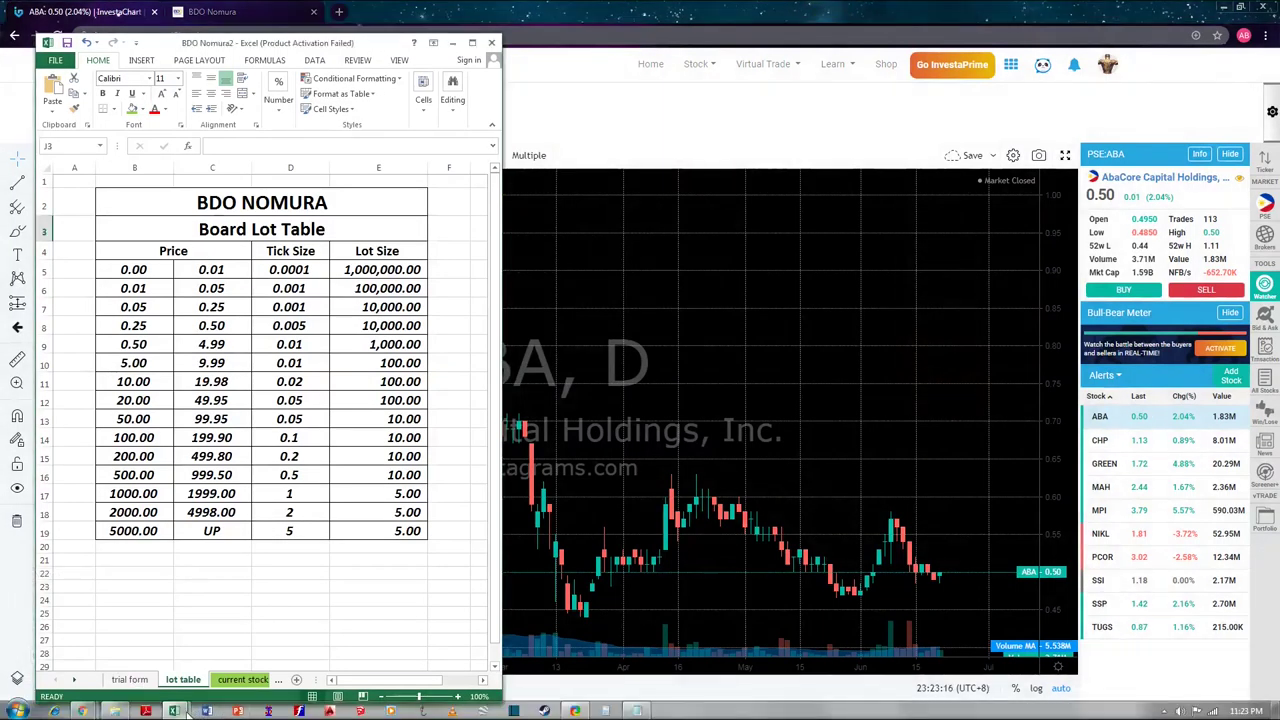
{"action": "left_click", "coordinate": [224, 670]}
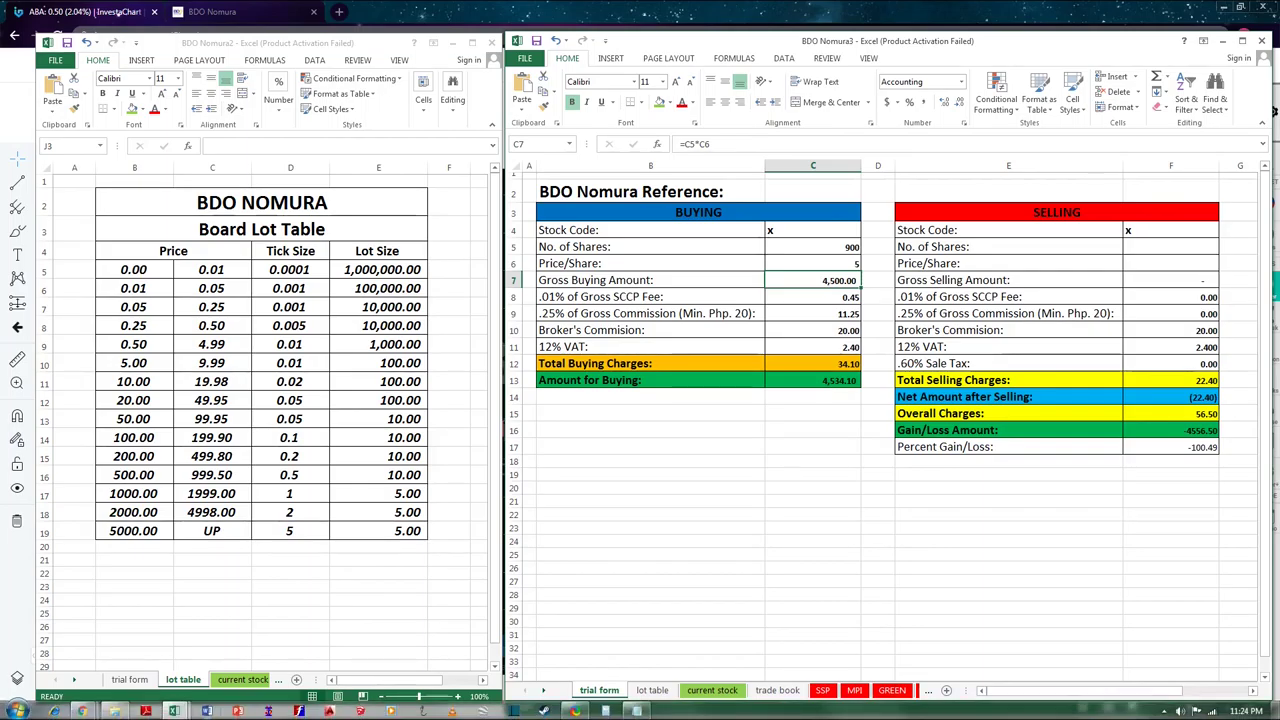
Step: Switch to the BDO Nomura trading site in Chrome, open a Buy order entry and move its window below the watchlist rows
{"action": "mouse_move", "coordinate": [114, 711]}
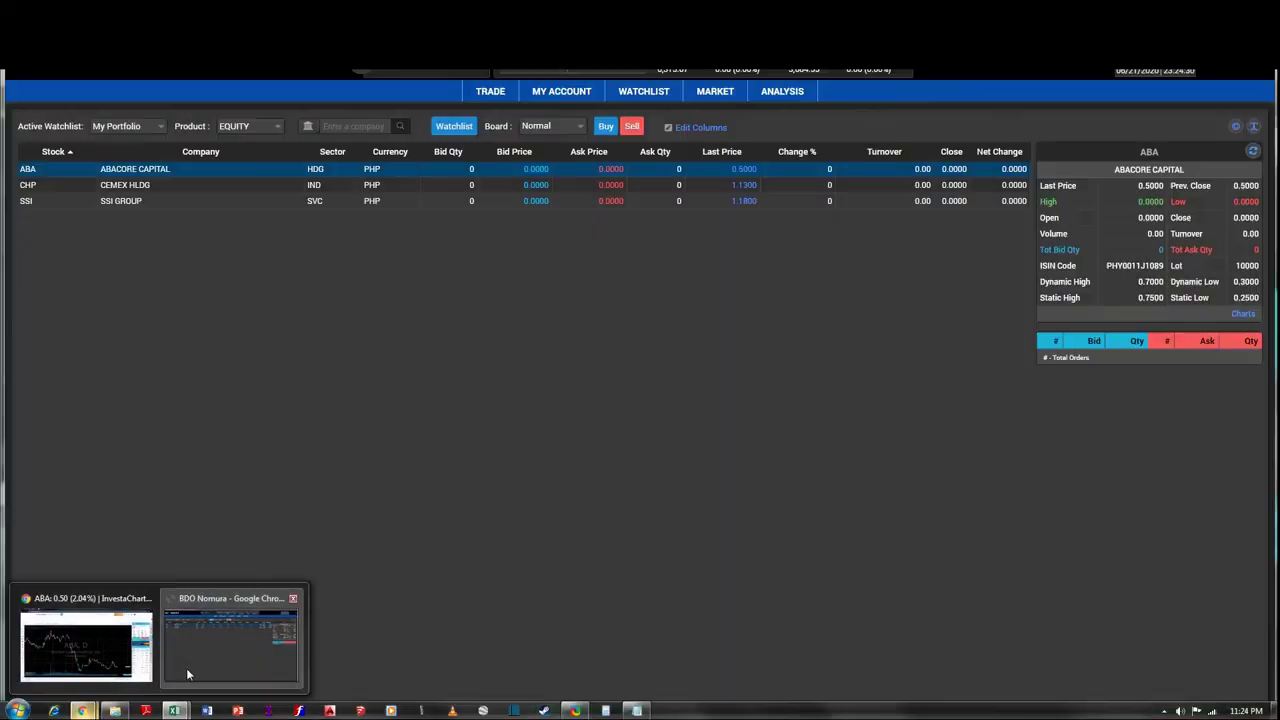
{"action": "left_click", "coordinate": [186, 670]}
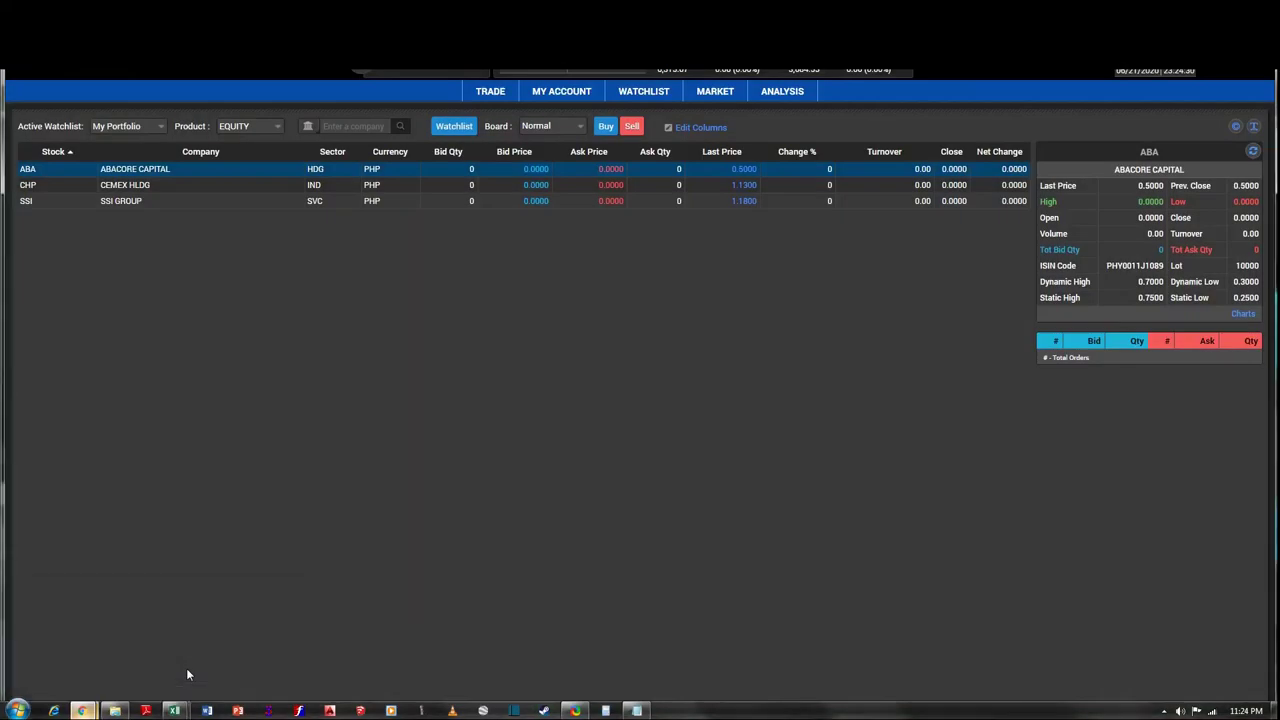
{"action": "mouse_move", "coordinate": [481, 100]}
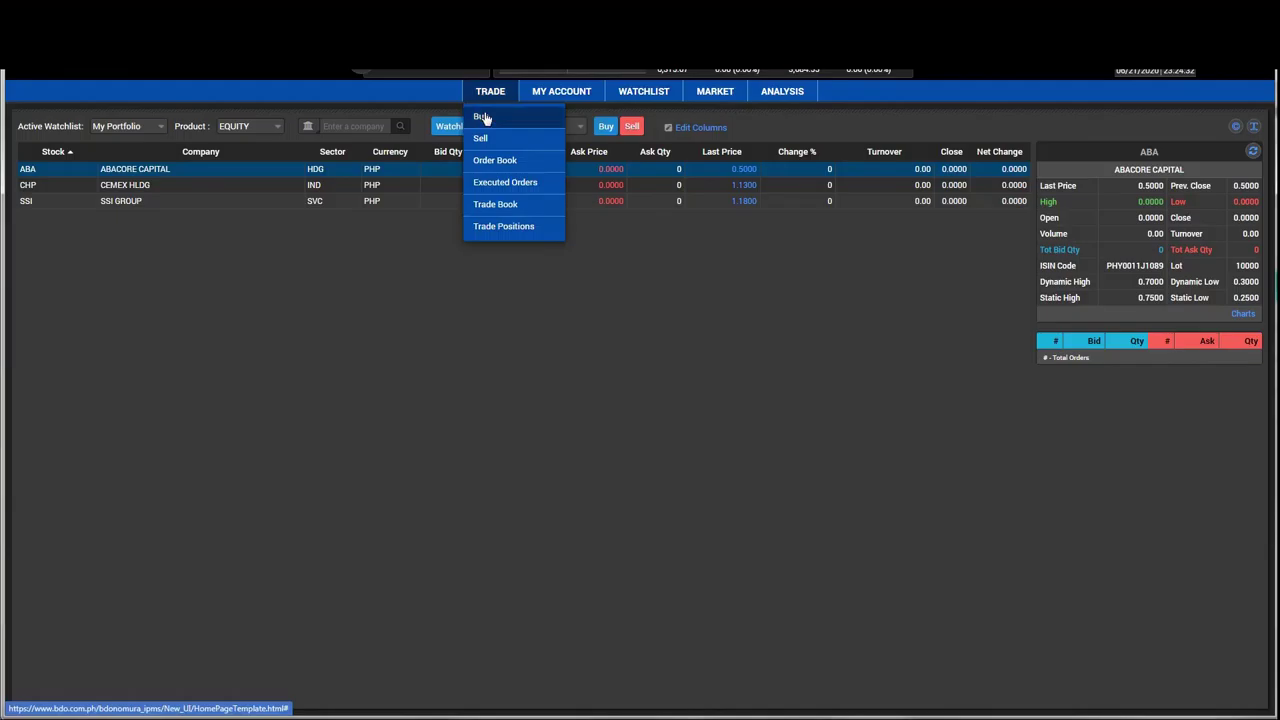
{"action": "left_click", "coordinate": [482, 118]}
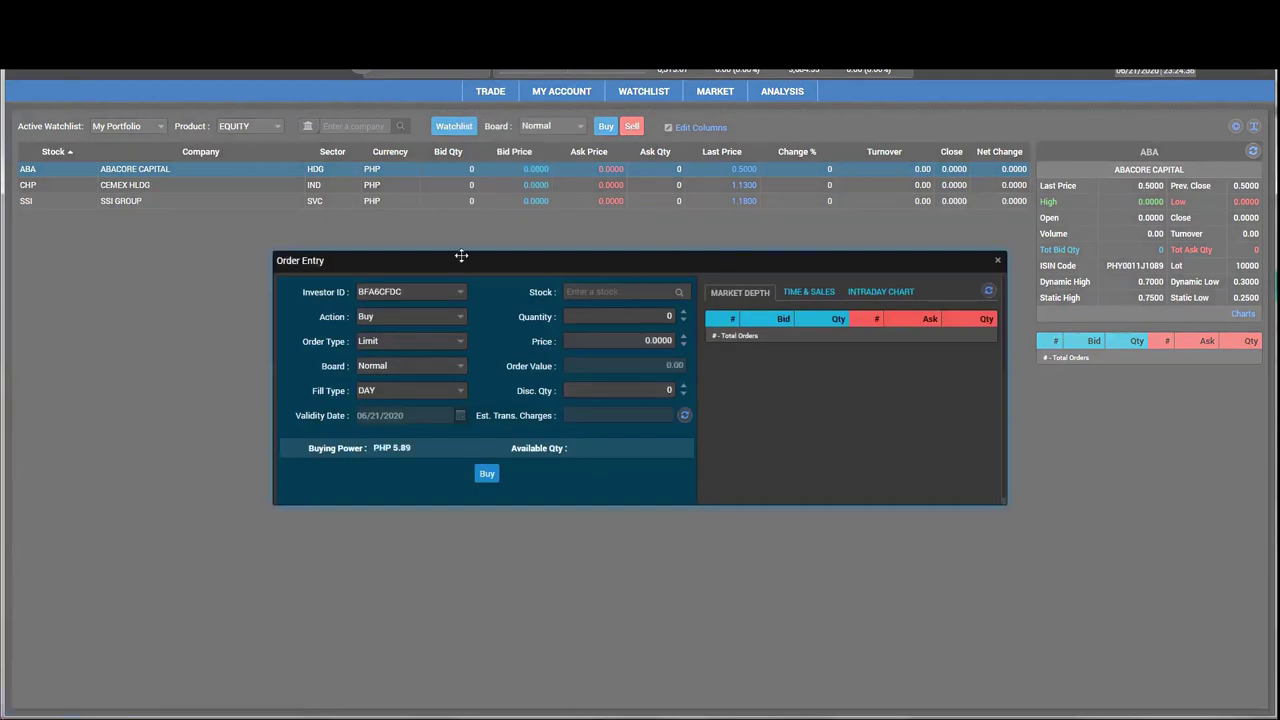
{"action": "left_click_drag", "start_coordinate": [460, 257], "coordinate": [397, 249]}
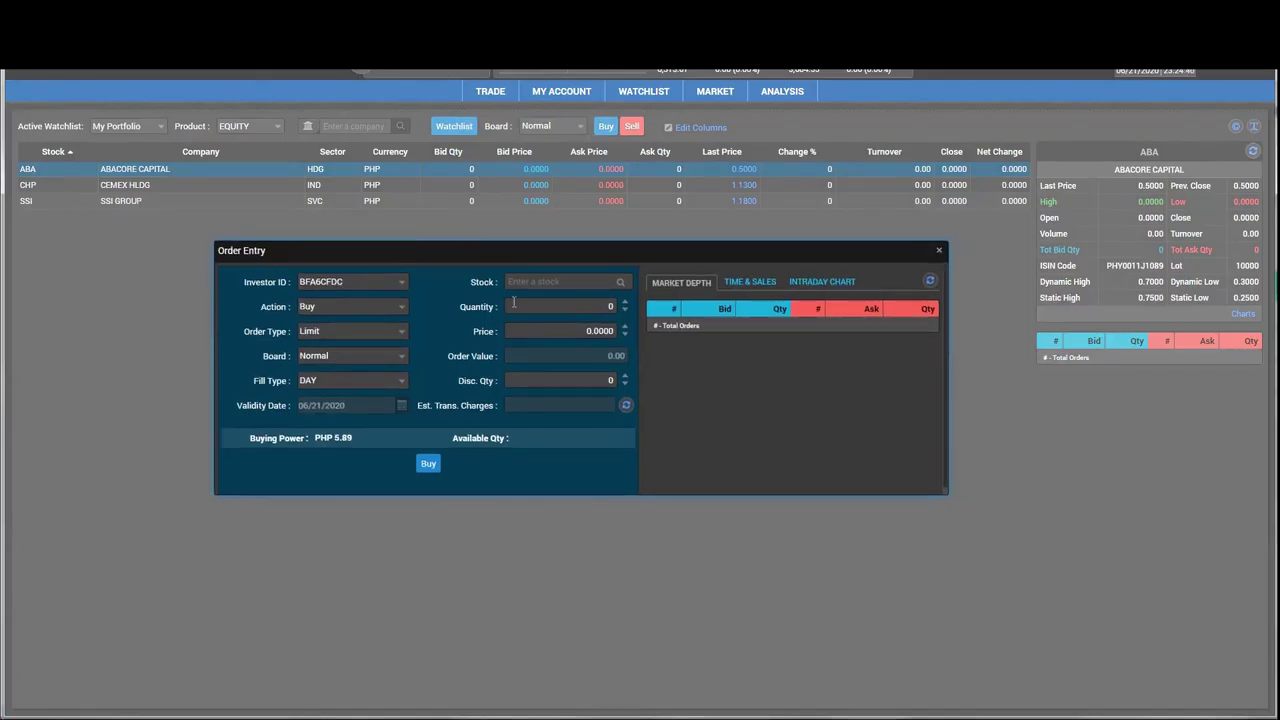
{"action": "left_click_drag", "start_coordinate": [463, 245], "coordinate": [424, 301]}
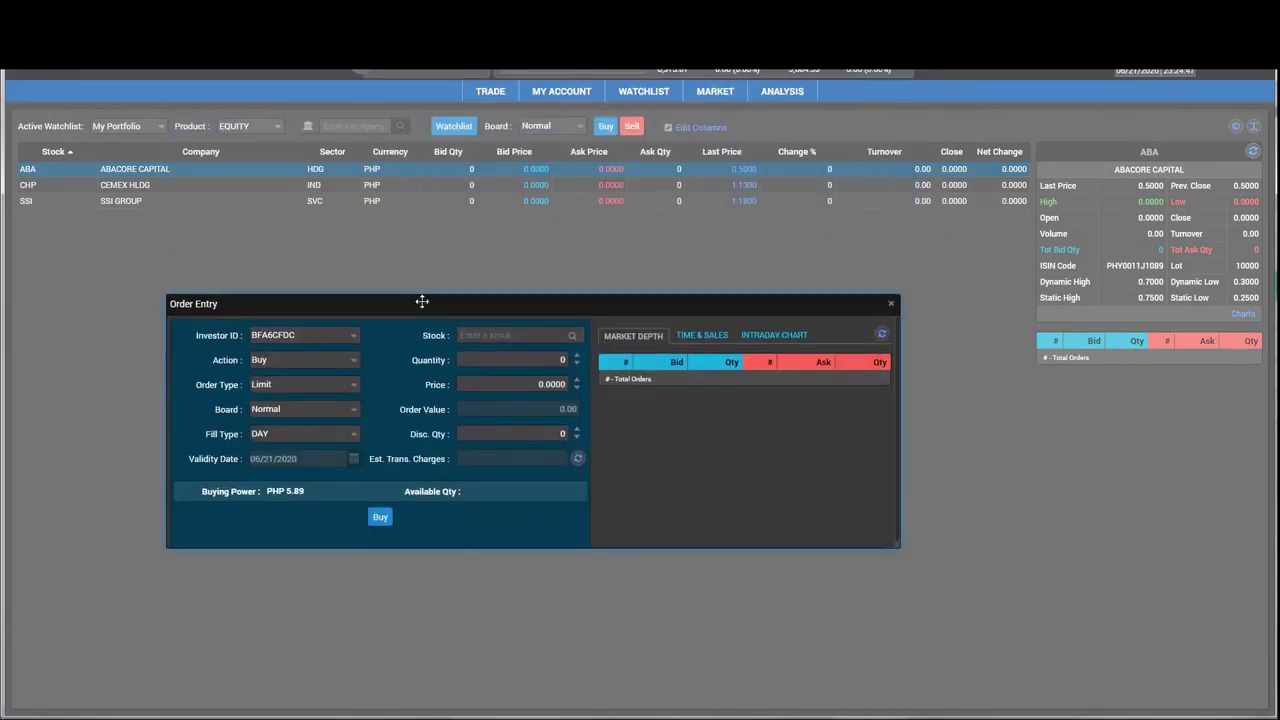
Step: Change the order entry's board to Oddlot and set it back to Normal
{"action": "left_click", "coordinate": [352, 411]}
{"action": "left_click", "coordinate": [292, 441]}
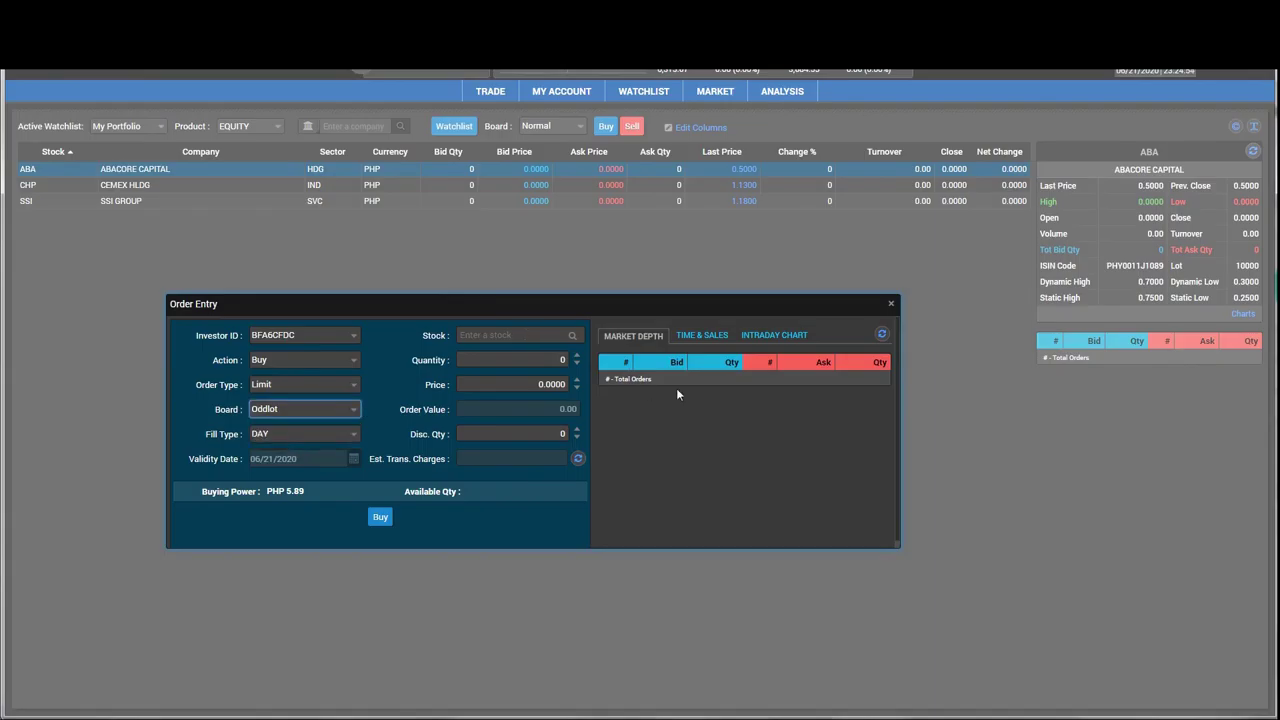
{"action": "left_click", "coordinate": [461, 409]}
{"action": "left_click", "coordinate": [357, 409]}
{"action": "left_click", "coordinate": [340, 425]}
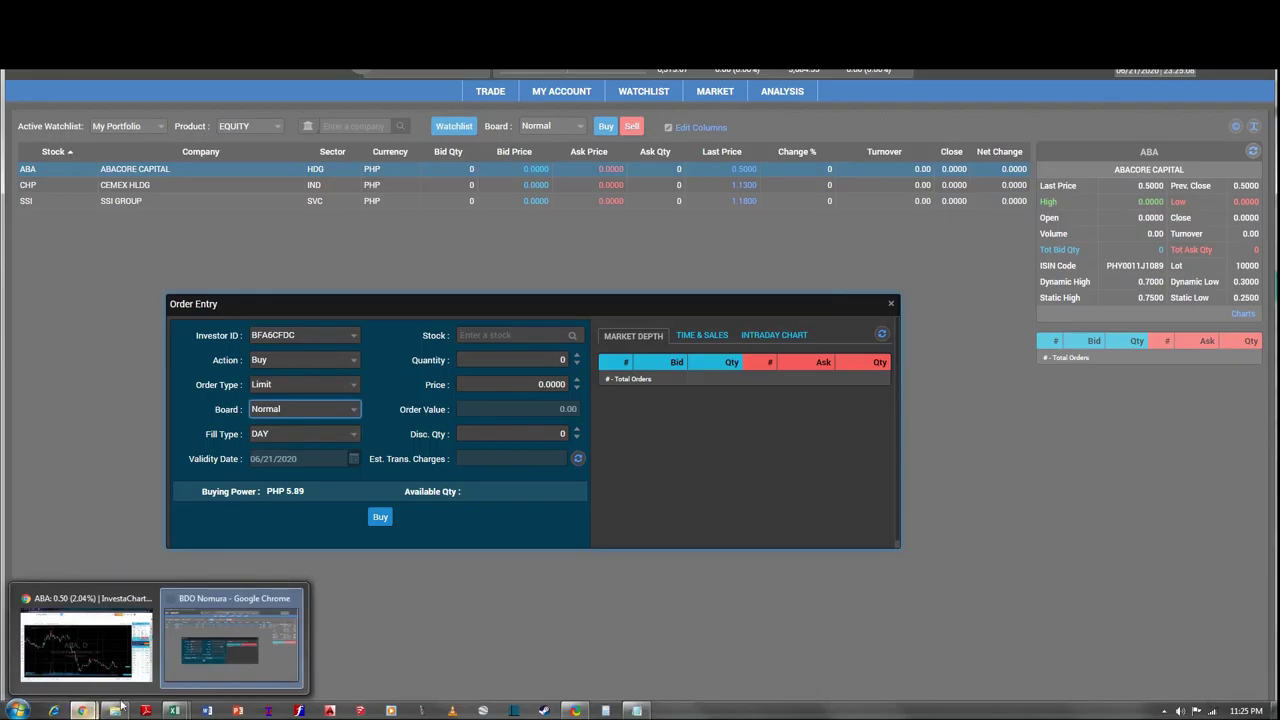
Step: Return to Excel and bring both the board lot table and the buying and selling trial form to the front
{"action": "mouse_move", "coordinate": [174, 710]}
{"action": "left_click", "coordinate": [157, 669]}
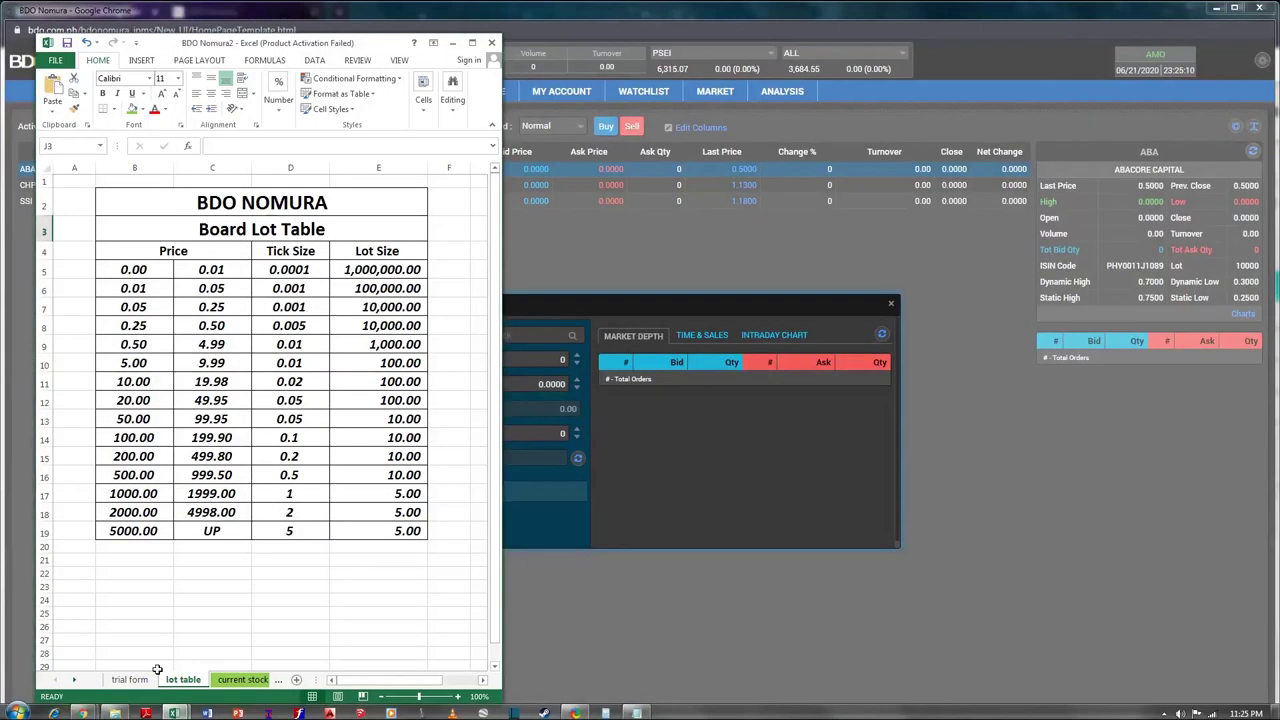
{"action": "mouse_move", "coordinate": [174, 710]}
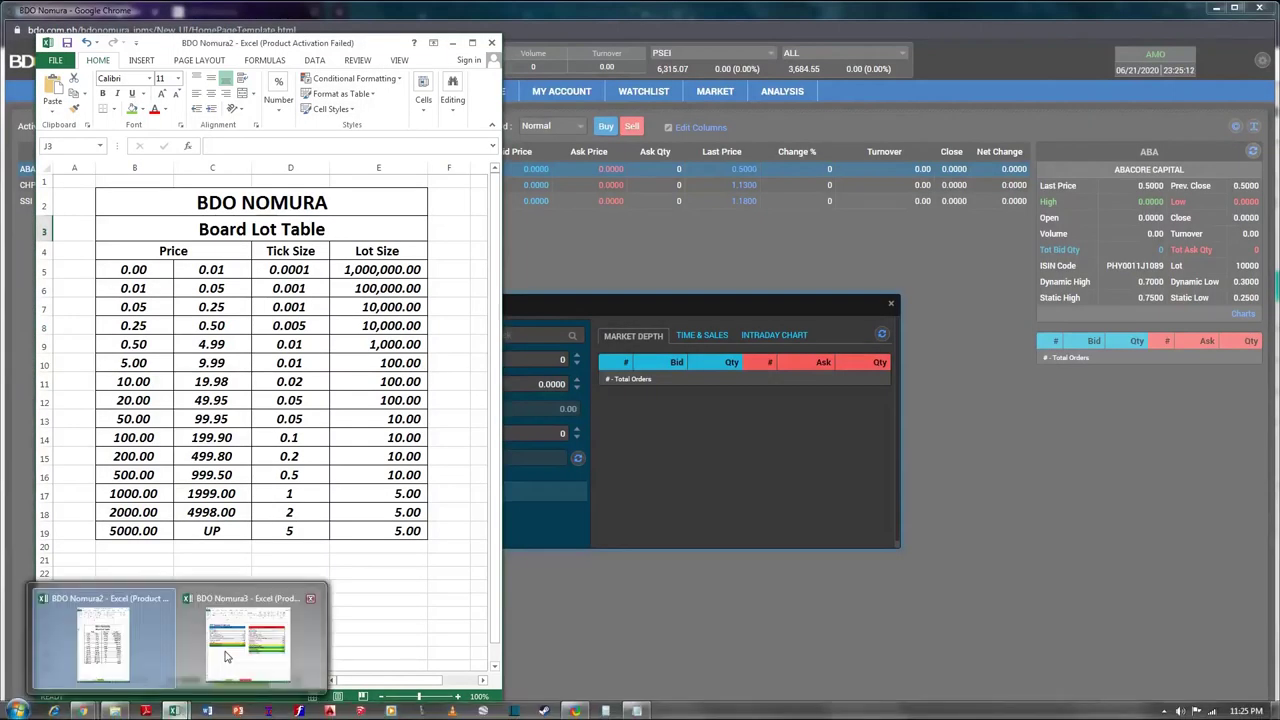
{"action": "left_click", "coordinate": [240, 650]}
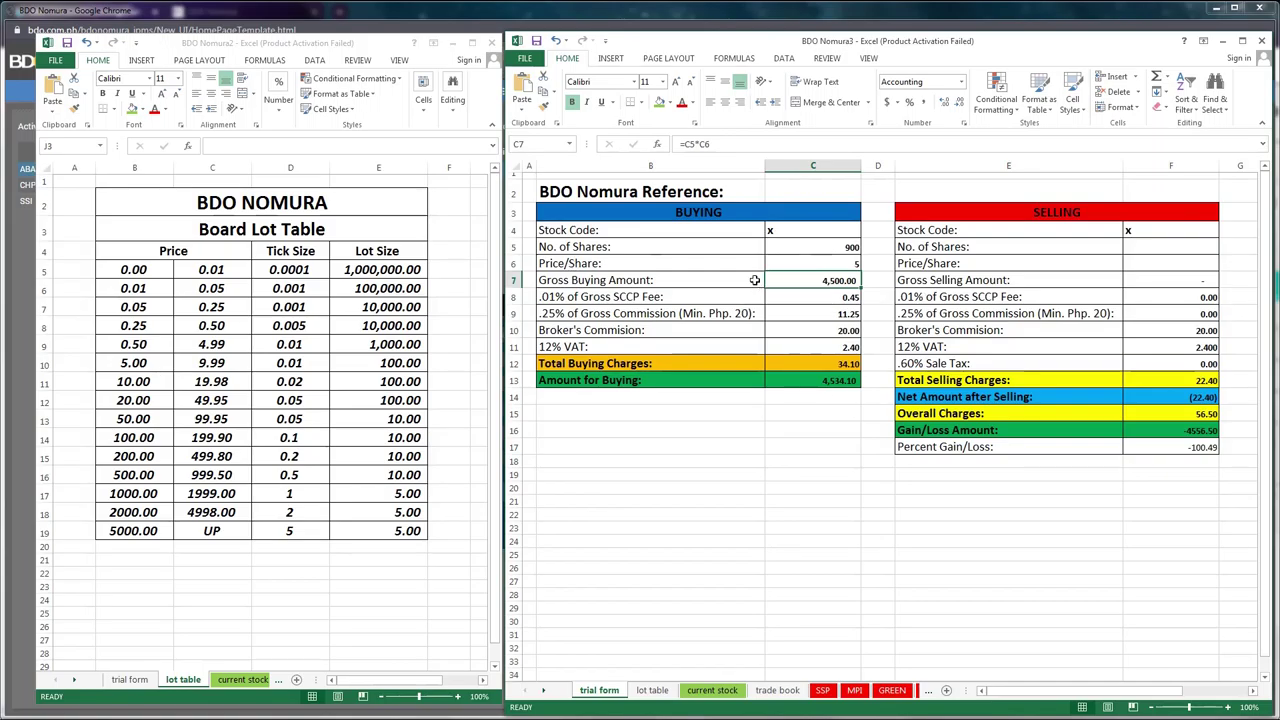
Step: Fill in the selling section of the trial form with 900 shares at a price of 5.5 per share
{"action": "left_click", "coordinate": [1179, 246]}
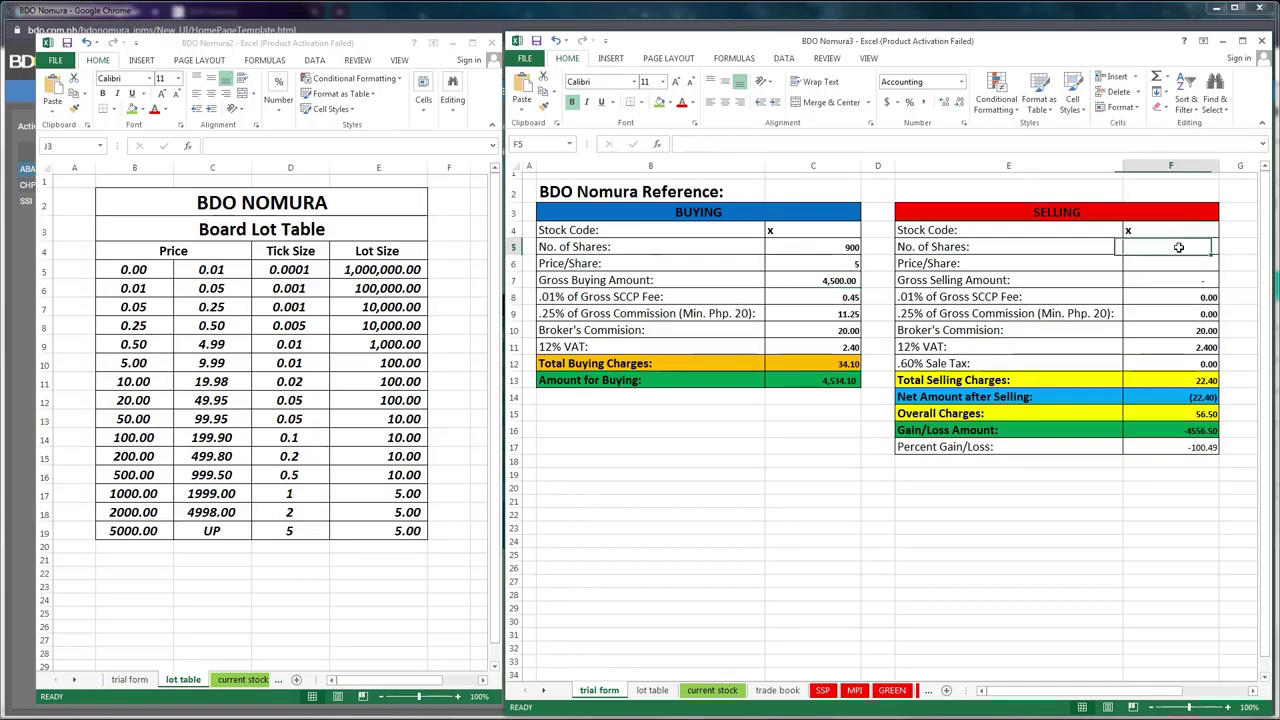
{"action": "type", "text": "9"}
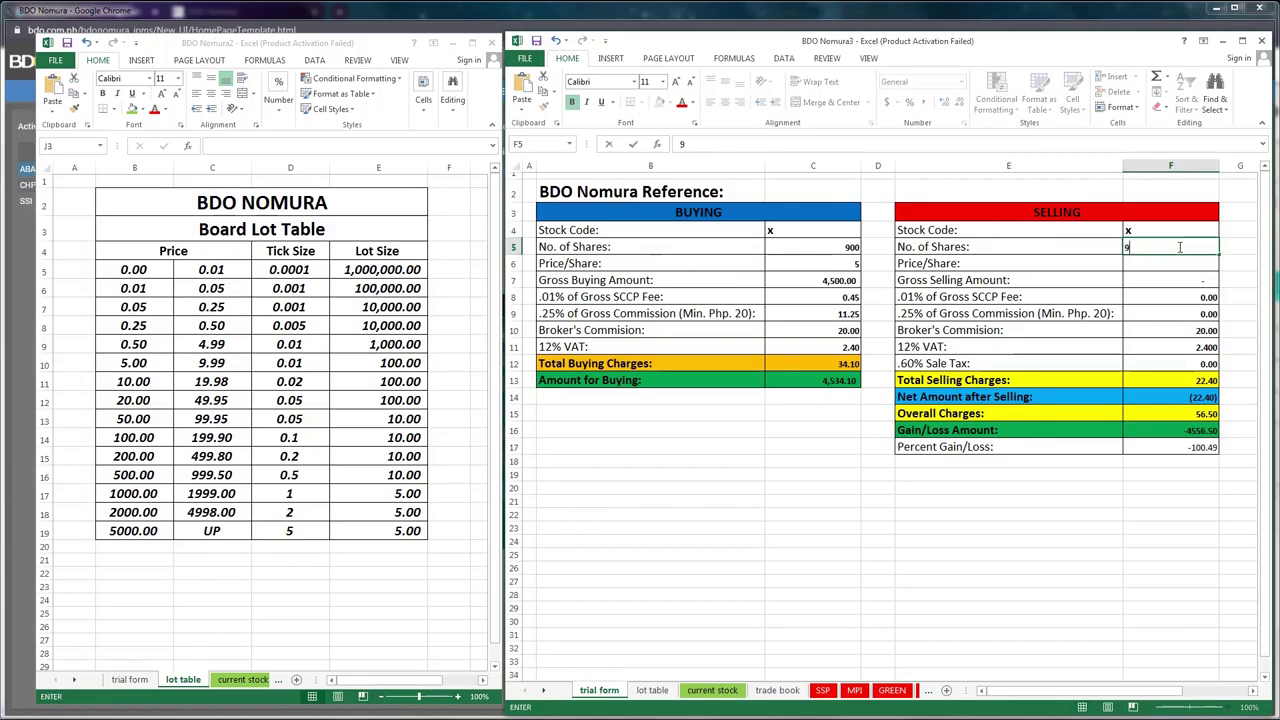
{"action": "type", "text": "00"}
{"action": "key", "text": "Return"}
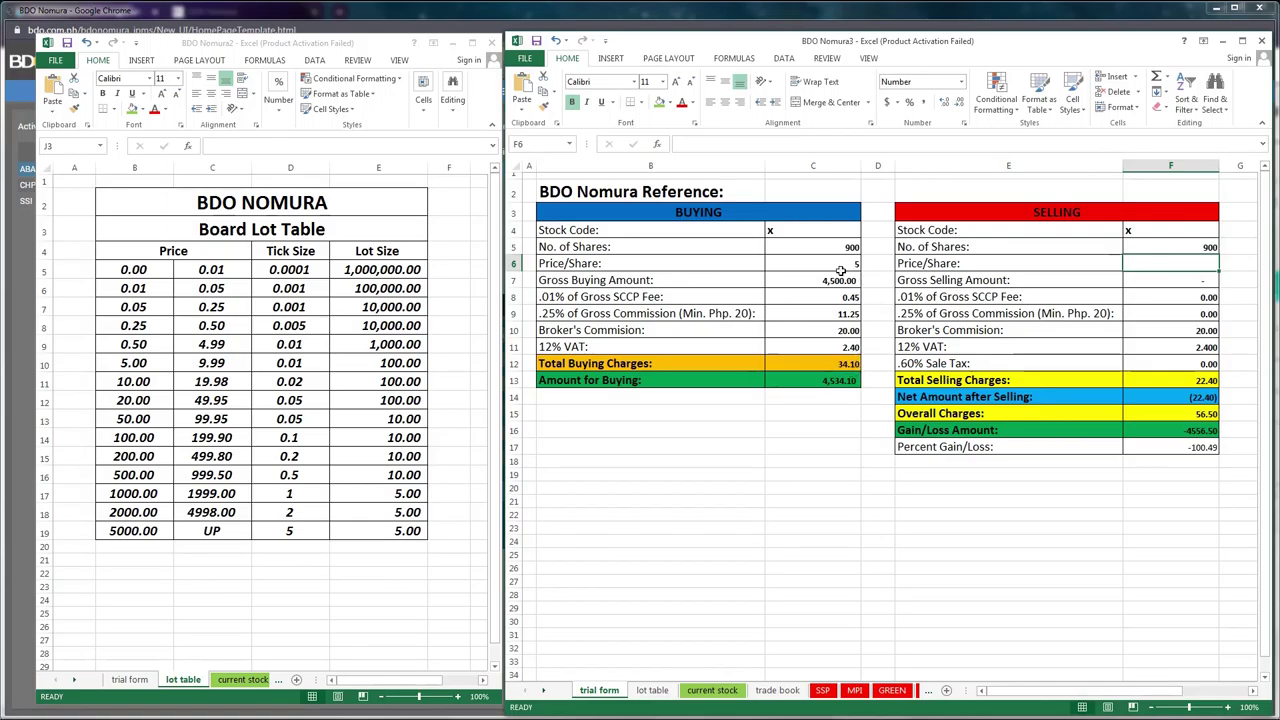
{"action": "type", "text": "5.5"}
{"action": "key", "text": "Return"}
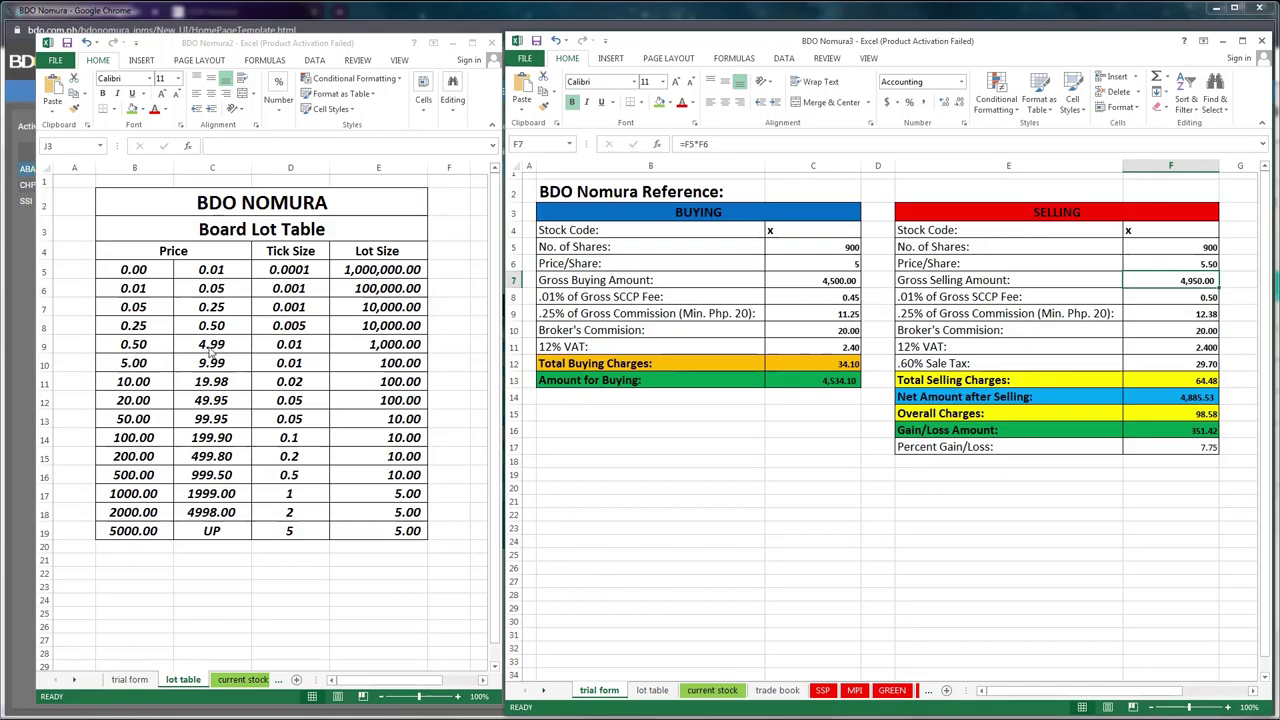
Step: Set the buying section of the trial form to 1000 shares at a price of 0.7 per share
{"action": "left_click", "coordinate": [838, 248]}
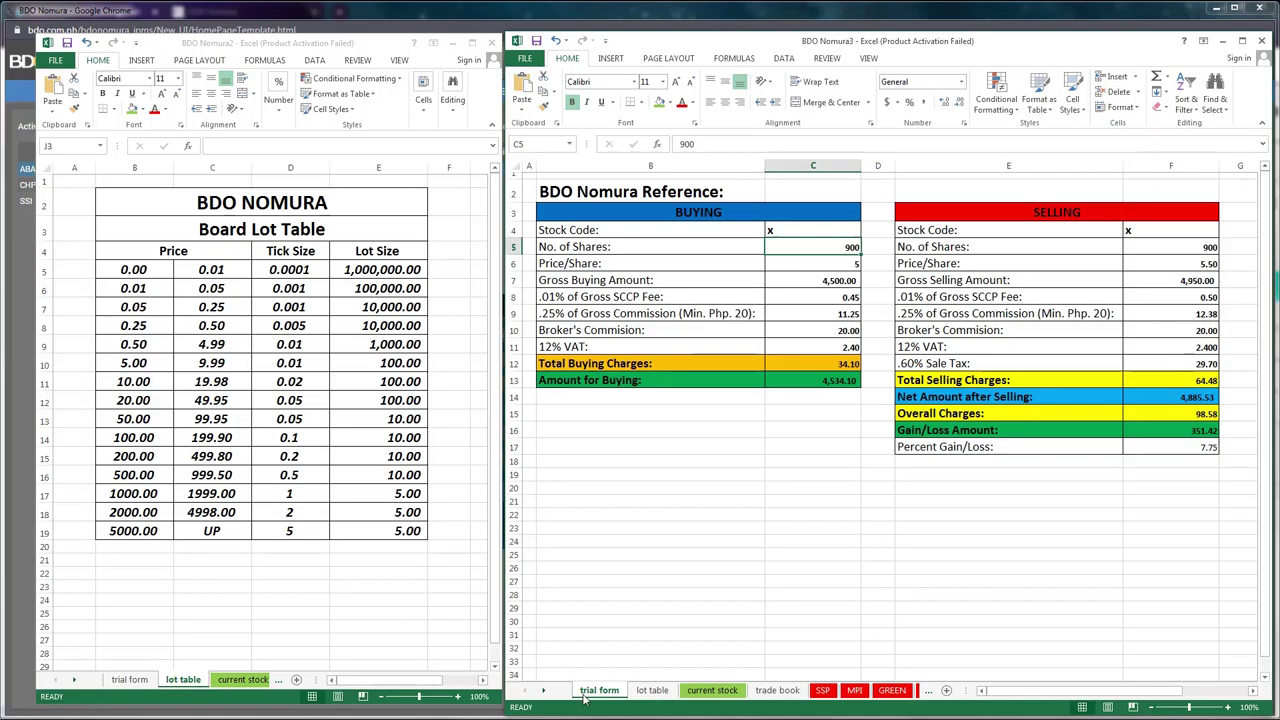
{"action": "type", "text": "1000"}
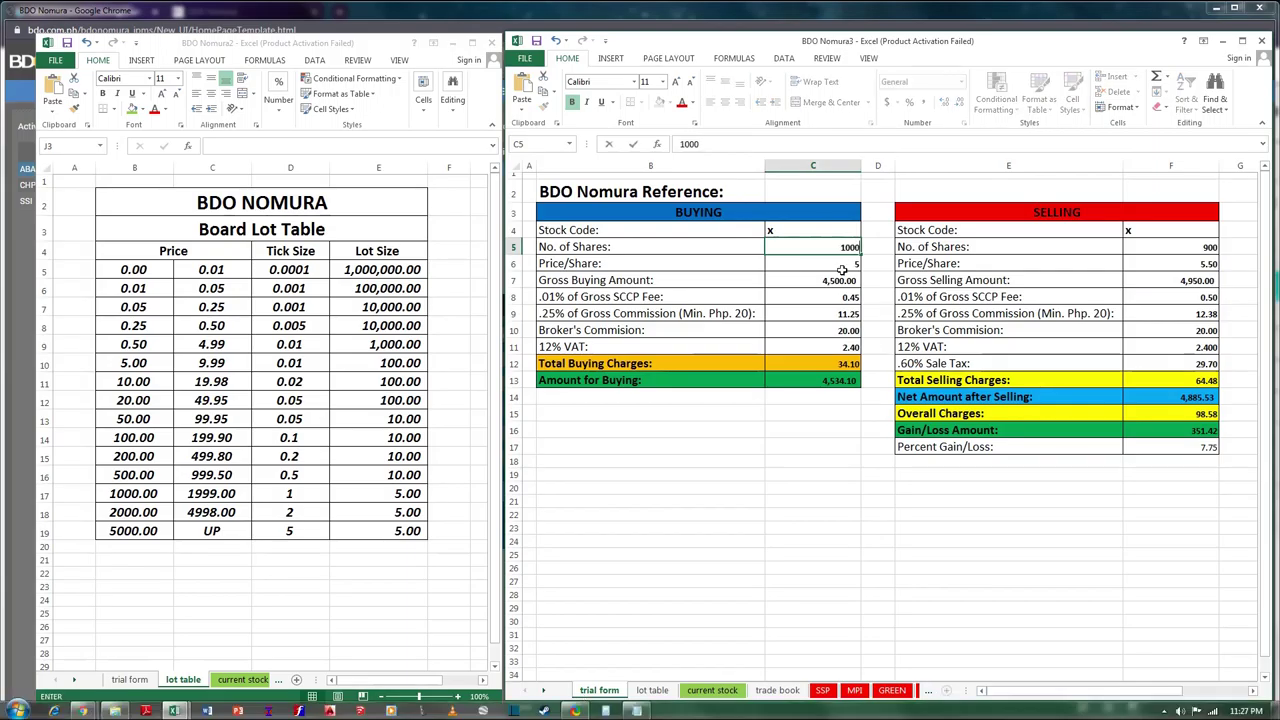
{"action": "left_click", "coordinate": [848, 261]}
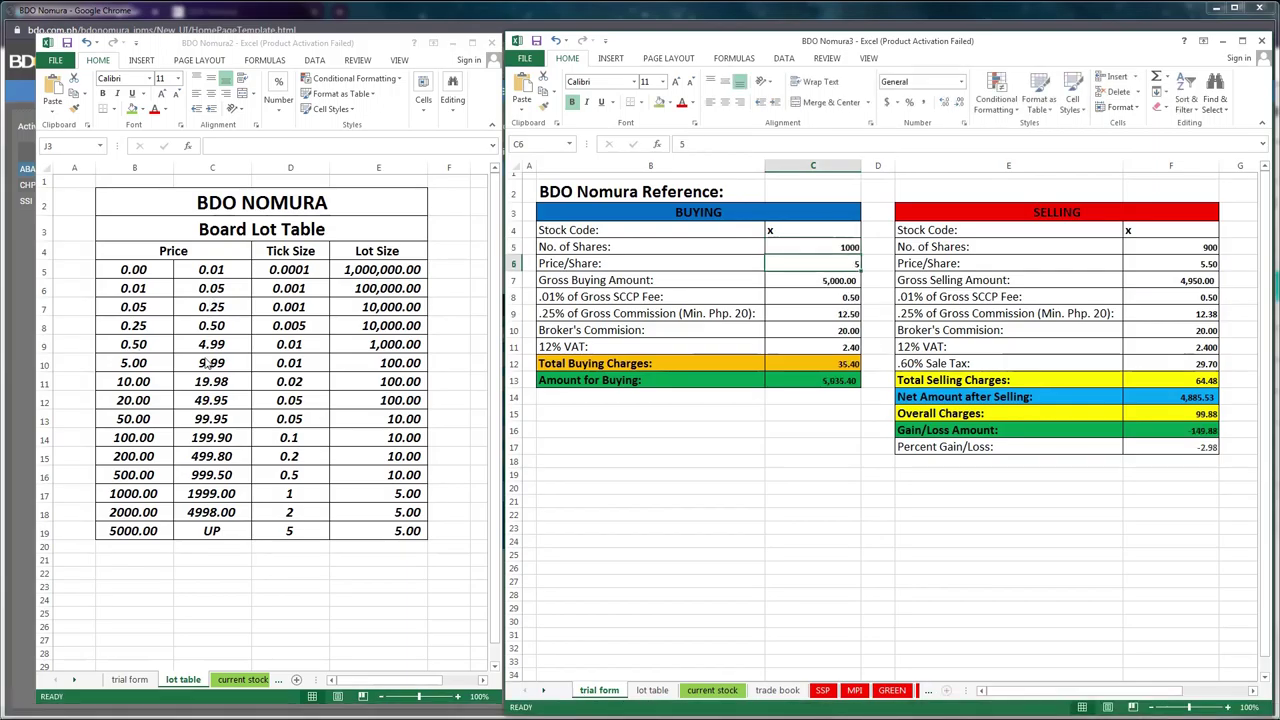
{"action": "type", "text": ".7"}
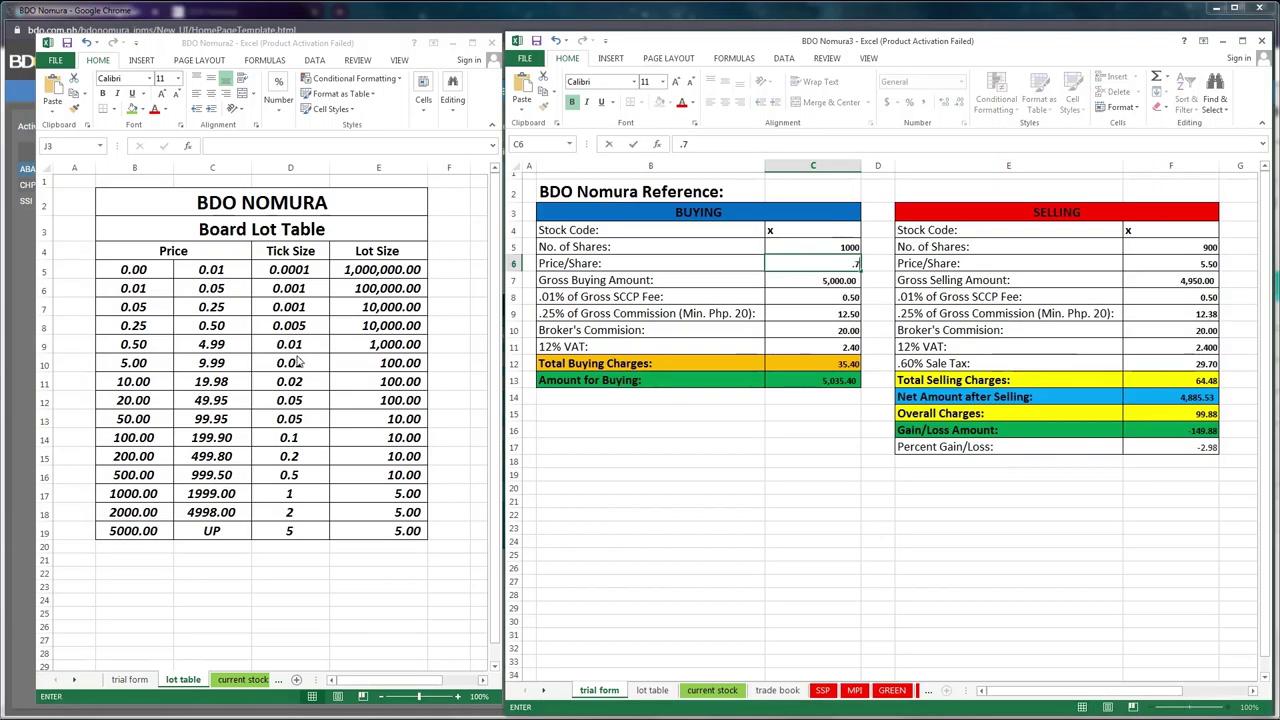
{"action": "key", "text": "Return"}
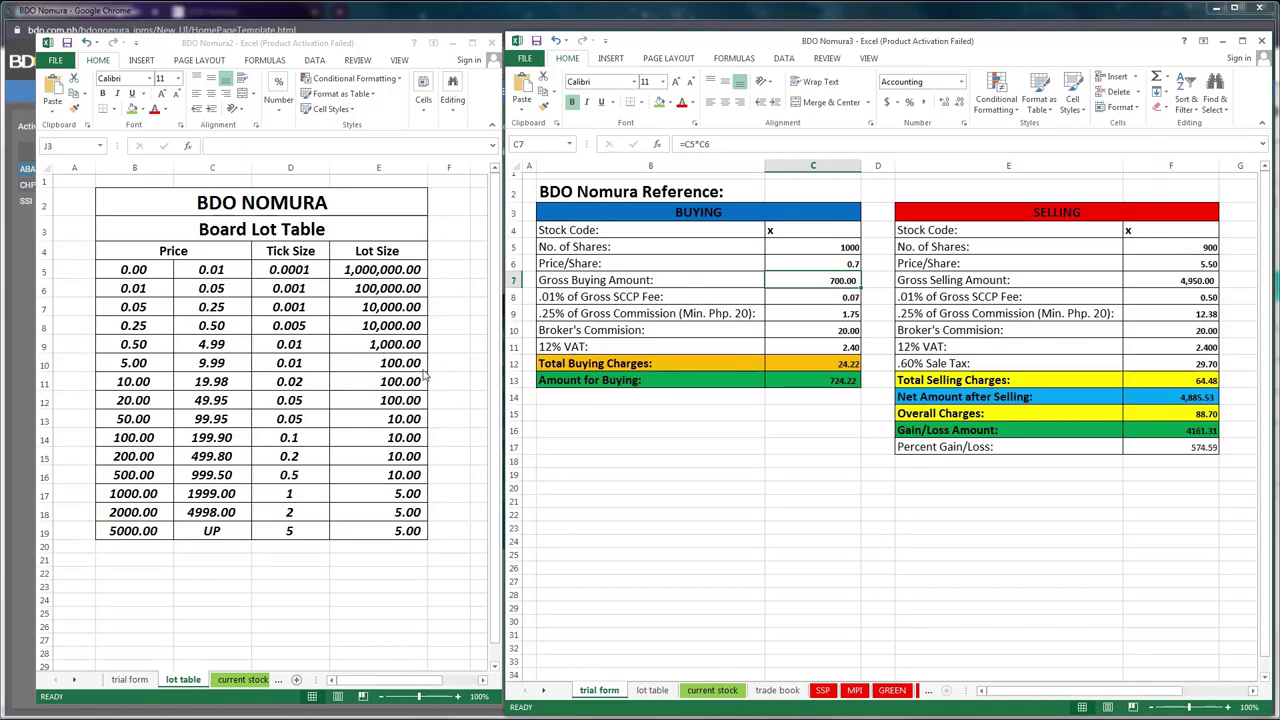
Step: Set the selling section of the trial form to 1000 shares at a price of 0.75 per share
{"action": "left_click", "coordinate": [1178, 247]}
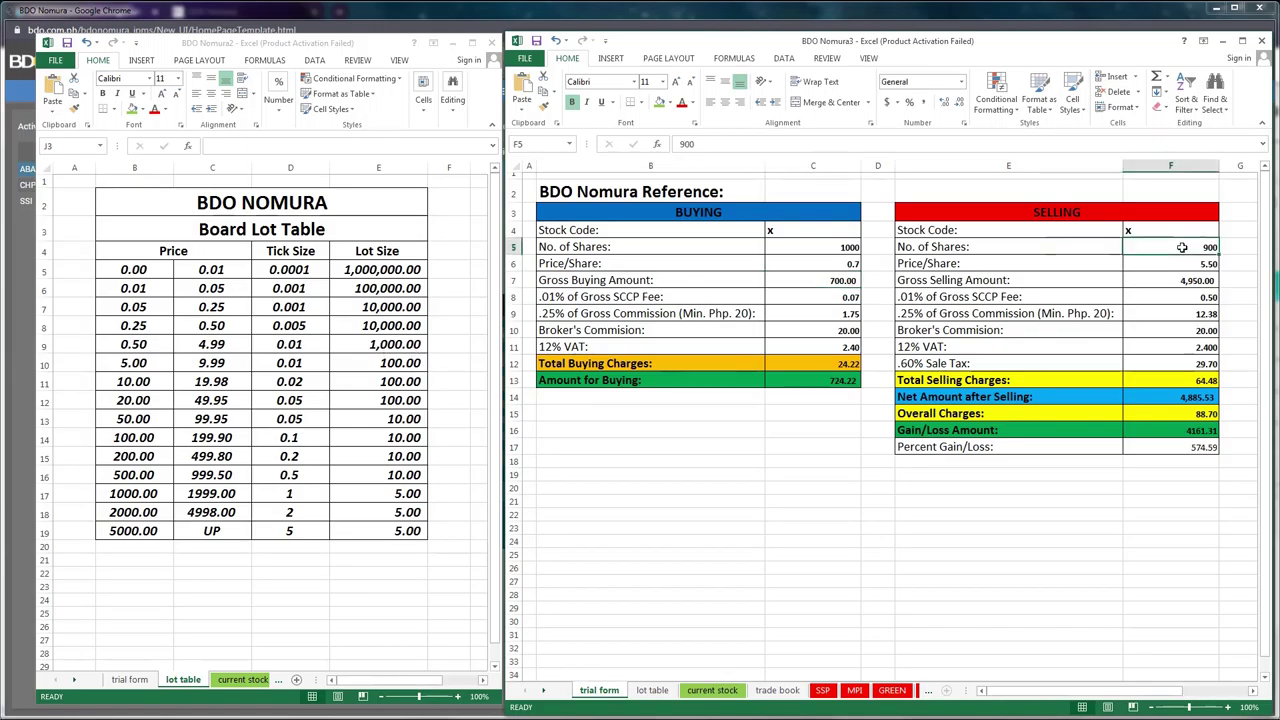
{"action": "type", "text": "1000"}
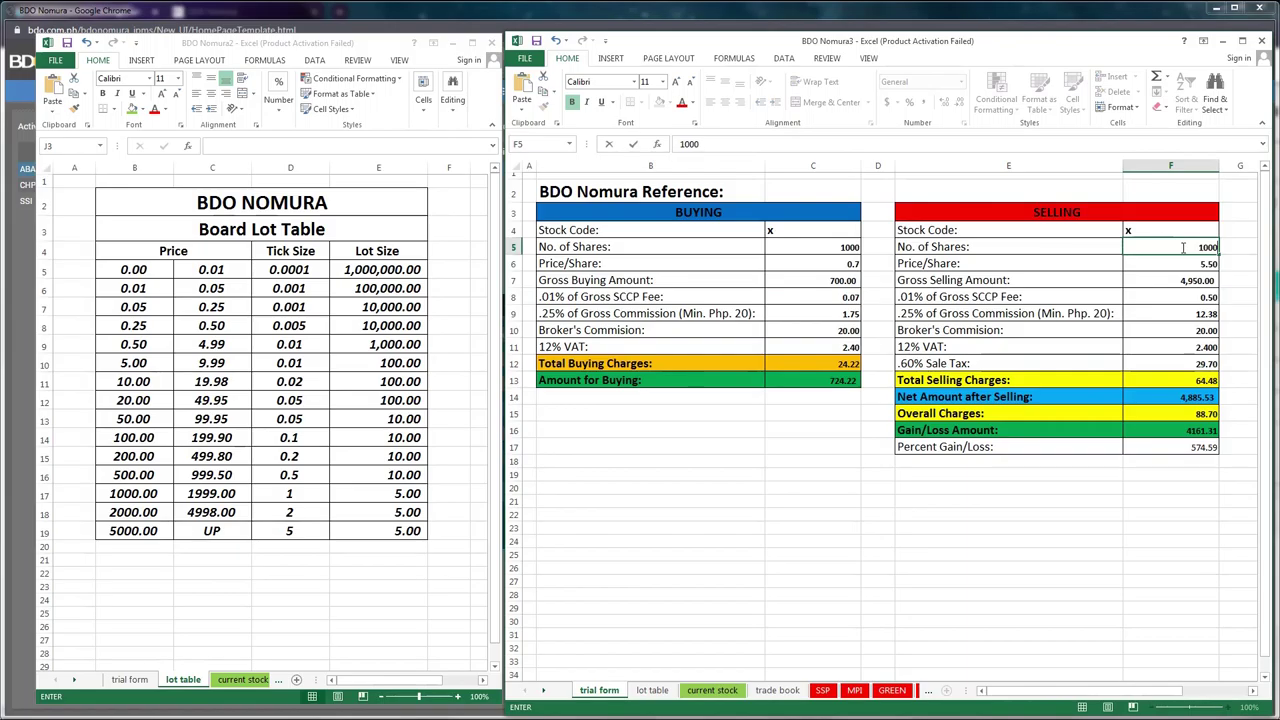
{"action": "left_click", "coordinate": [1052, 596]}
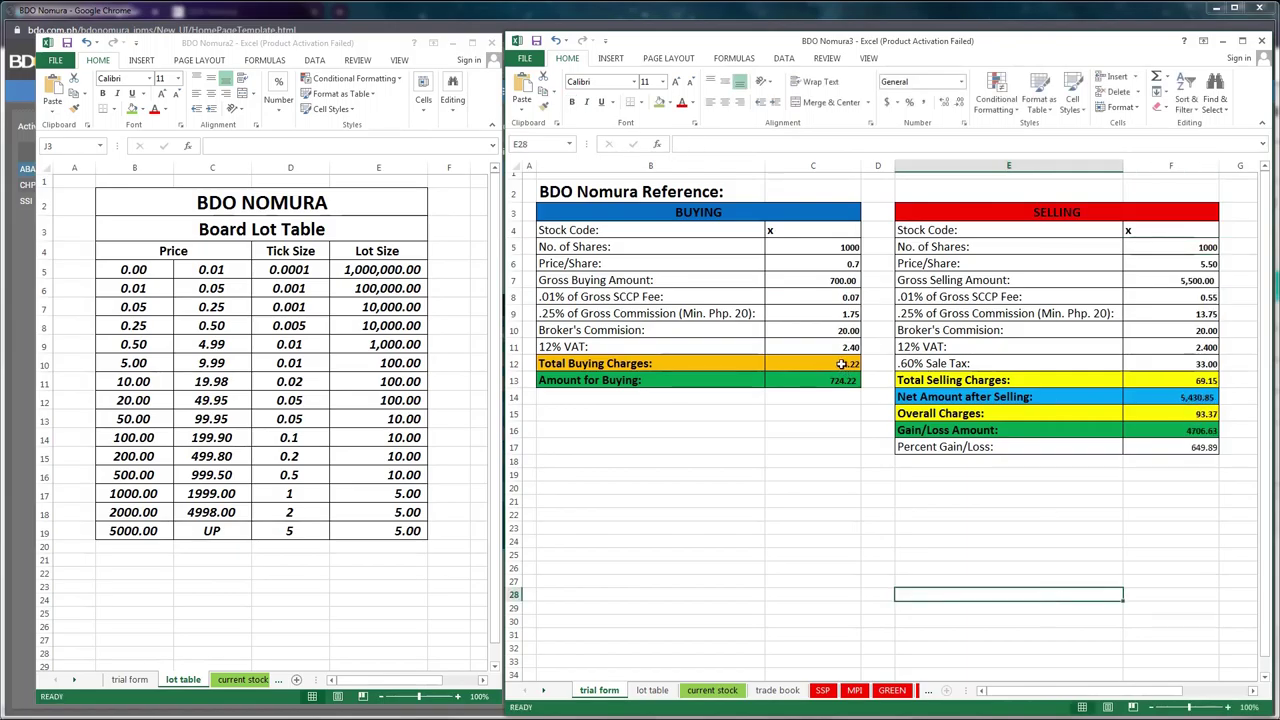
{"action": "left_click", "coordinate": [1208, 264]}
{"action": "type", "text": ".75"}
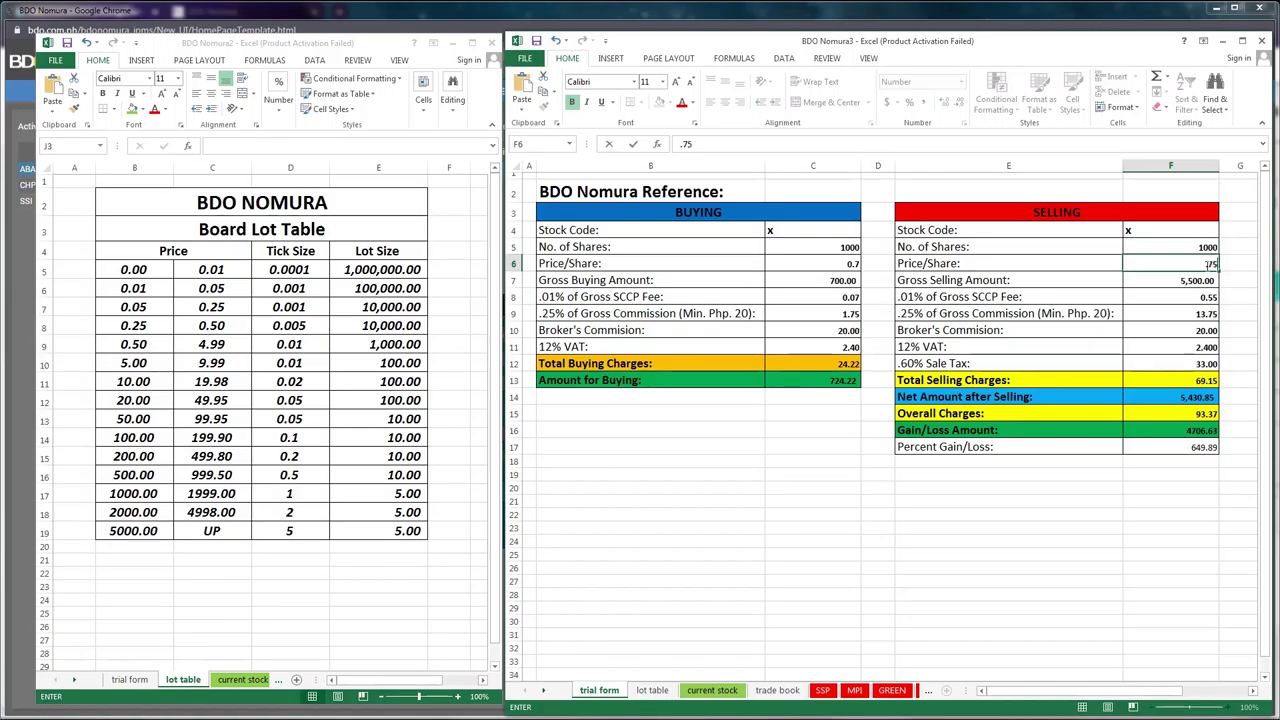
{"action": "key", "text": "Return"}
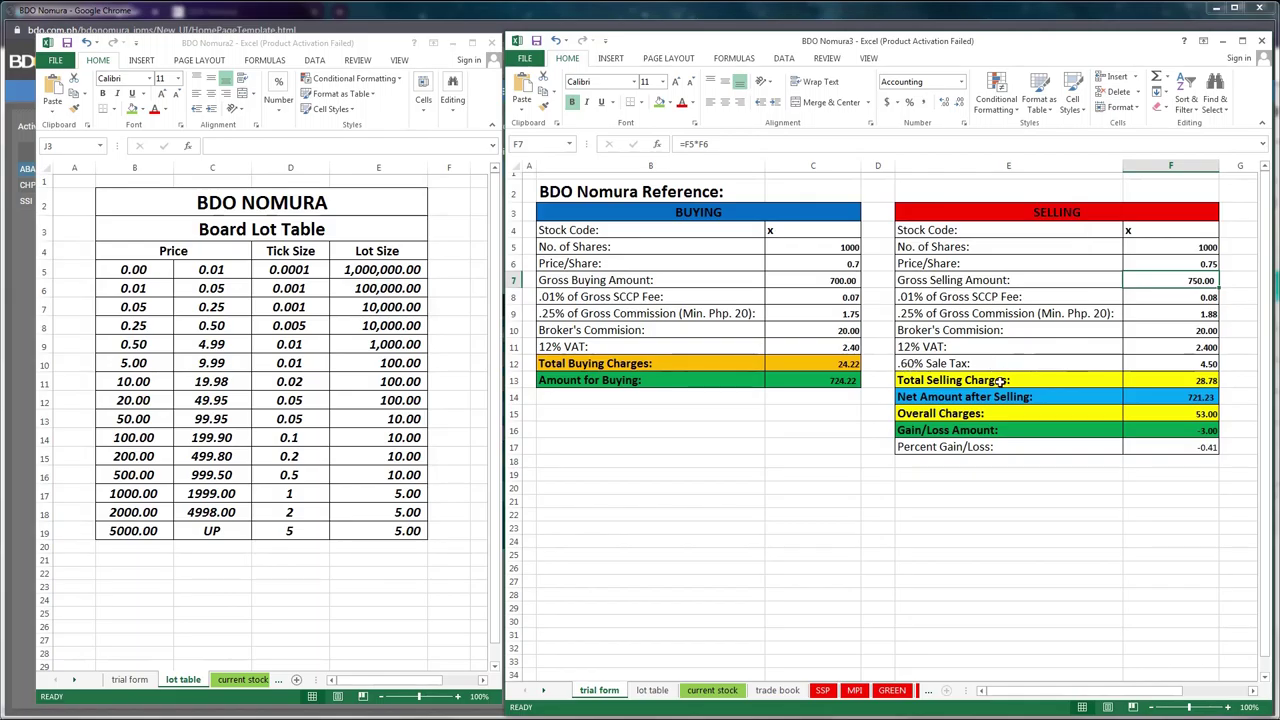
Step: Raise the selling price per share in the trial form to 0.78
{"action": "left_click", "coordinate": [1208, 263]}
{"action": "type", "text": "."}
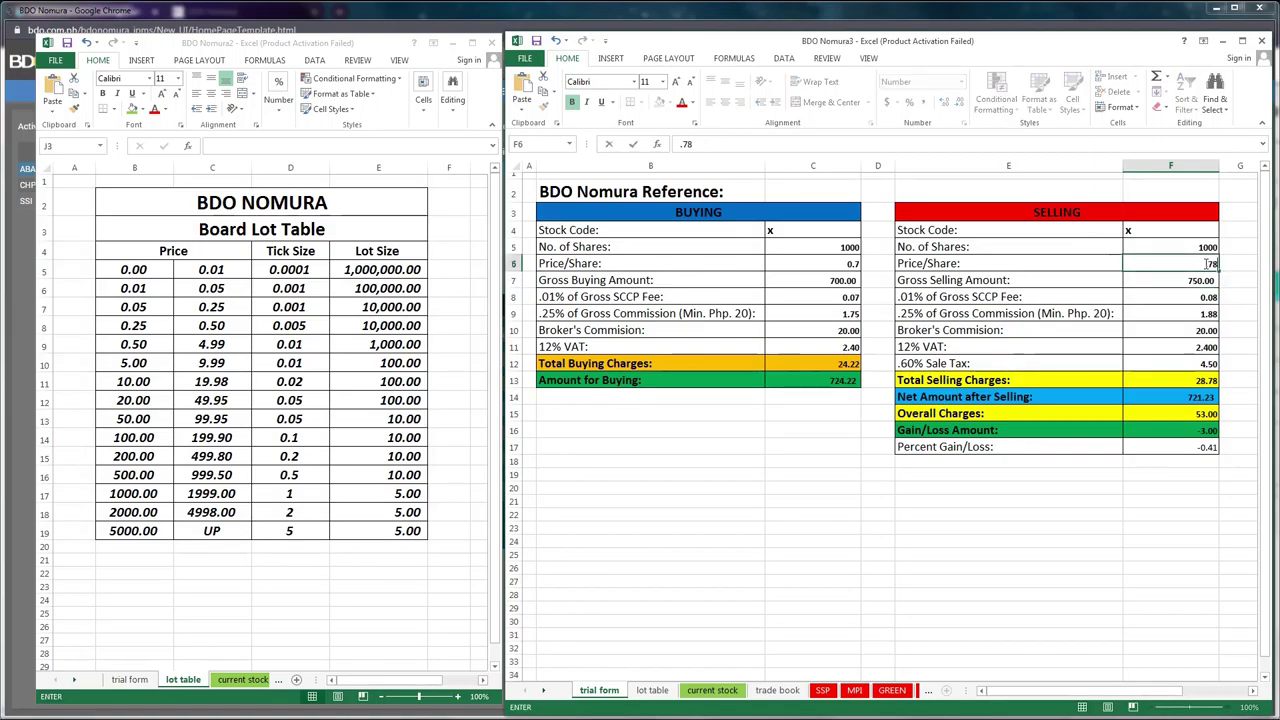
{"action": "type", "text": "78"}
{"action": "key", "text": "Return"}
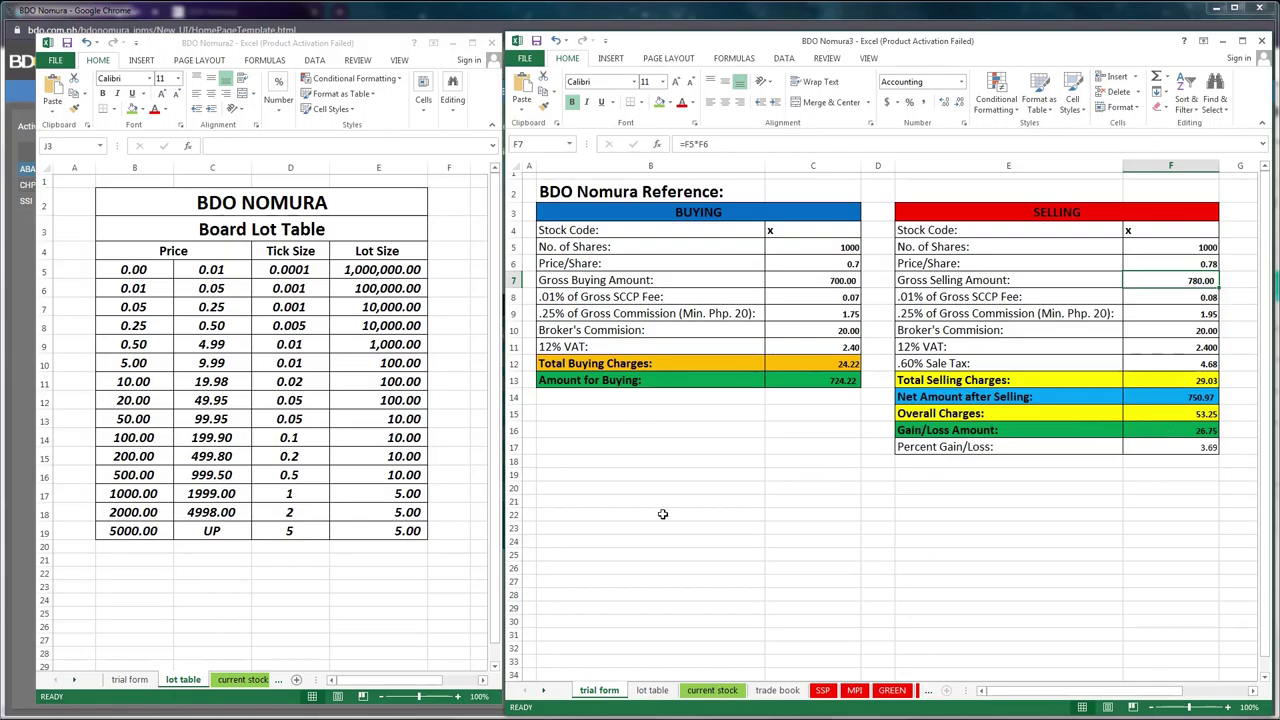
Step: Enter 5000 as the buying section's number of shares, then erase the entry so the cell is blank
{"action": "left_click", "coordinate": [828, 246]}
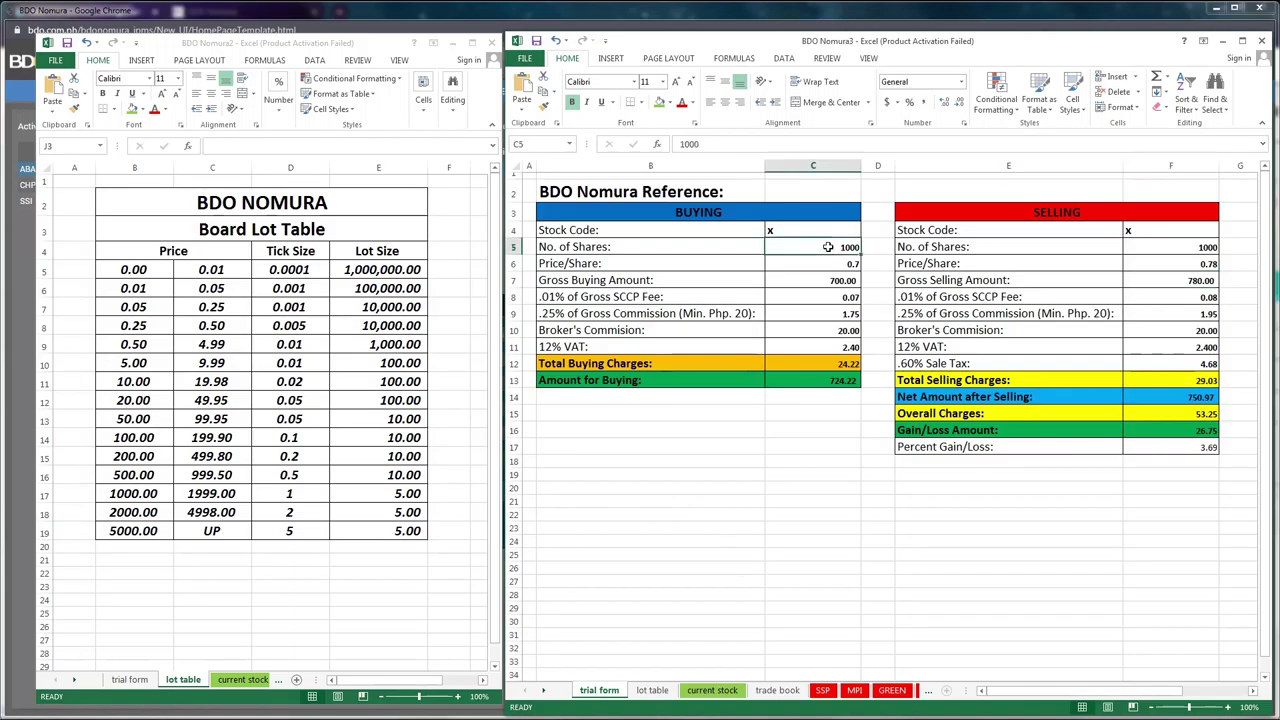
{"action": "type", "text": "50"}
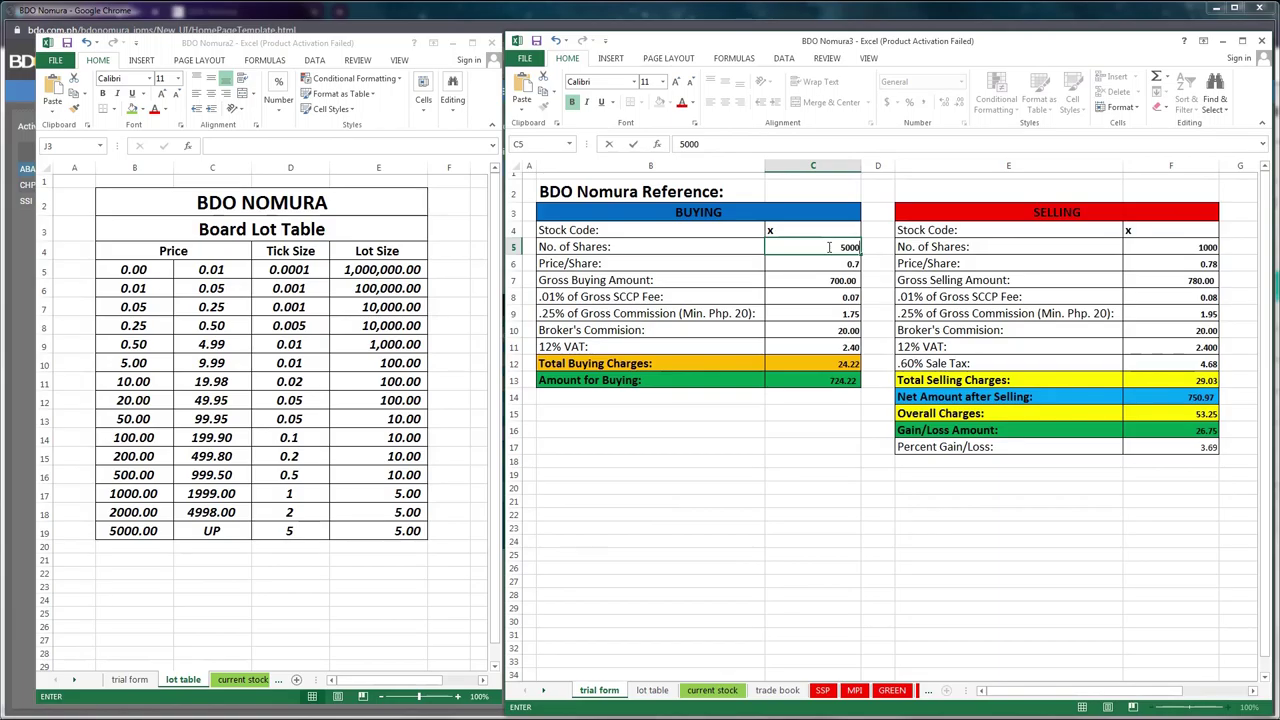
{"action": "key", "text": "BackSpace"}
{"action": "key", "text": "BackSpace"}
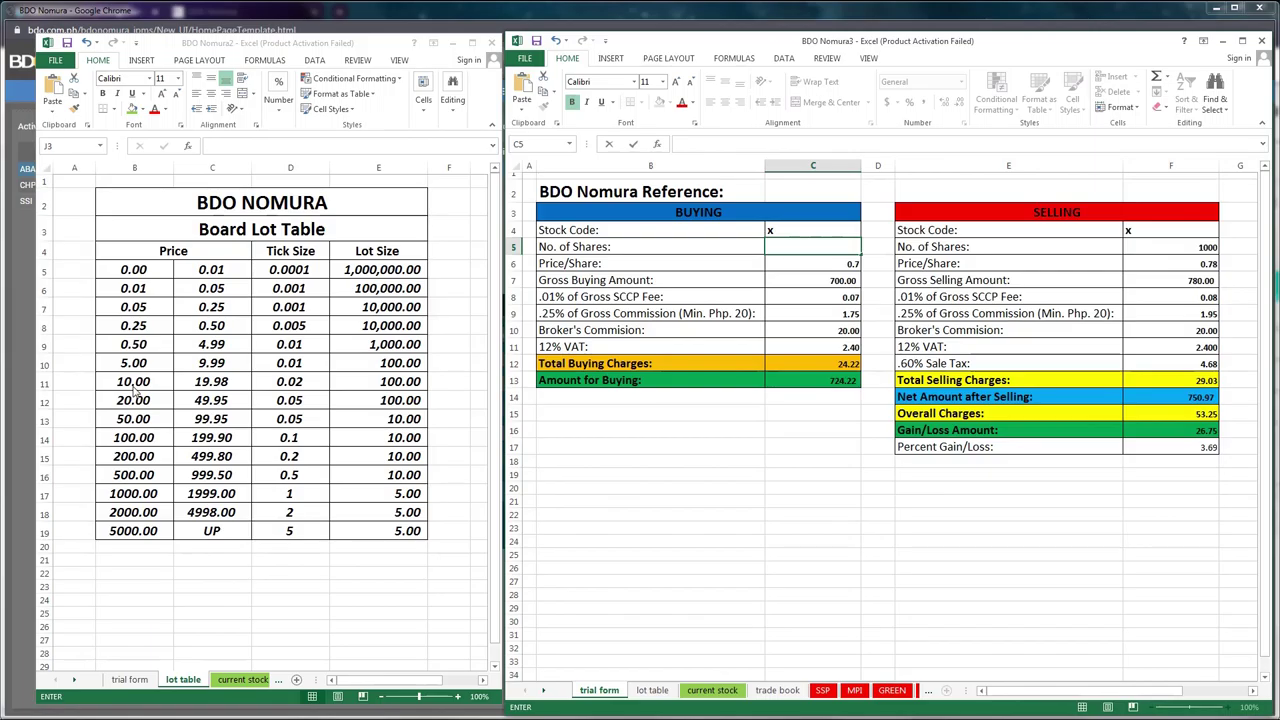
Step: Switch to the Investagrams window in Chrome showing the ABA daily chart
{"action": "mouse_move", "coordinate": [580, 715]}
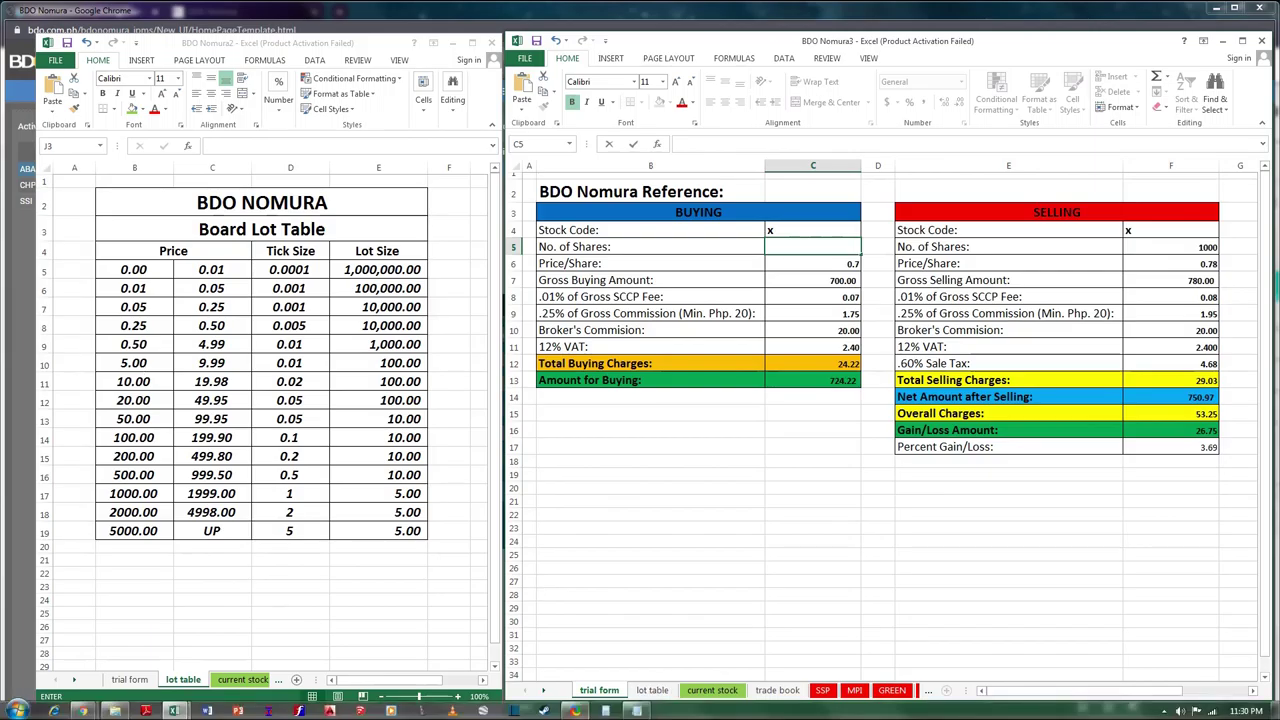
{"action": "mouse_move", "coordinate": [82, 711]}
{"action": "left_click", "coordinate": [77, 651]}
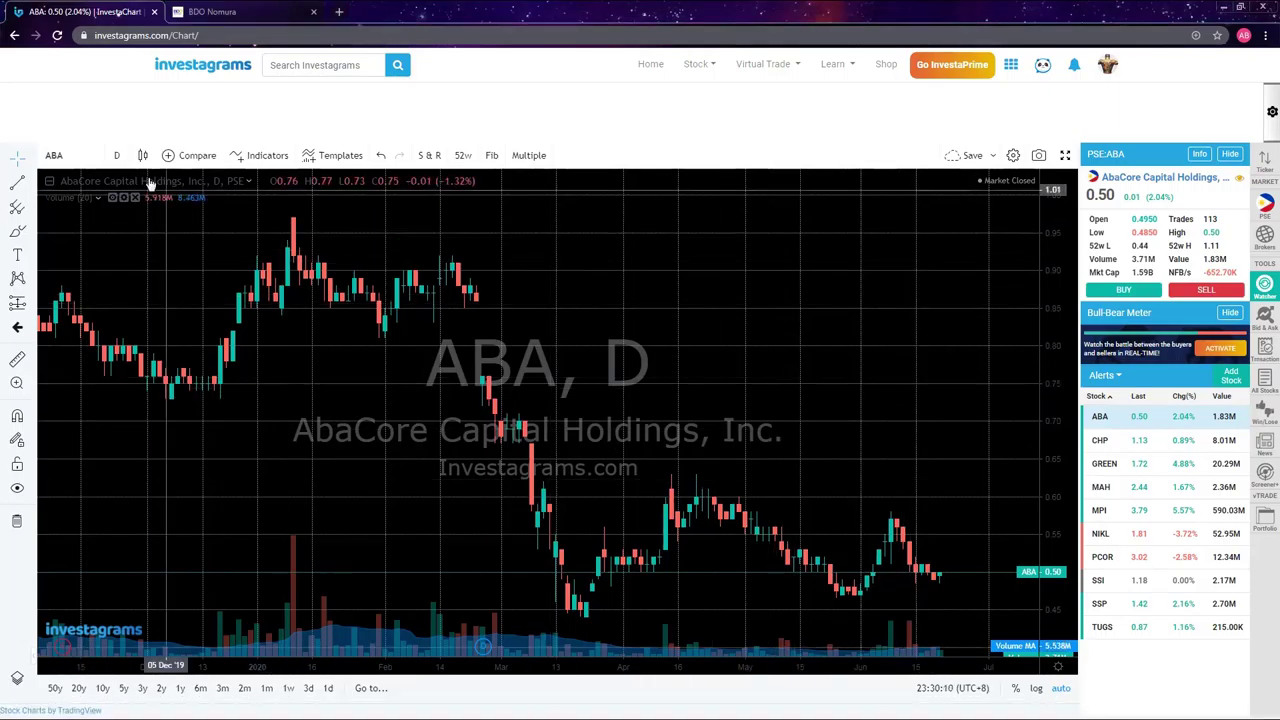
Step: Change the chart's stock from ABA to BPI, Bank of the Philippine Islands, on the PSE
{"action": "left_click", "coordinate": [80, 158]}
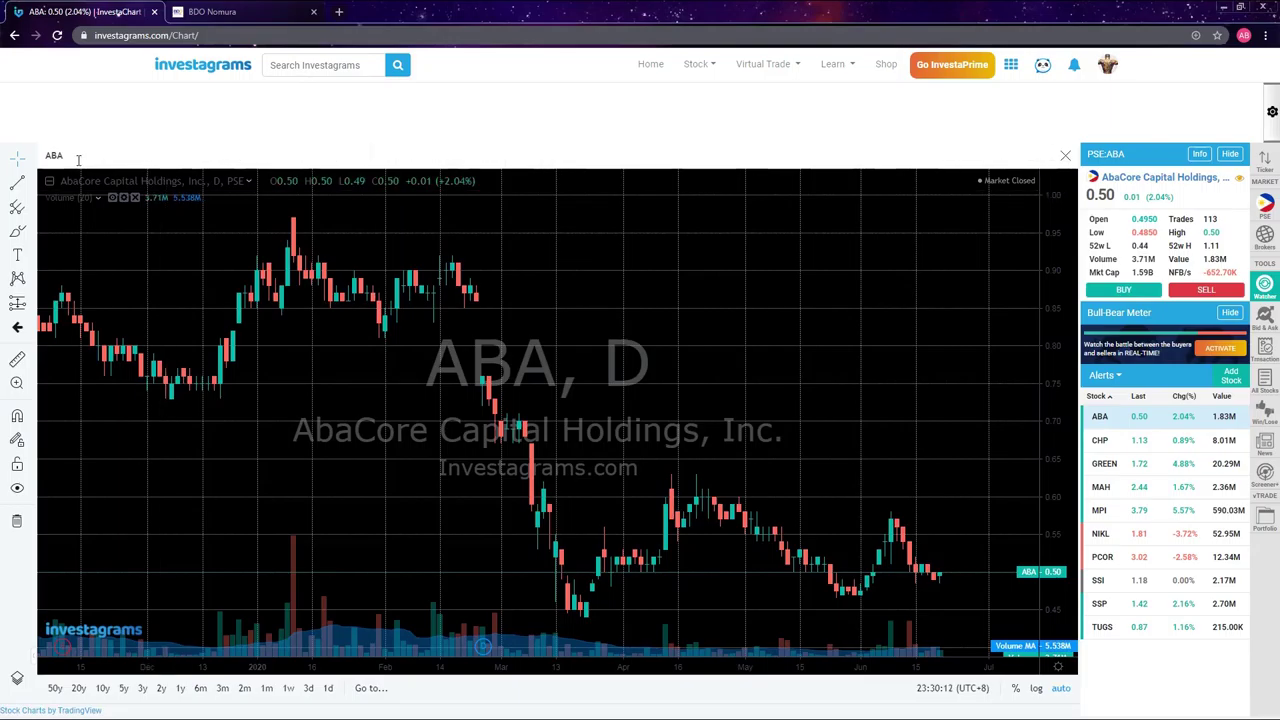
{"action": "key", "text": "BackSpace"}
{"action": "key", "text": "BackSpace"}
{"action": "key", "text": "BackSpace"}
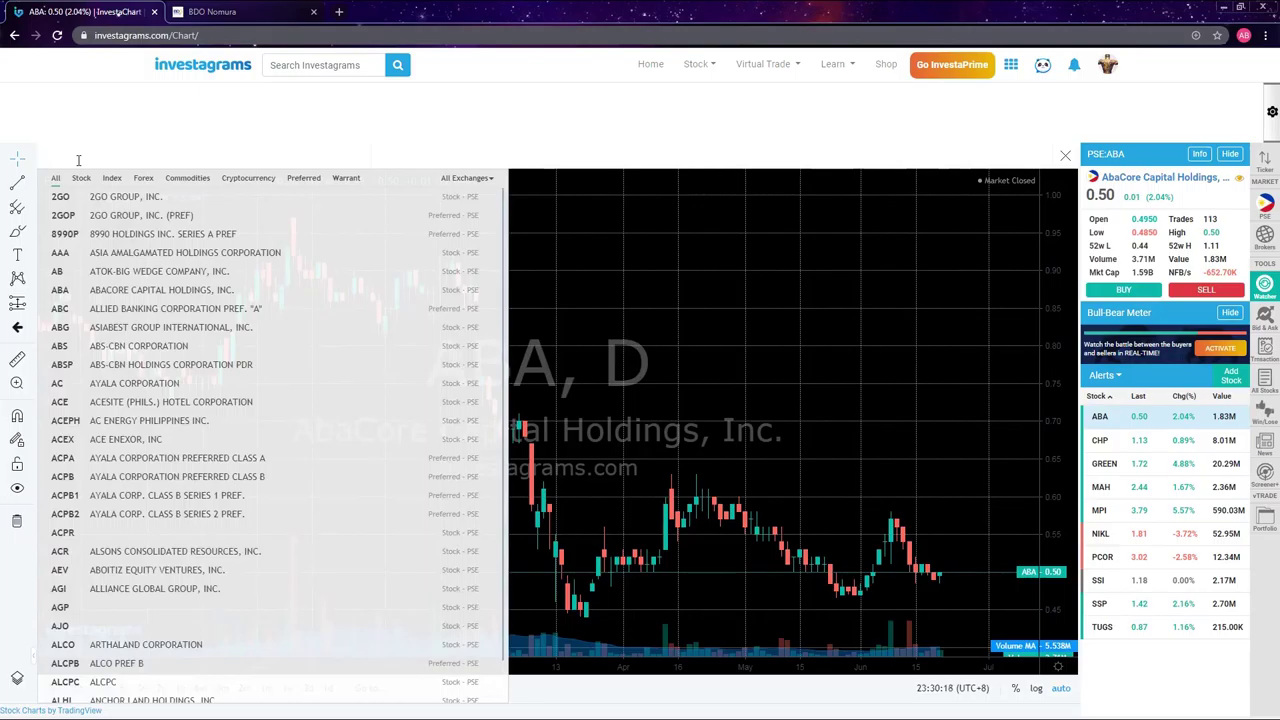
{"action": "type", "text": "BPI"}
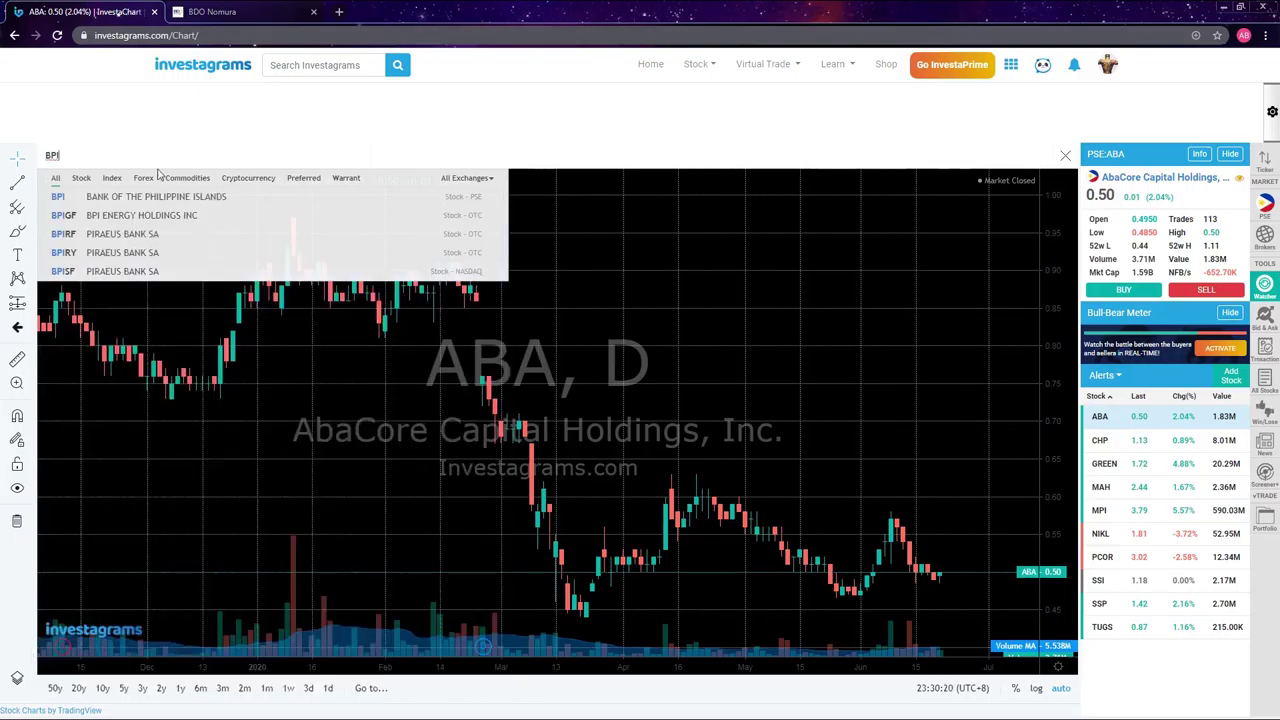
{"action": "left_click", "coordinate": [170, 197]}
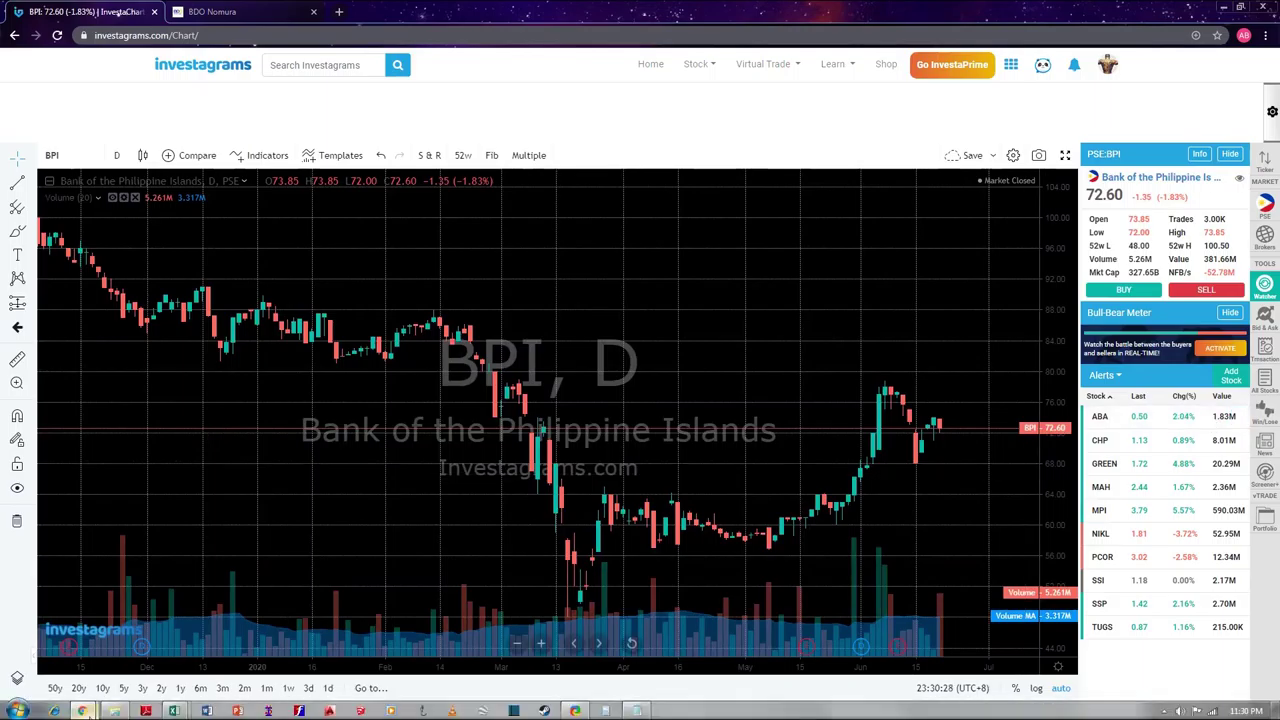
Step: Switch to the BDO Nomura3 workbook in Excel and set the buying section's price per share to 72.76
{"action": "mouse_move", "coordinate": [84, 710]}
{"action": "mouse_move", "coordinate": [173, 710]}
{"action": "left_click", "coordinate": [88, 645]}
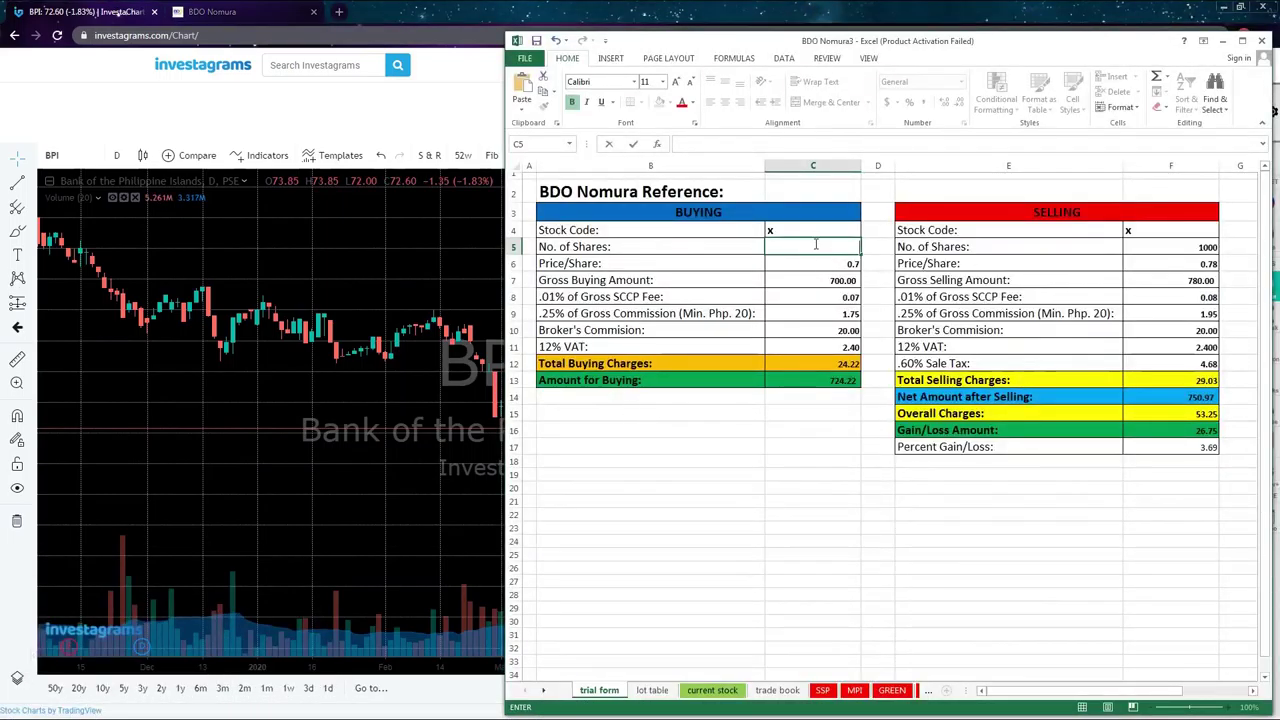
{"action": "key", "text": "Return"}
{"action": "type", "text": "72.76"}
{"action": "key", "text": "Return"}
{"action": "left_click", "coordinate": [833, 562]}
Step: Enter 300 as the number of shares in the trial form's buying section
{"action": "left_click", "coordinate": [845, 246]}
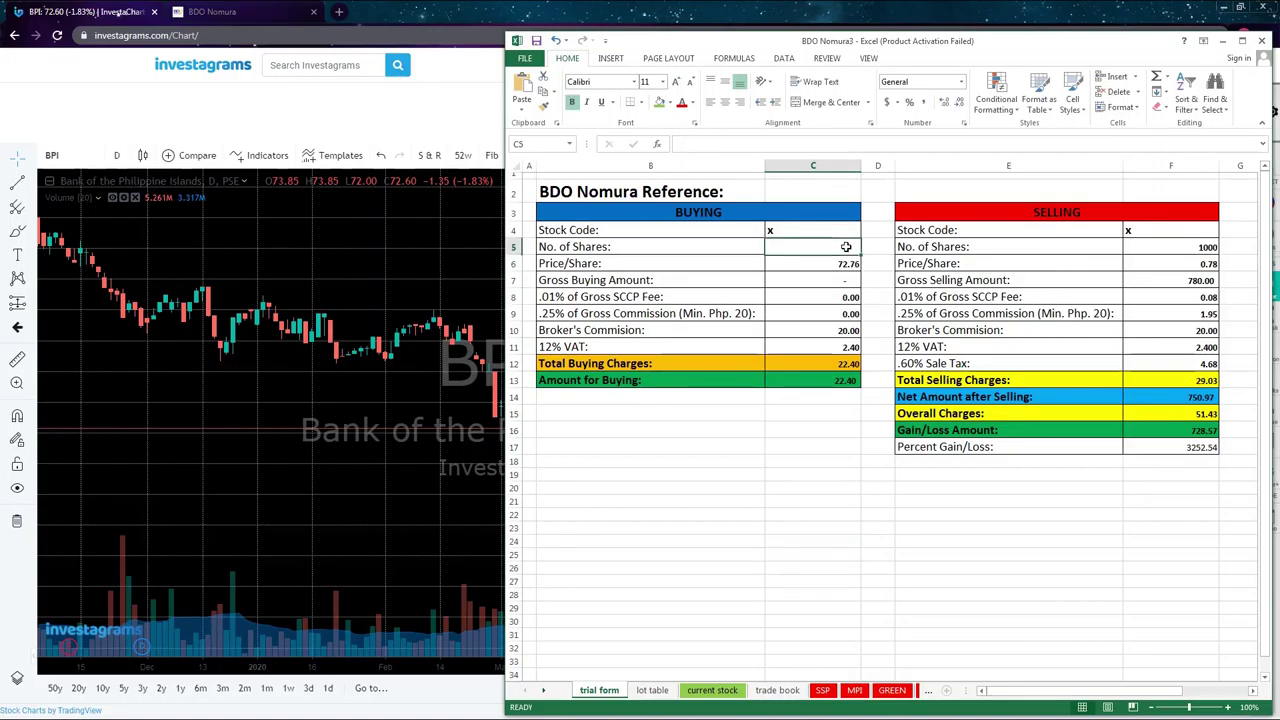
{"action": "type", "text": "300"}
{"action": "key", "text": "Return"}
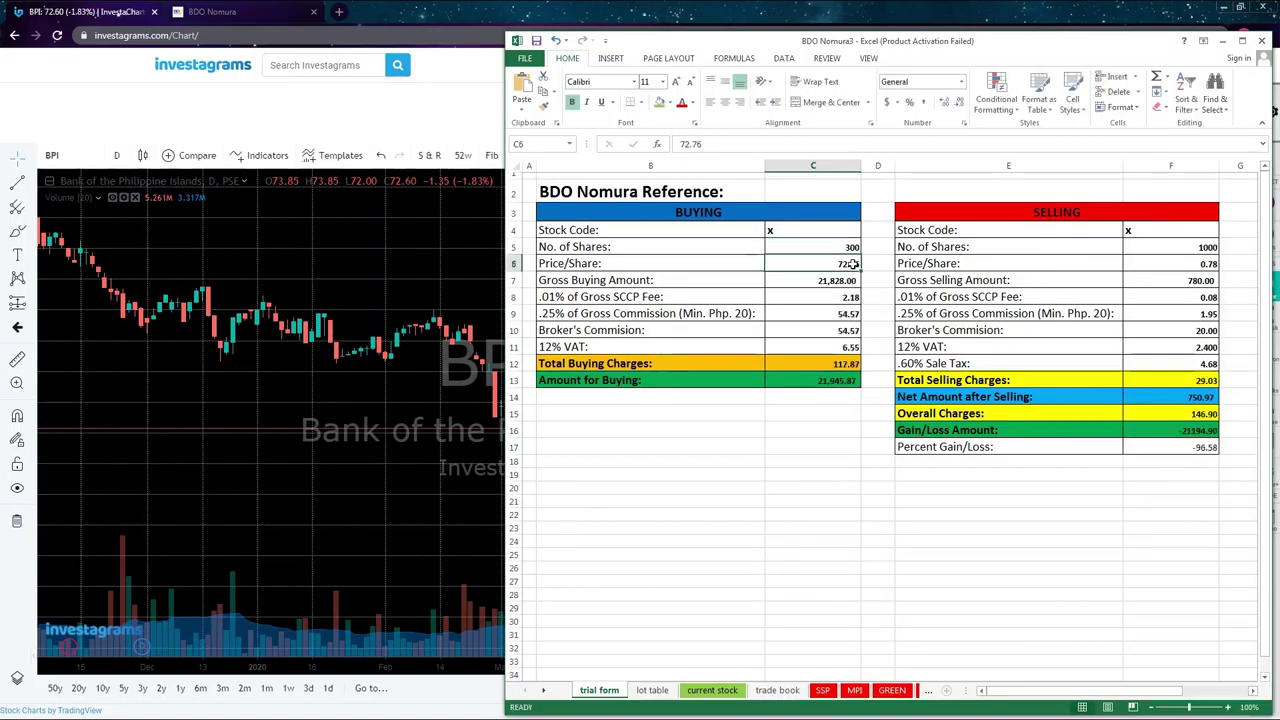
Step: Set the buying section's number of shares to 60
{"action": "left_click", "coordinate": [845, 246]}
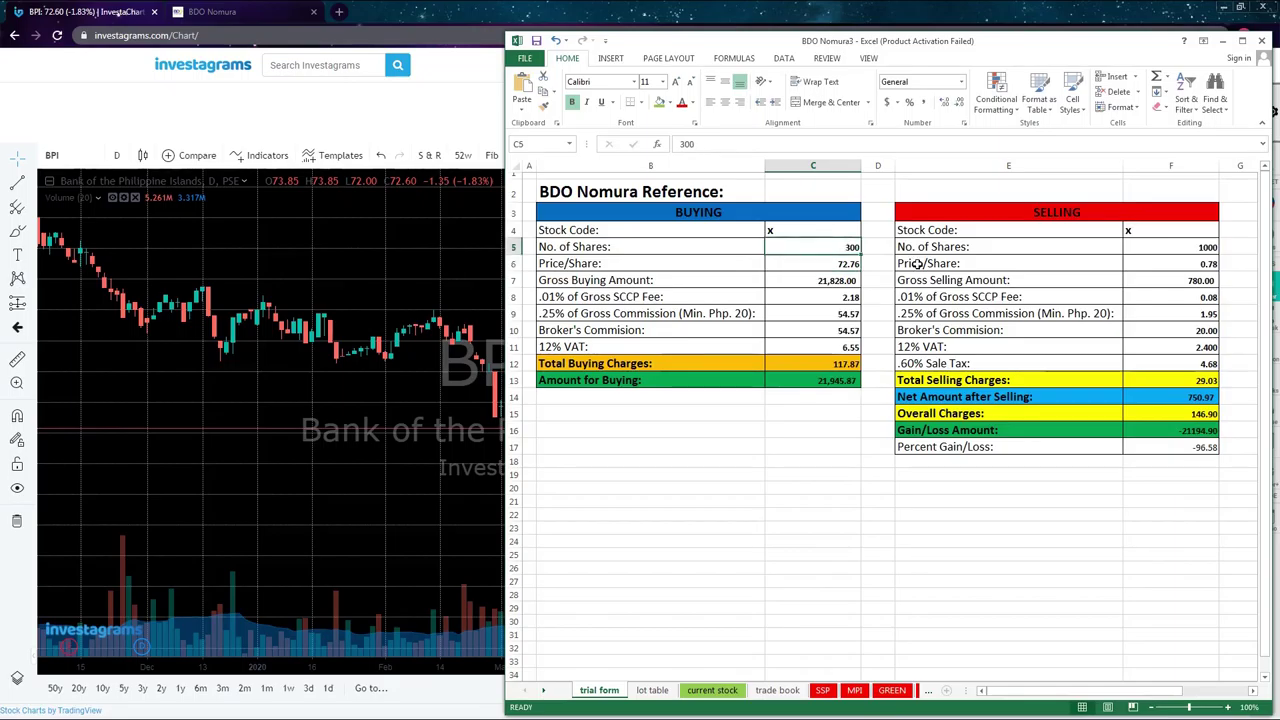
{"action": "type", "text": "2"}
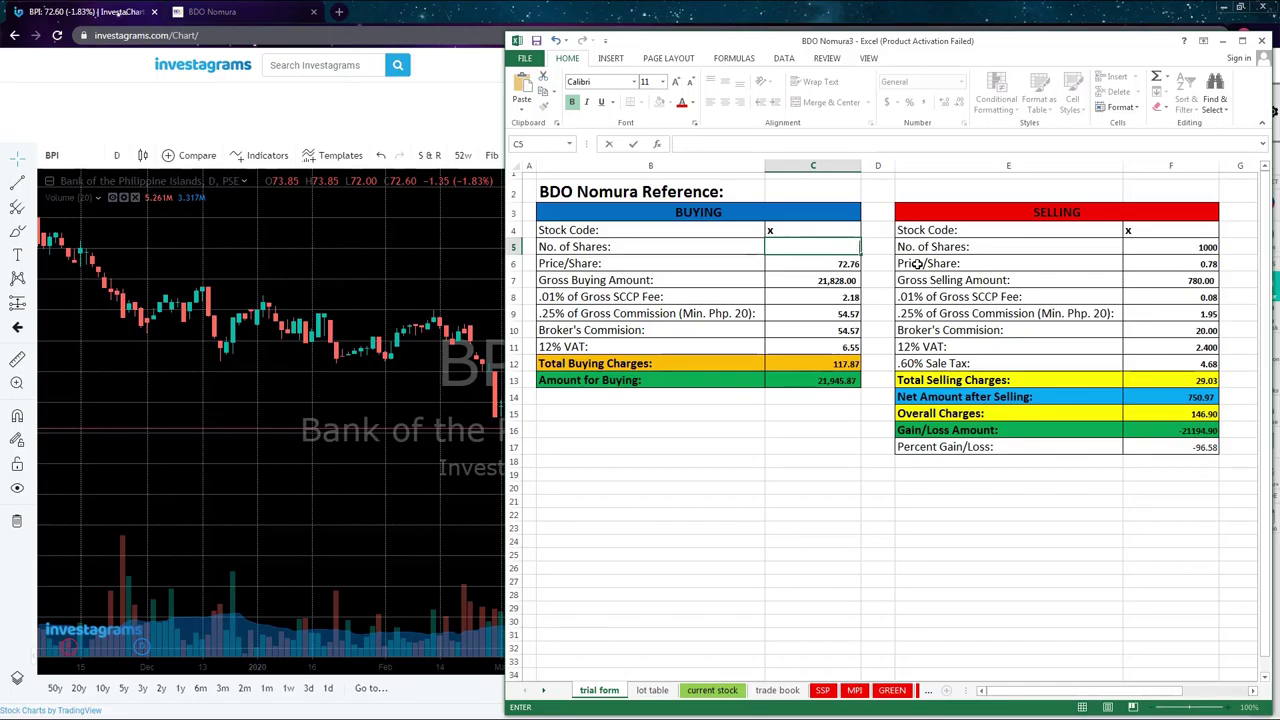
{"action": "type", "text": "60"}
{"action": "key", "text": "Return"}
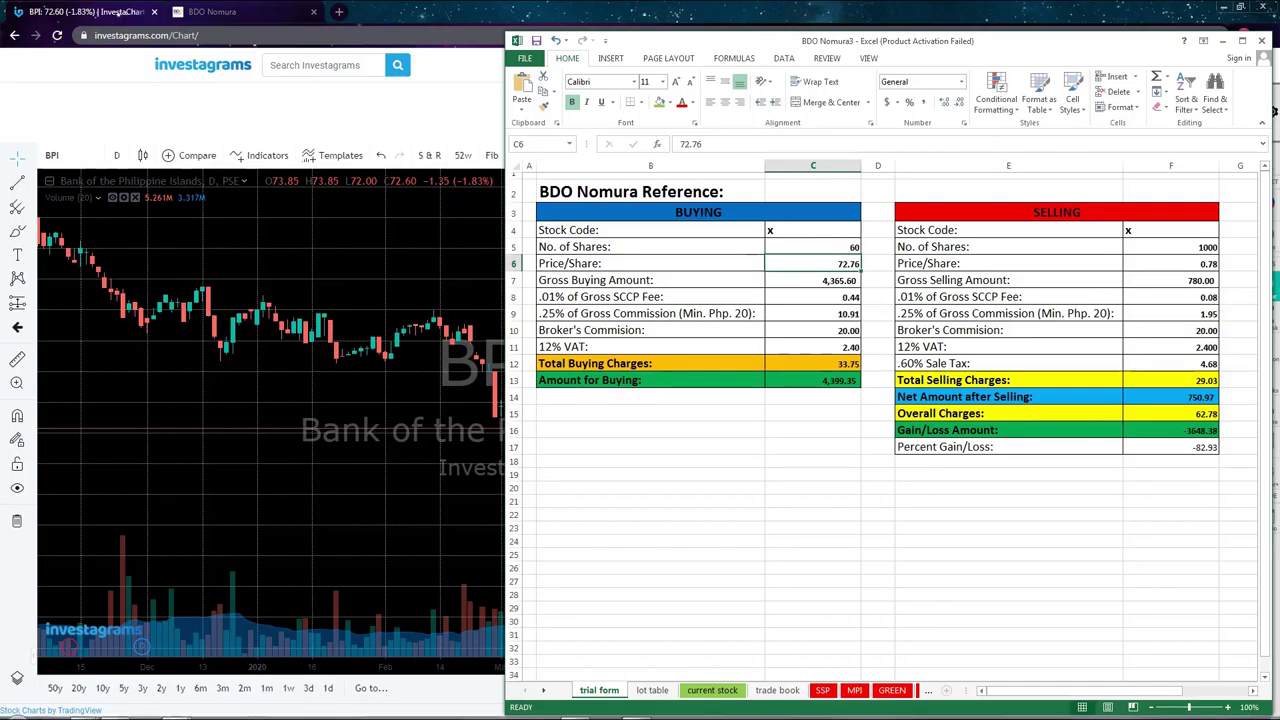
Step: Bring up the BDO Nomura2 workbook's board lot table beside the trial form
{"action": "mouse_move", "coordinate": [428, 712]}
{"action": "mouse_move", "coordinate": [181, 709]}
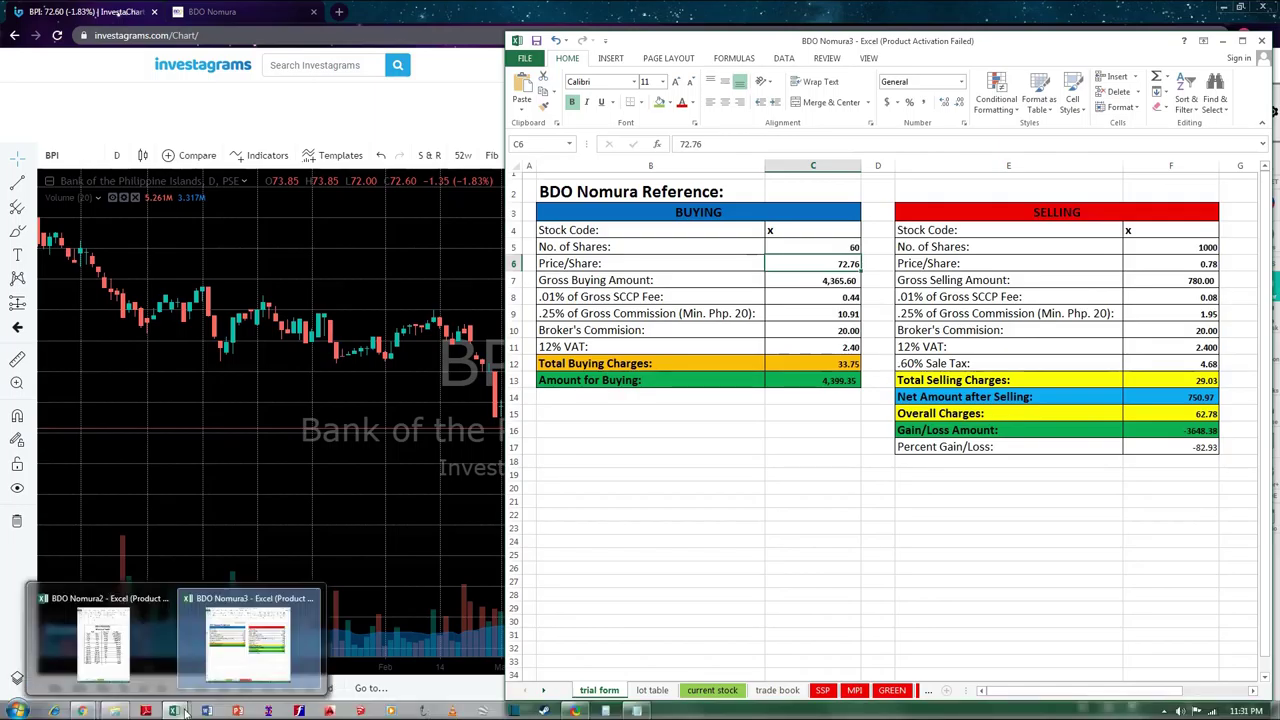
{"action": "left_click", "coordinate": [117, 654]}
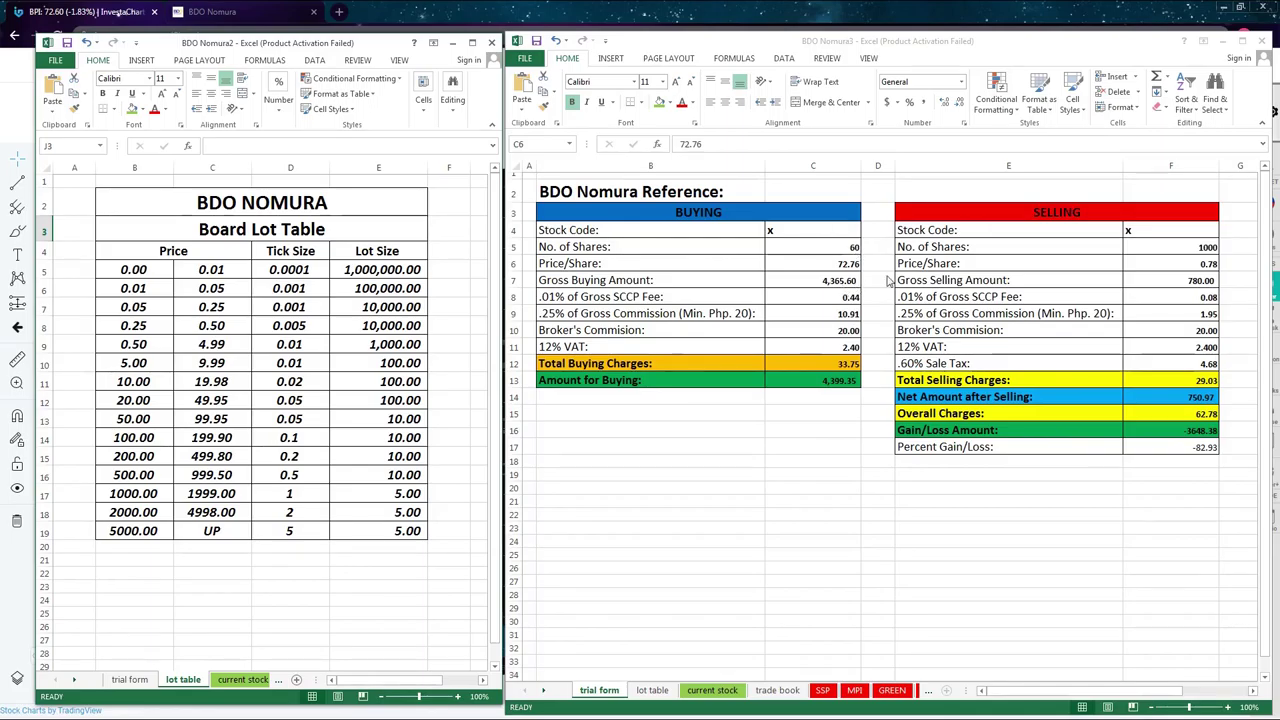
Step: Set the selling section of the trial form to 60 shares at a price of 73 per share
{"action": "left_click", "coordinate": [1181, 248]}
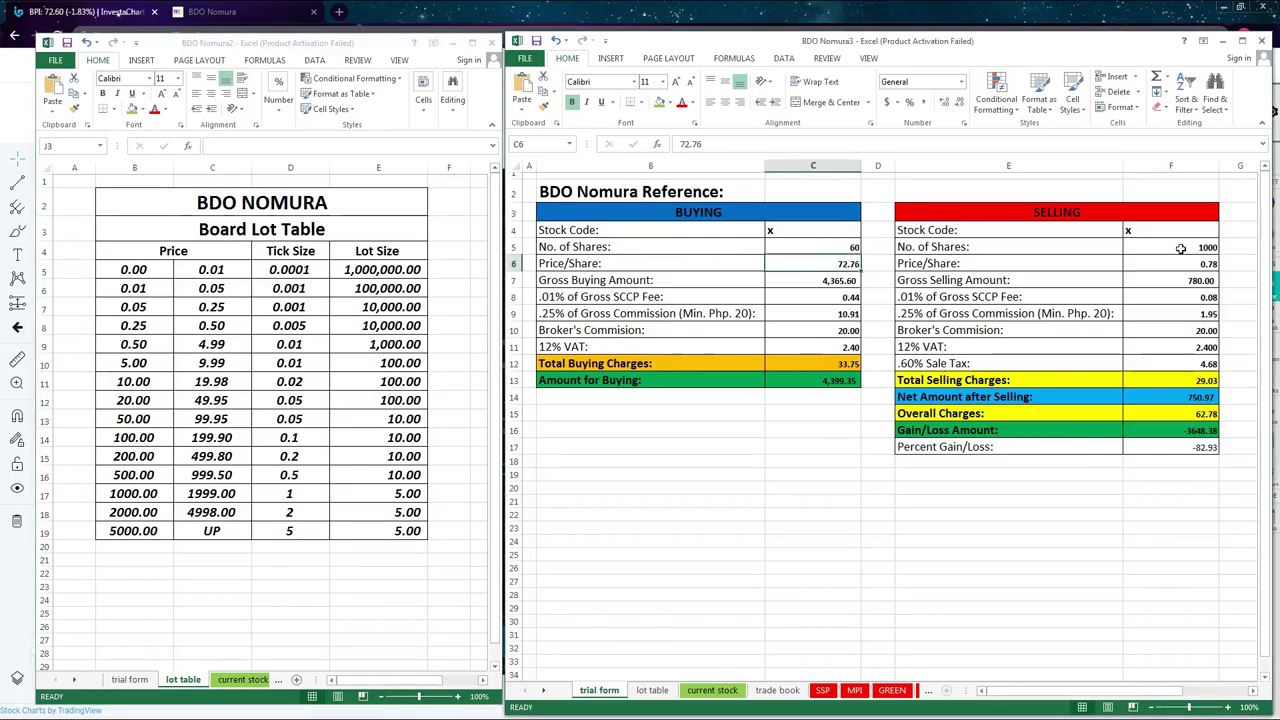
{"action": "left_click", "coordinate": [1181, 248]}
{"action": "type", "text": "60"}
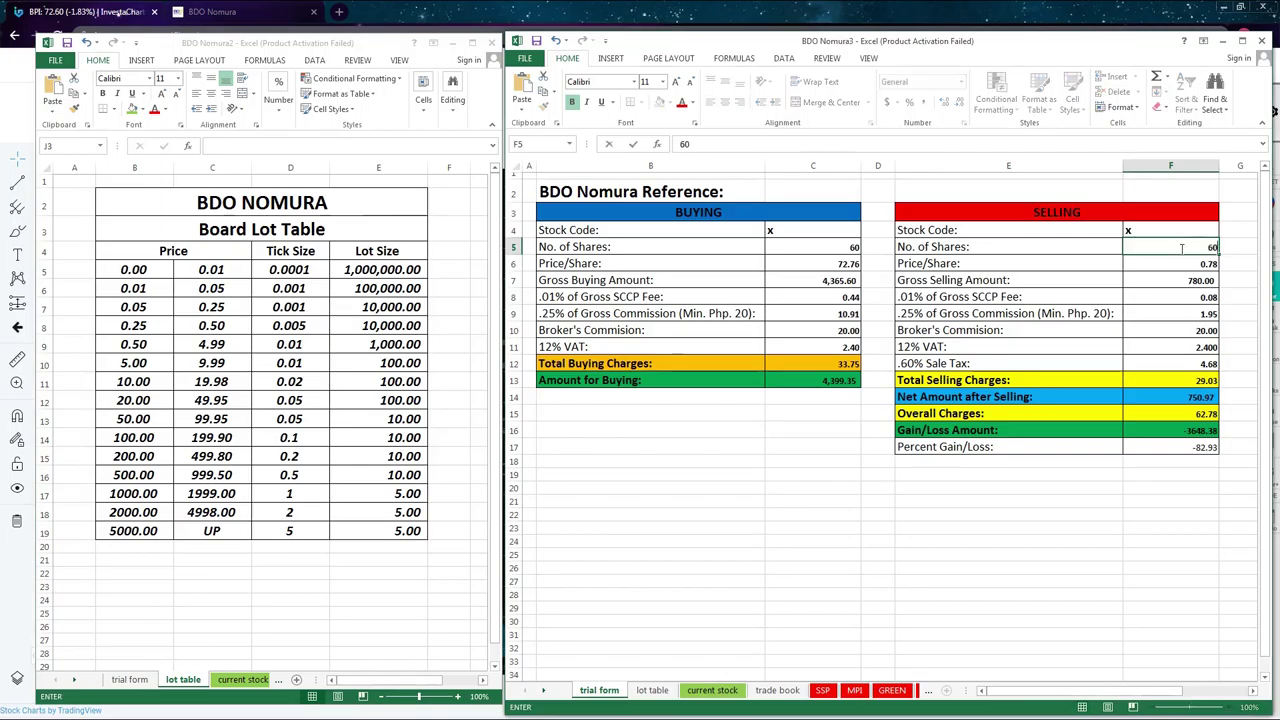
{"action": "left_click", "coordinate": [1176, 551]}
{"action": "left_click", "coordinate": [1207, 263]}
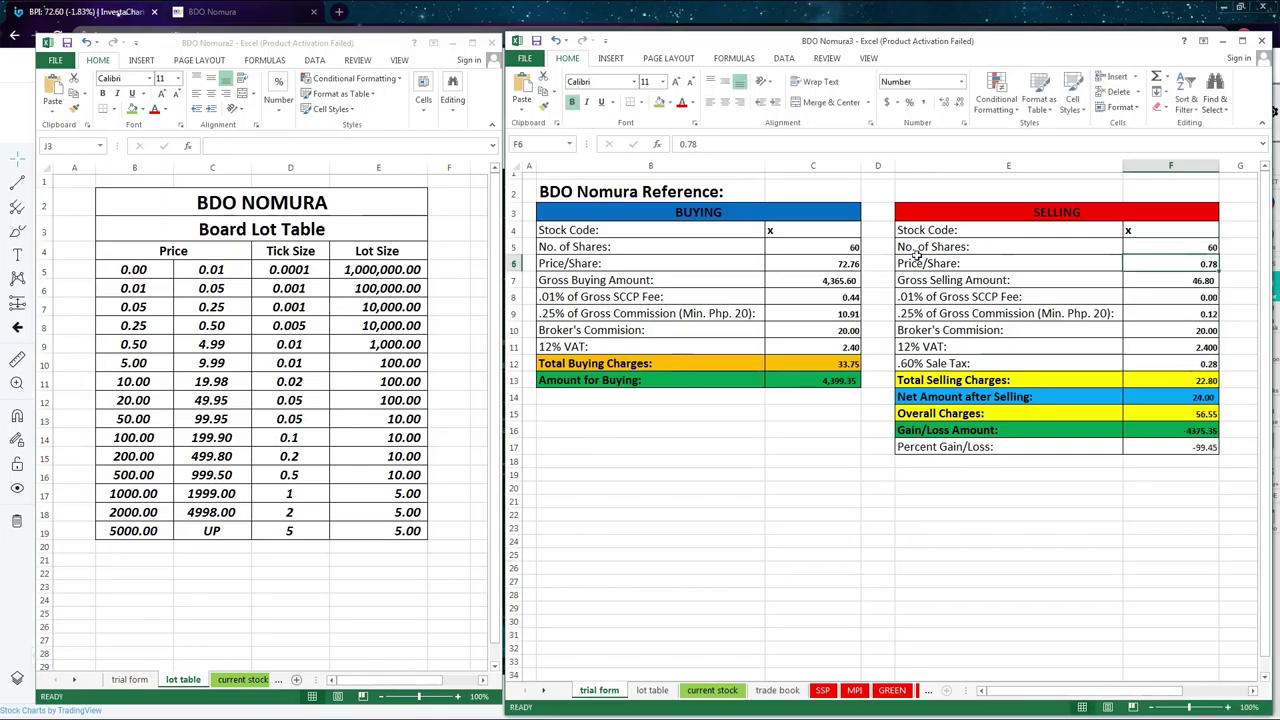
{"action": "type", "text": "73"}
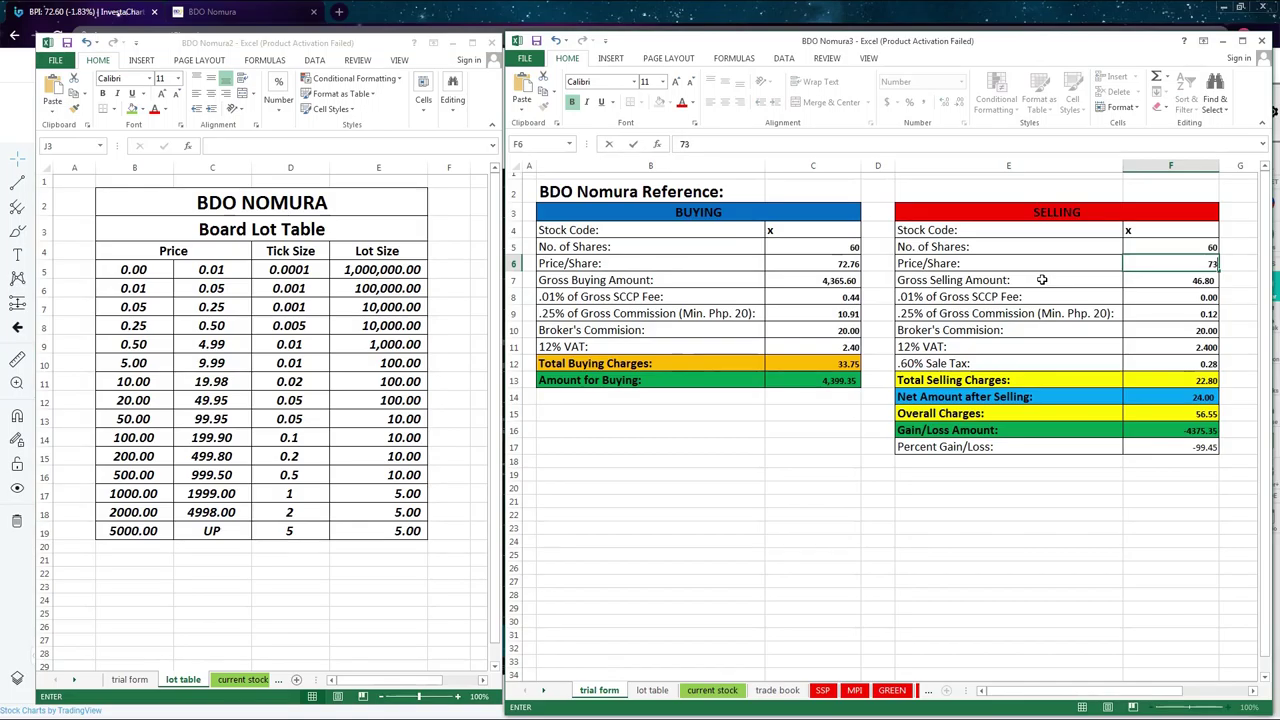
{"action": "key", "text": "Return"}
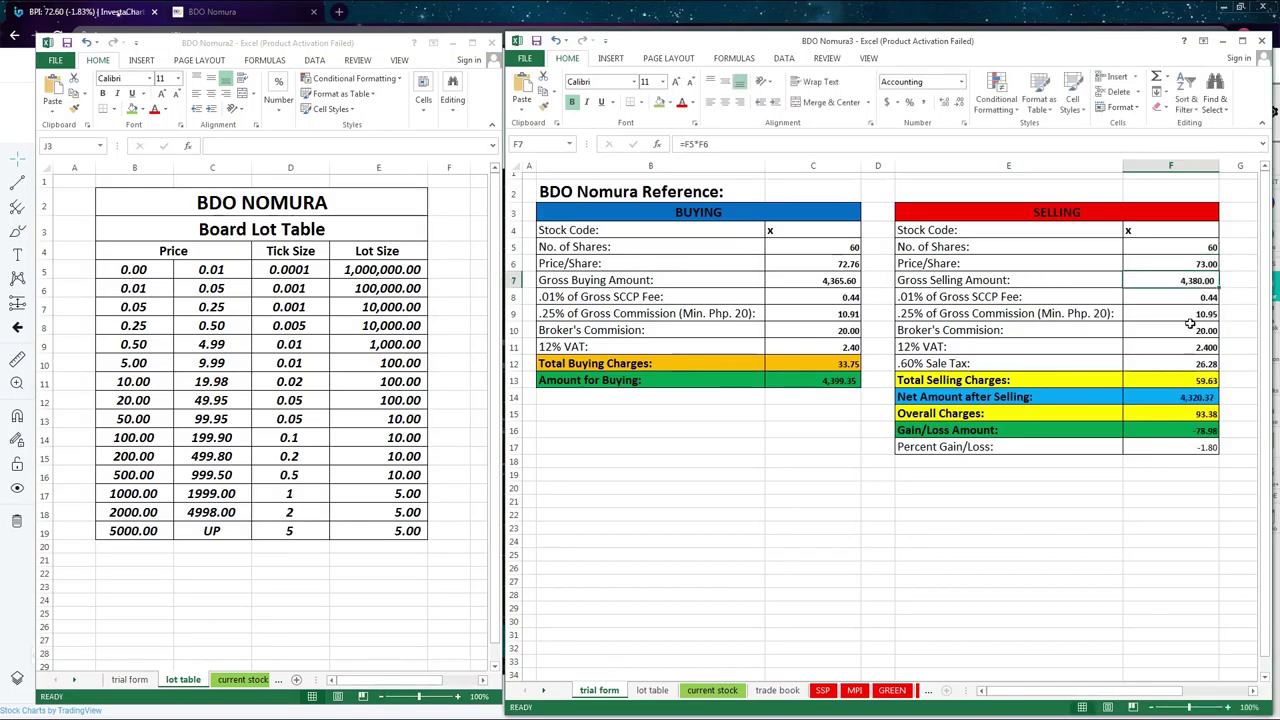
Step: Raise the selling price per share in the trial form to 77
{"action": "left_click", "coordinate": [1185, 263]}
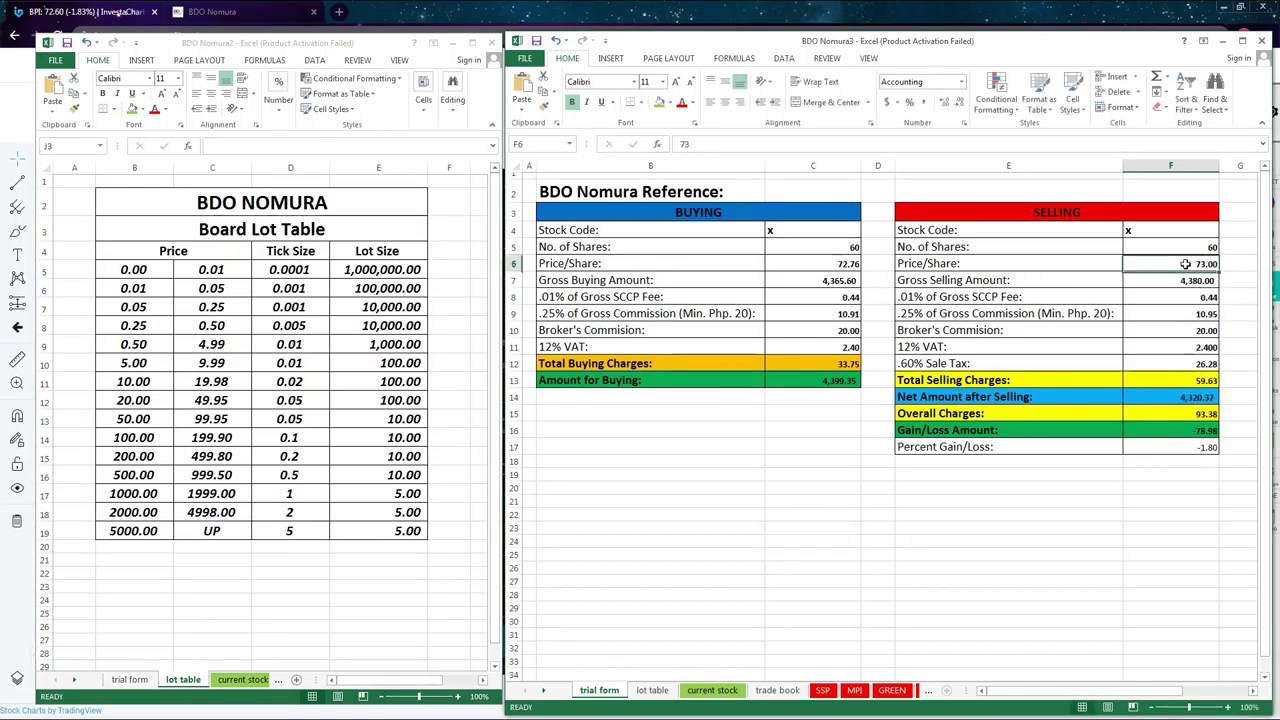
{"action": "type", "text": "77"}
{"action": "key", "text": "Return"}
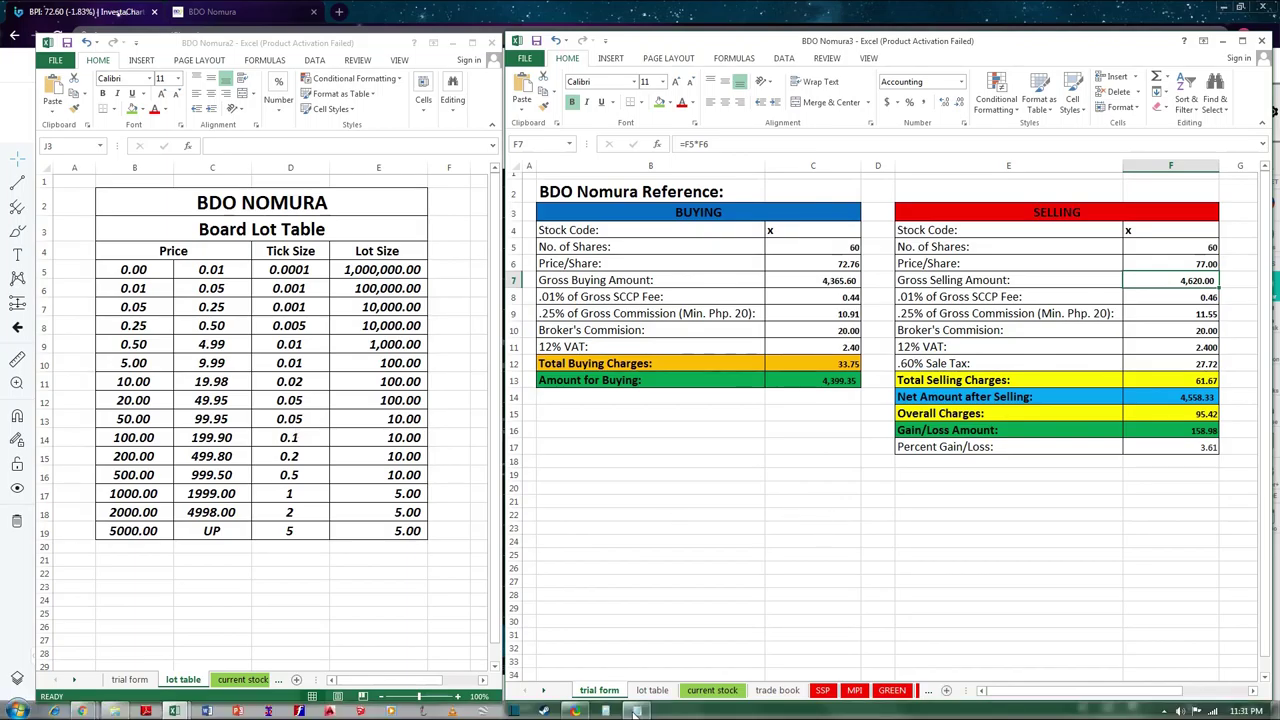
Step: Switch to the Calculator and place it over the trial form, clear of the board lot table
{"action": "left_click", "coordinate": [636, 711]}
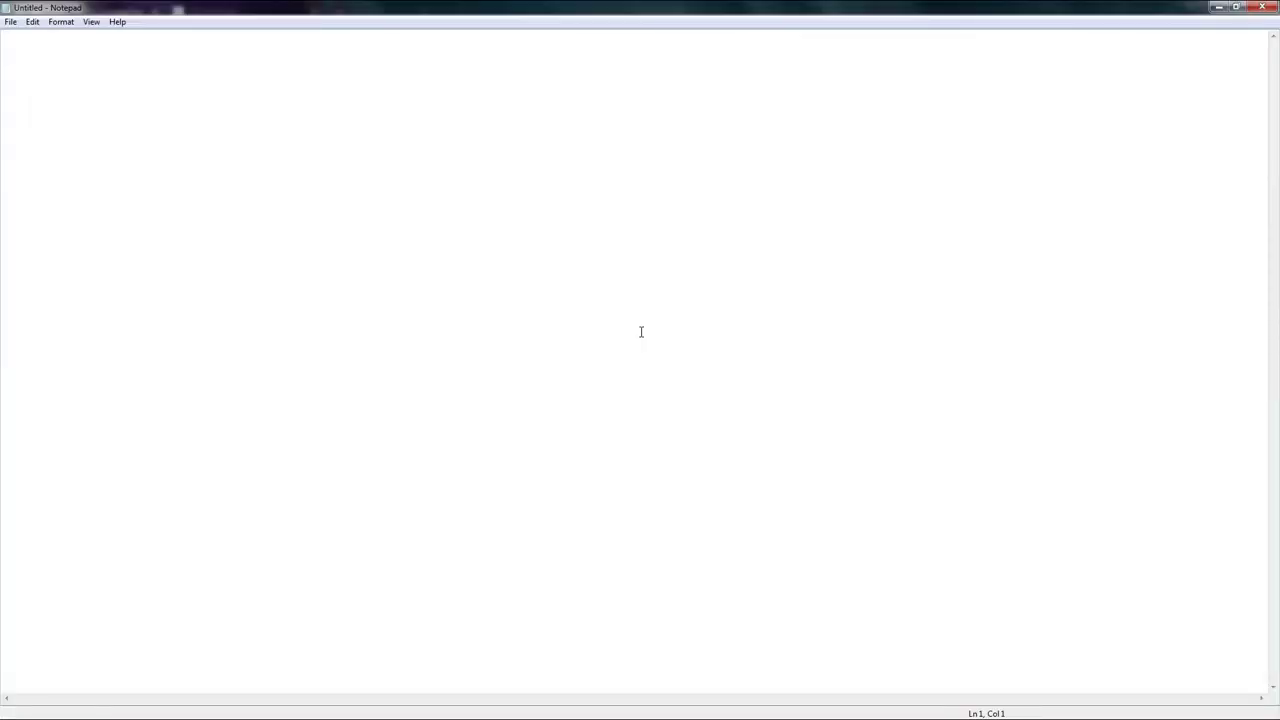
{"action": "mouse_move", "coordinate": [576, 713]}
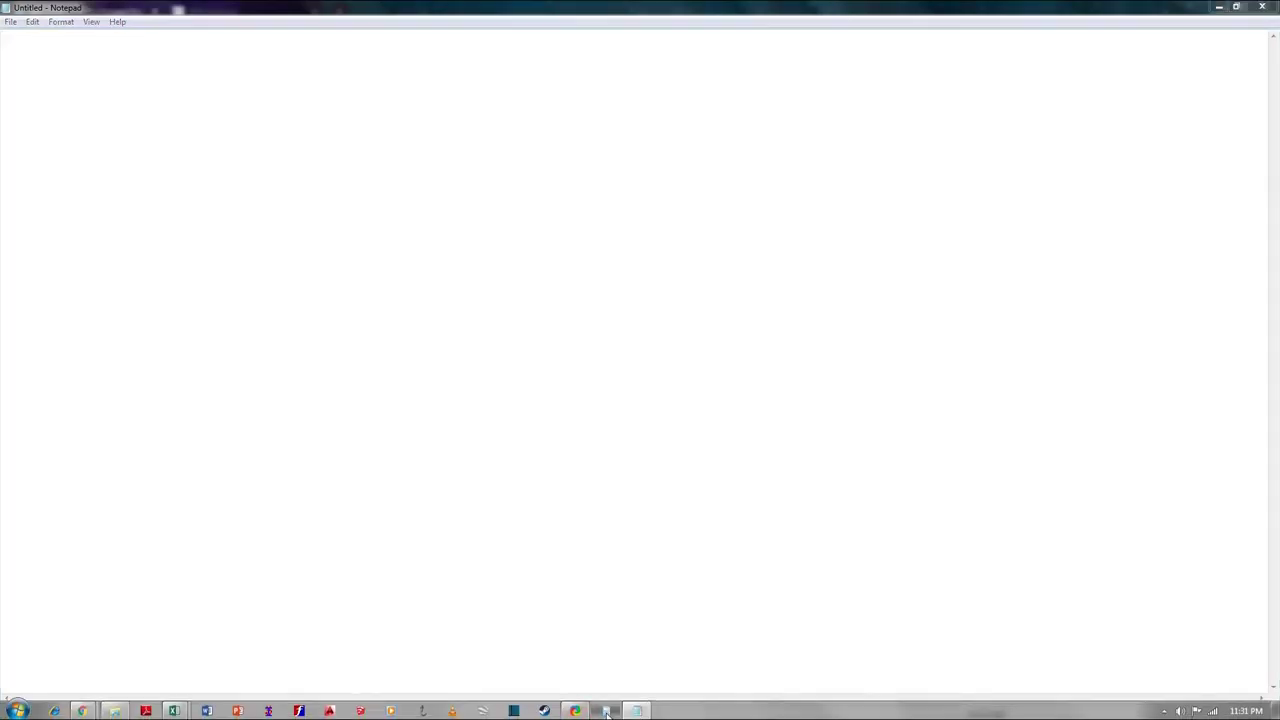
{"action": "left_click", "coordinate": [636, 711]}
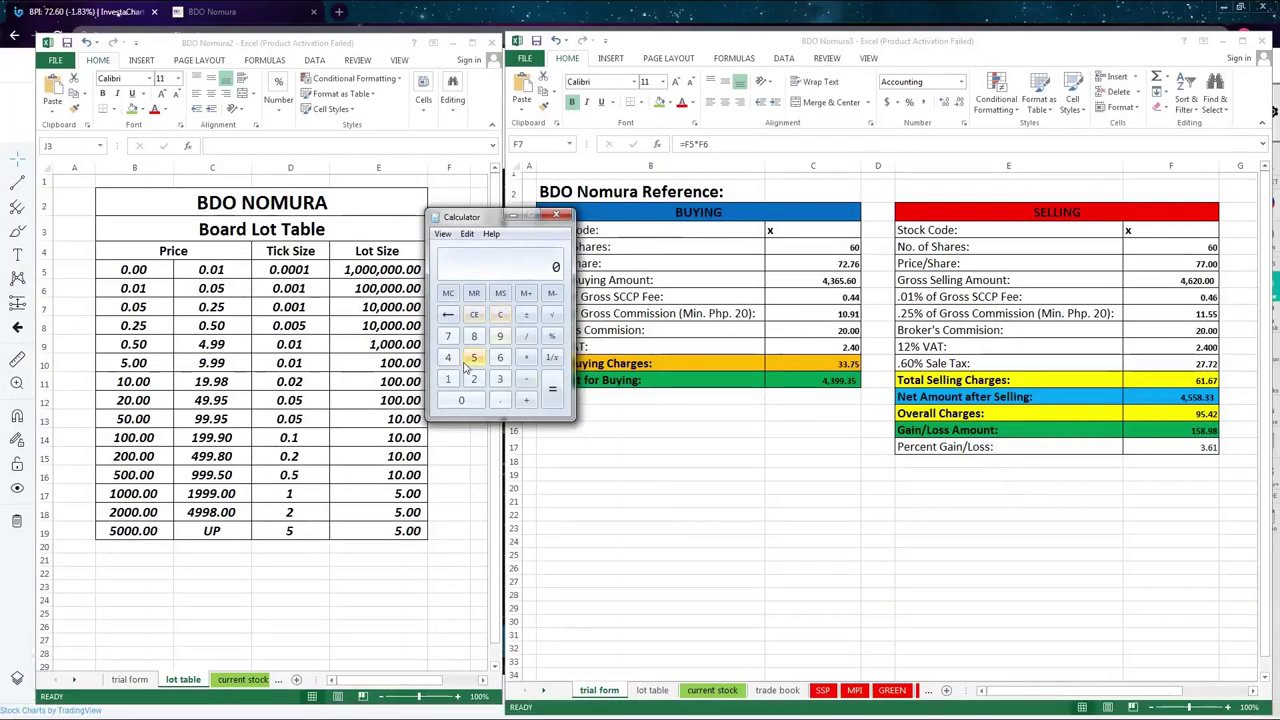
{"action": "left_click_drag", "start_coordinate": [488, 218], "coordinate": [567, 222]}
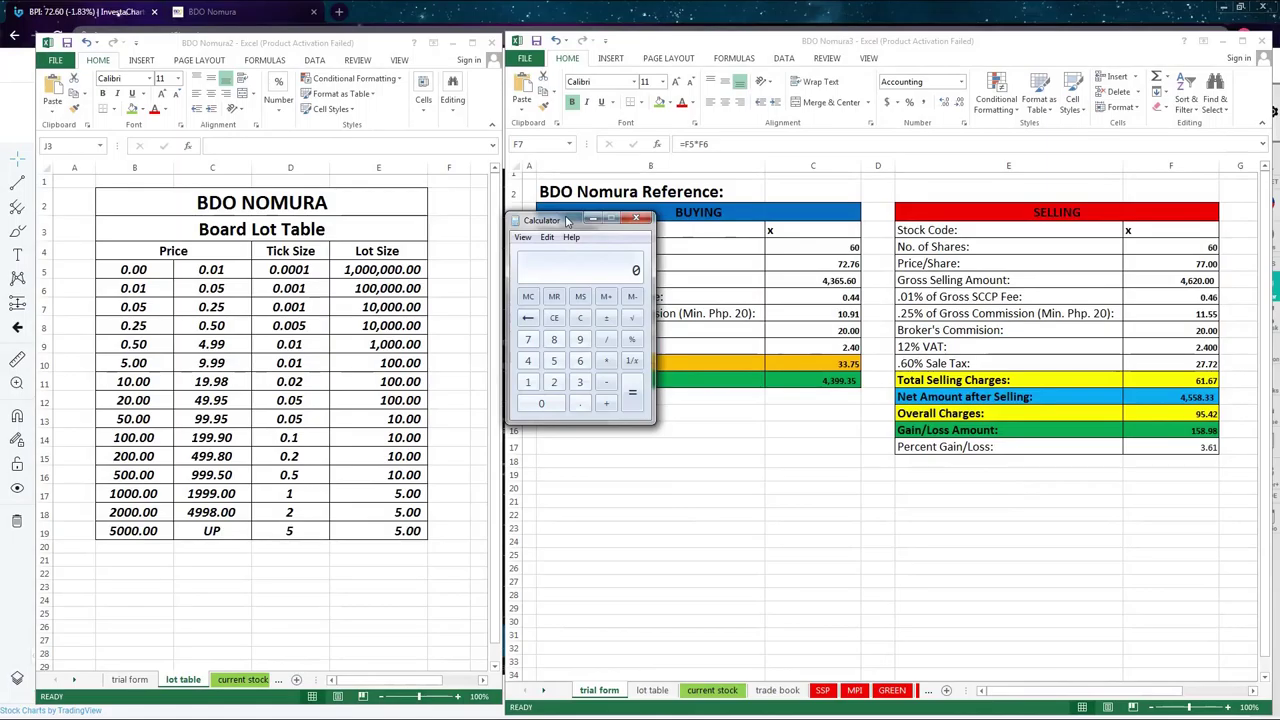
Step: Calculate 77 minus 72.6 in the Calculator
{"action": "left_click", "coordinate": [528, 339]}
{"action": "left_click", "coordinate": [554, 382]}
{"action": "left_click", "coordinate": [530, 318]}
{"action": "left_click", "coordinate": [528, 339]}
{"action": "left_click", "coordinate": [606, 382]}
{"action": "key", "text": "7"}
{"action": "left_click", "coordinate": [554, 382]}
{"action": "left_click", "coordinate": [580, 403]}
{"action": "left_click", "coordinate": [582, 361]}
{"action": "left_click", "coordinate": [632, 392]}
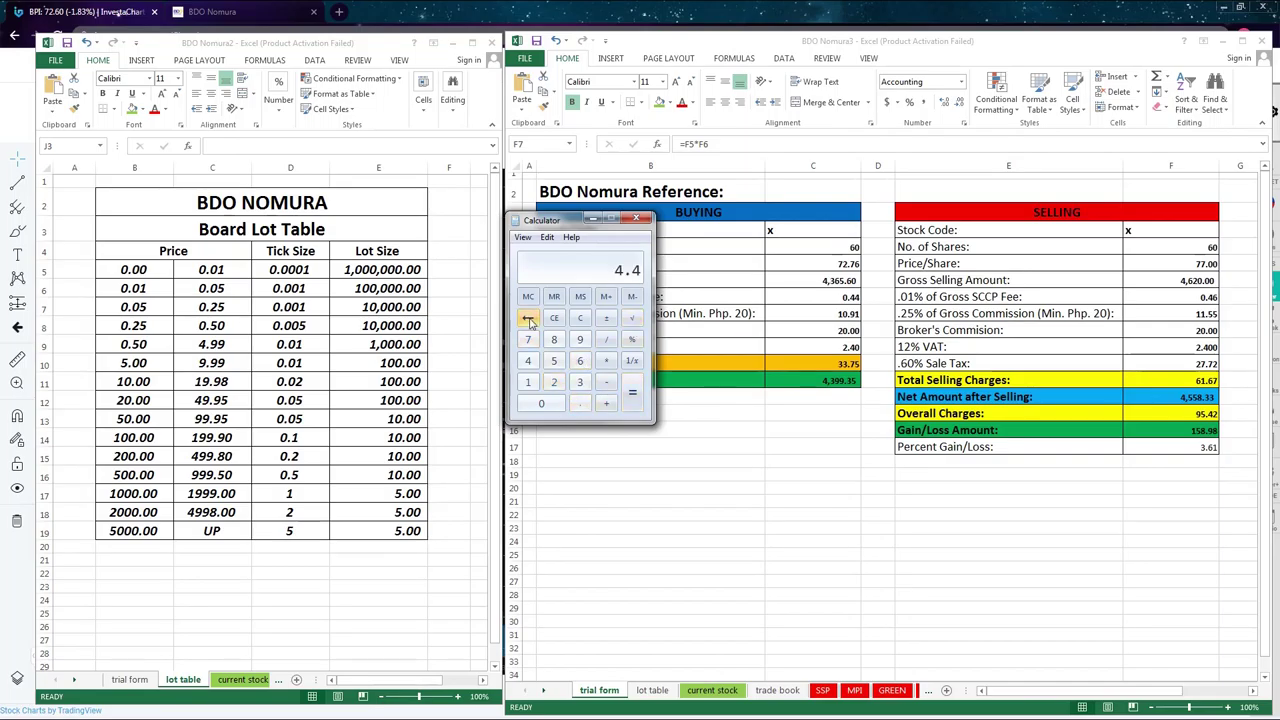
Step: Clear the Calculator and divide 4.4 by 0.5
{"action": "left_click", "coordinate": [580, 318]}
{"action": "left_click", "coordinate": [528, 362]}
{"action": "left_click", "coordinate": [580, 403]}
{"action": "left_click", "coordinate": [528, 361]}
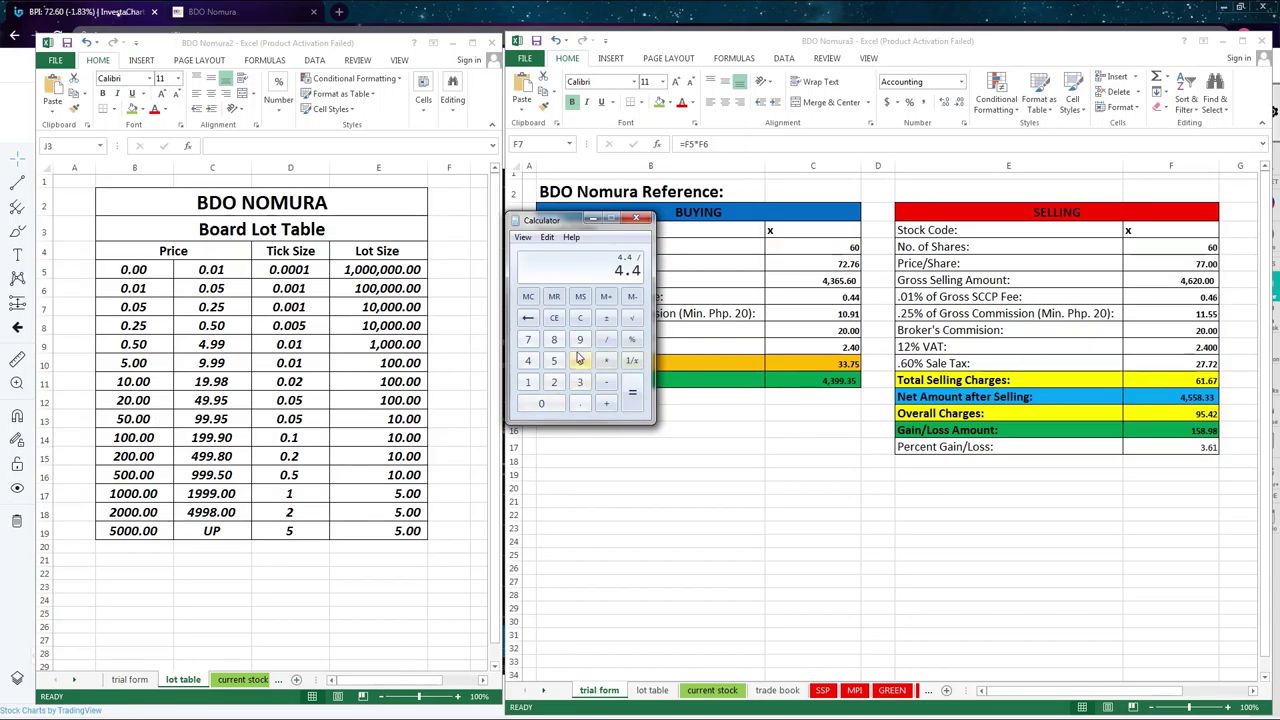
{"action": "left_click", "coordinate": [578, 403]}
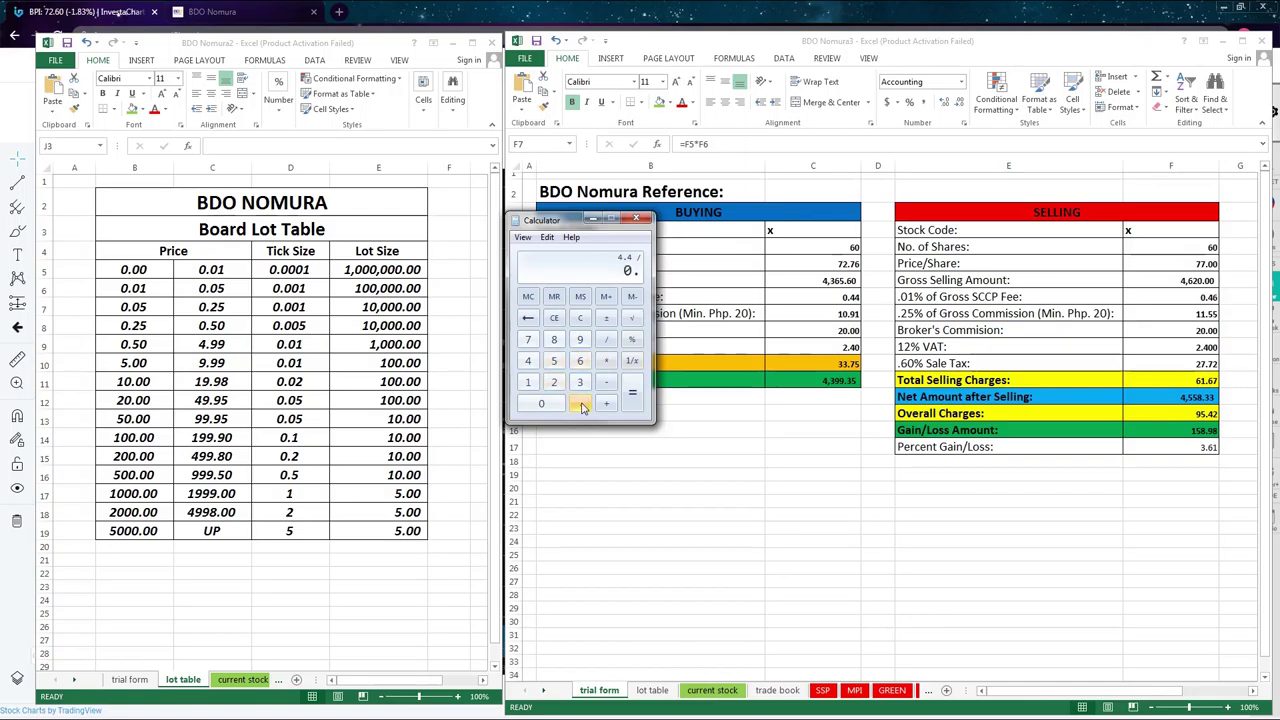
{"action": "left_click", "coordinate": [555, 363]}
{"action": "left_click", "coordinate": [633, 400]}
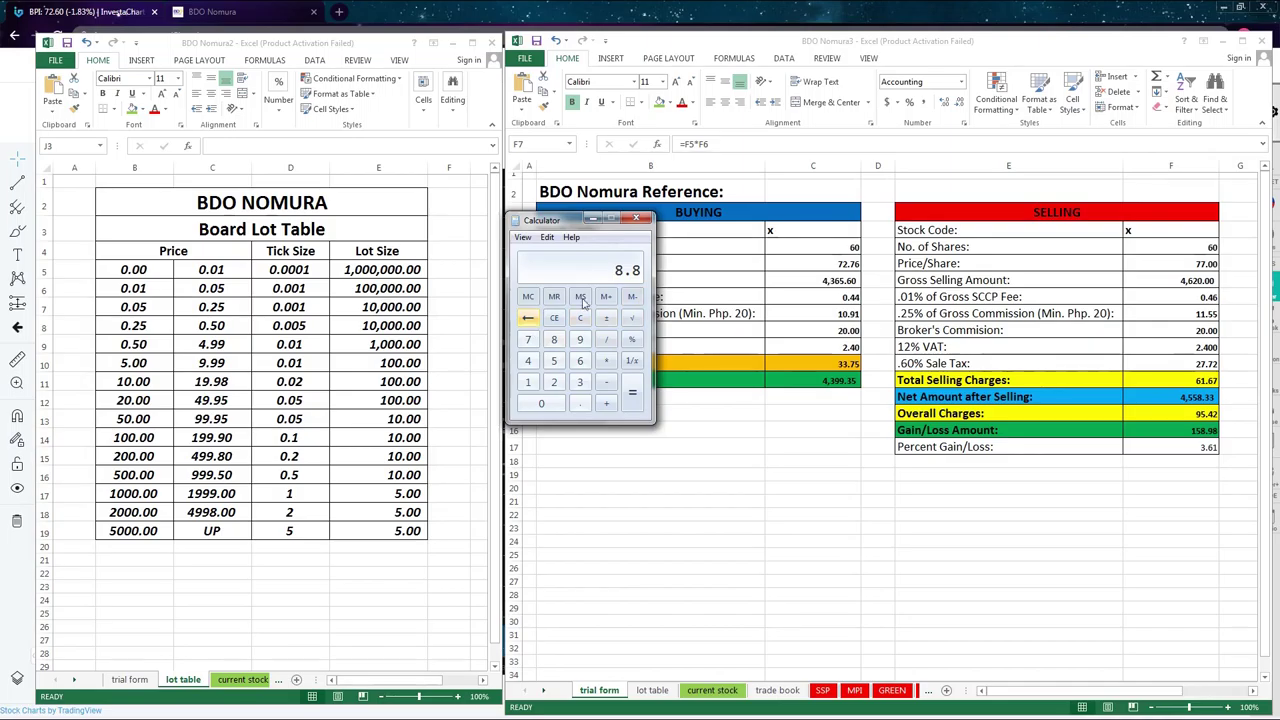
Step: Switch to the Investagrams window in Chrome to examine the BPI daily chart
{"action": "mouse_move", "coordinate": [430, 714]}
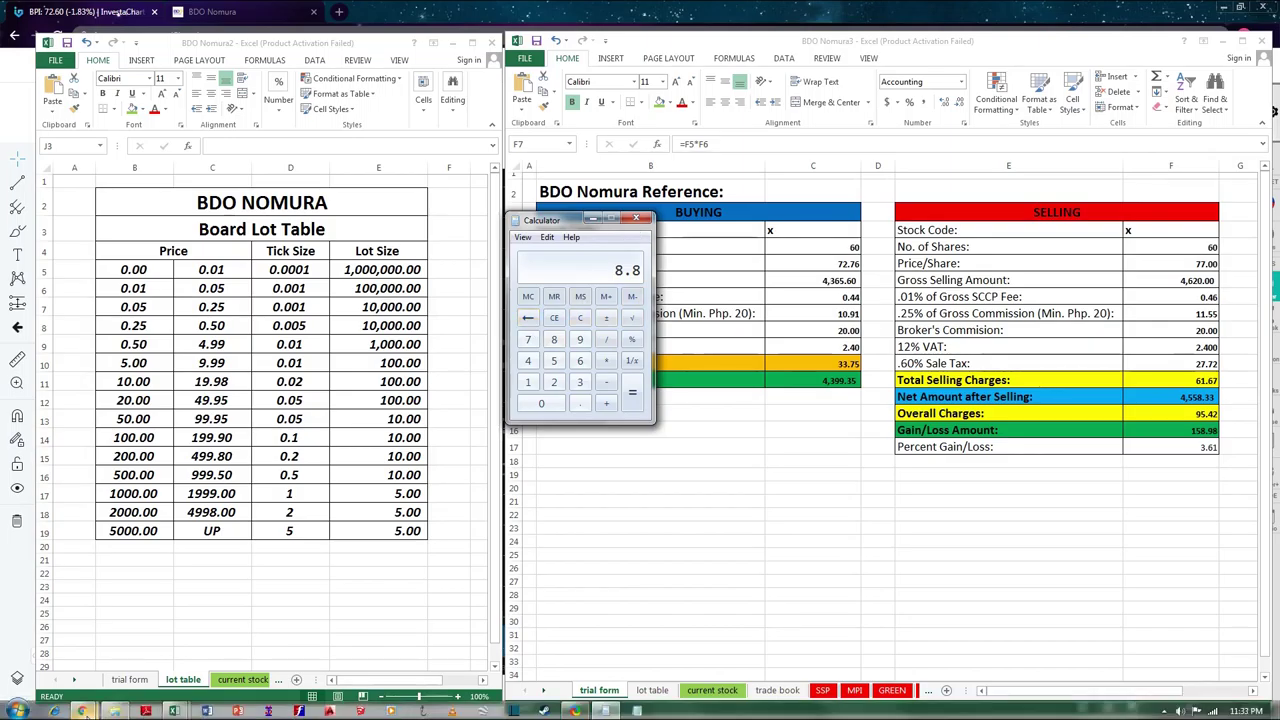
{"action": "mouse_move", "coordinate": [85, 710]}
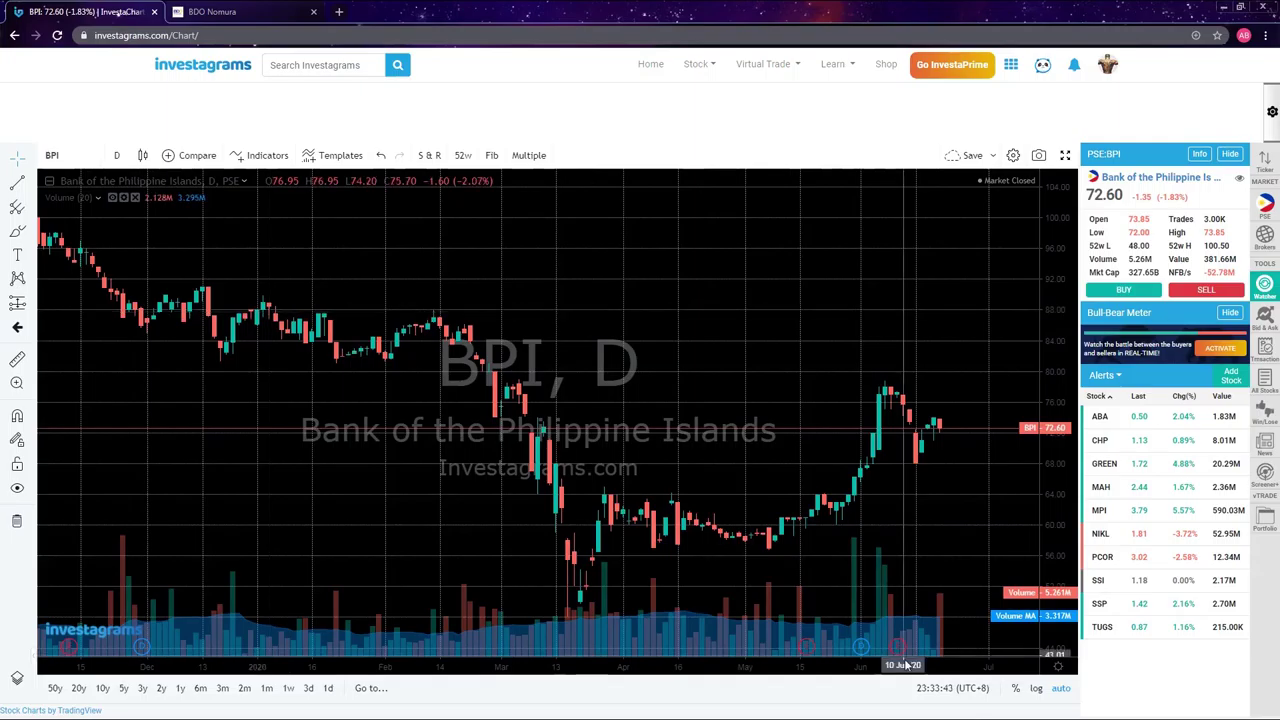
Step: Return to Excel and bring back both the BDO Nomura3 trial form and the BDO Nomura2 board lot table
{"action": "mouse_move", "coordinate": [460, 713]}
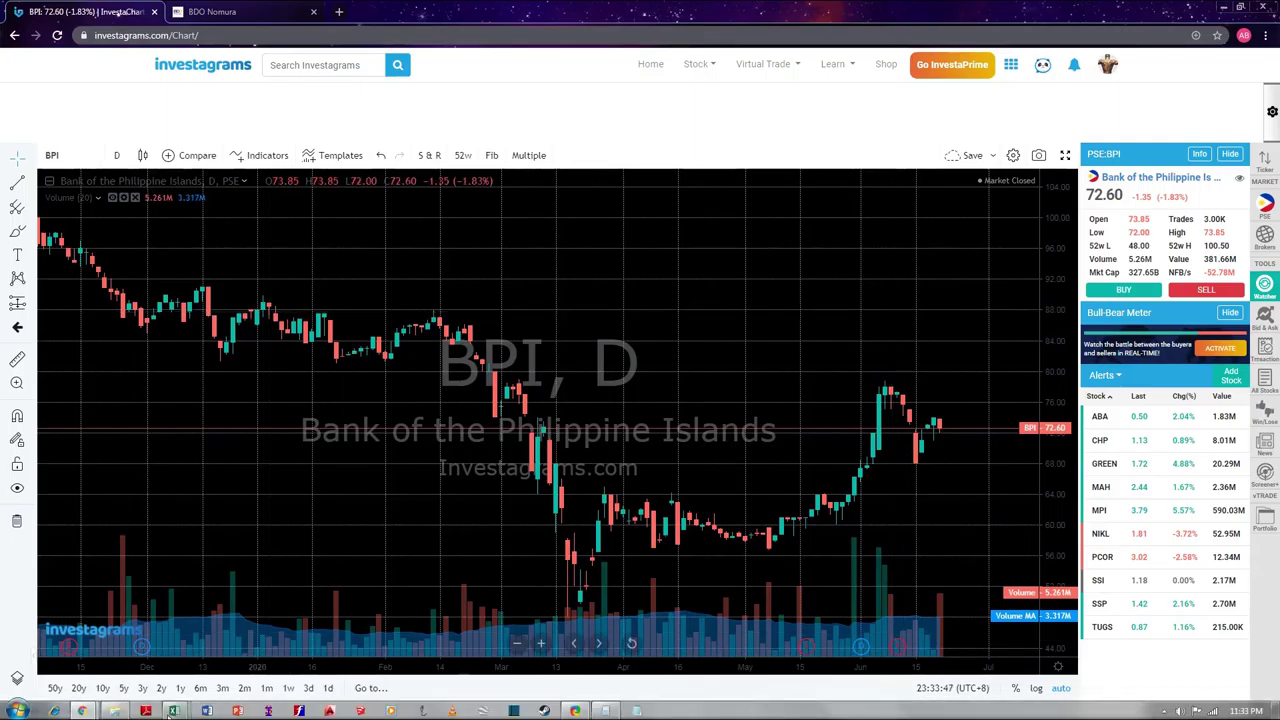
{"action": "mouse_move", "coordinate": [174, 714]}
{"action": "left_click", "coordinate": [238, 664]}
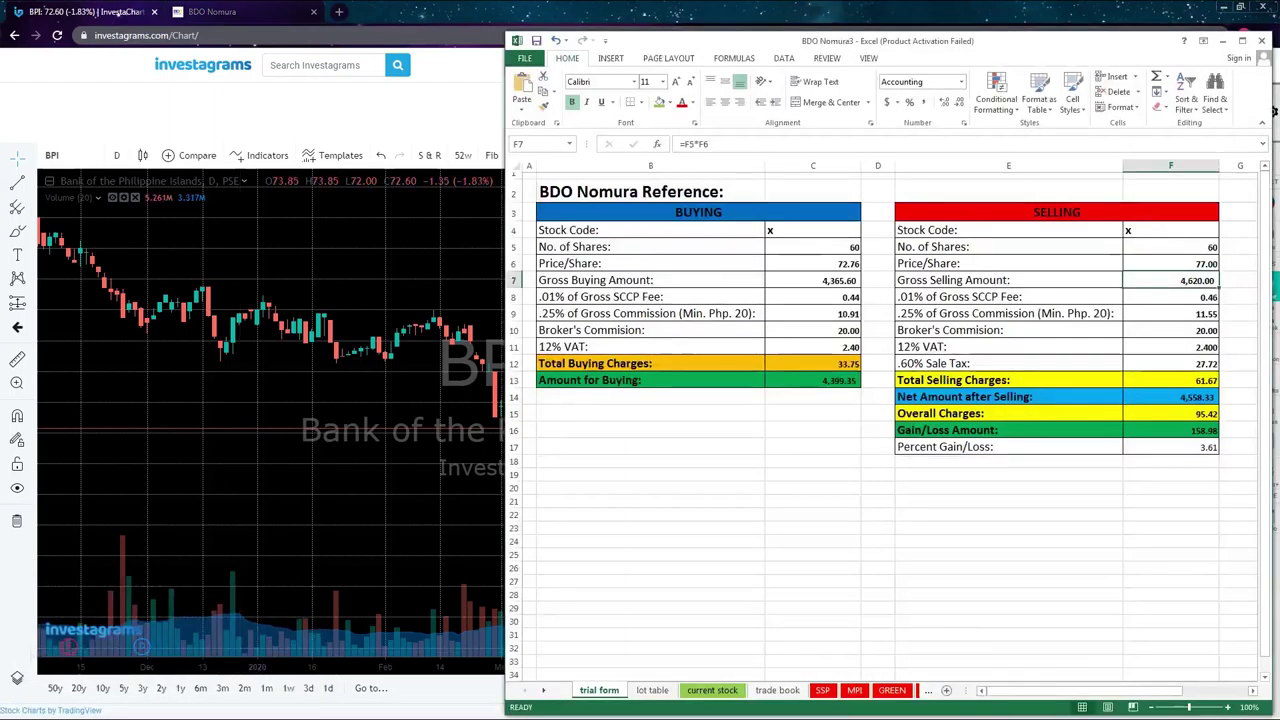
{"action": "left_click", "coordinate": [142, 655]}
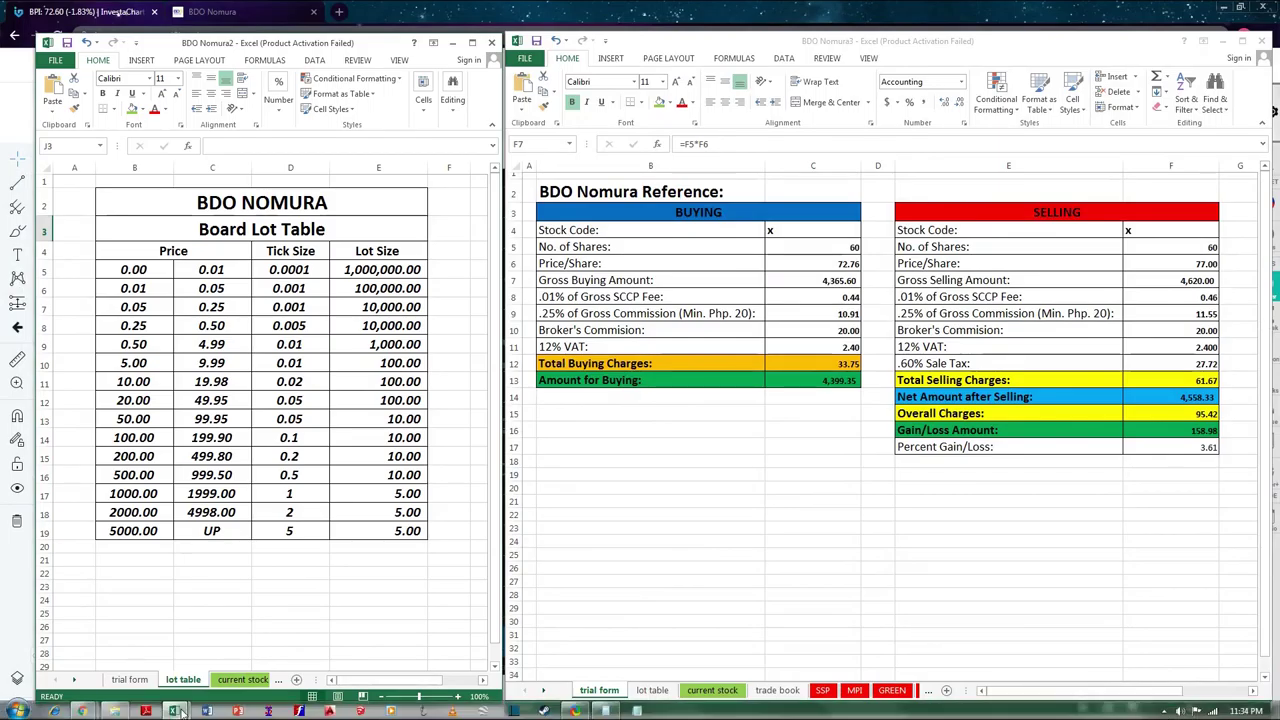
Step: Switch to the Investagrams window in Chrome and load the SSI daily chart from the watchlist
{"action": "mouse_move", "coordinate": [92, 712]}
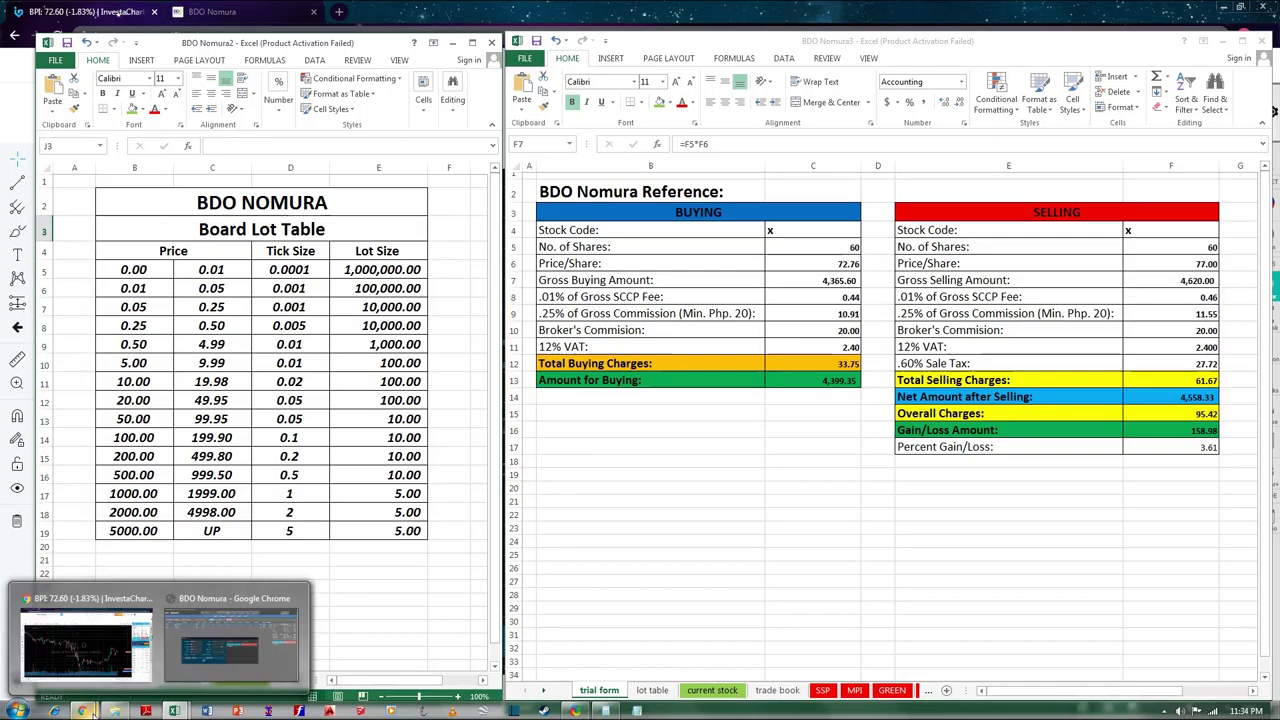
{"action": "left_click", "coordinate": [87, 645]}
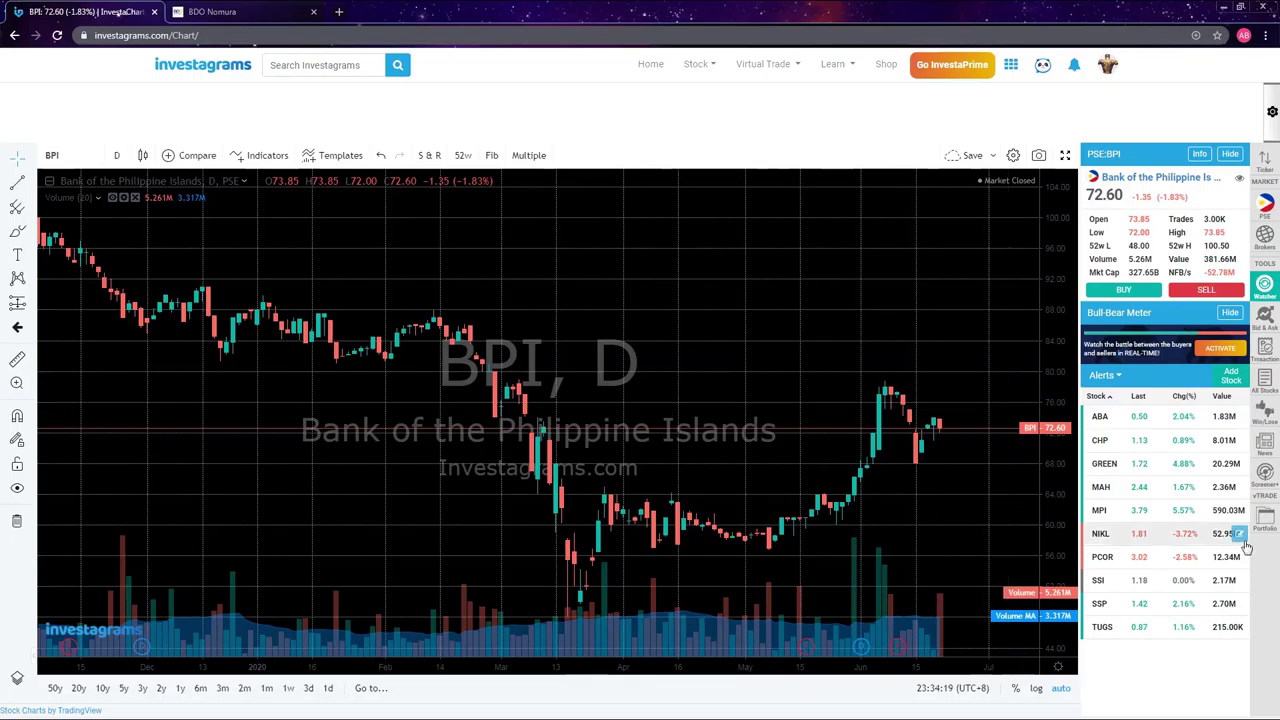
{"action": "left_click", "coordinate": [1117, 590]}
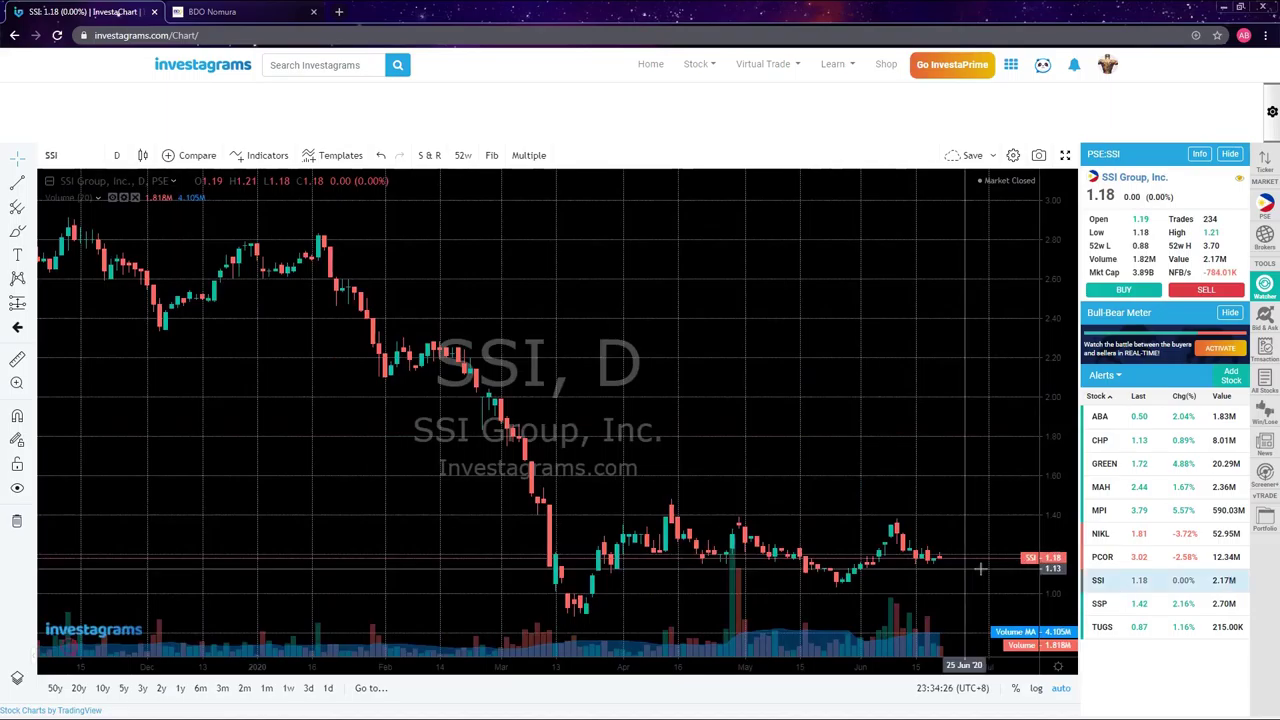
Step: Switch to the BDO Nomura3 workbook in Excel and set the buying price per share to 1.18
{"action": "mouse_move", "coordinate": [515, 716]}
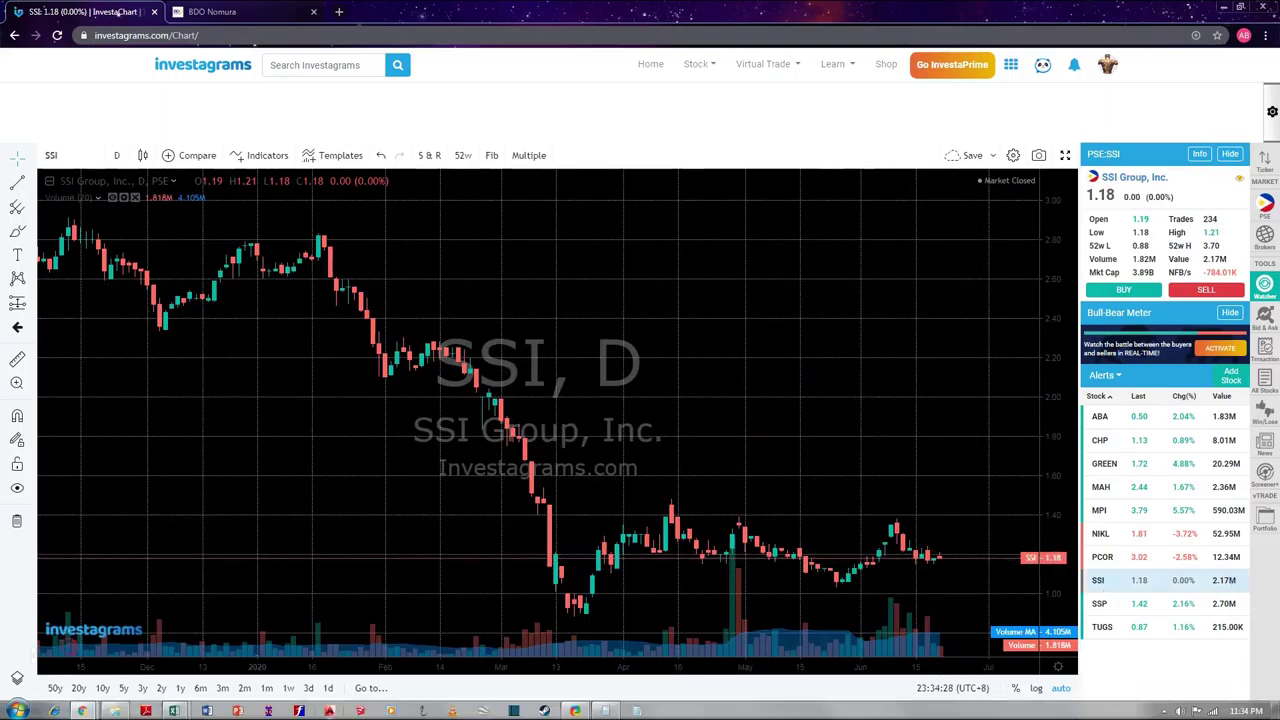
{"action": "mouse_move", "coordinate": [174, 711]}
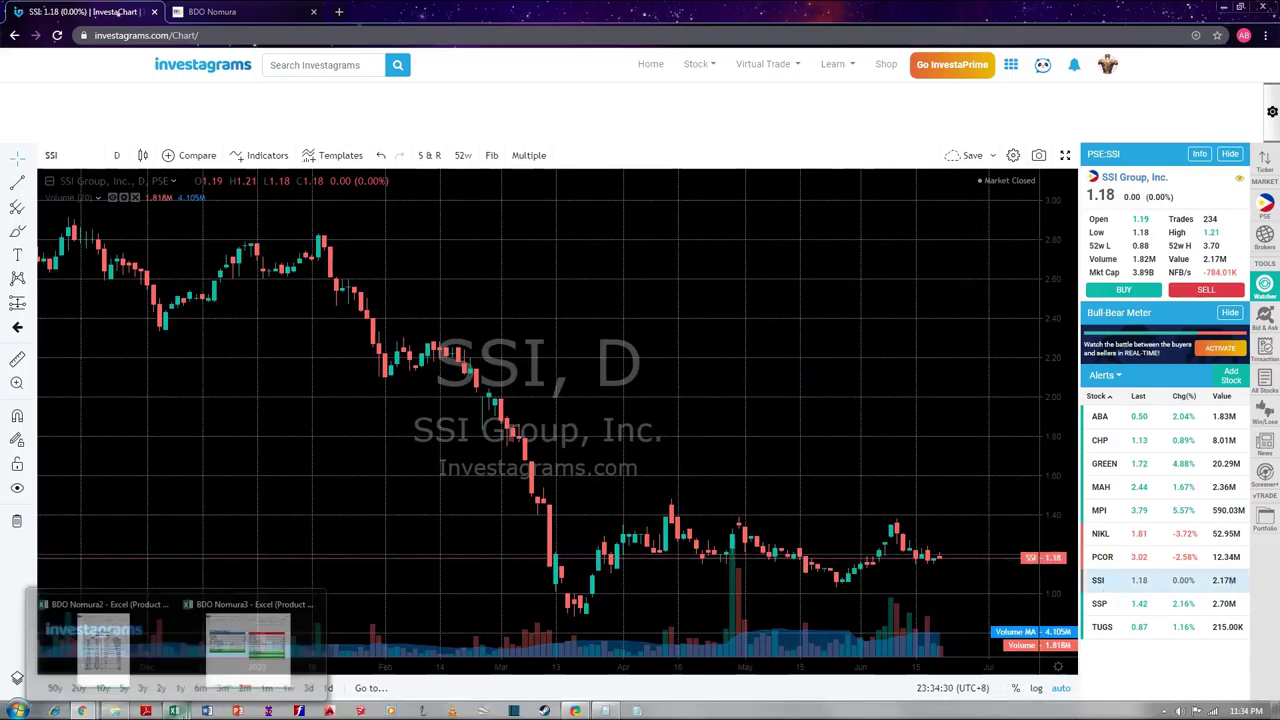
{"action": "left_click", "coordinate": [235, 666]}
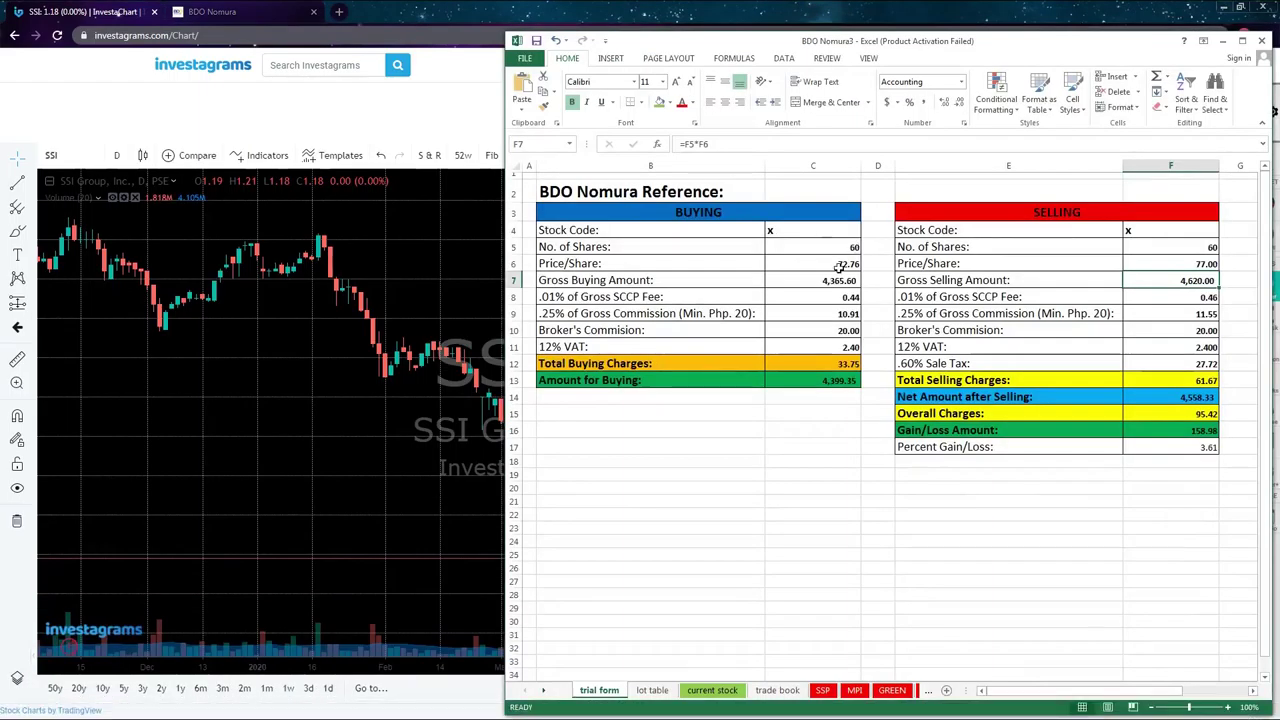
{"action": "left_click", "coordinate": [837, 264]}
{"action": "type", "text": "1.18"}
{"action": "left_click", "coordinate": [814, 382]}
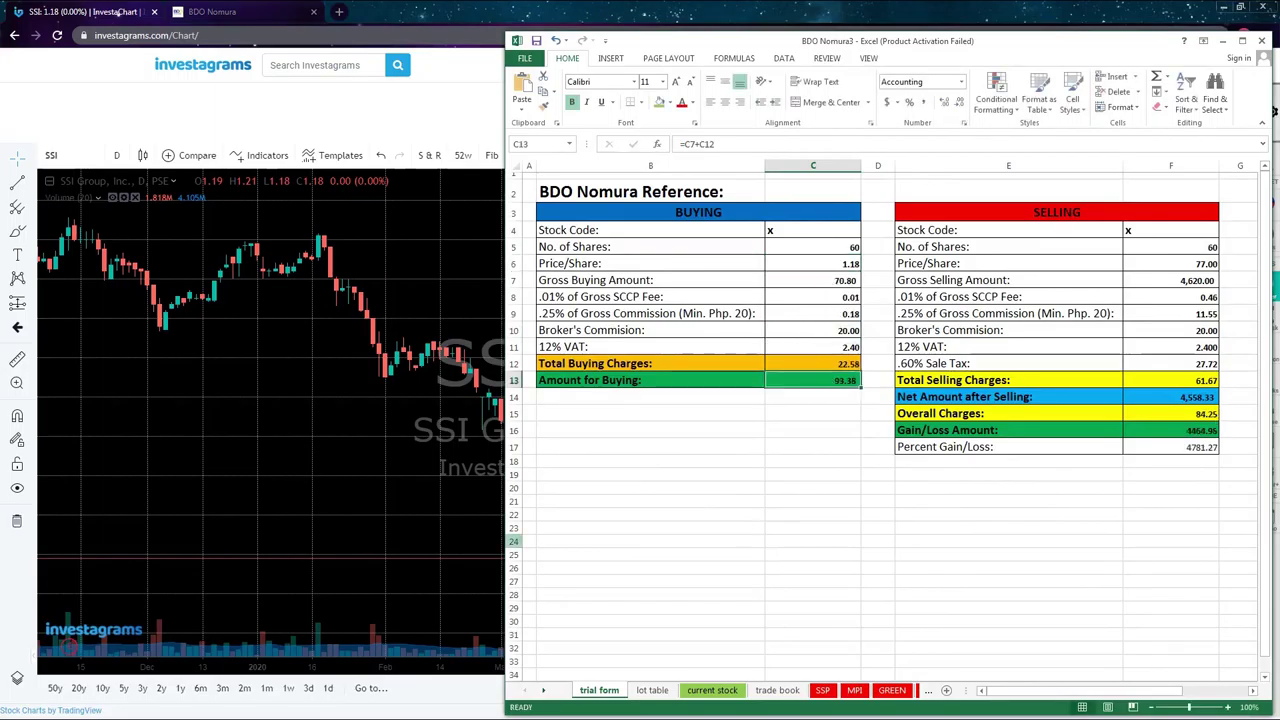
Step: Bring back the BDO Nomura2 board lot table and set the buying number of shares in the trial form to 4000
{"action": "mouse_move", "coordinate": [173, 711]}
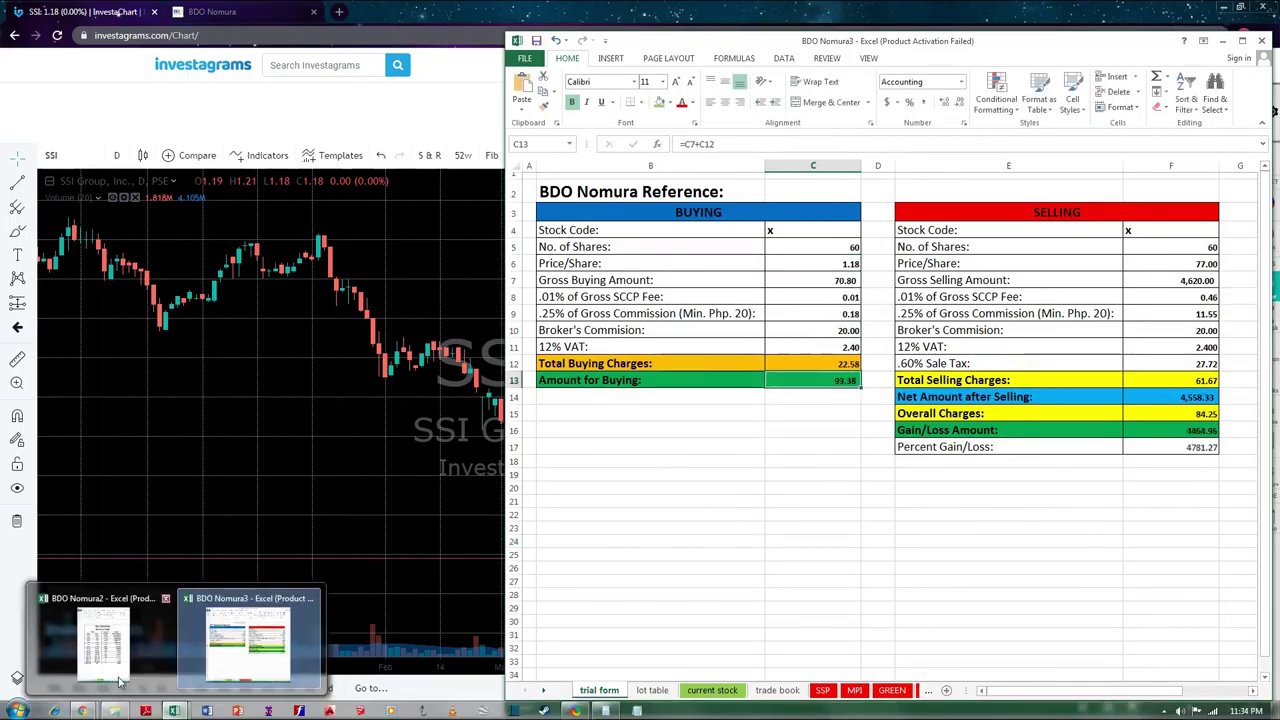
{"action": "left_click", "coordinate": [100, 640]}
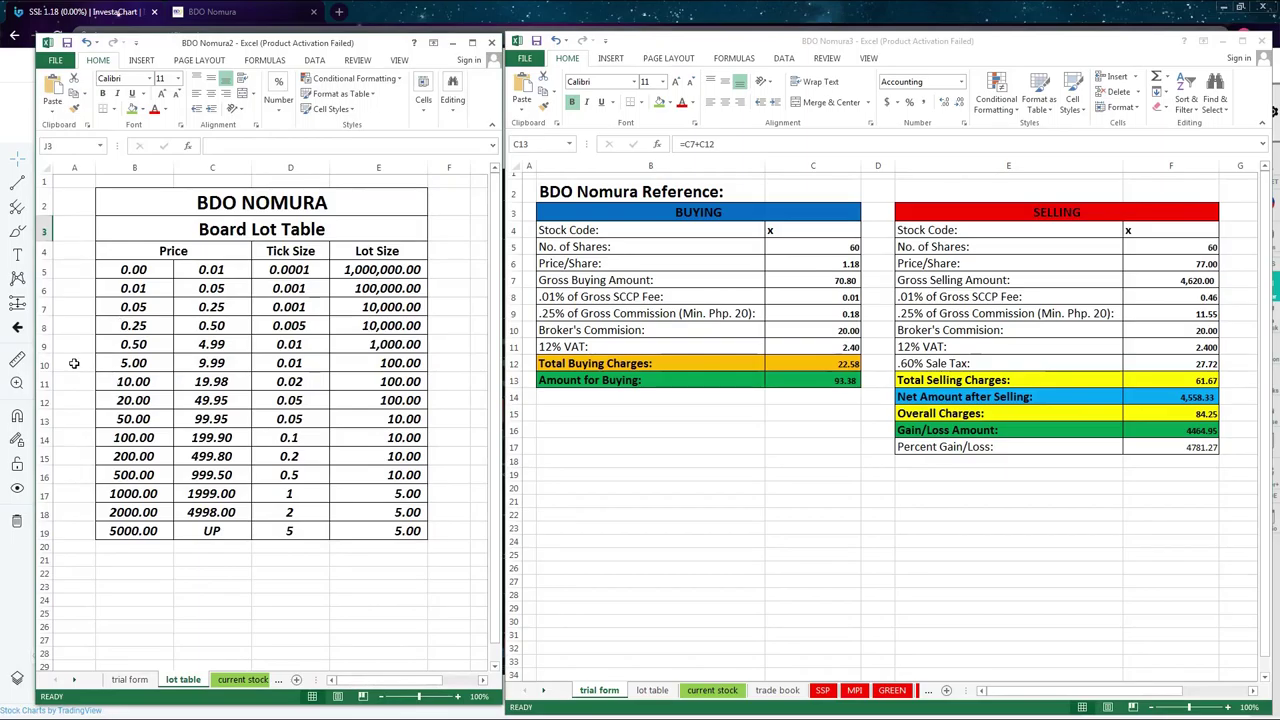
{"action": "left_click", "coordinate": [850, 259]}
{"action": "left_click", "coordinate": [855, 248]}
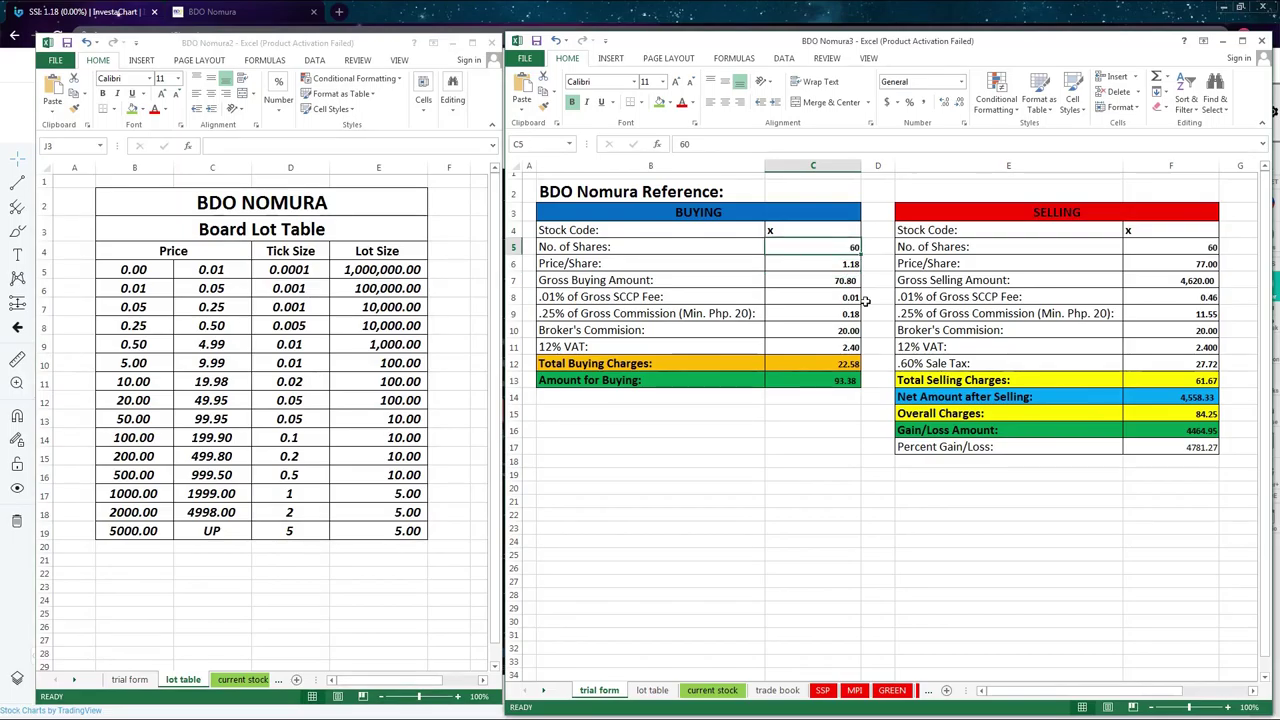
{"action": "type", "text": "4000"}
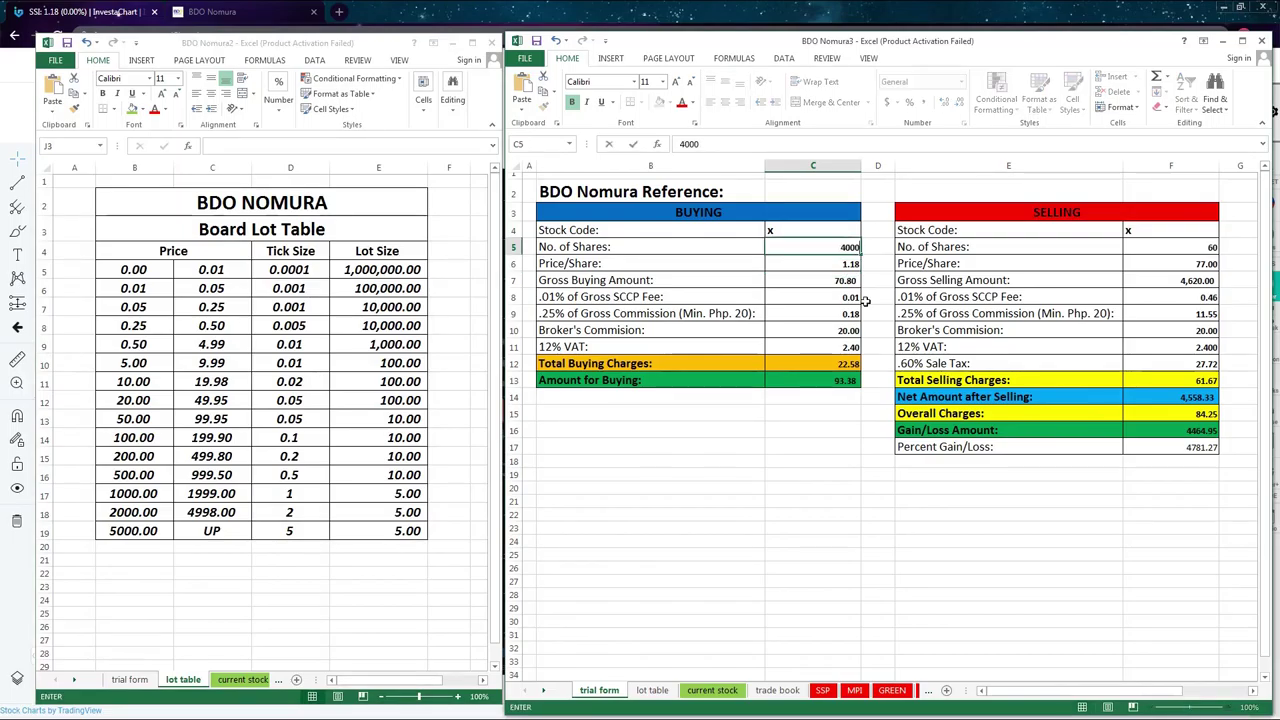
{"action": "left_click", "coordinate": [830, 503]}
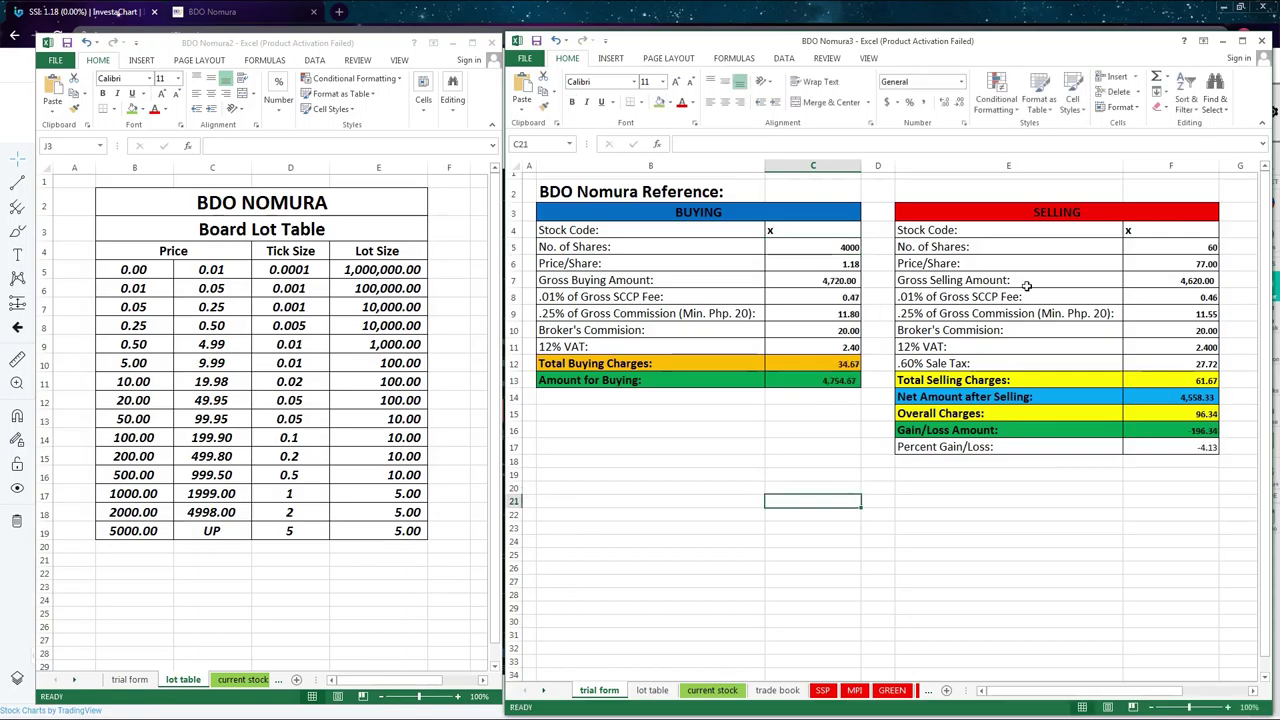
Step: Set the selling side's number of shares to 4000 and its price per share to 1.20
{"action": "left_click", "coordinate": [1180, 249]}
{"action": "type", "text": "4000"}
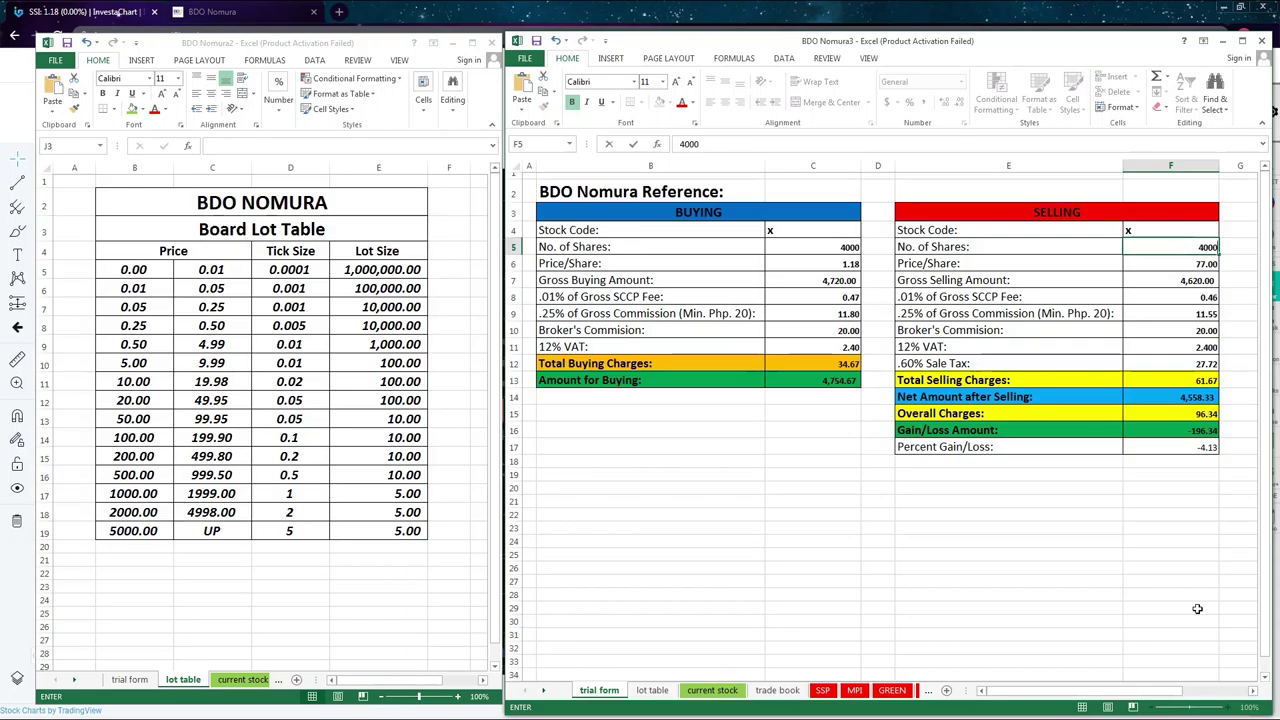
{"action": "left_click", "coordinate": [1197, 608]}
{"action": "left_click", "coordinate": [1203, 264]}
{"action": "type", "text": "1.20"}
{"action": "key", "text": "Return"}
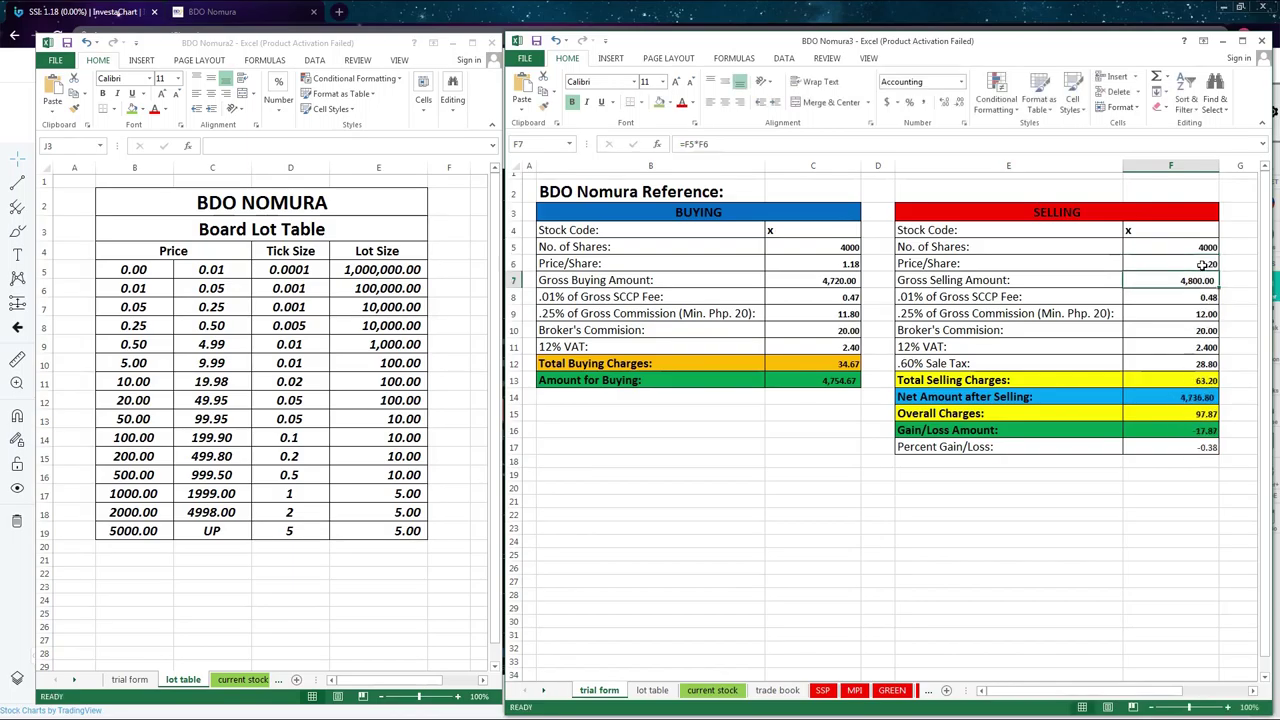
Step: Set the selling price per share to 1.25
{"action": "left_click", "coordinate": [1207, 263]}
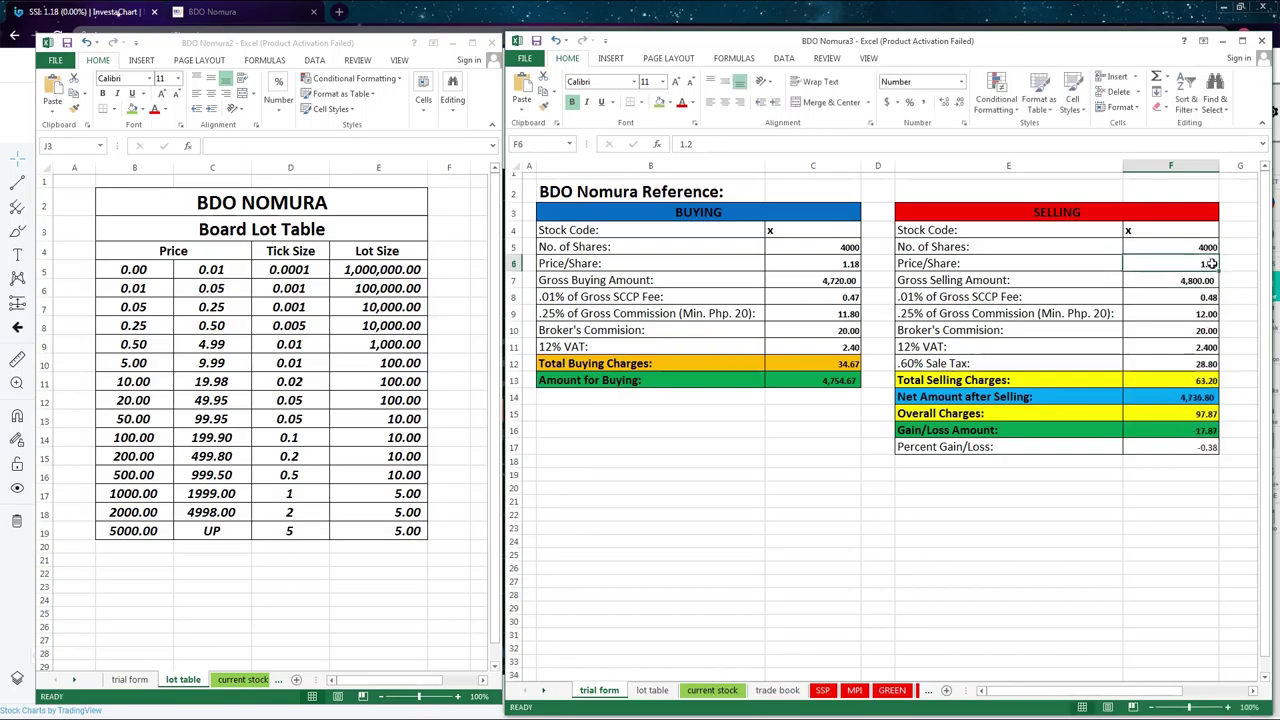
{"action": "type", "text": "1.2"}
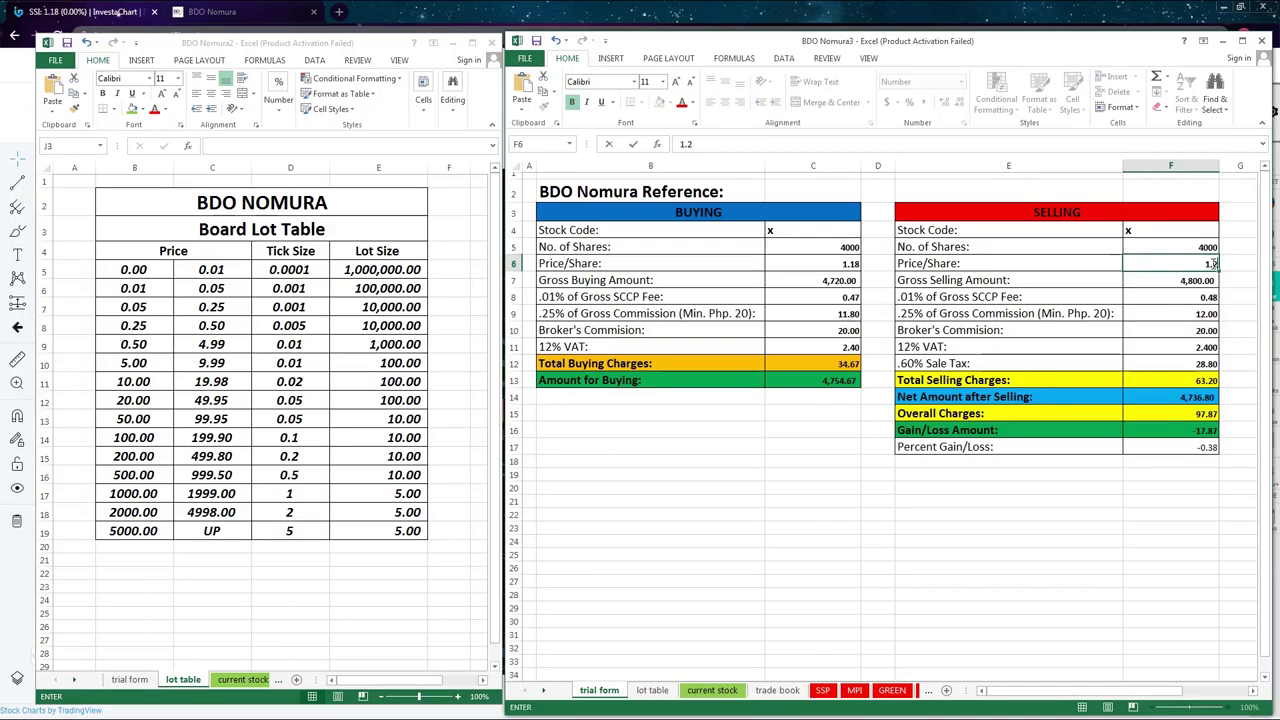
{"action": "type", "text": "5"}
{"action": "key", "text": "Return"}
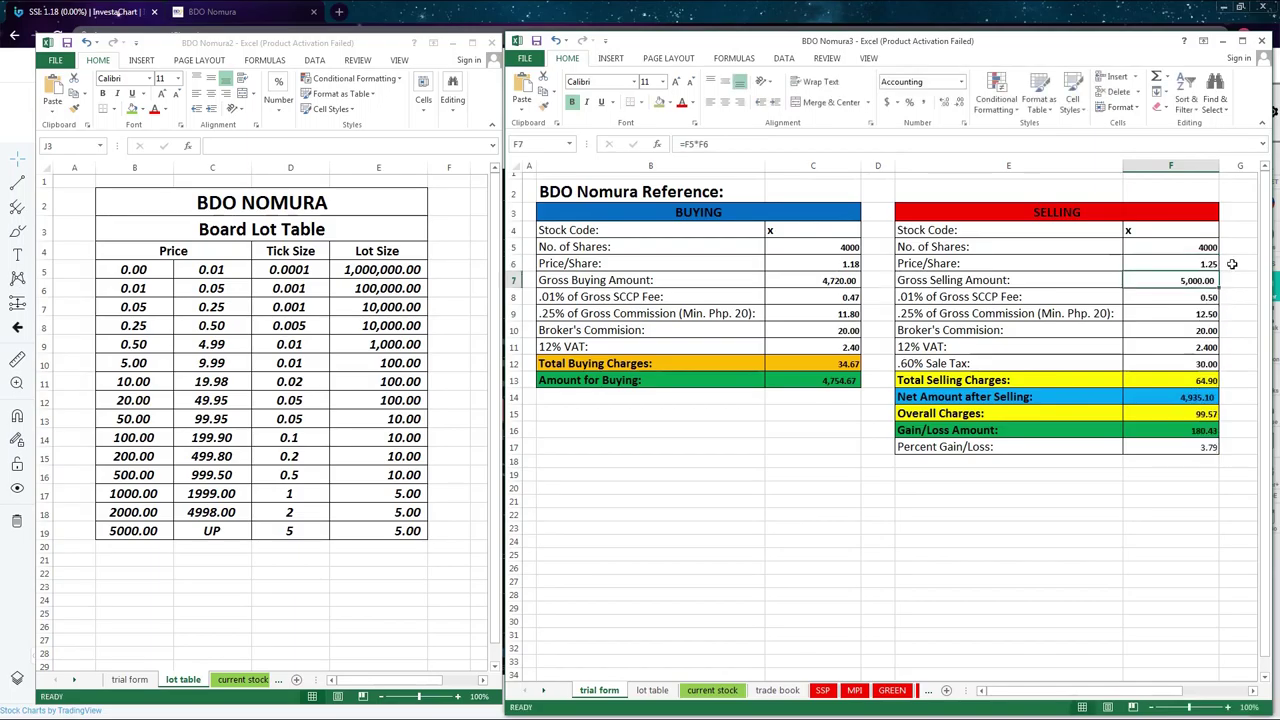
Step: Set the selling price per share to 1.28
{"action": "left_click", "coordinate": [1206, 262]}
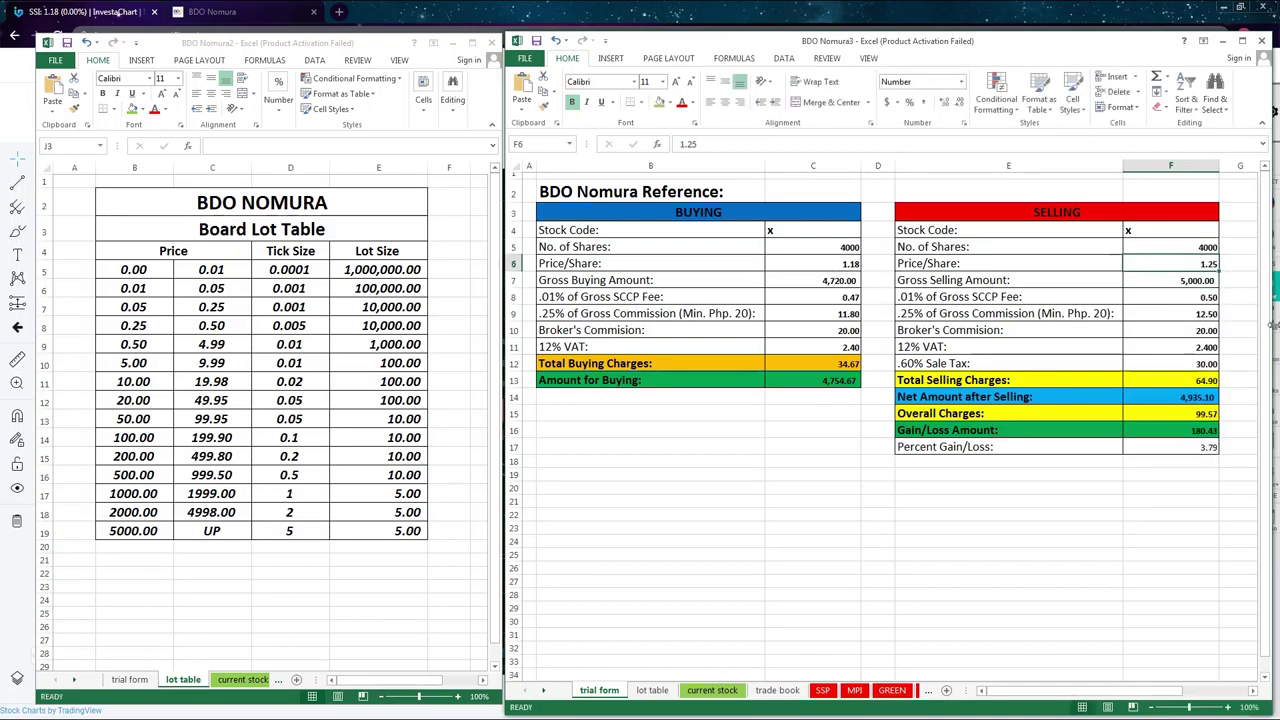
{"action": "type", "text": "1.2"}
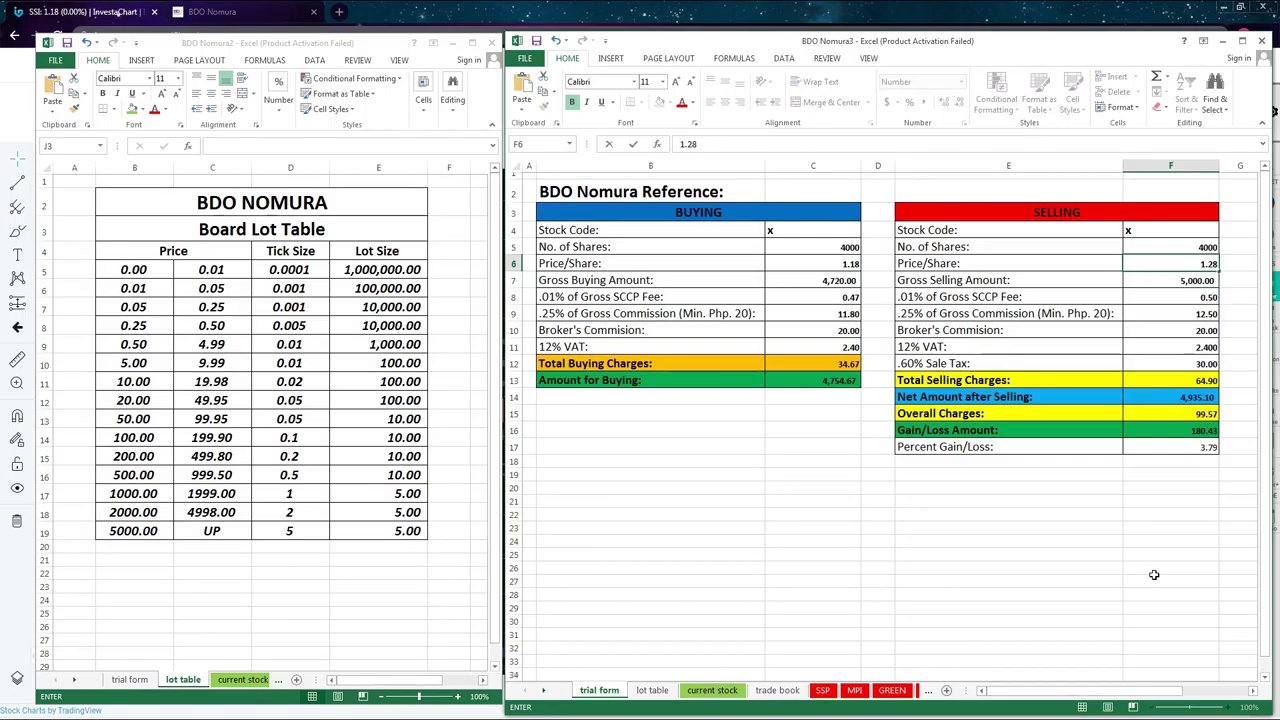
{"action": "left_click", "coordinate": [1156, 569]}
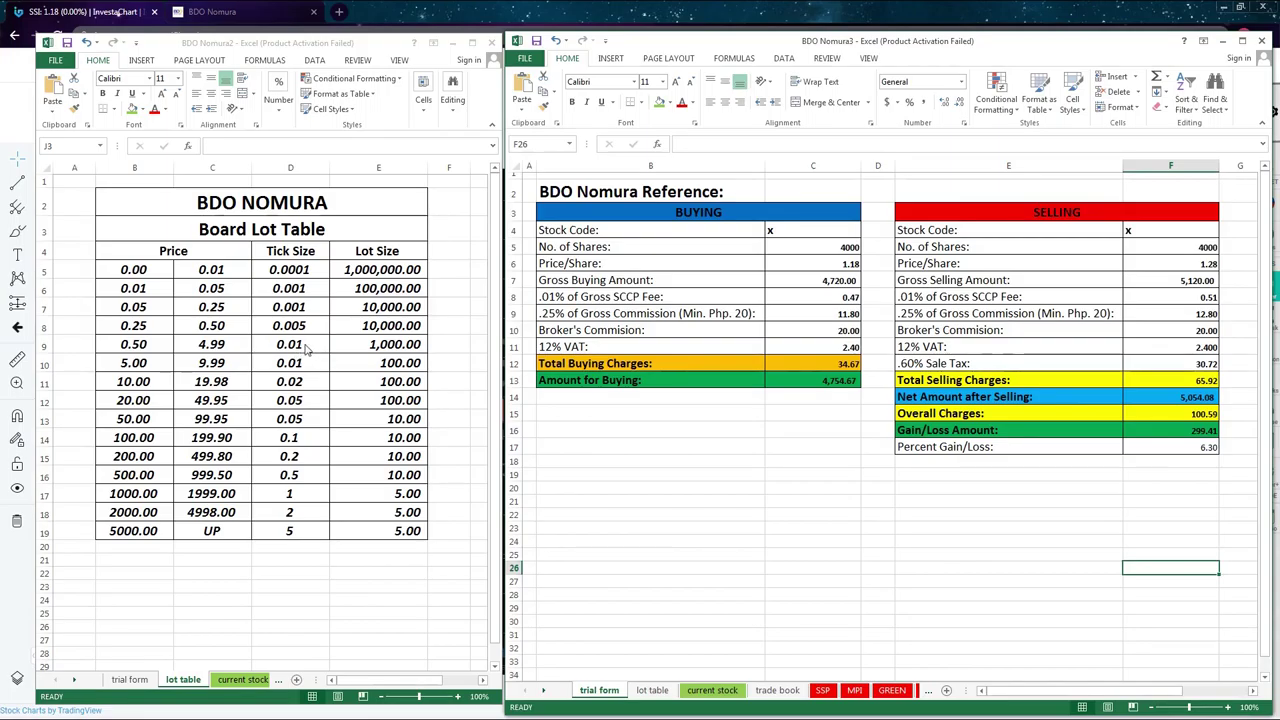
Step: Switch to the Calculator, move it below the buying table and clear its display
{"action": "mouse_move", "coordinate": [600, 715]}
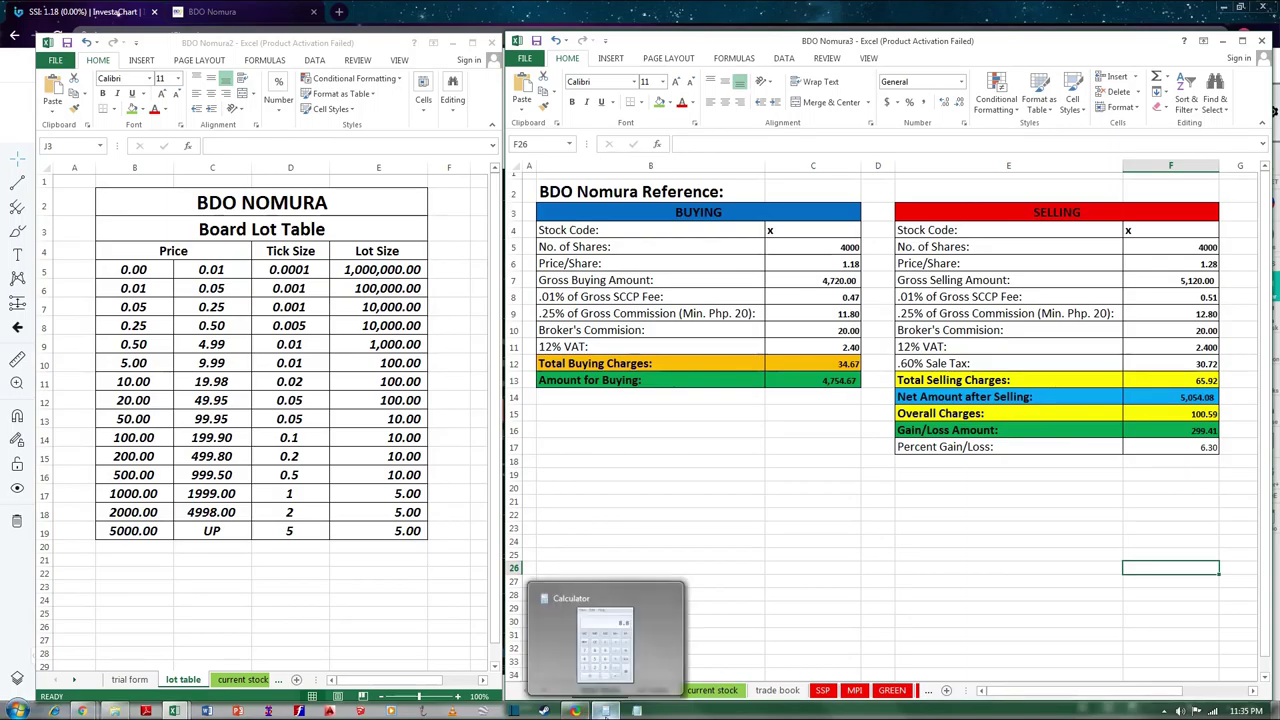
{"action": "left_click", "coordinate": [605, 711]}
{"action": "left_click_drag", "start_coordinate": [542, 222], "coordinate": [578, 414]}
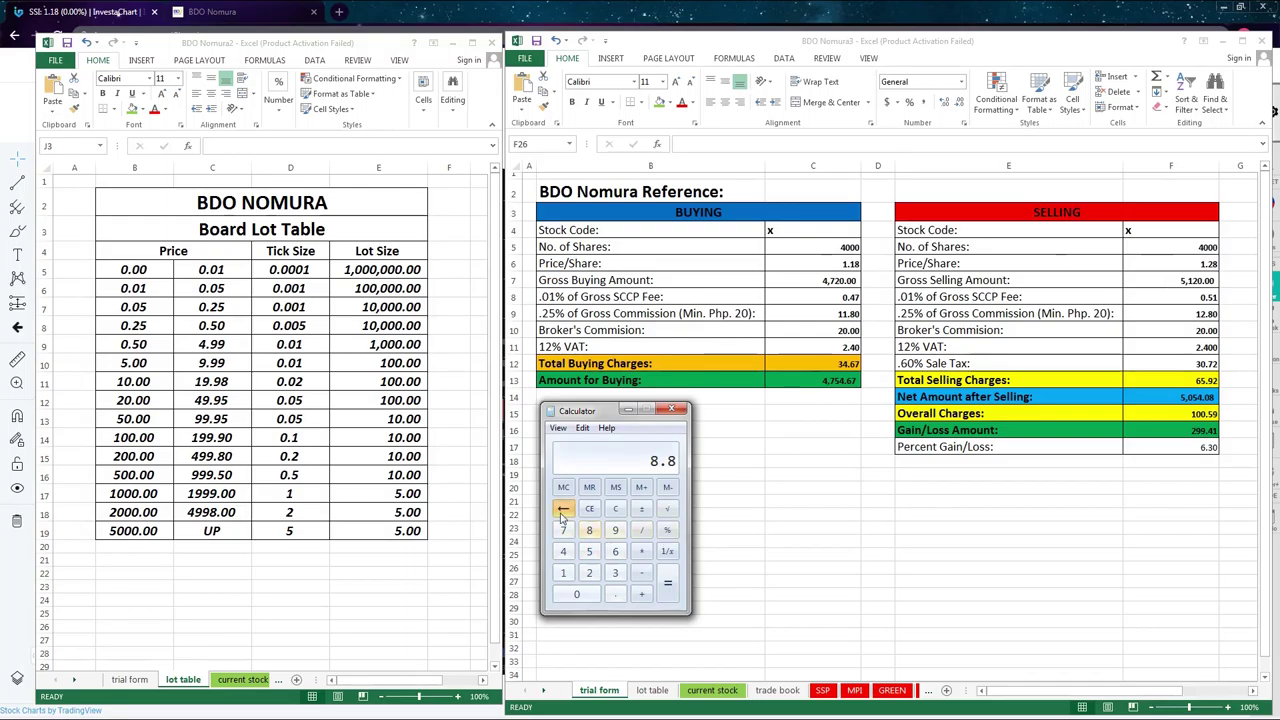
{"action": "left_click", "coordinate": [615, 508]}
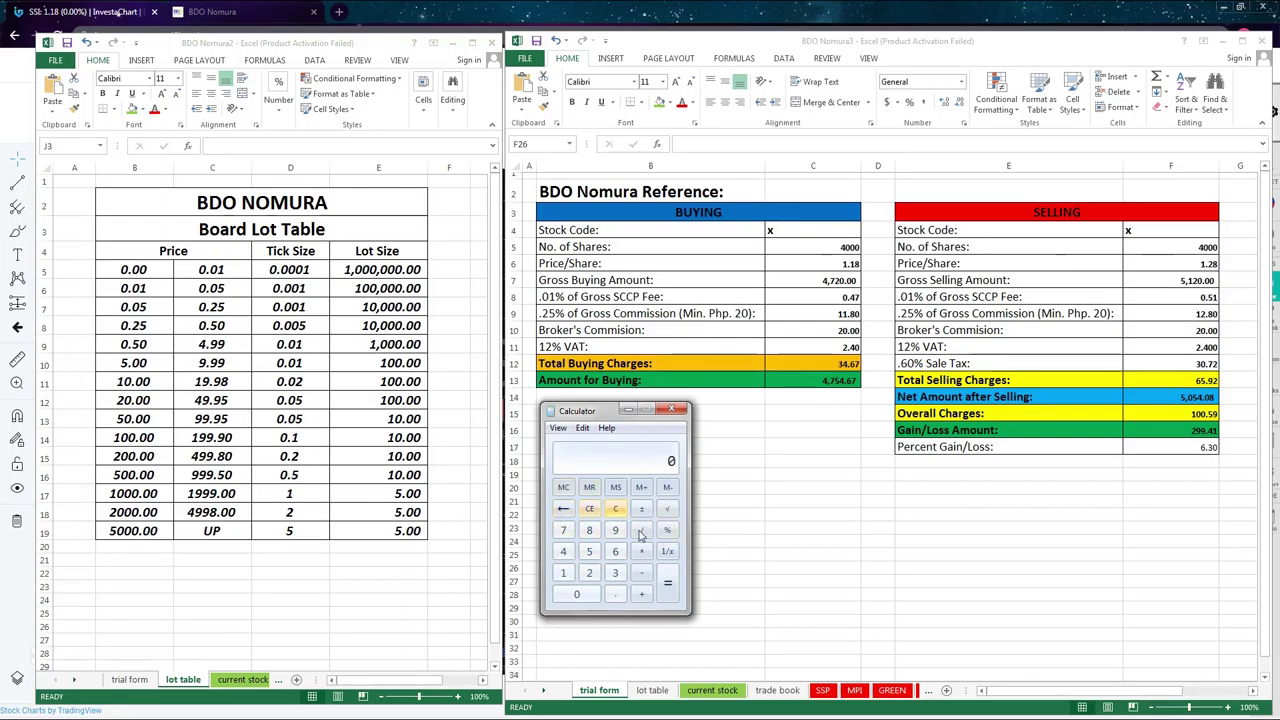
Step: Divide 0.1 by 0.02 in the Calculator
{"action": "left_click", "coordinate": [615, 594]}
{"action": "left_click", "coordinate": [563, 572]}
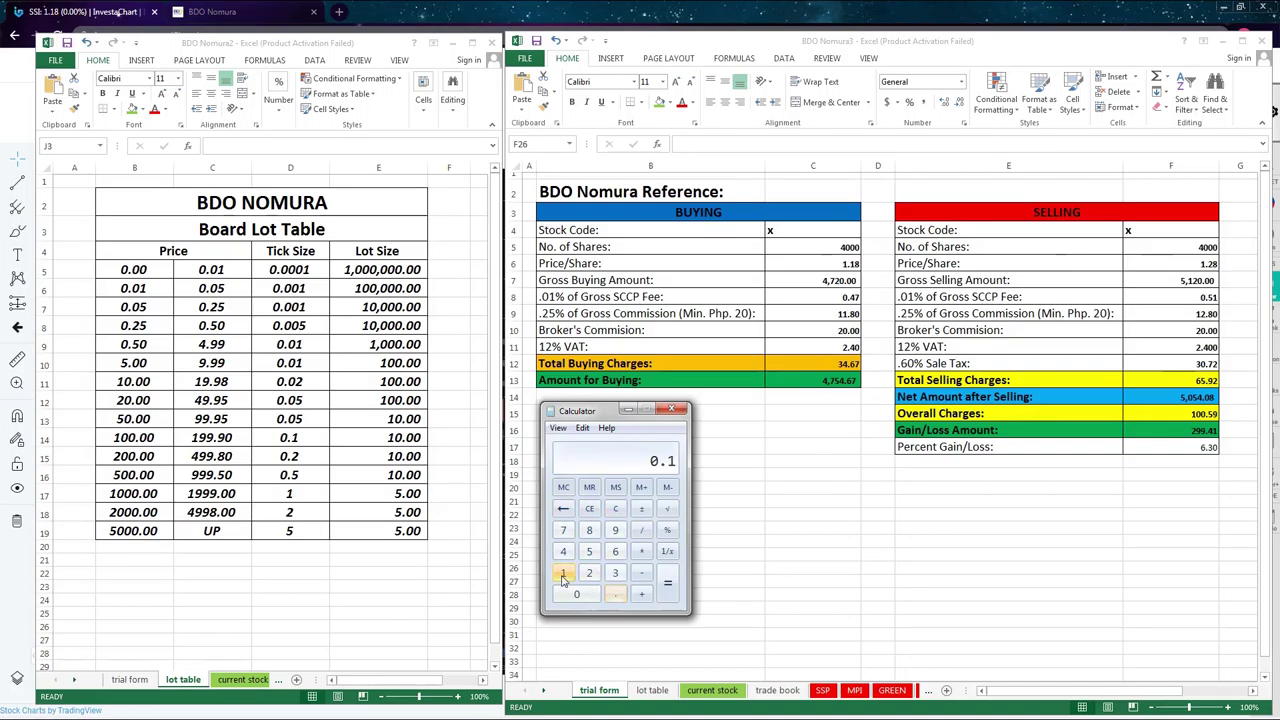
{"action": "left_click", "coordinate": [641, 531]}
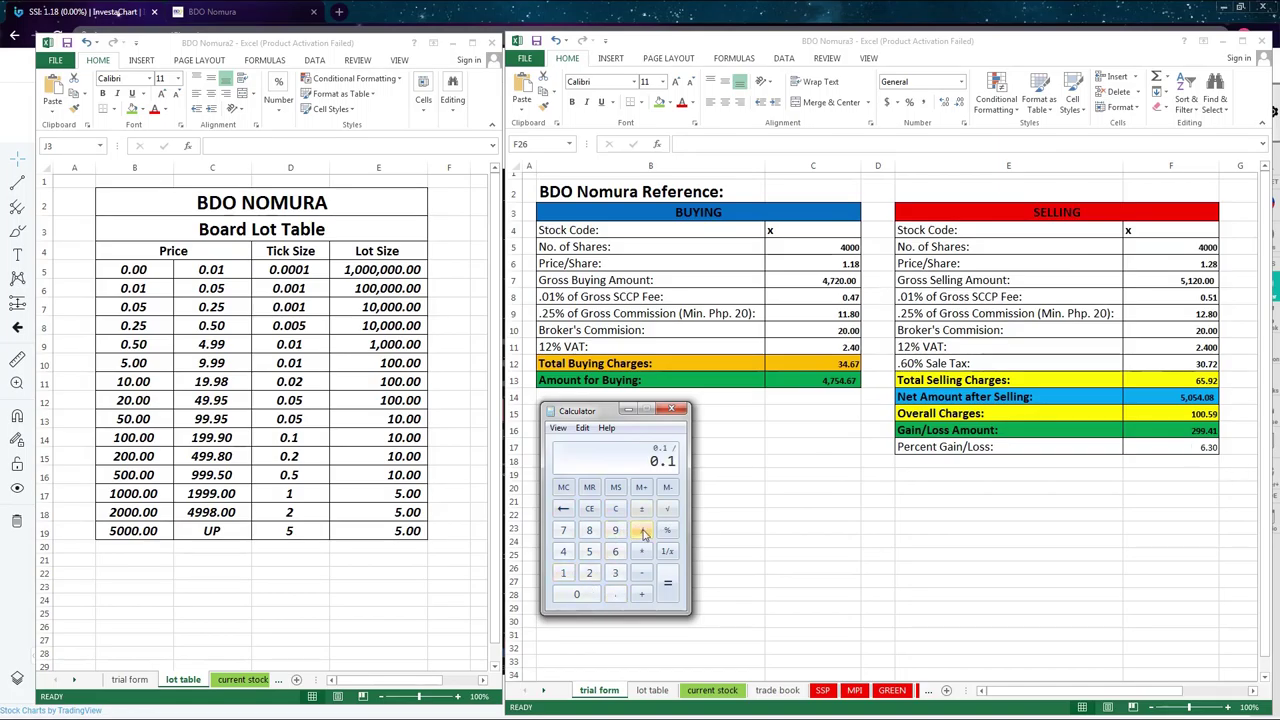
{"action": "left_click", "coordinate": [615, 594]}
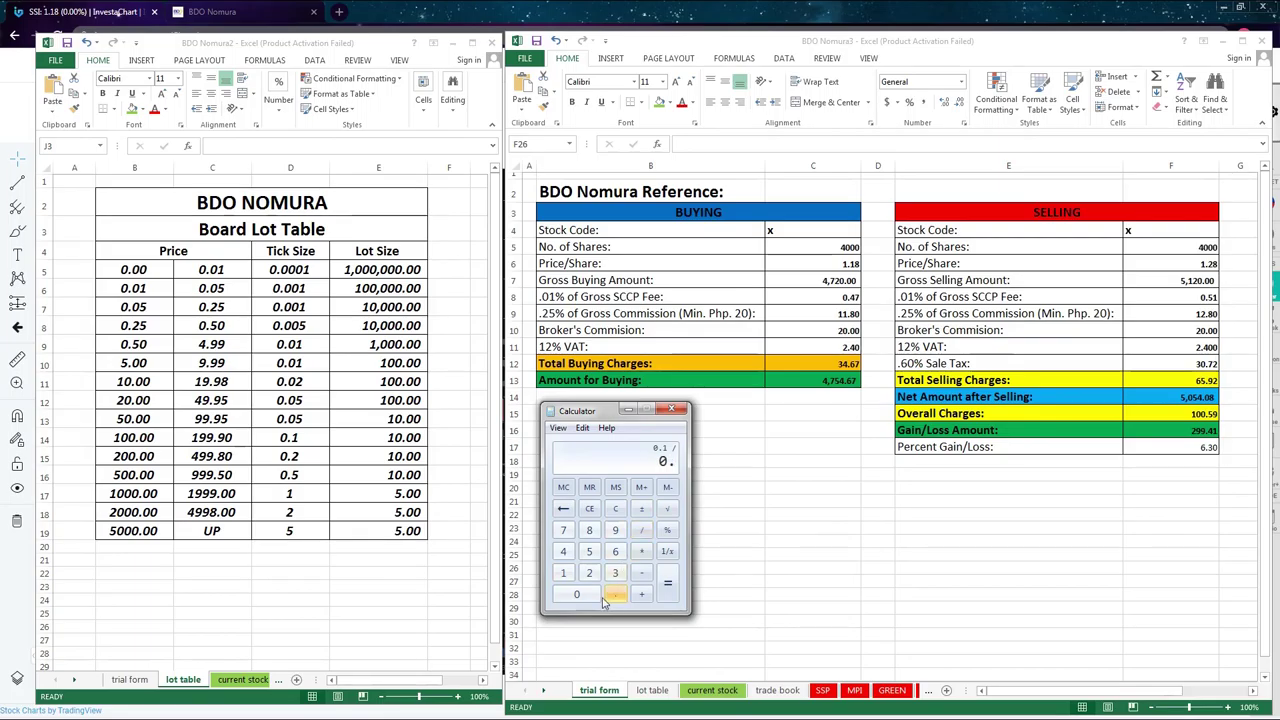
{"action": "left_click", "coordinate": [577, 594]}
{"action": "left_click", "coordinate": [589, 573]}
{"action": "left_click", "coordinate": [668, 583]}
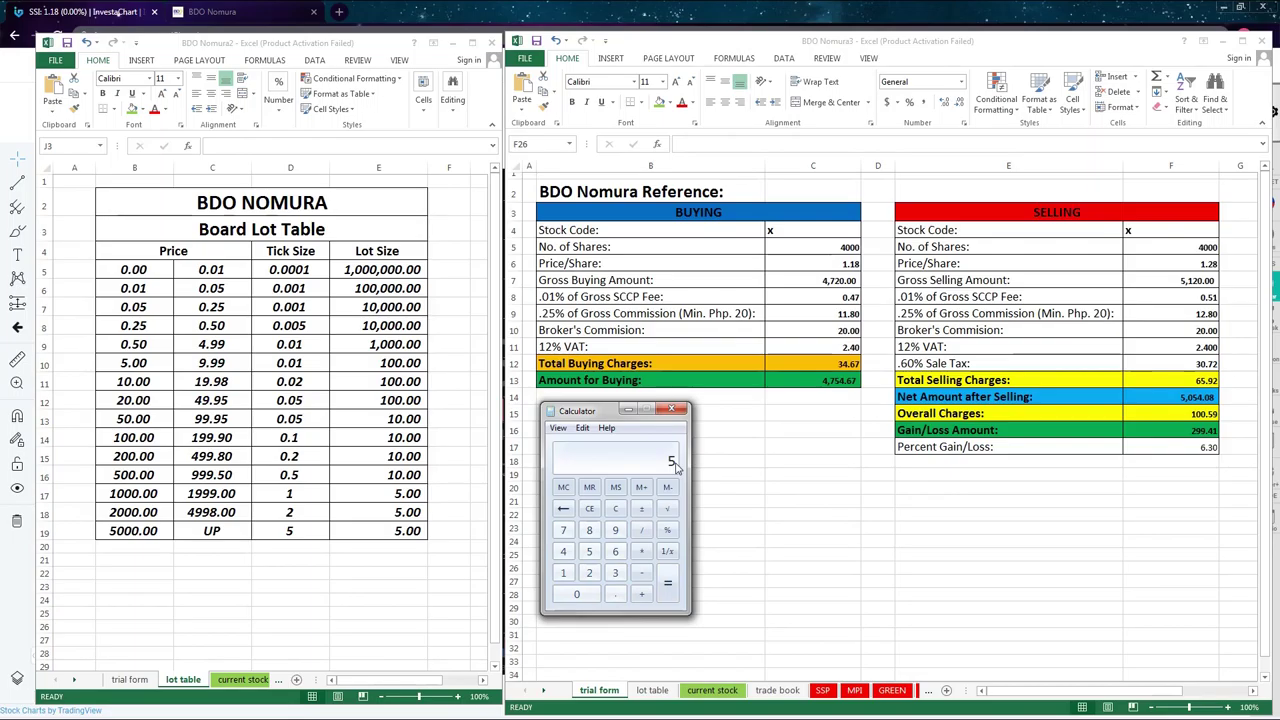
Step: Switch to the Investagrams window in Chrome and examine the recent candles and the early June peak on the SSI daily chart
{"action": "mouse_move", "coordinate": [297, 707]}
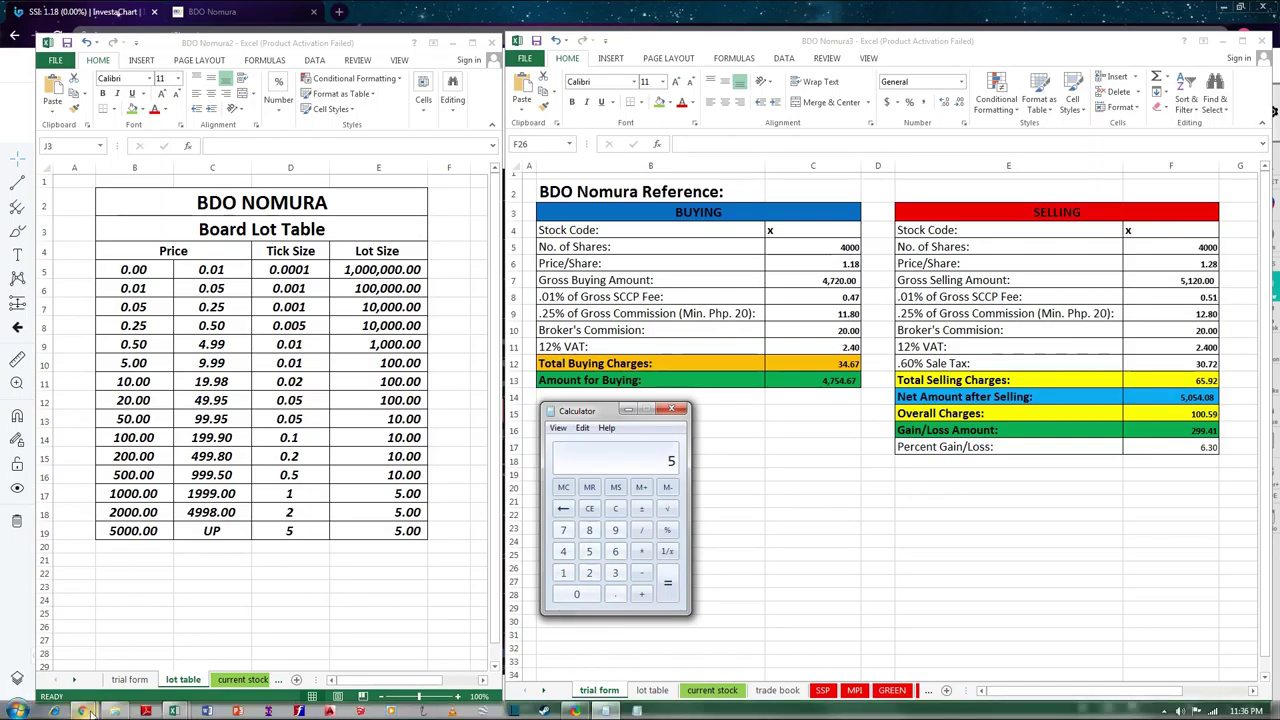
{"action": "mouse_move", "coordinate": [85, 711]}
{"action": "left_click", "coordinate": [85, 680]}
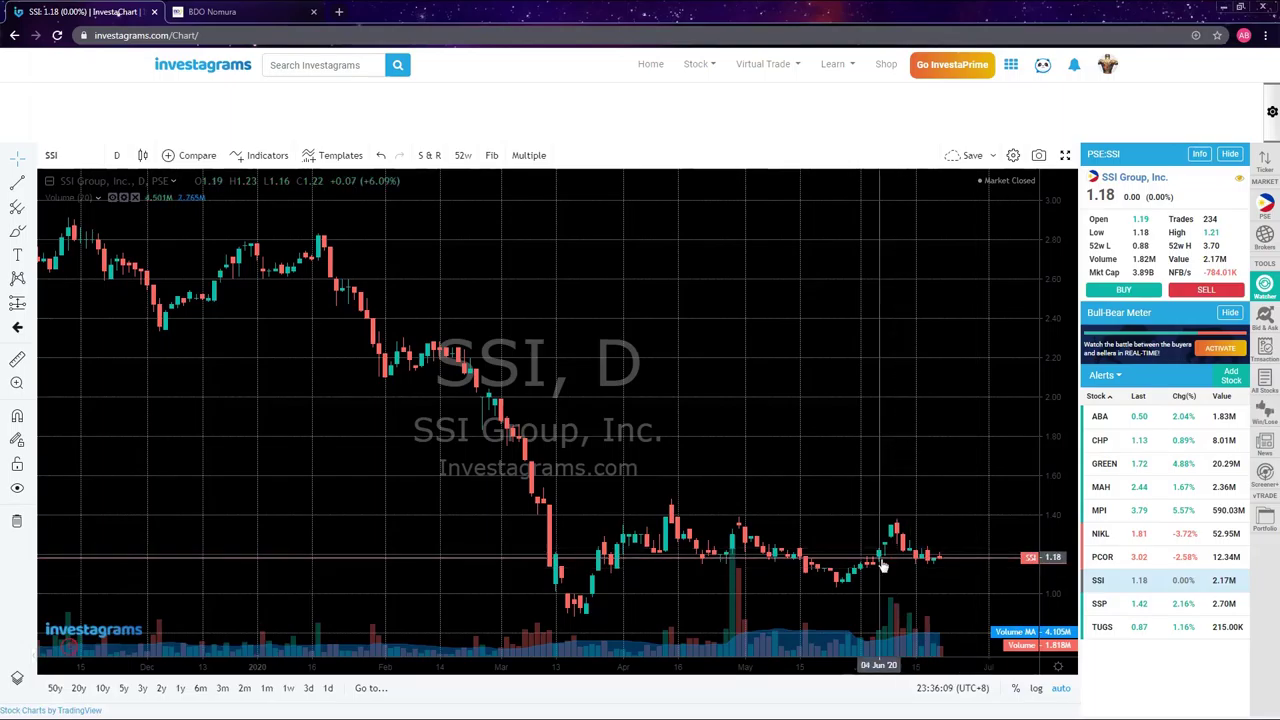
{"action": "scroll", "coordinate": [875, 566], "scroll_direction": "up", "scroll_amount": 3}
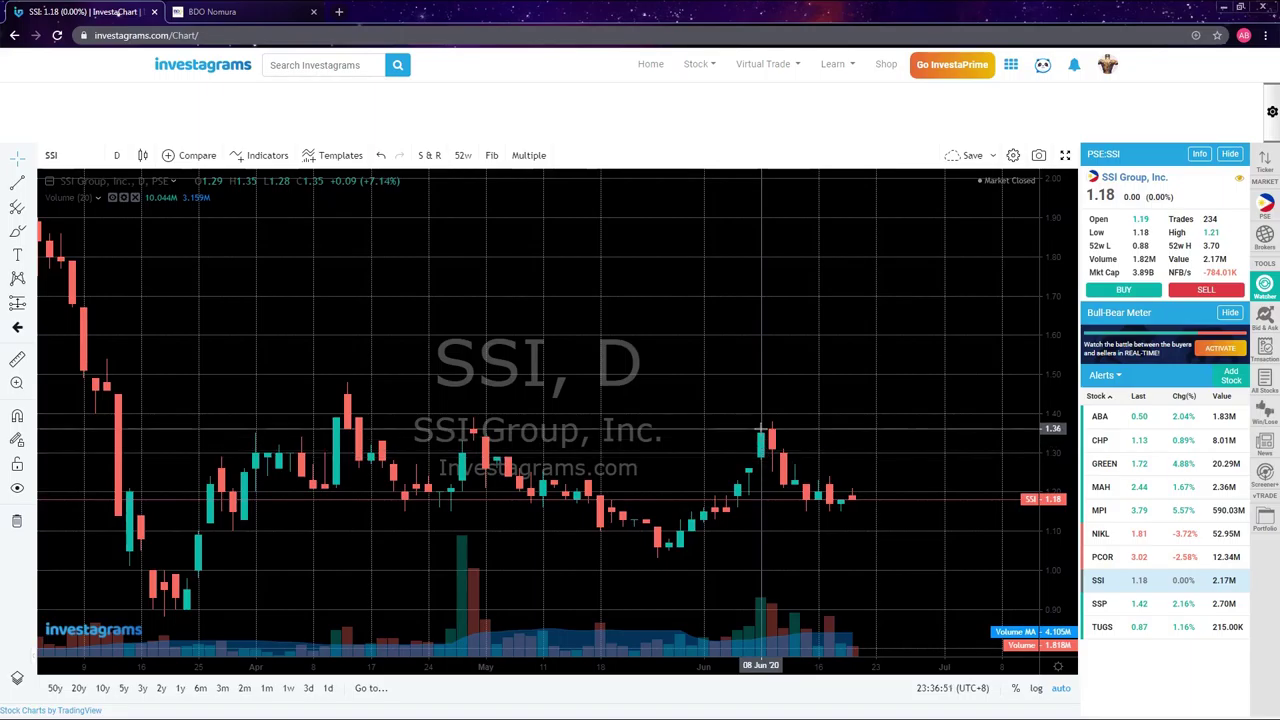
Step: Return to Excel and bring back the BDO Nomura3 trial form beside the BDO Nomura2 board lot table
{"action": "mouse_move", "coordinate": [347, 713]}
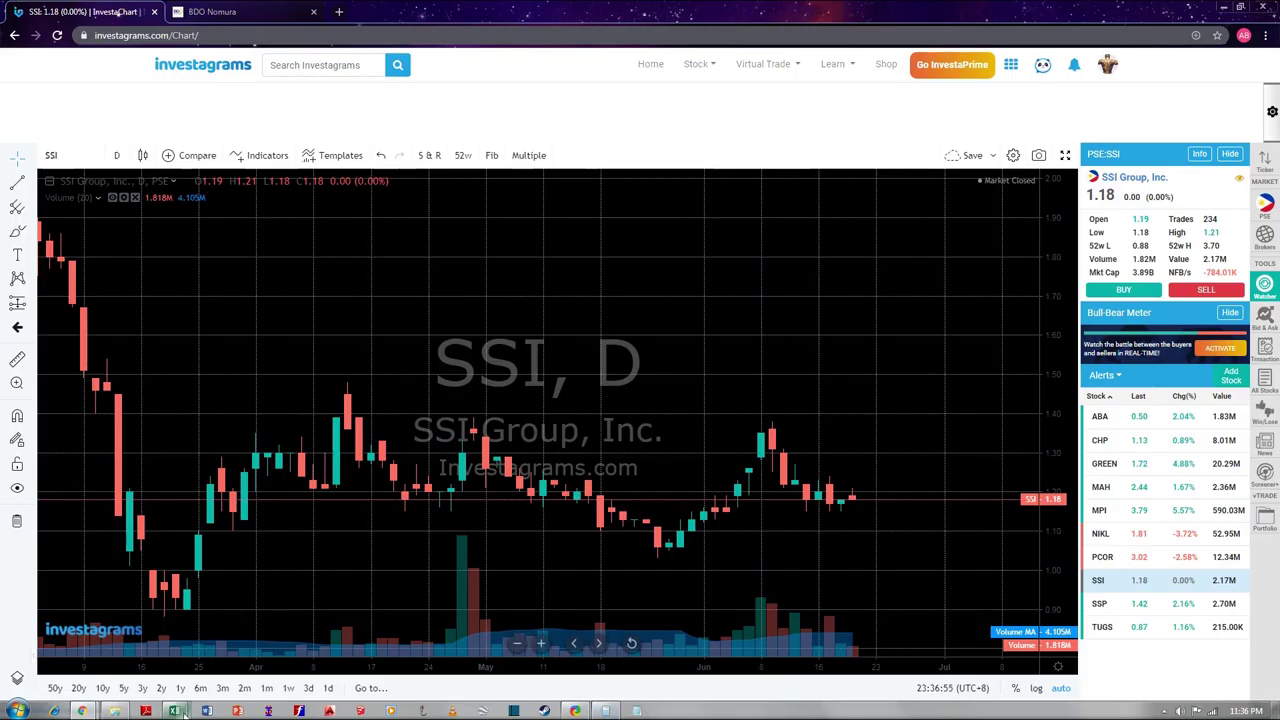
{"action": "mouse_move", "coordinate": [183, 713]}
{"action": "left_click", "coordinate": [248, 640]}
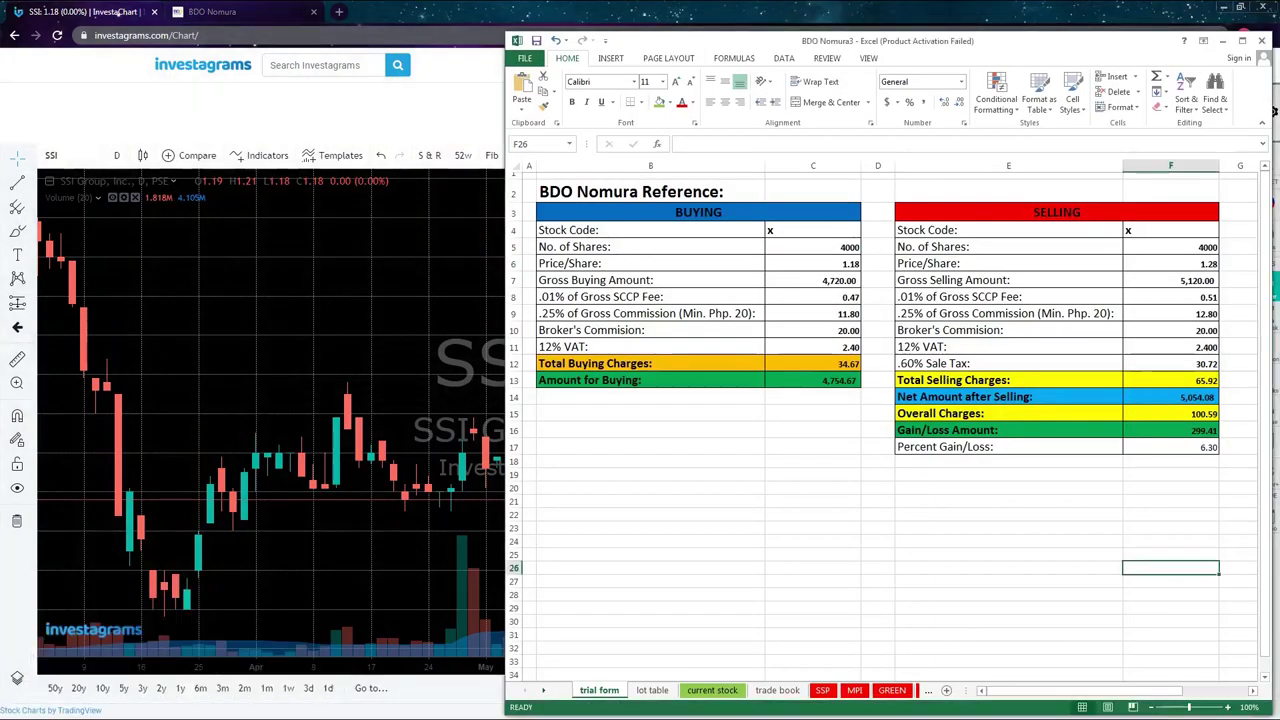
{"action": "mouse_move", "coordinate": [175, 711]}
{"action": "left_click", "coordinate": [100, 670]}
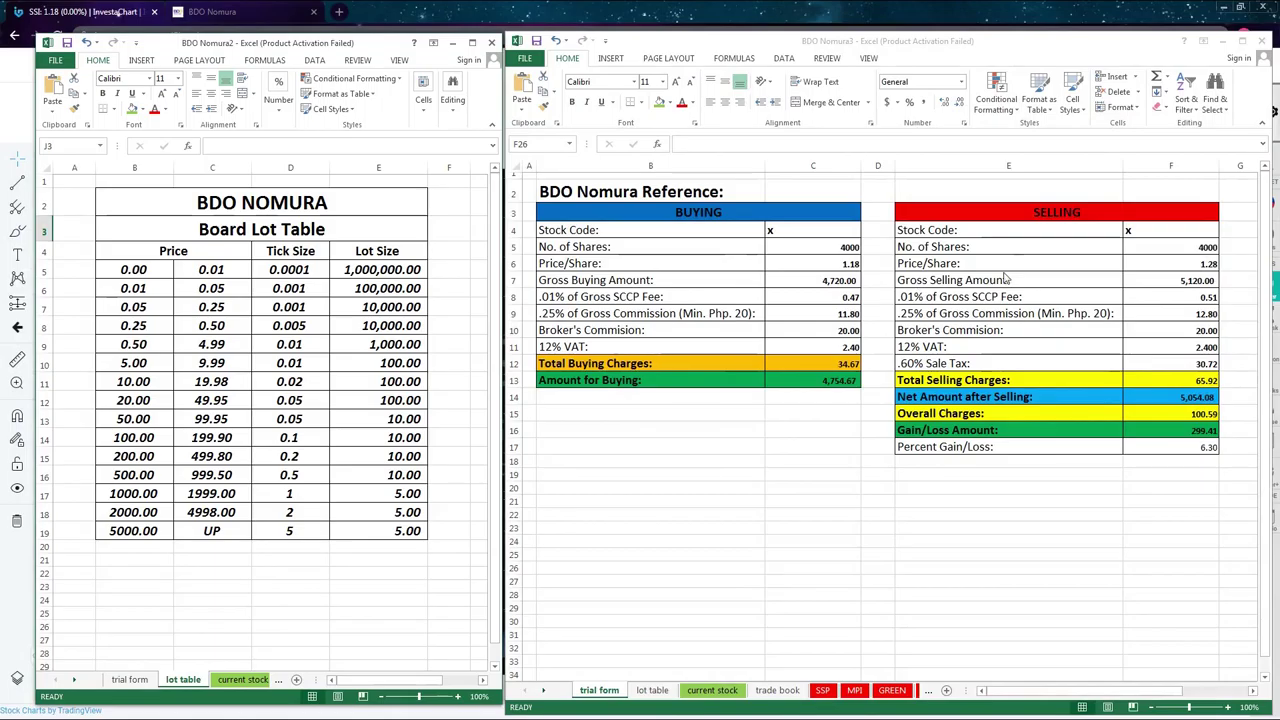
Step: Set the selling price per share in the trial form to 1.36
{"action": "left_click", "coordinate": [1208, 264]}
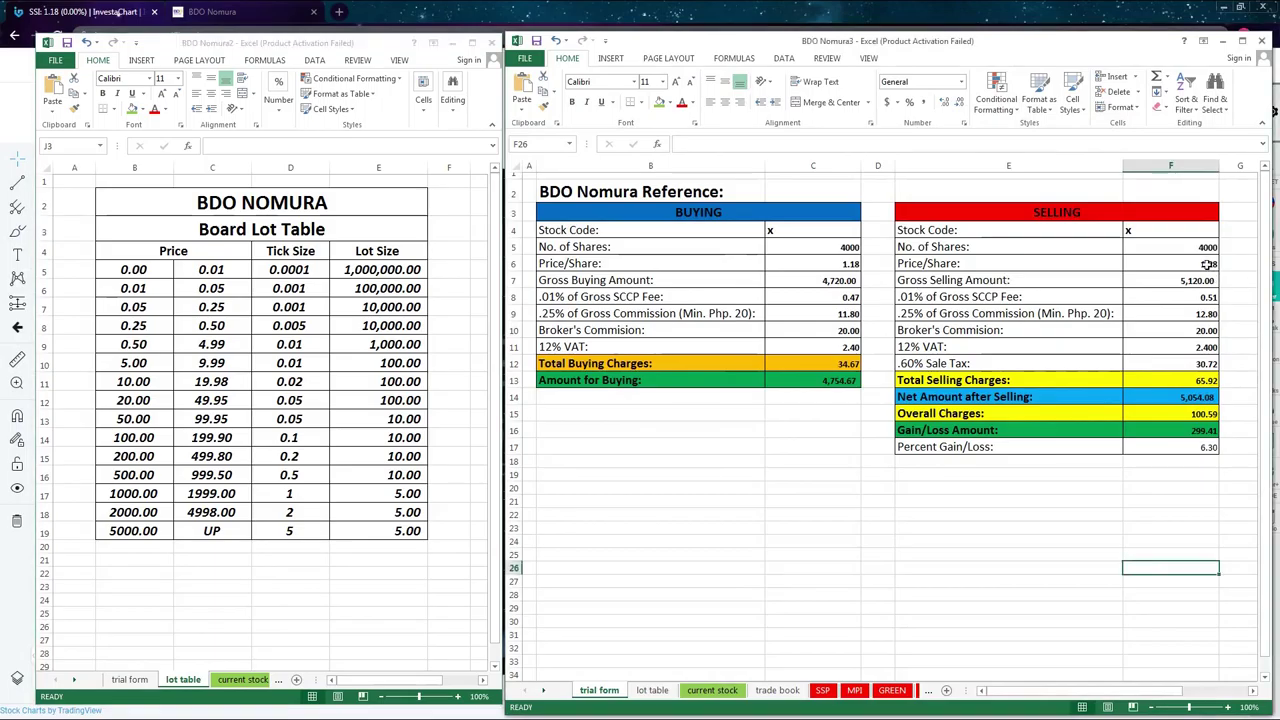
{"action": "left_click", "coordinate": [1208, 264]}
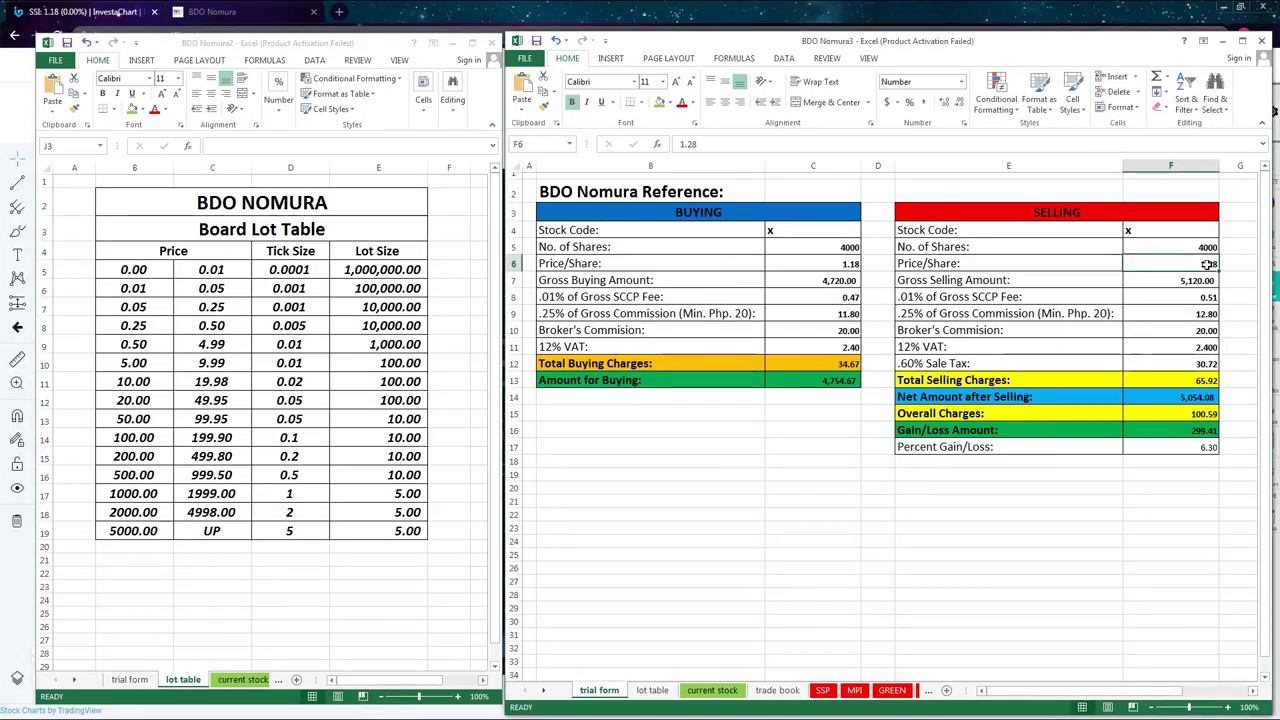
{"action": "type", "text": "1."}
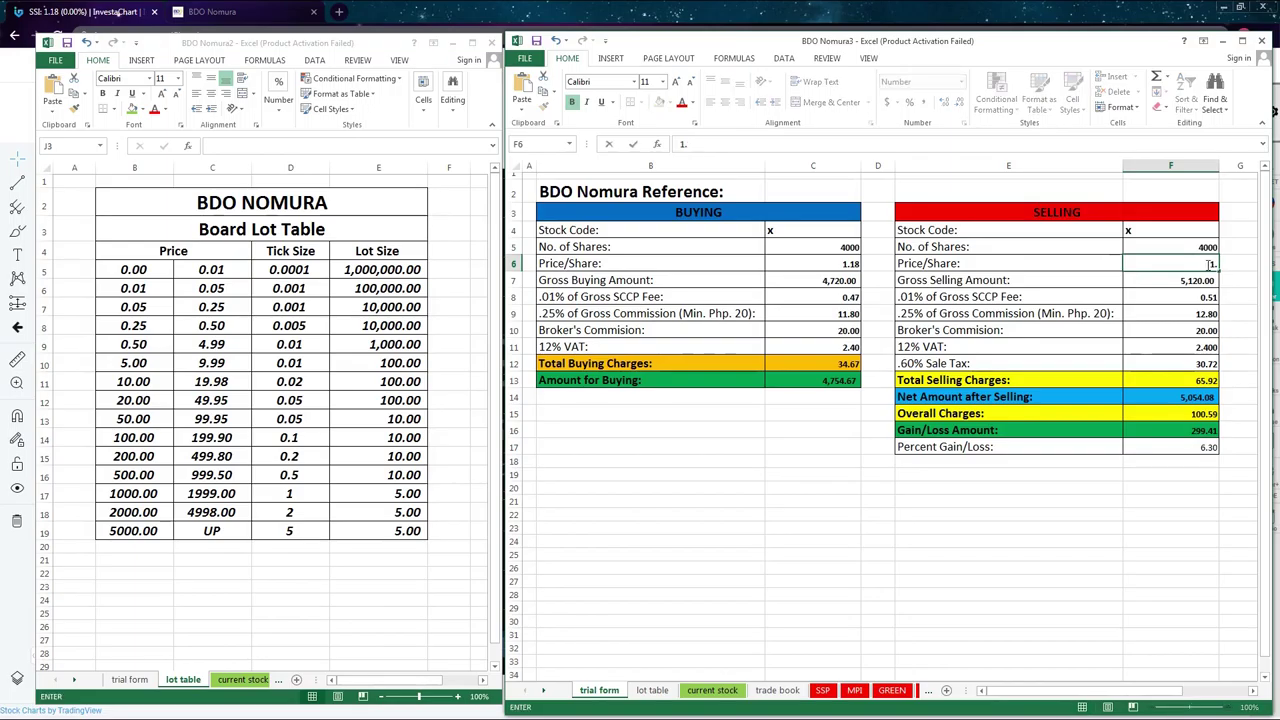
{"action": "type", "text": "36"}
{"action": "left_click", "coordinate": [1170, 594]}
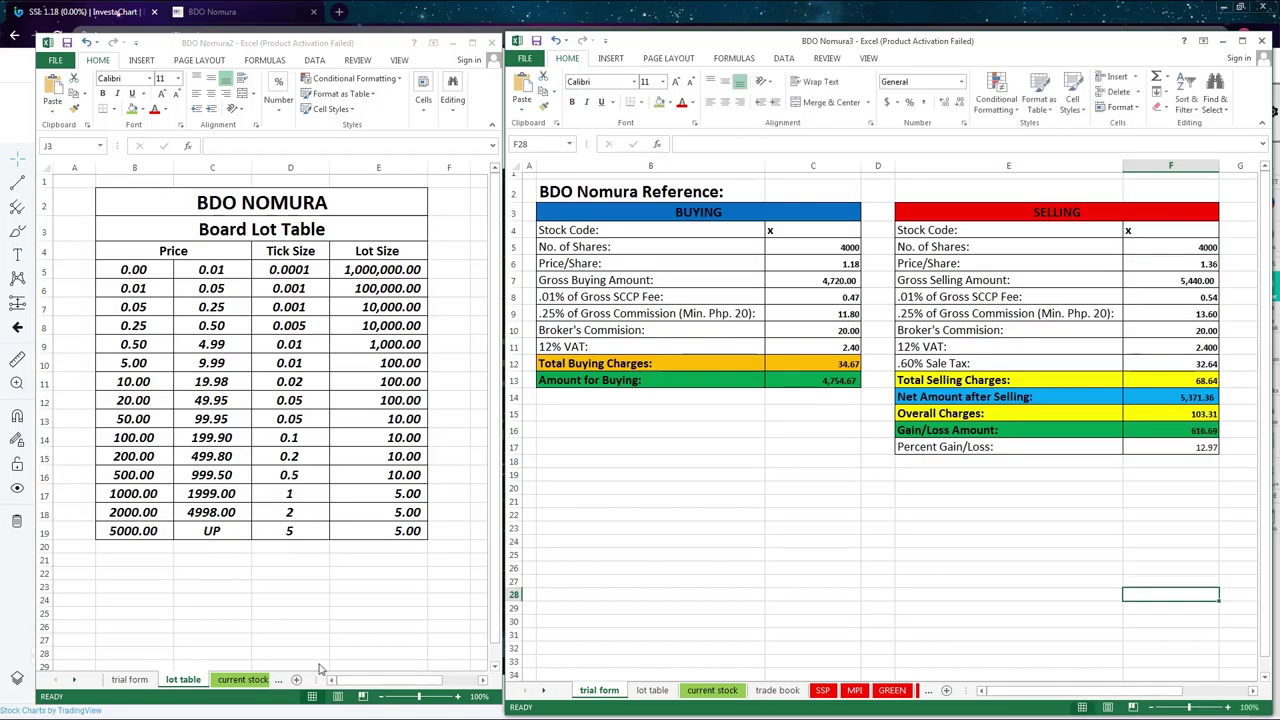
{"action": "mouse_move", "coordinate": [325, 712]}
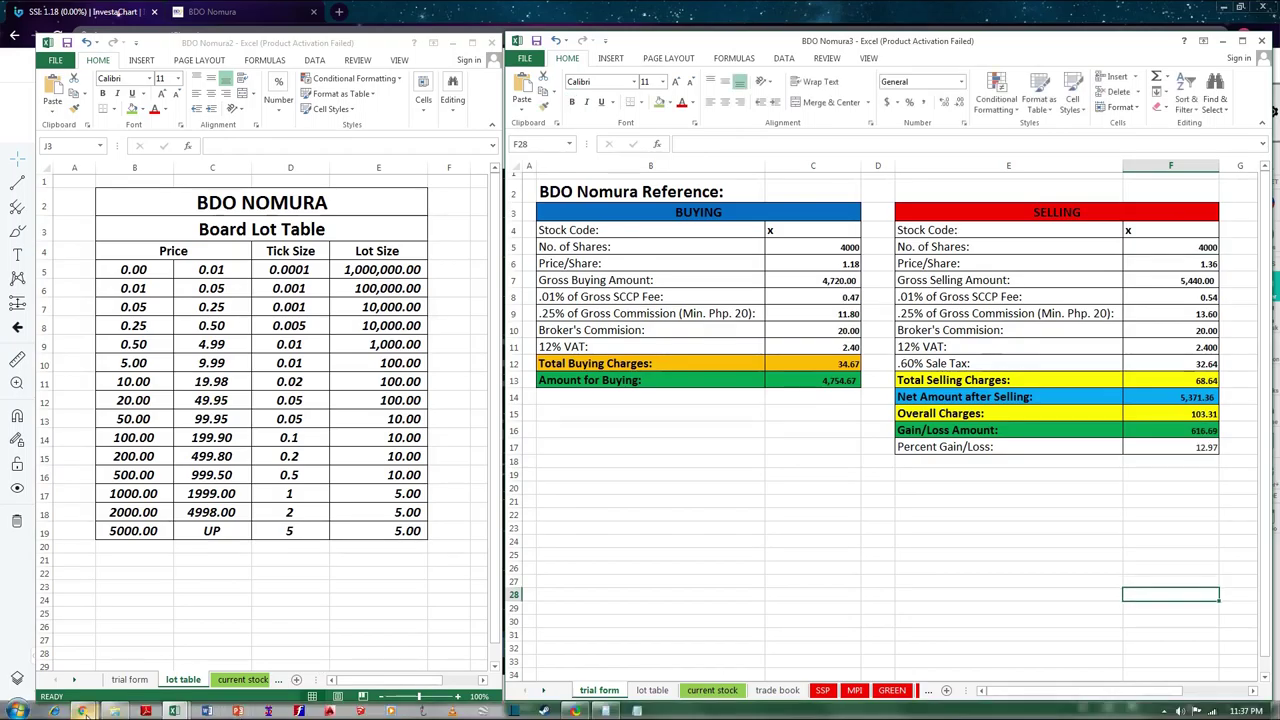
Step: View the SSI daily chart on Investagrams in Chrome and return to the BDO Nomura3 trial form in Excel
{"action": "mouse_move", "coordinate": [82, 710]}
{"action": "left_click", "coordinate": [176, 656]}
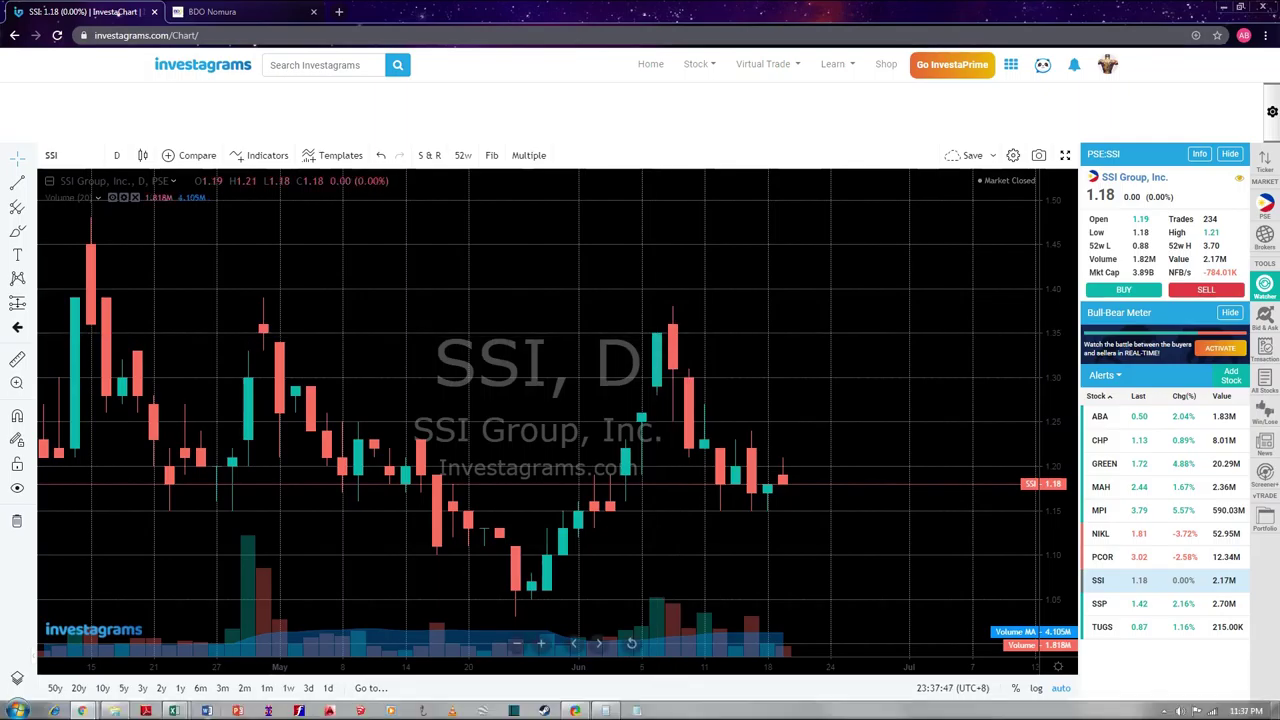
{"action": "mouse_move", "coordinate": [174, 711]}
{"action": "left_click", "coordinate": [248, 628]}
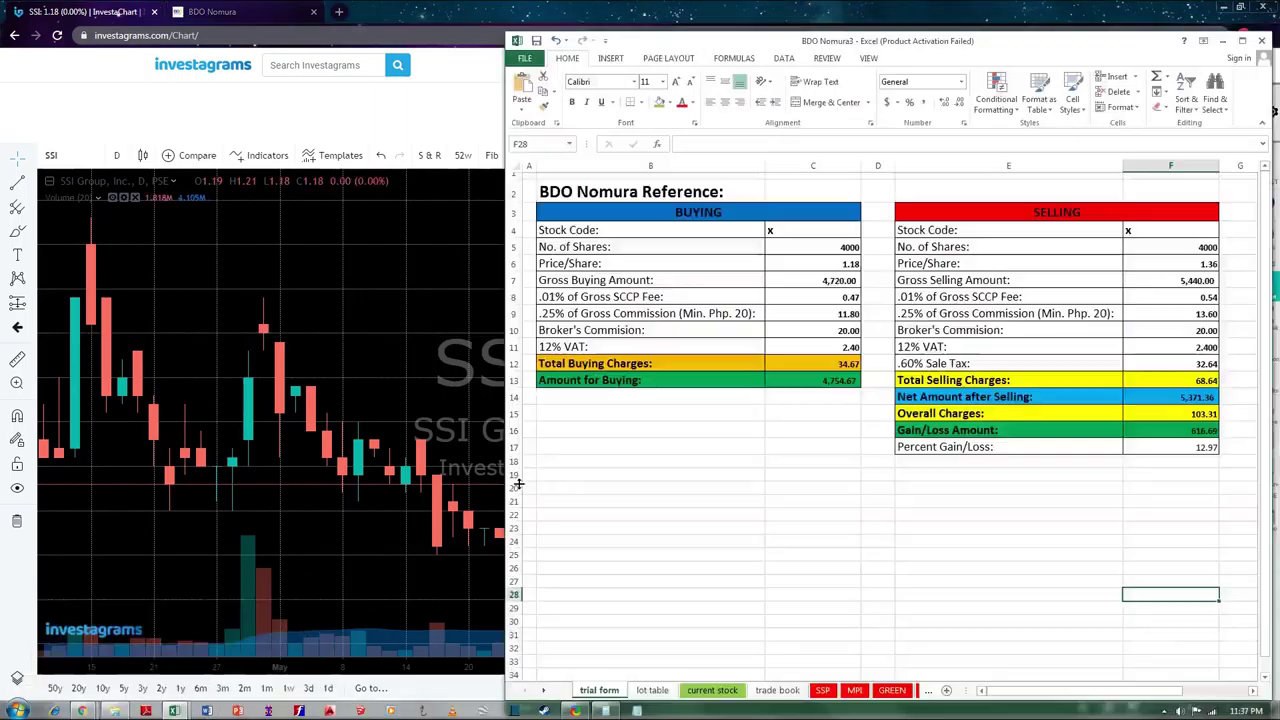
Step: Set the selling price per share in the trial form to 1.35
{"action": "left_click", "coordinate": [1195, 297]}
{"action": "left_click", "coordinate": [1198, 264]}
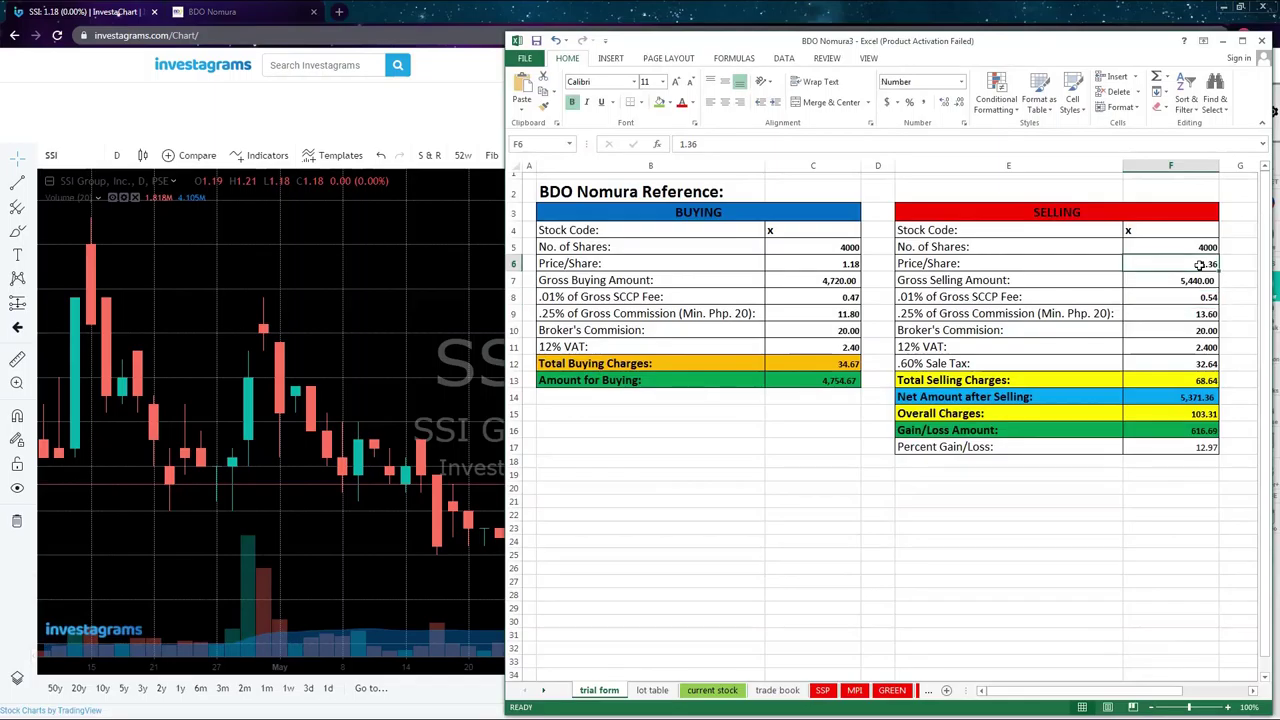
{"action": "type", "text": "1.35"}
{"action": "key", "text": "Return"}
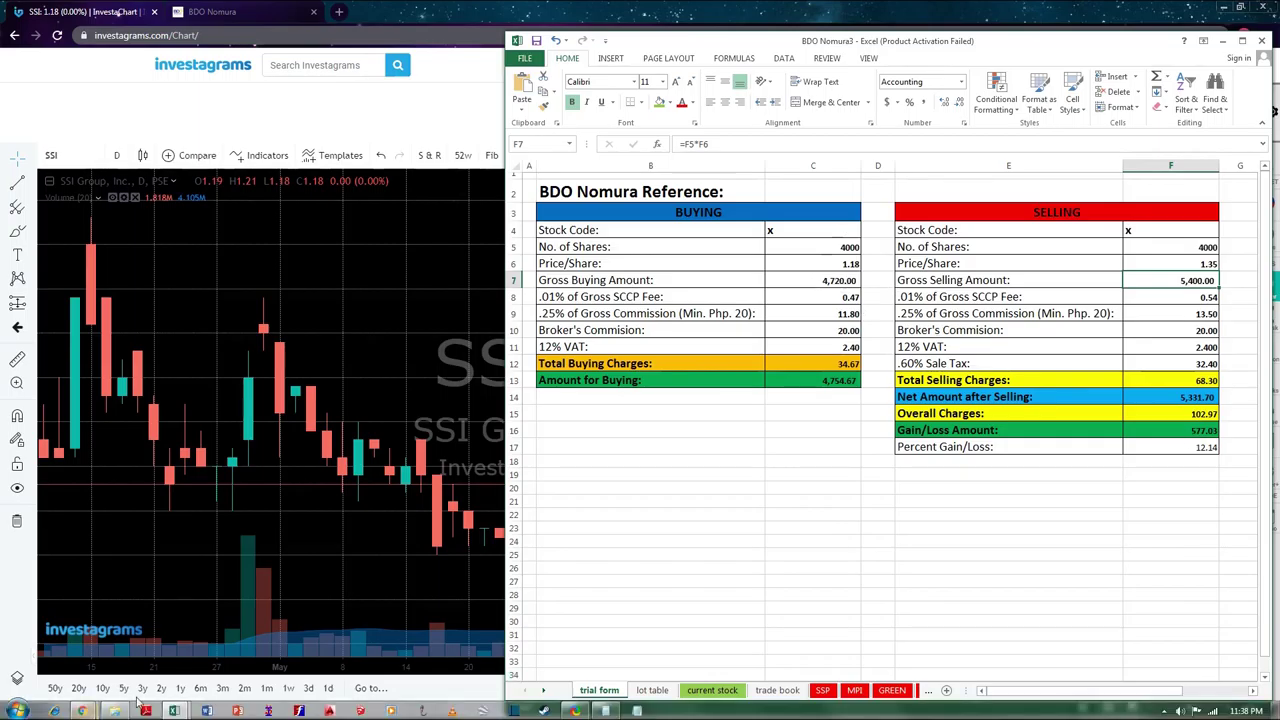
Step: Bring back the BDO Nomura2 board lot table and set the number of shares to 16000 for both buying and selling in the trial form
{"action": "mouse_move", "coordinate": [174, 711]}
{"action": "left_click", "coordinate": [141, 631]}
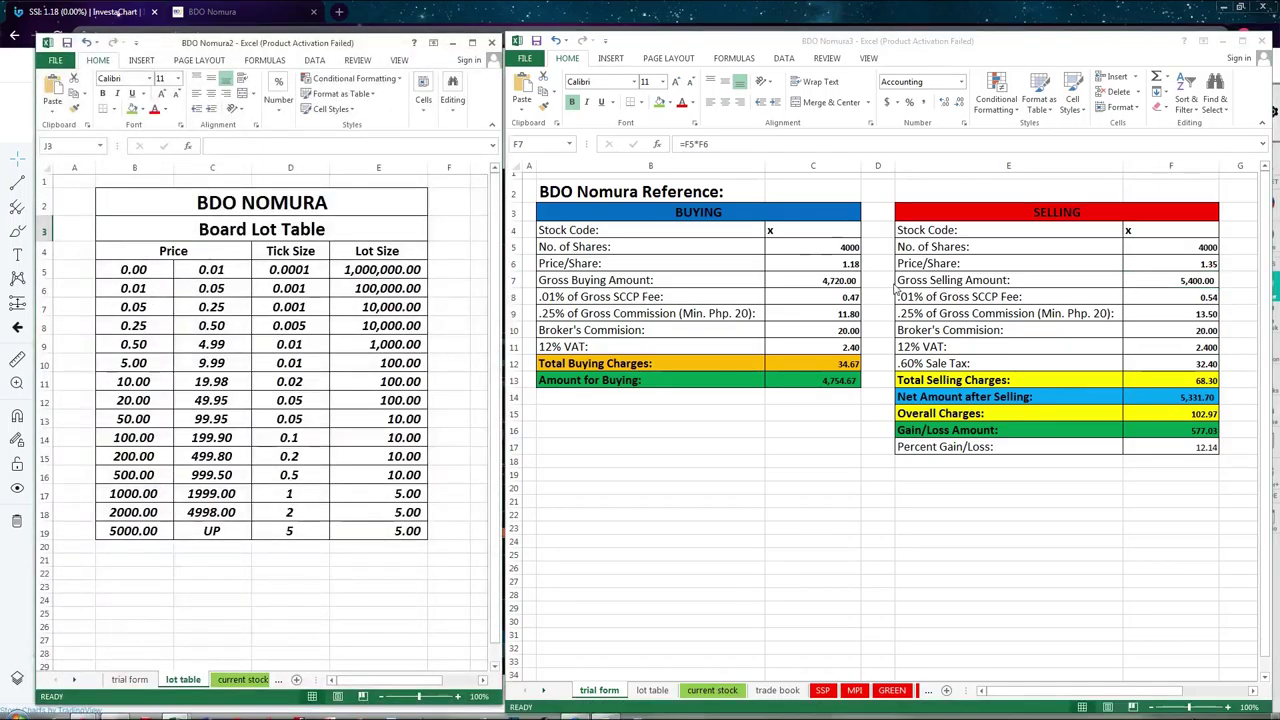
{"action": "left_click", "coordinate": [848, 252]}
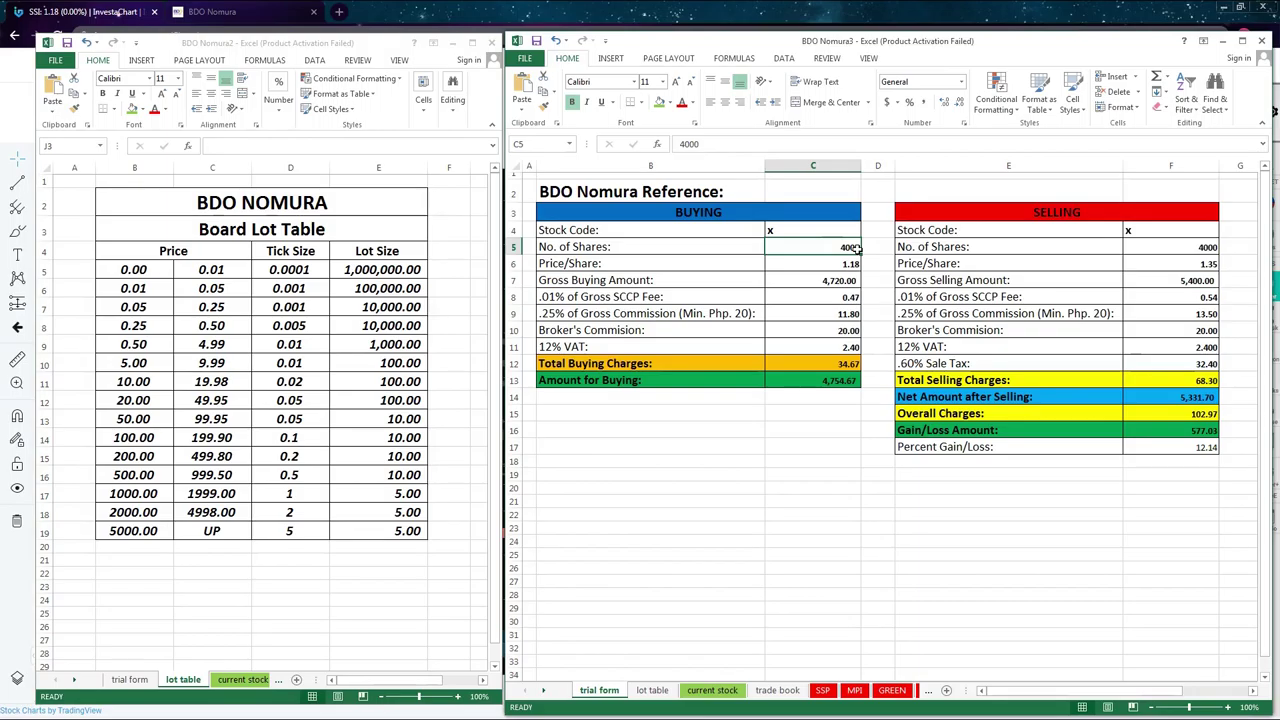
{"action": "type", "text": "16000"}
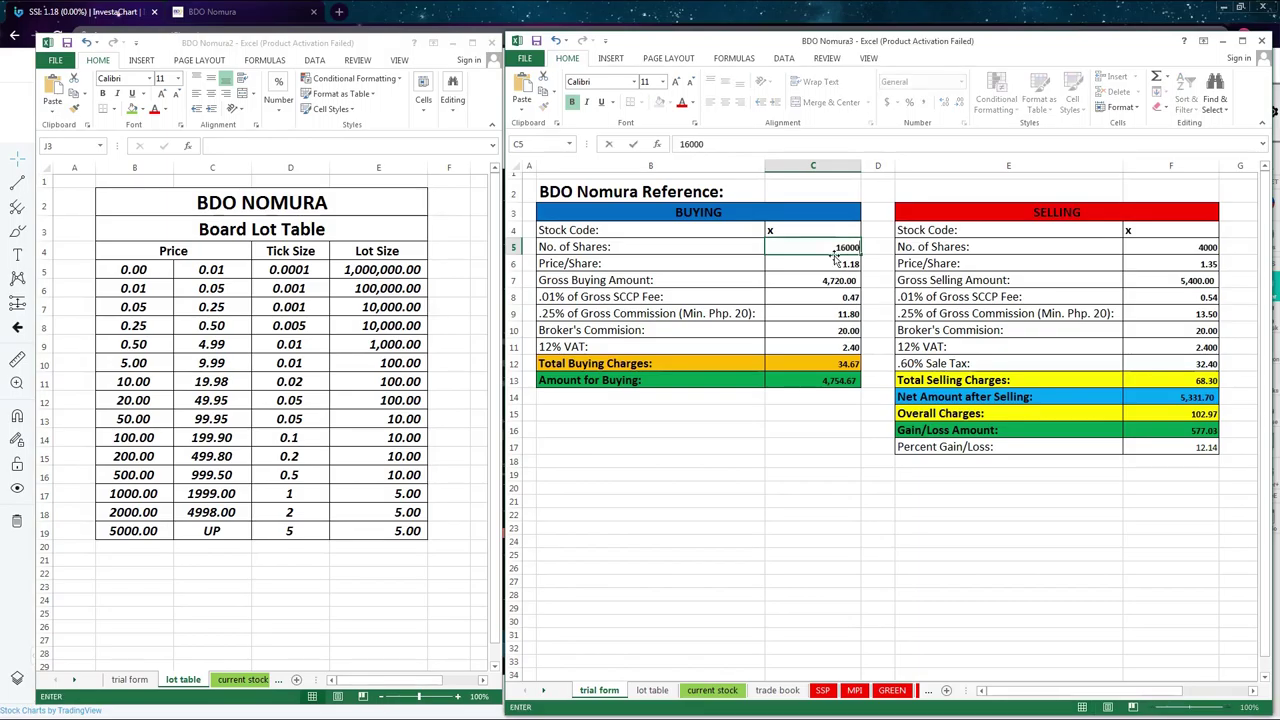
{"action": "left_click", "coordinate": [780, 513]}
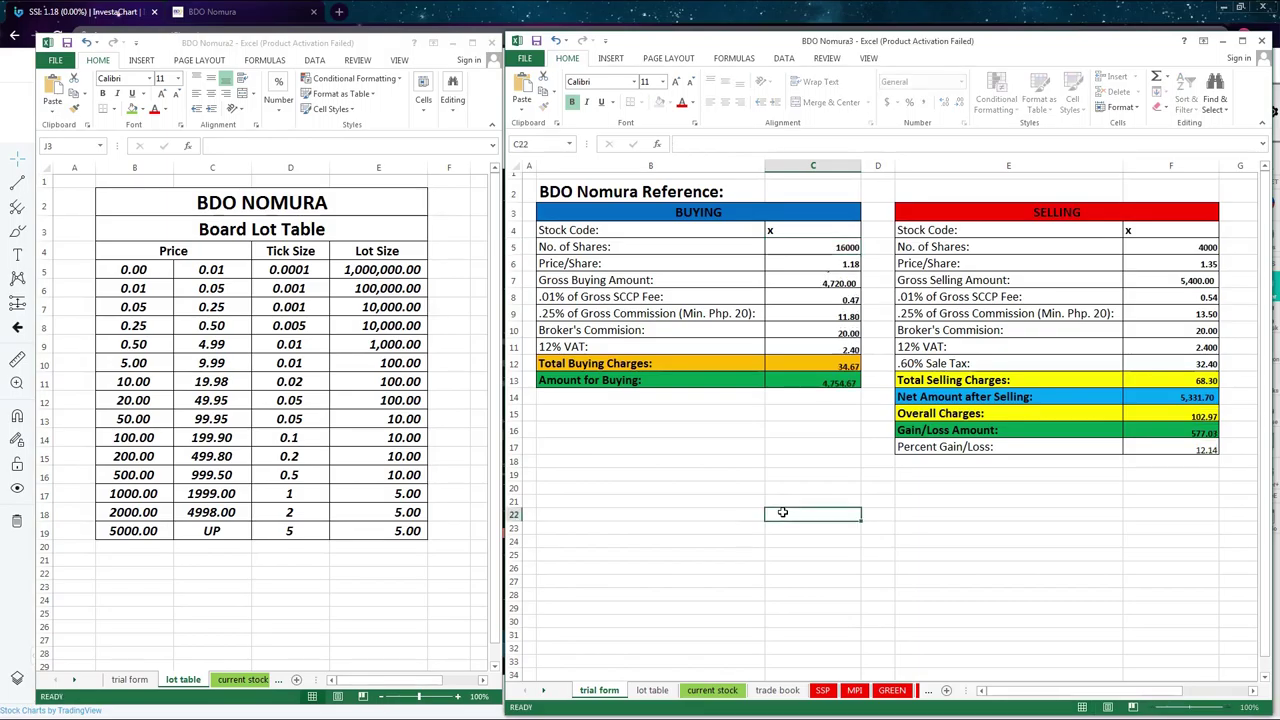
{"action": "left_click", "coordinate": [1194, 247]}
{"action": "type", "text": "16000"}
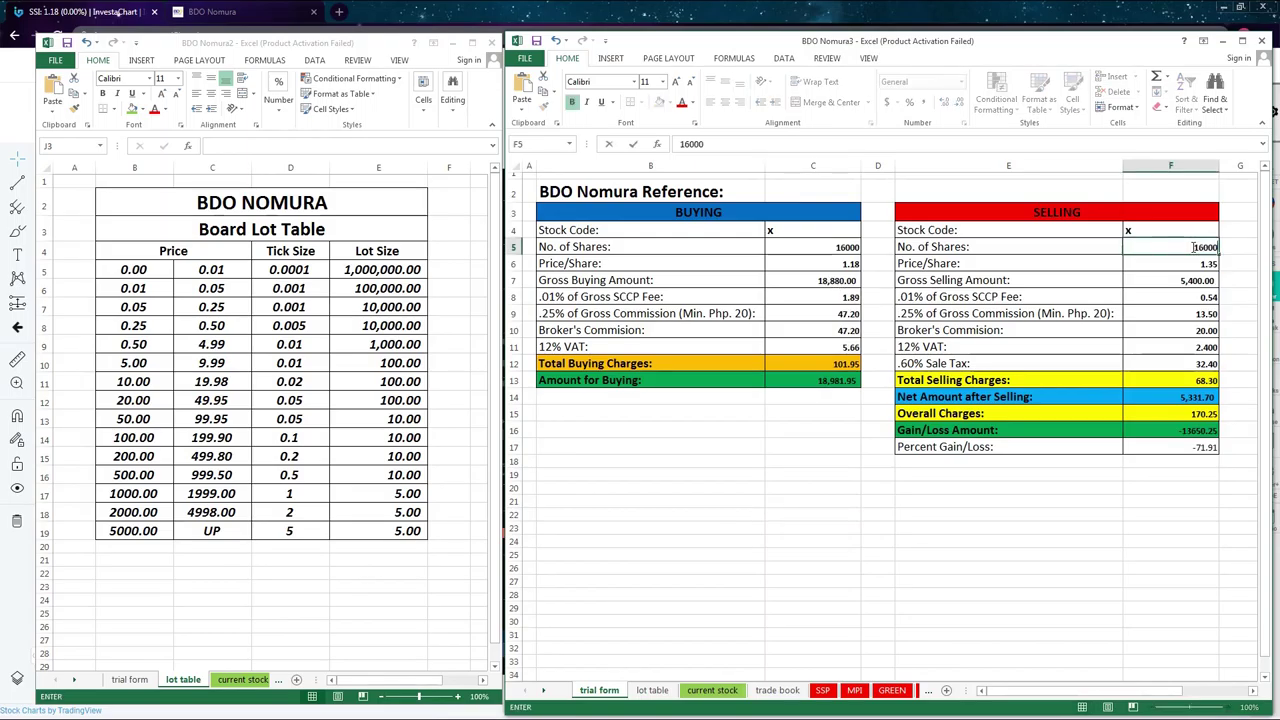
{"action": "left_click", "coordinate": [1182, 540]}
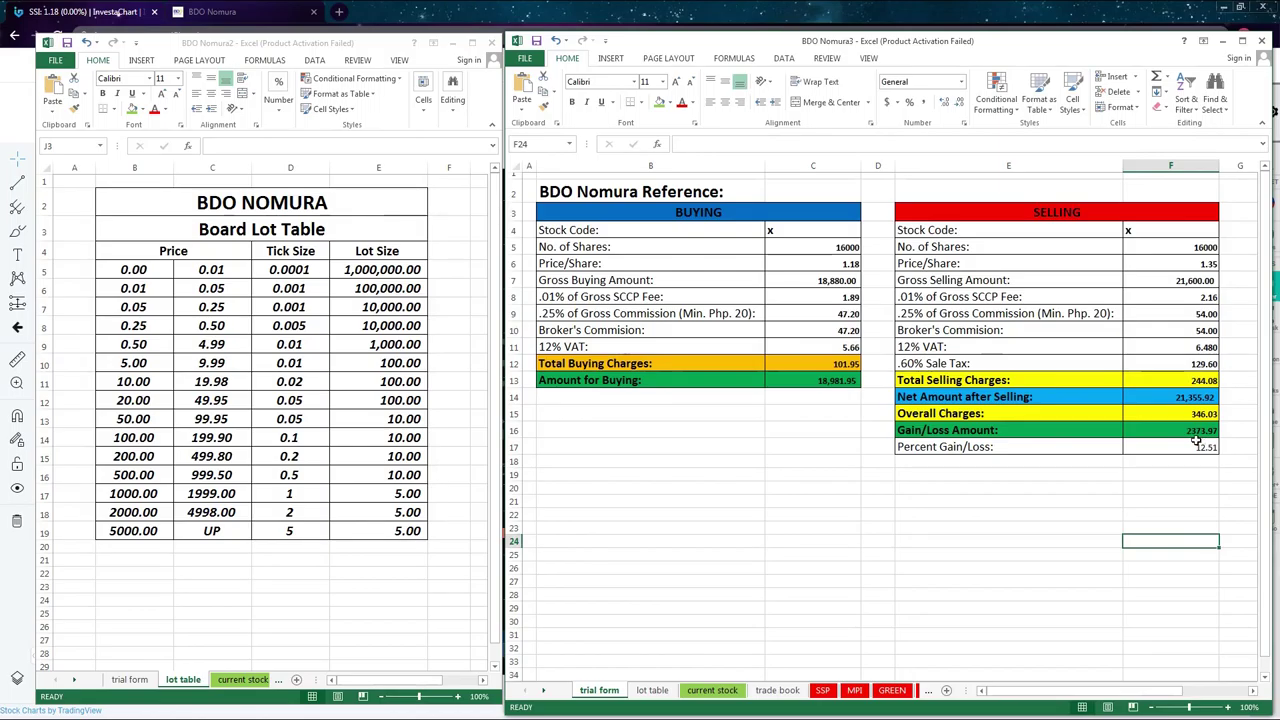
Step: Calculate =2300/19000 in cell E23 below the selling table and clear the cell again
{"action": "left_click", "coordinate": [957, 533]}
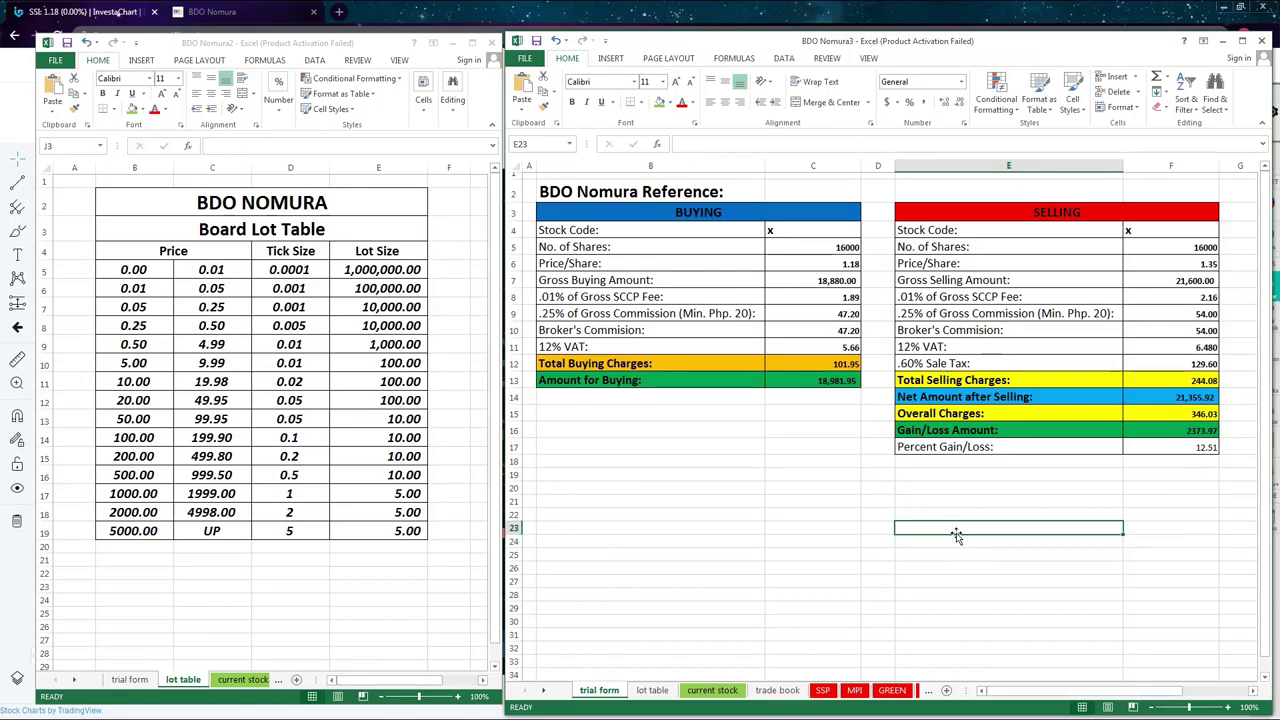
{"action": "type", "text": "="}
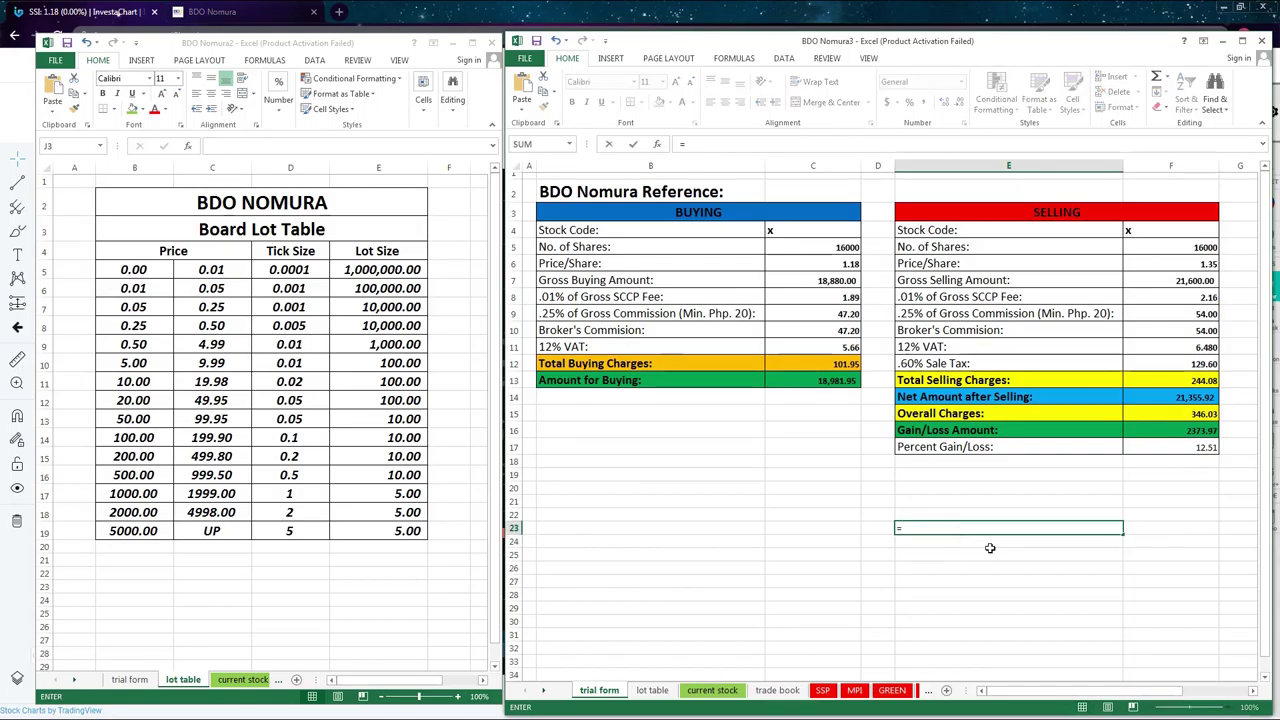
{"action": "type", "text": "2300"}
{"action": "key", "text": "BackSpace"}
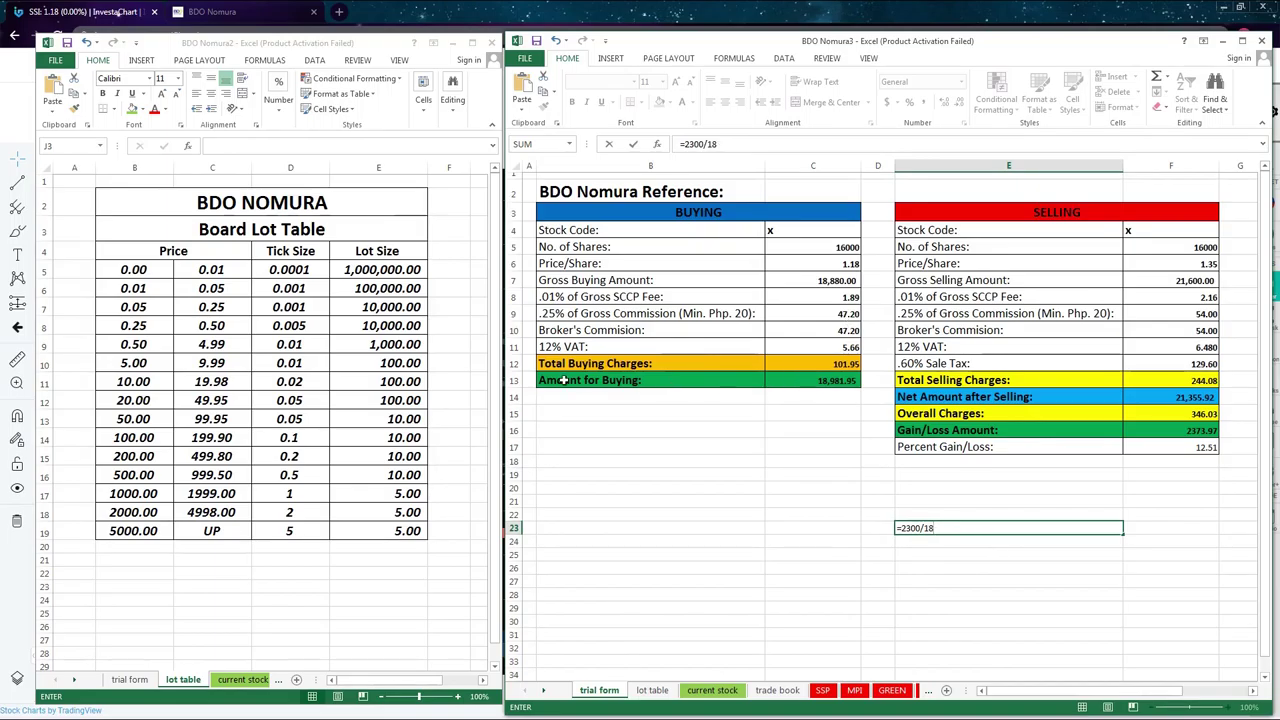
{"action": "key", "text": "BackSpace"}
{"action": "type", "text": "9000"}
{"action": "key", "text": "Return"}
{"action": "left_click", "coordinate": [1077, 529]}
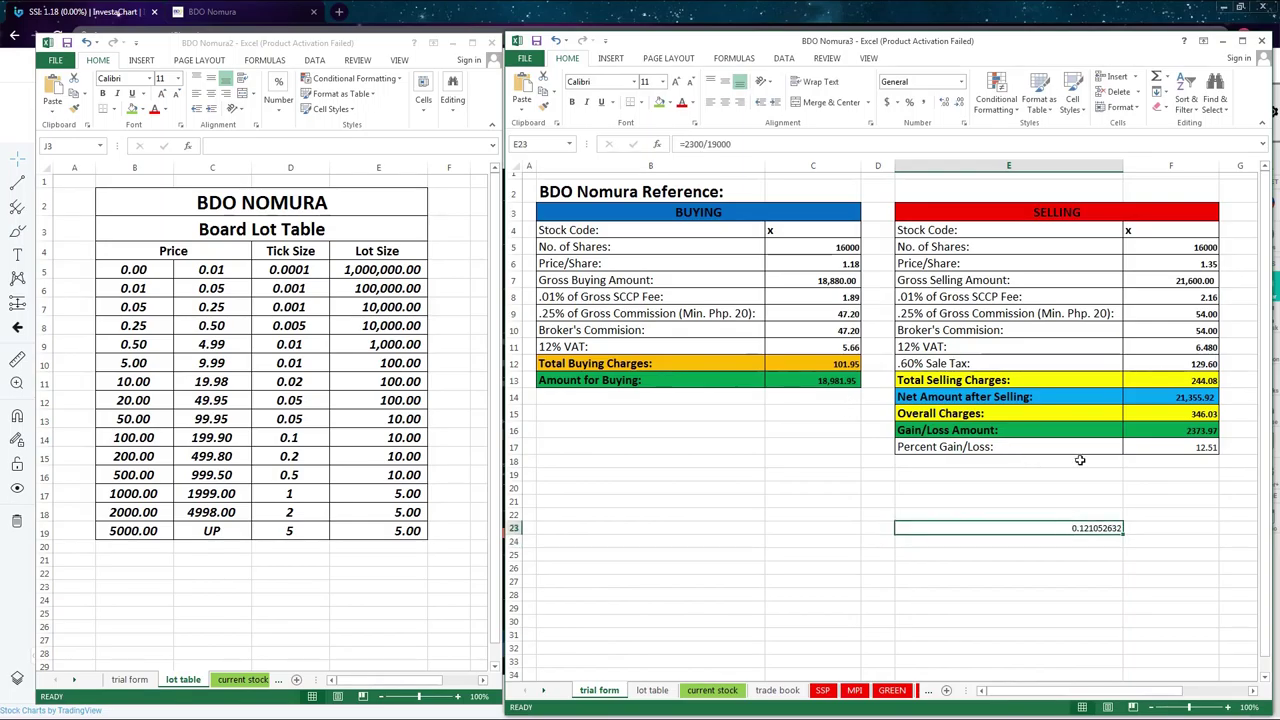
{"action": "key", "text": "Delete"}
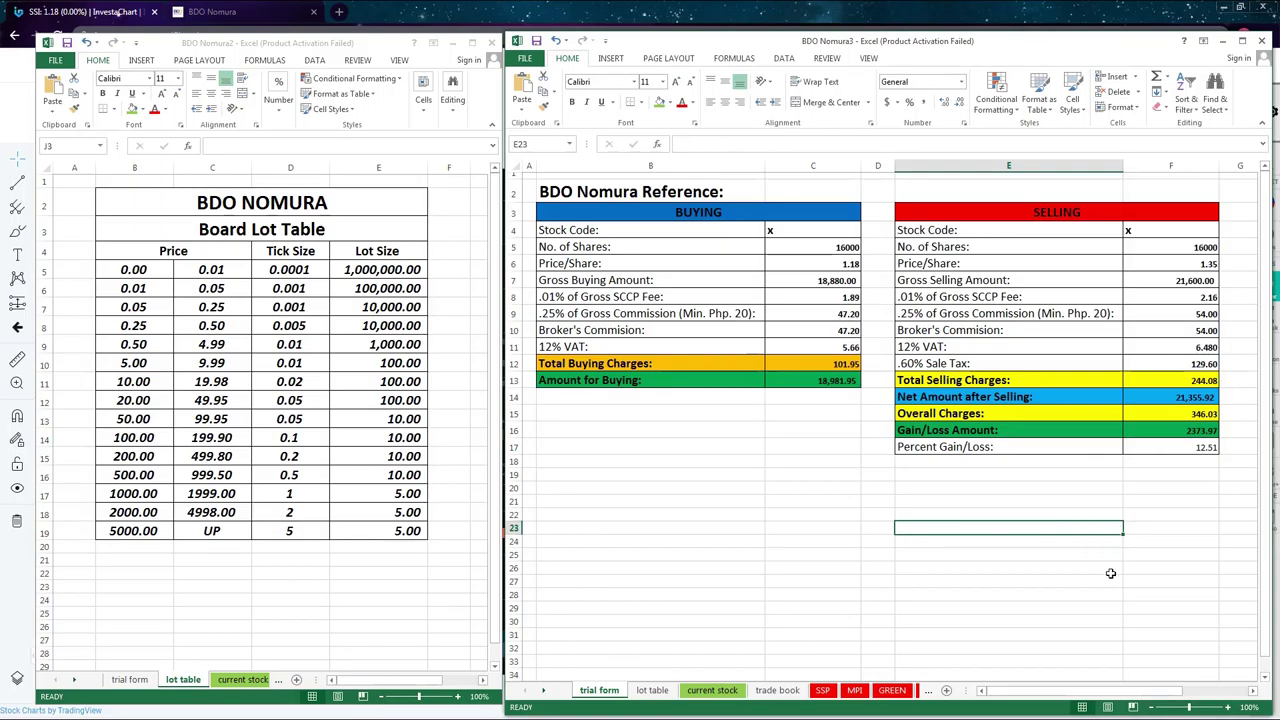
Step: Examine the 10 June candle on the SSI daily chart in Chrome and return to both Excel workbooks
{"action": "mouse_move", "coordinate": [180, 711]}
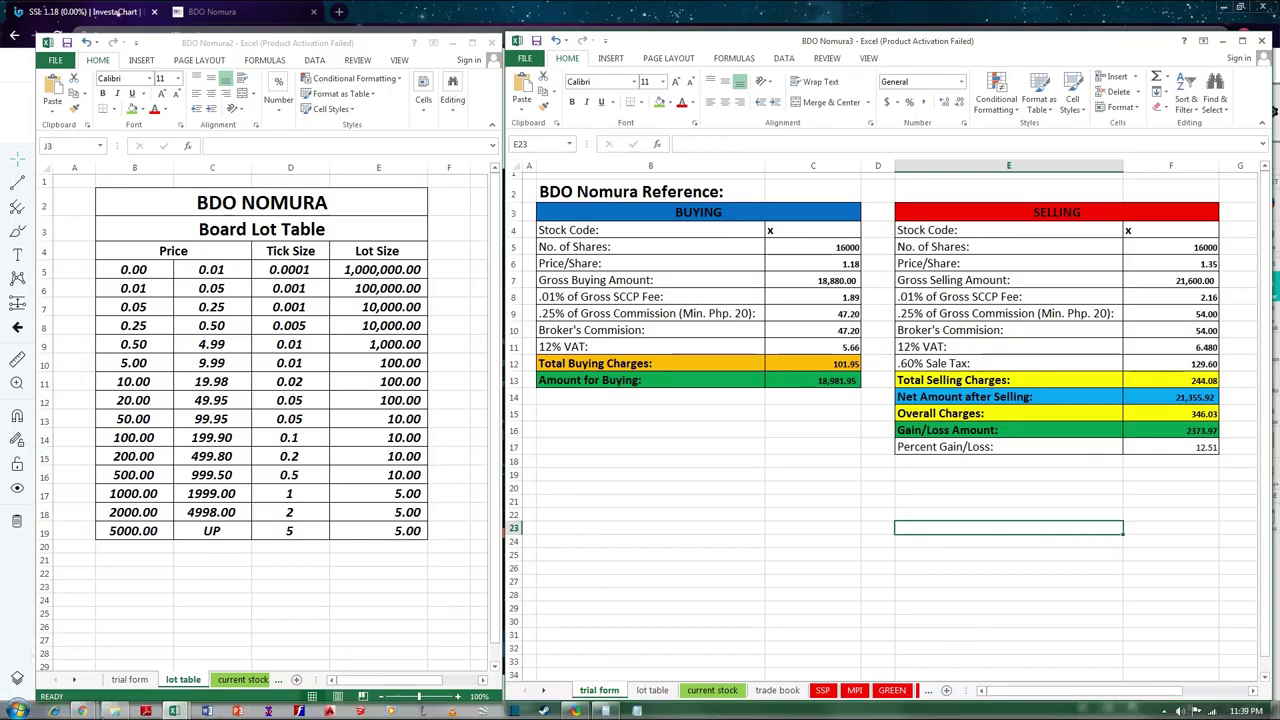
{"action": "mouse_move", "coordinate": [84, 711]}
{"action": "left_click", "coordinate": [110, 668]}
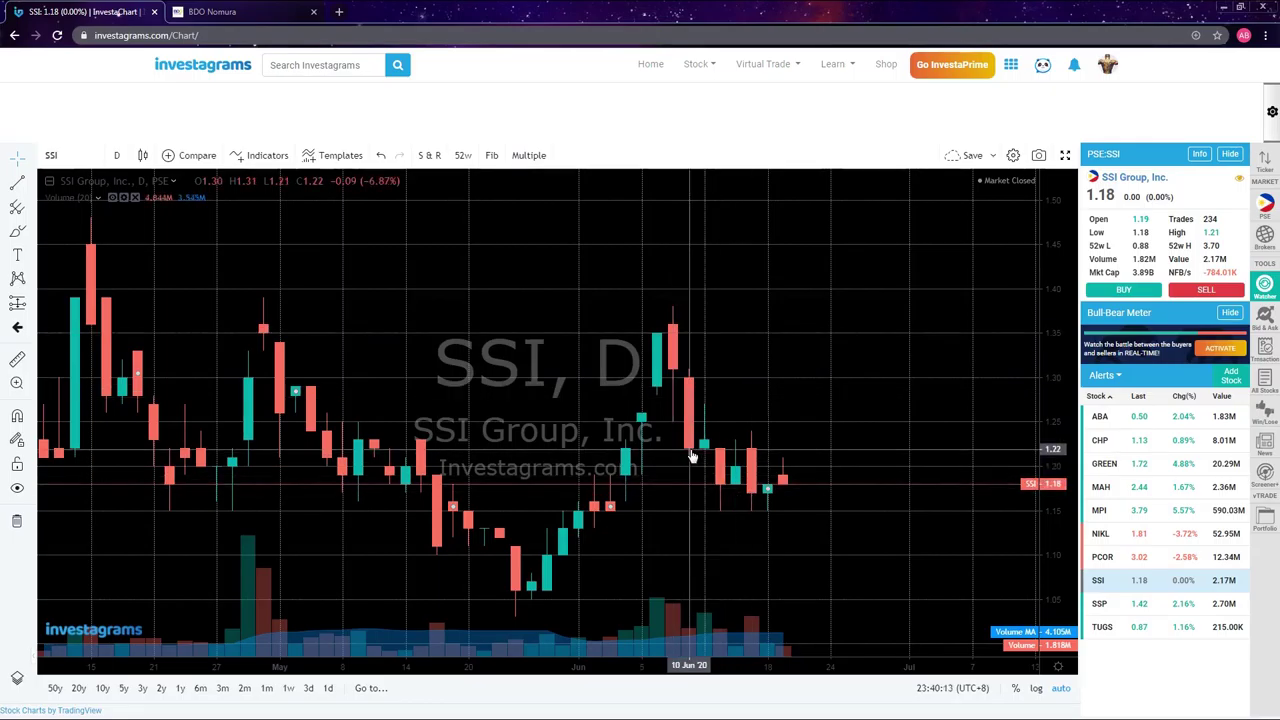
{"action": "mouse_move", "coordinate": [174, 710]}
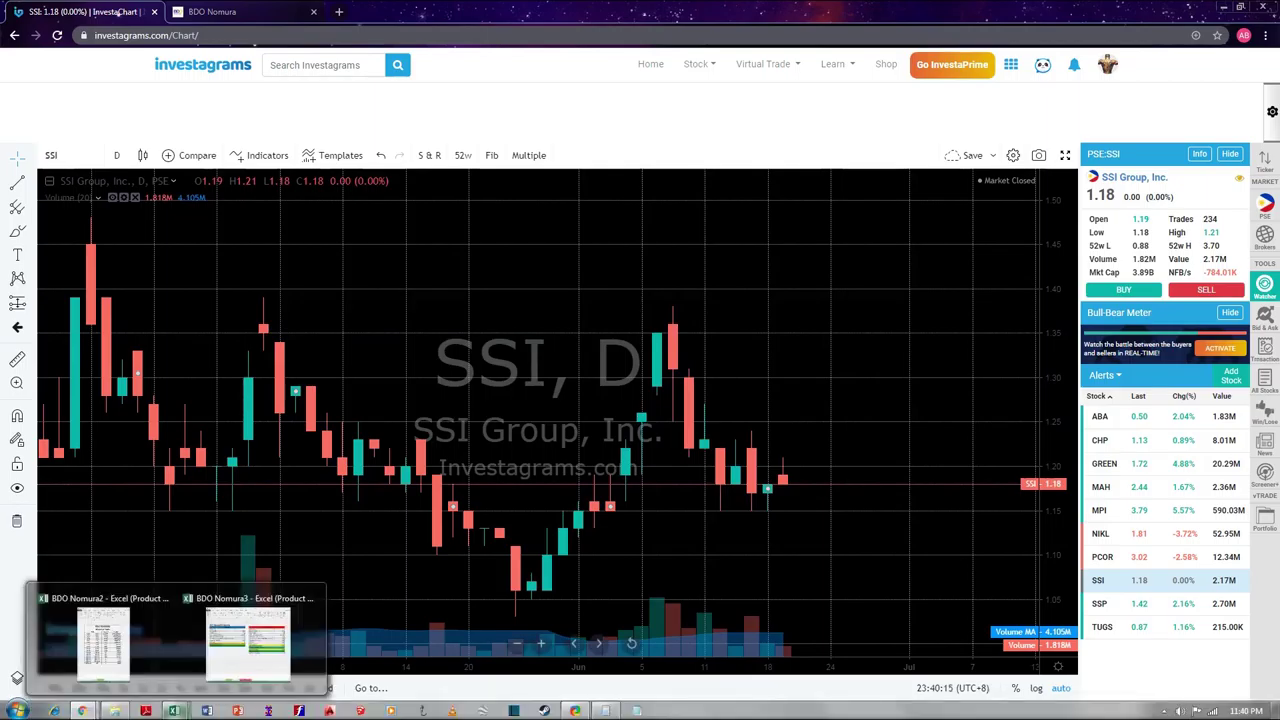
{"action": "left_click", "coordinate": [231, 663]}
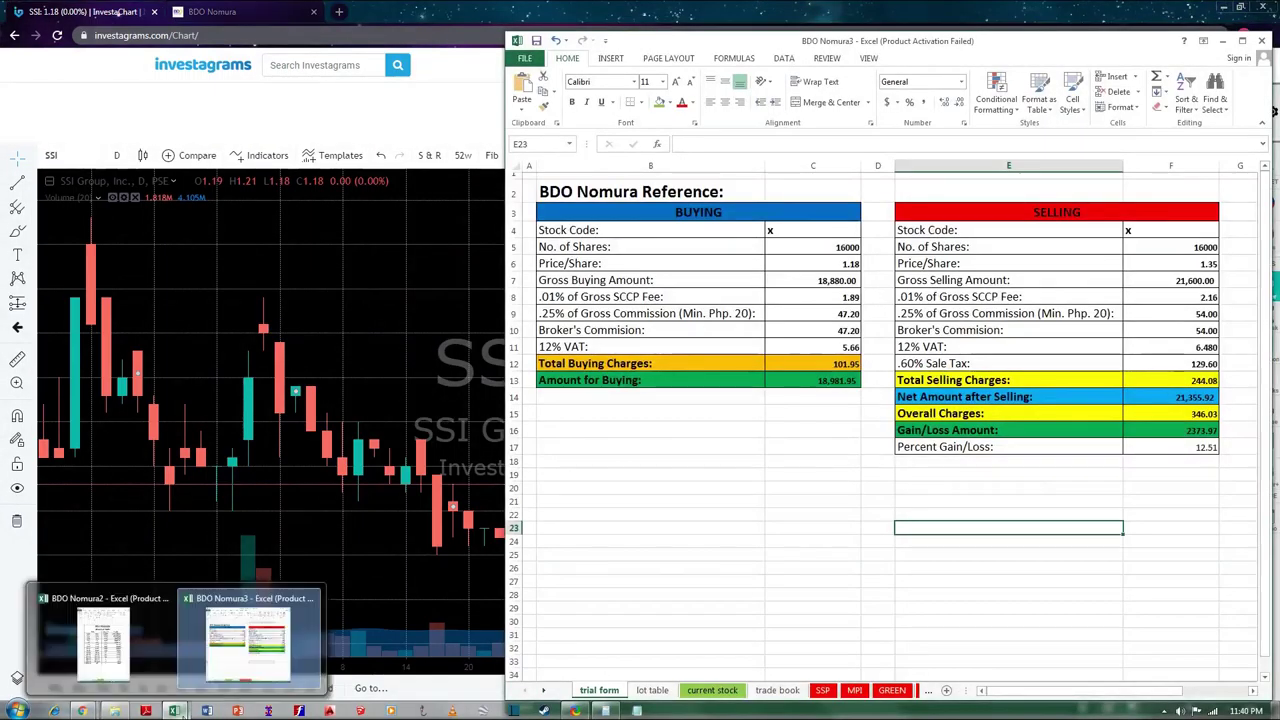
{"action": "left_click", "coordinate": [103, 640]}
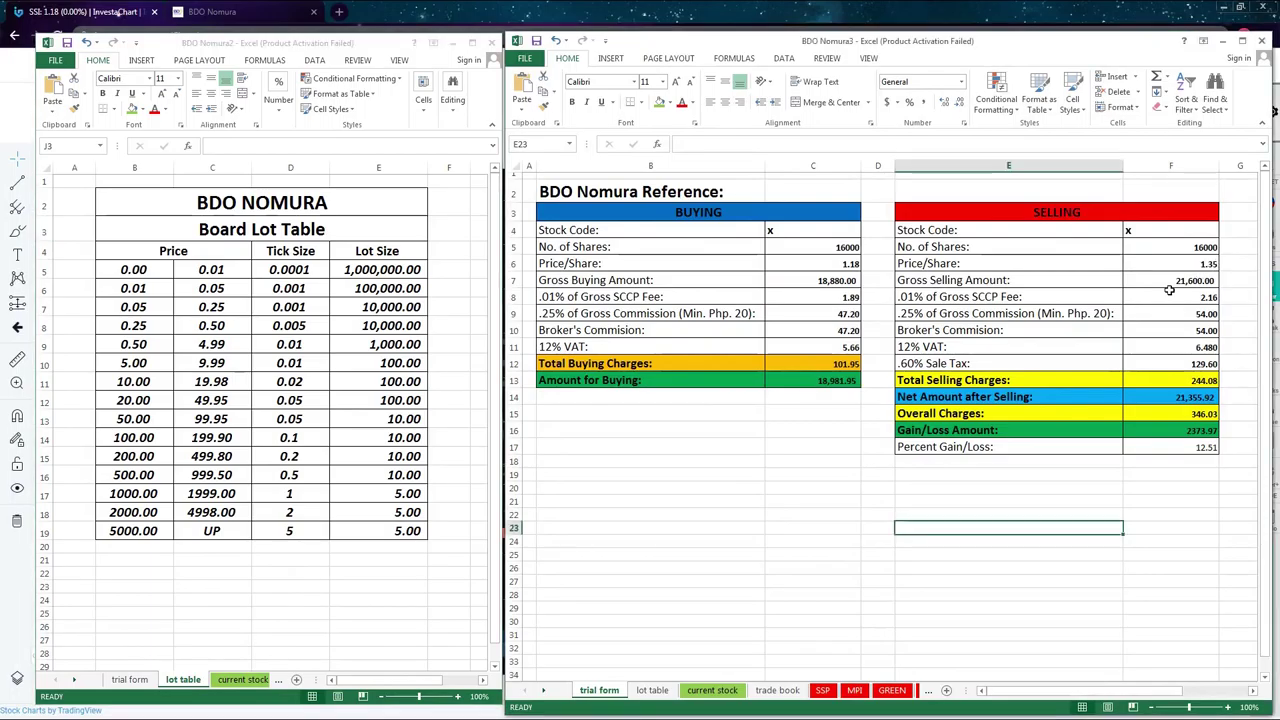
Step: Set the selling price per share in the trial form to 1.22
{"action": "left_click", "coordinate": [1202, 264]}
{"action": "type", "text": "1"}
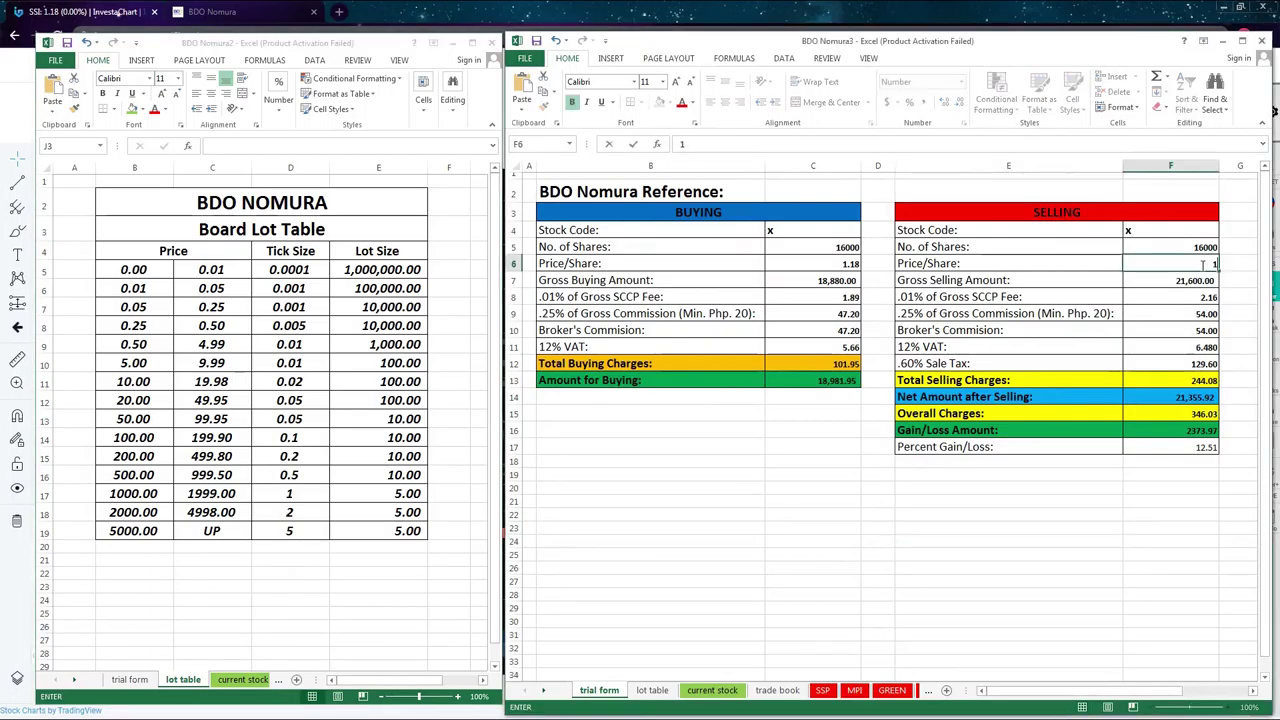
{"action": "type", "text": ".22"}
{"action": "left_click", "coordinate": [1125, 540]}
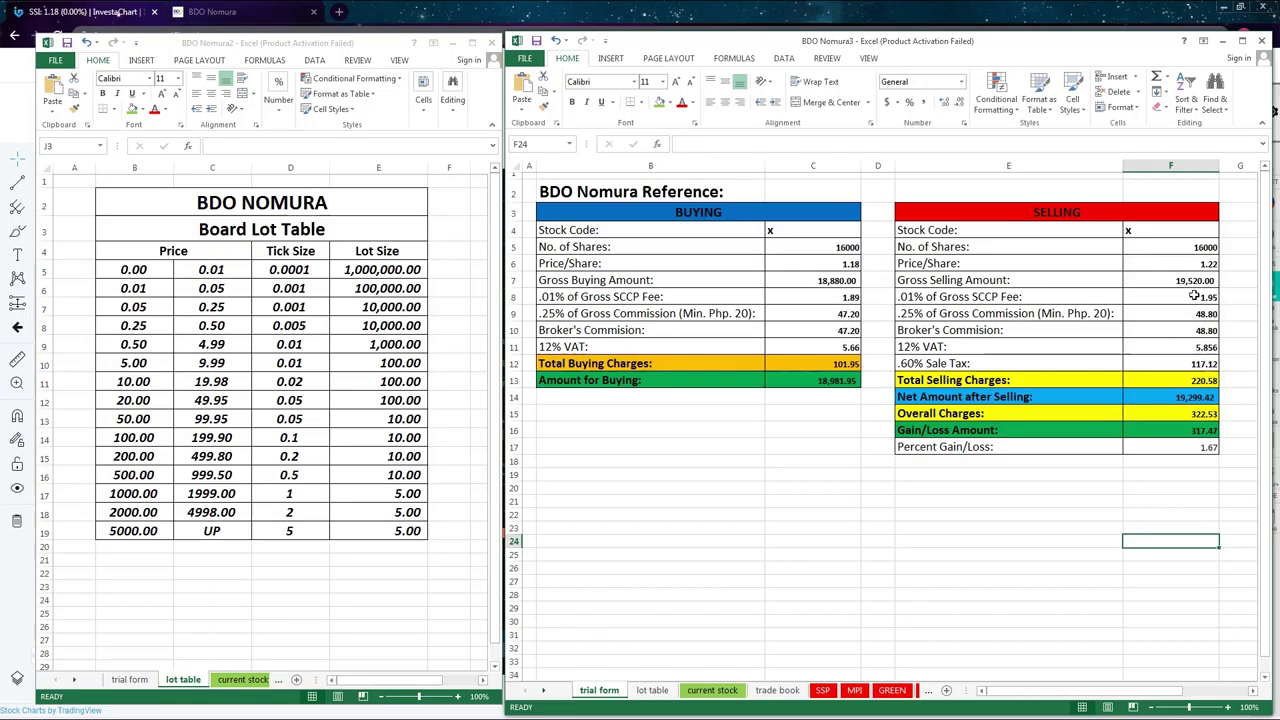
Step: Check the SSI daily chart's price level in Chrome and bring back the board lot table and trial form in Excel
{"action": "mouse_move", "coordinate": [430, 715]}
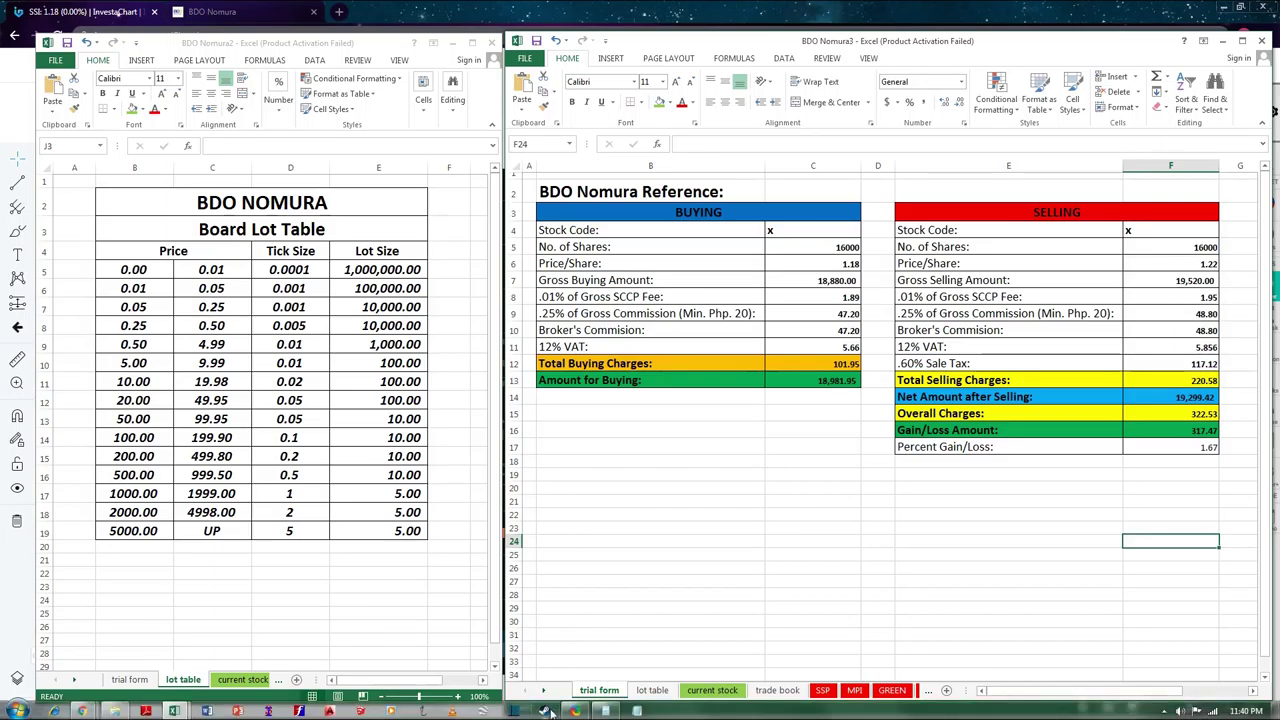
{"action": "mouse_move", "coordinate": [82, 711]}
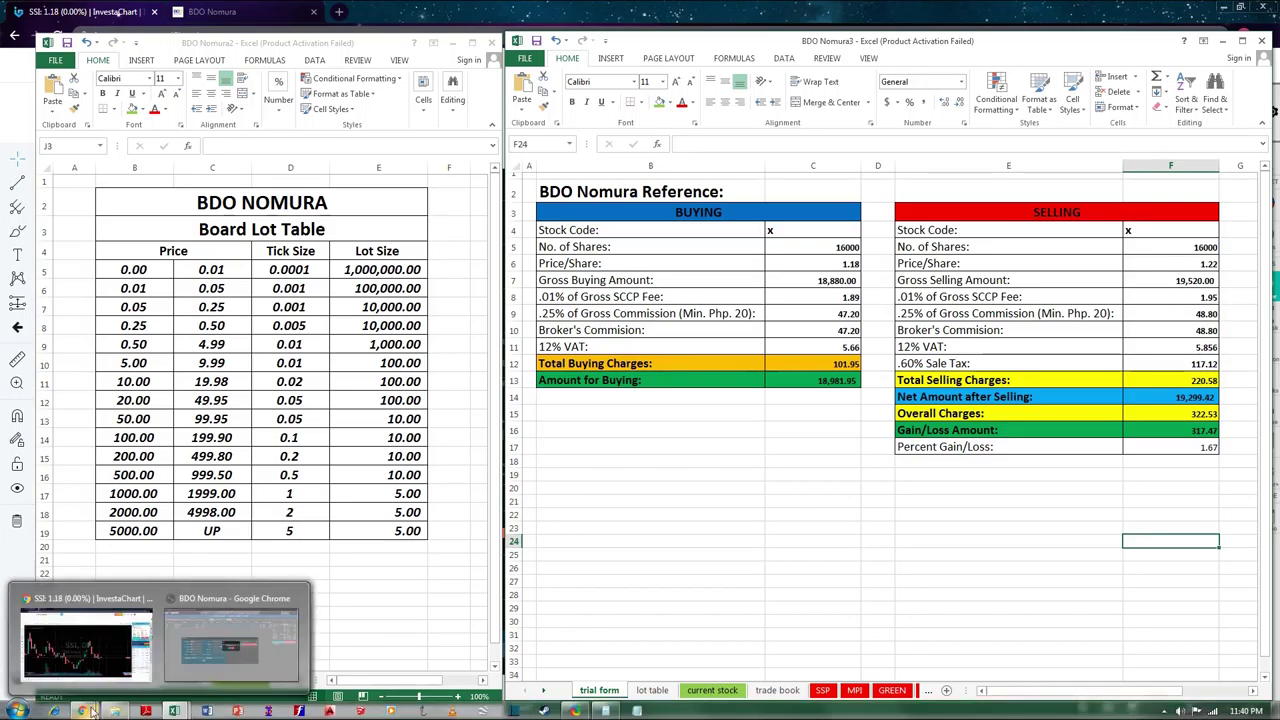
{"action": "left_click", "coordinate": [100, 665]}
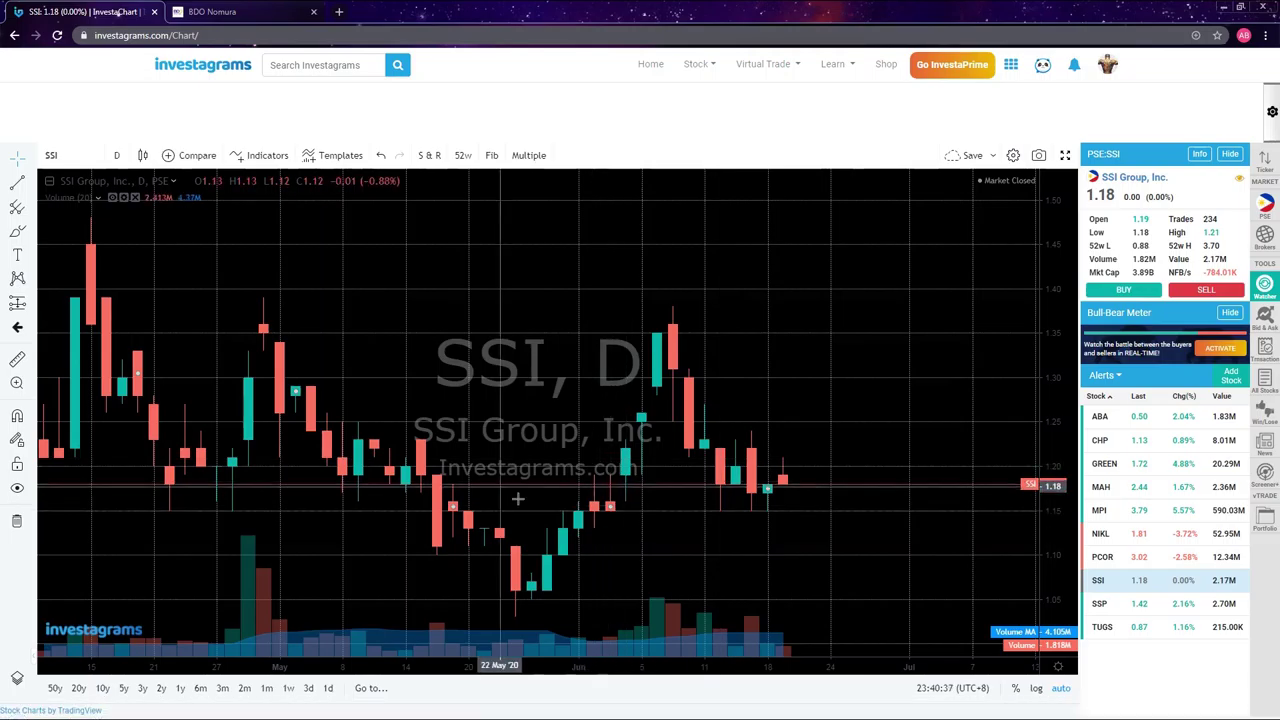
{"action": "mouse_move", "coordinate": [100, 715]}
{"action": "mouse_move", "coordinate": [174, 711]}
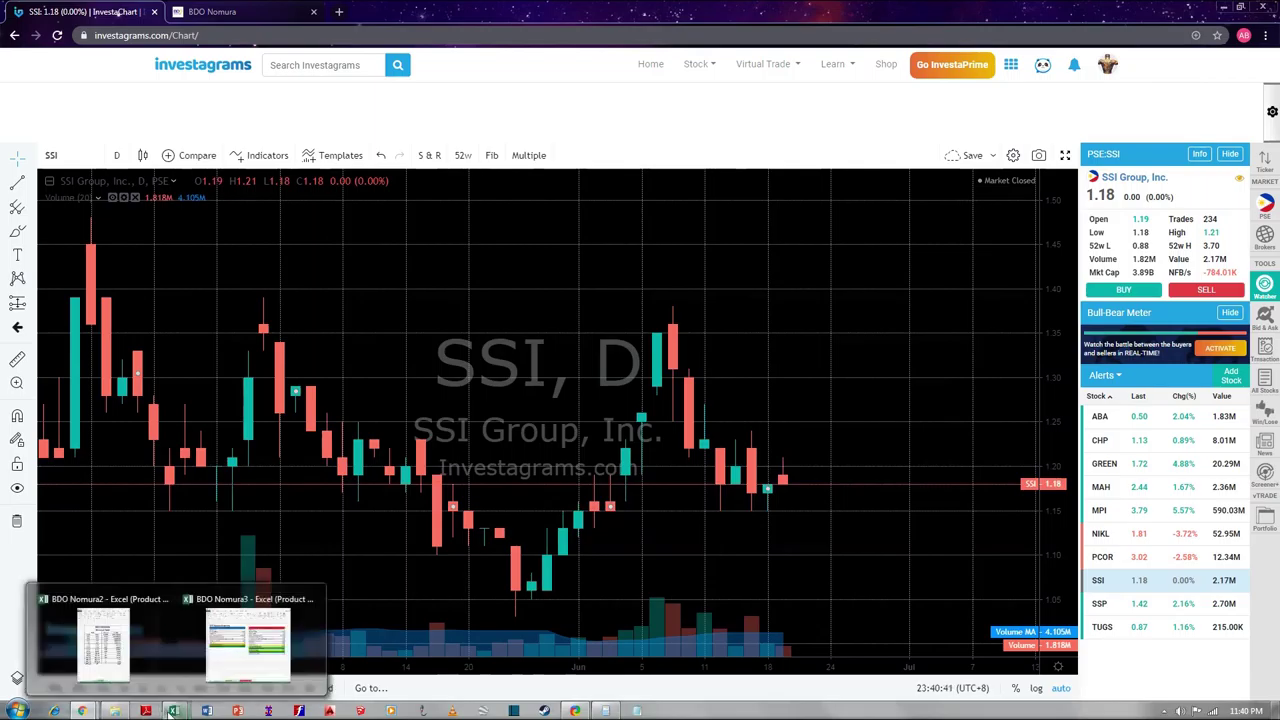
{"action": "left_click", "coordinate": [103, 640]}
{"action": "mouse_move", "coordinate": [174, 711]}
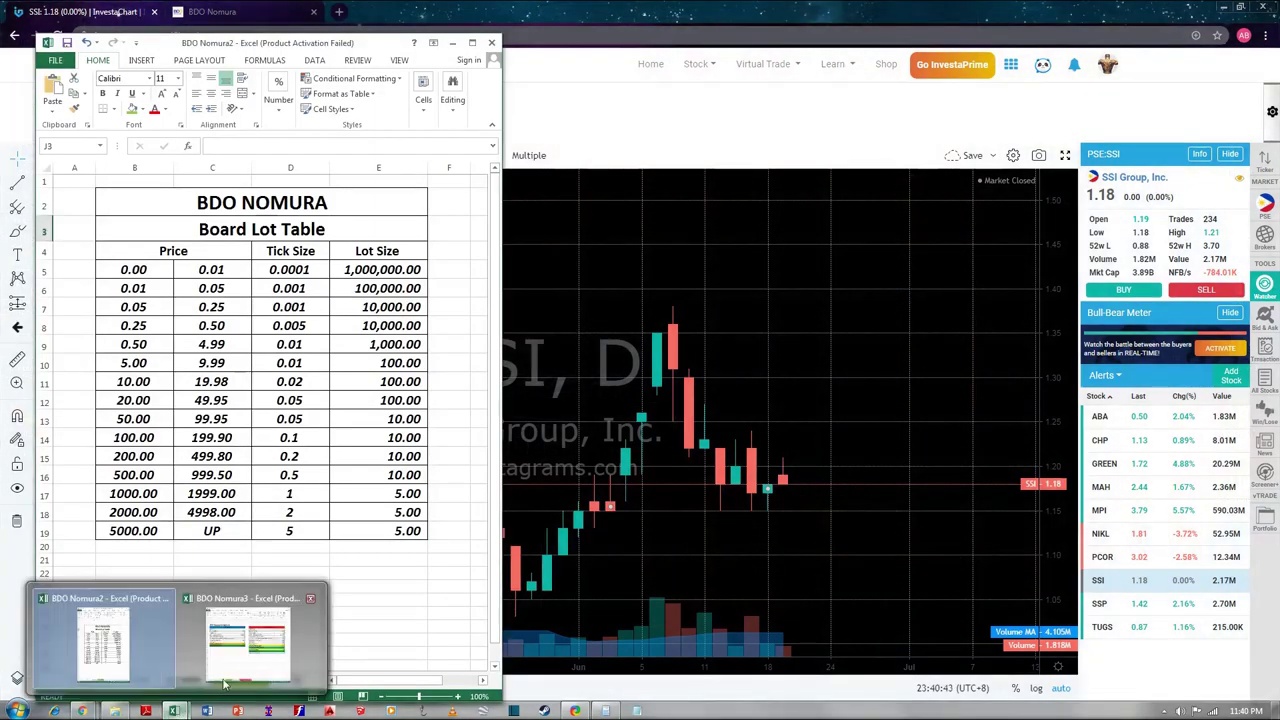
{"action": "left_click", "coordinate": [251, 643]}
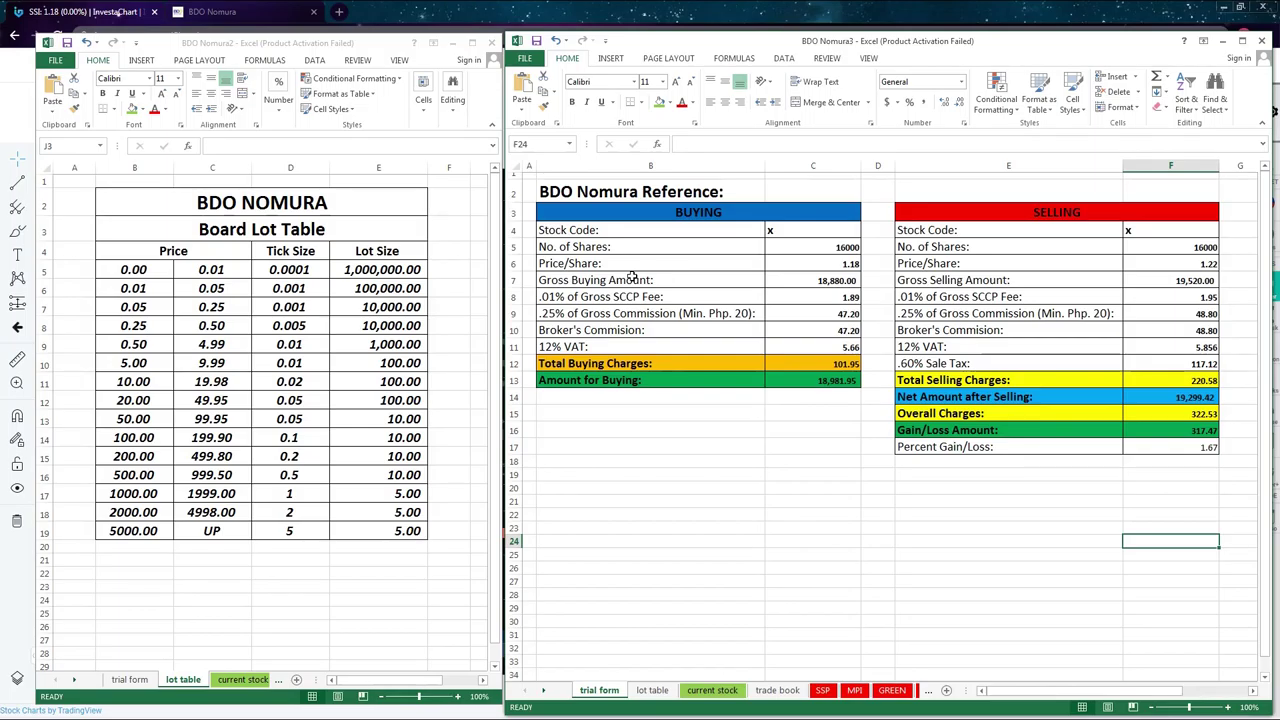
Step: Try 1 as the buying number of shares in the trial form and replace it with 1000
{"action": "left_click", "coordinate": [840, 247]}
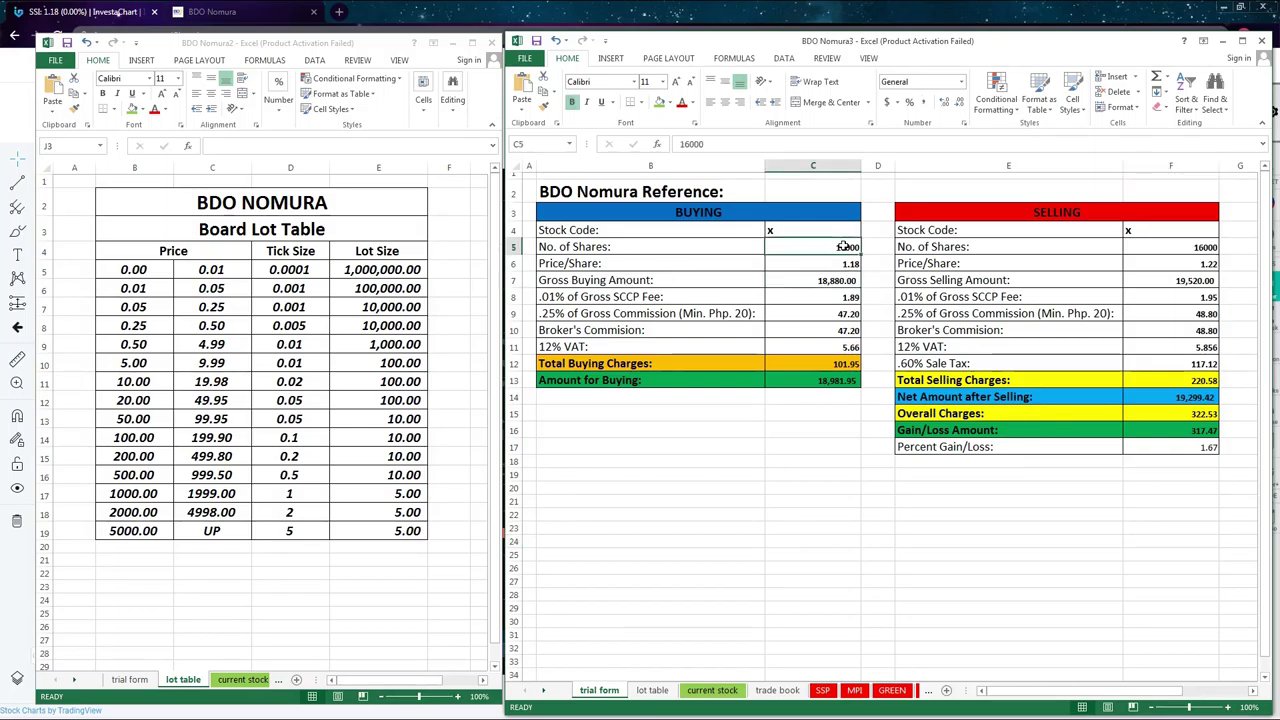
{"action": "type", "text": "1"}
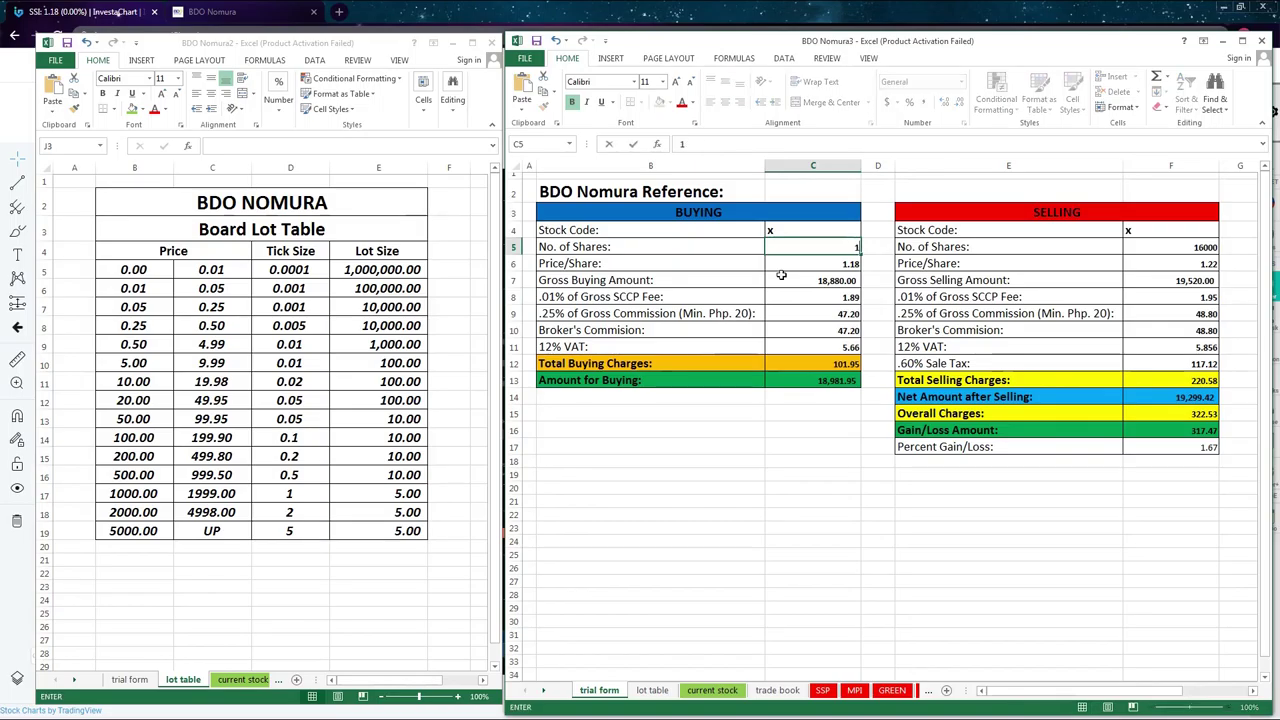
{"action": "left_click", "coordinate": [808, 503]}
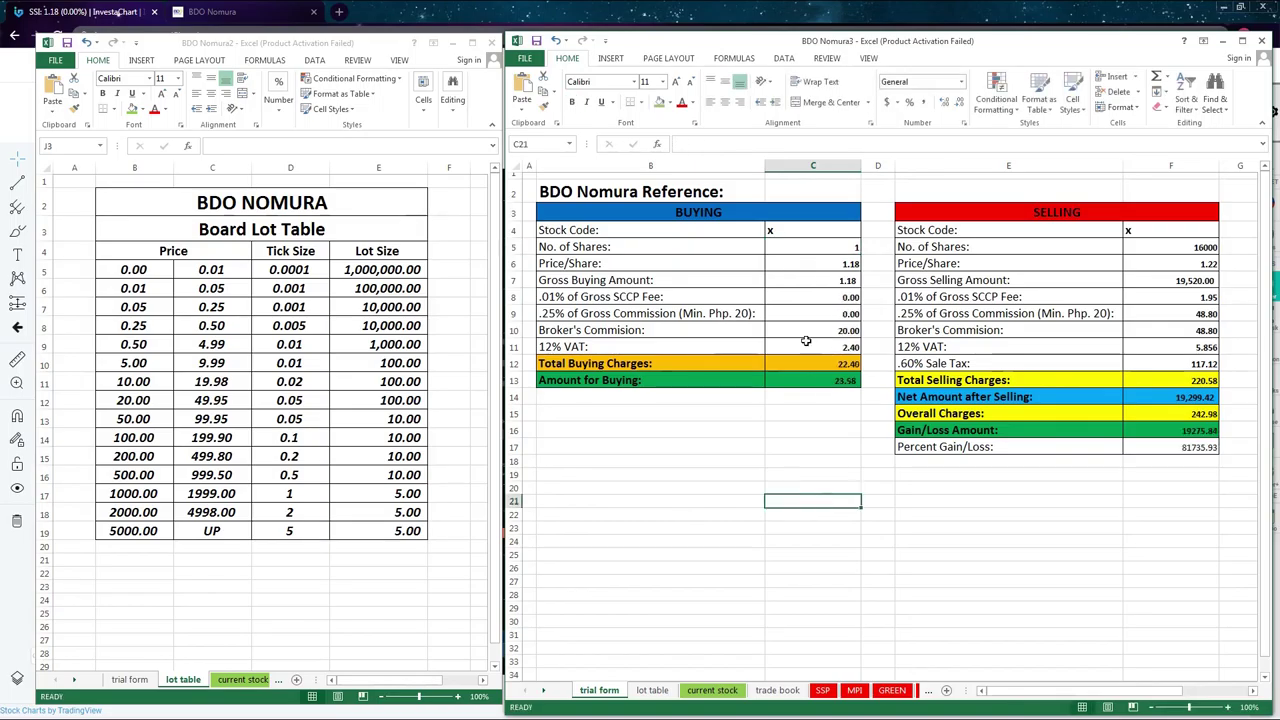
{"action": "left_click", "coordinate": [852, 246]}
{"action": "type", "text": "1000"}
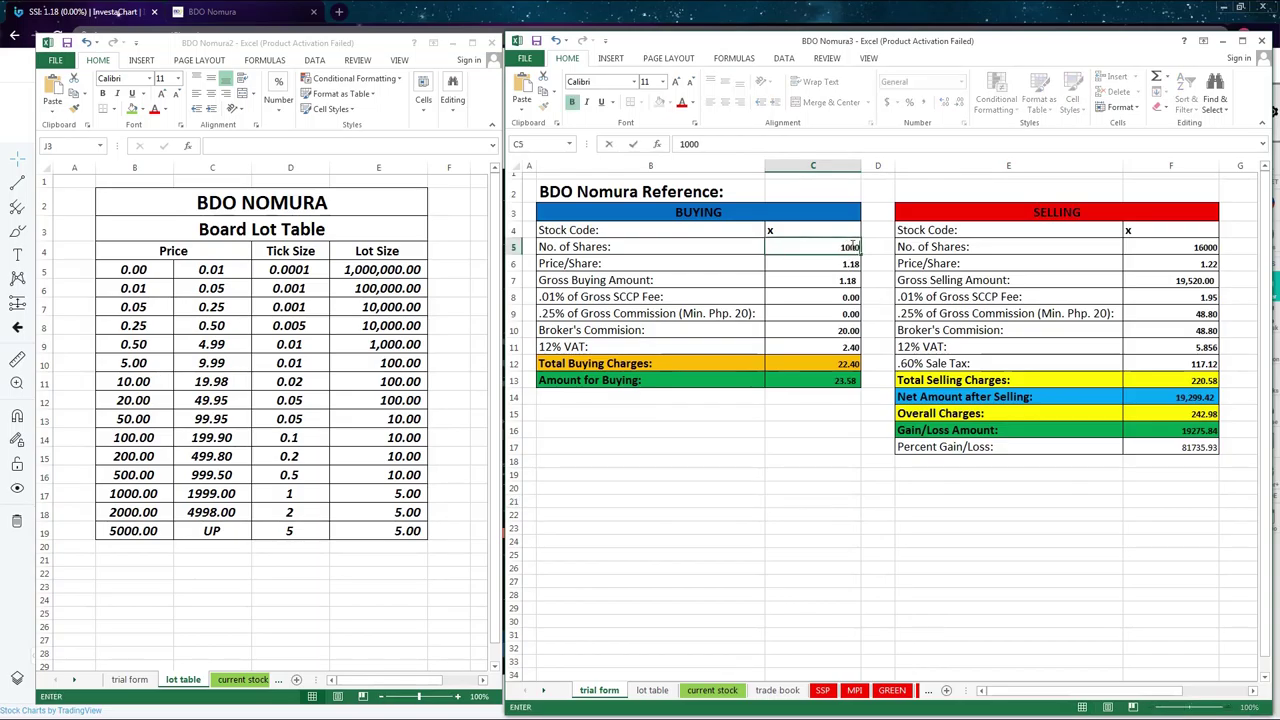
{"action": "key", "text": "Return"}
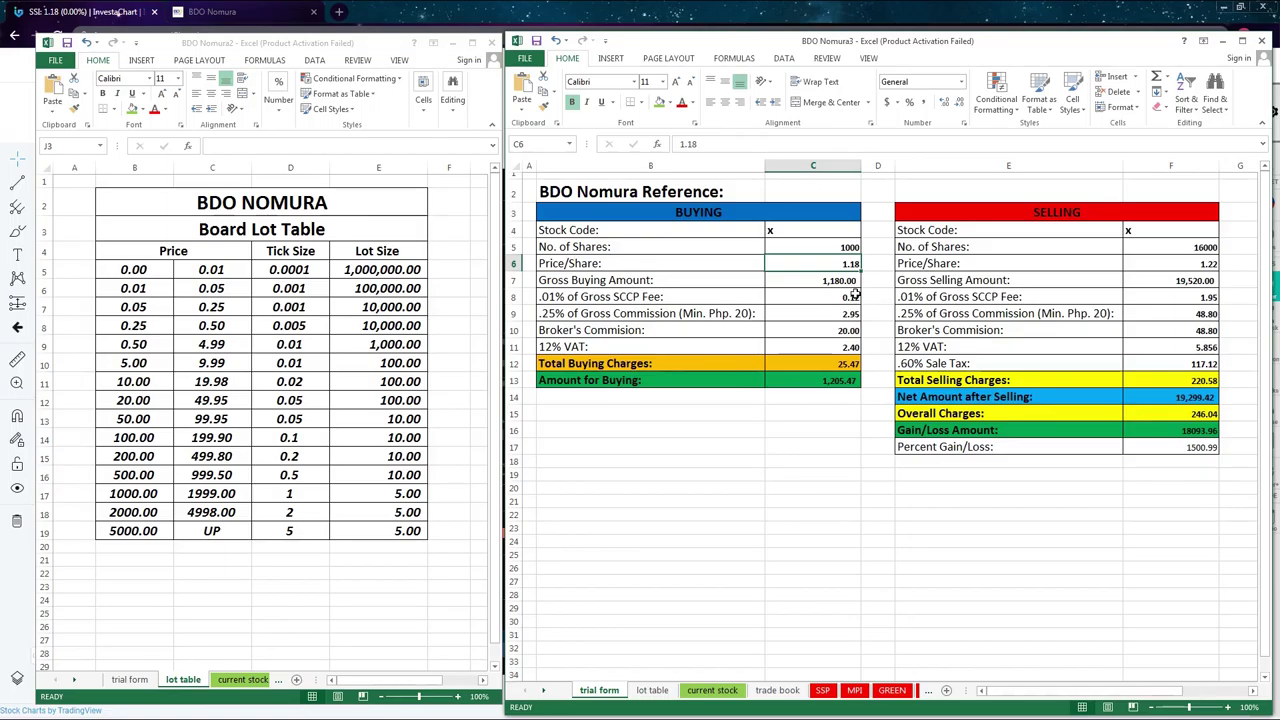
Step: Calculate the cost per share in cell C15 of the trial form by dividing the Amount for Buying by 1000
{"action": "left_click", "coordinate": [789, 413]}
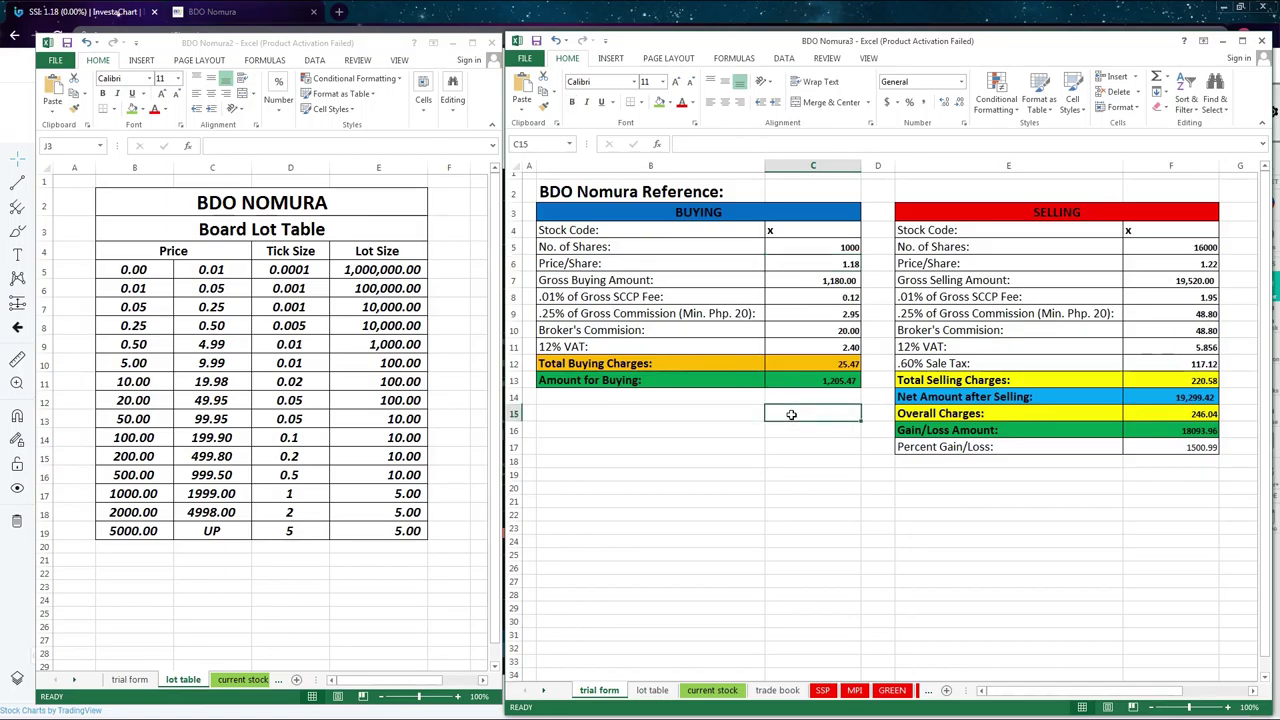
{"action": "type", "text": "="}
{"action": "left_click", "coordinate": [832, 381]}
{"action": "type", "text": "/"}
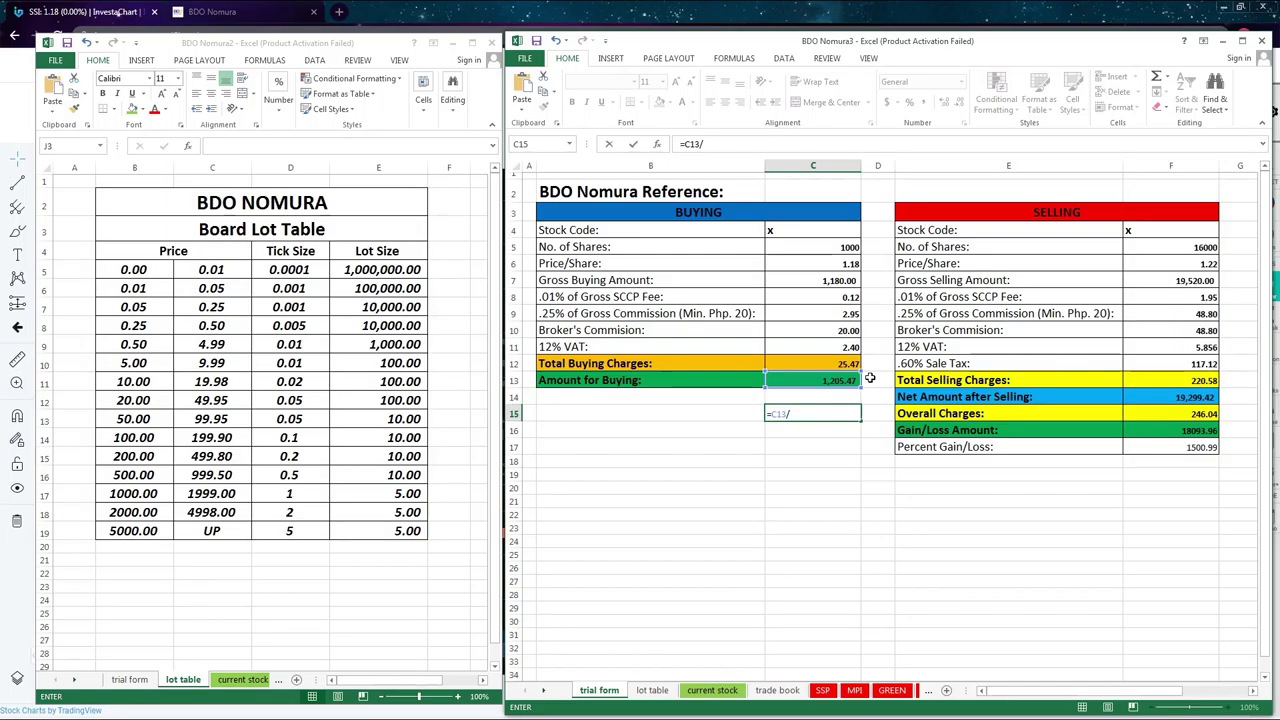
{"action": "type", "text": "1000"}
{"action": "left_click", "coordinate": [820, 506]}
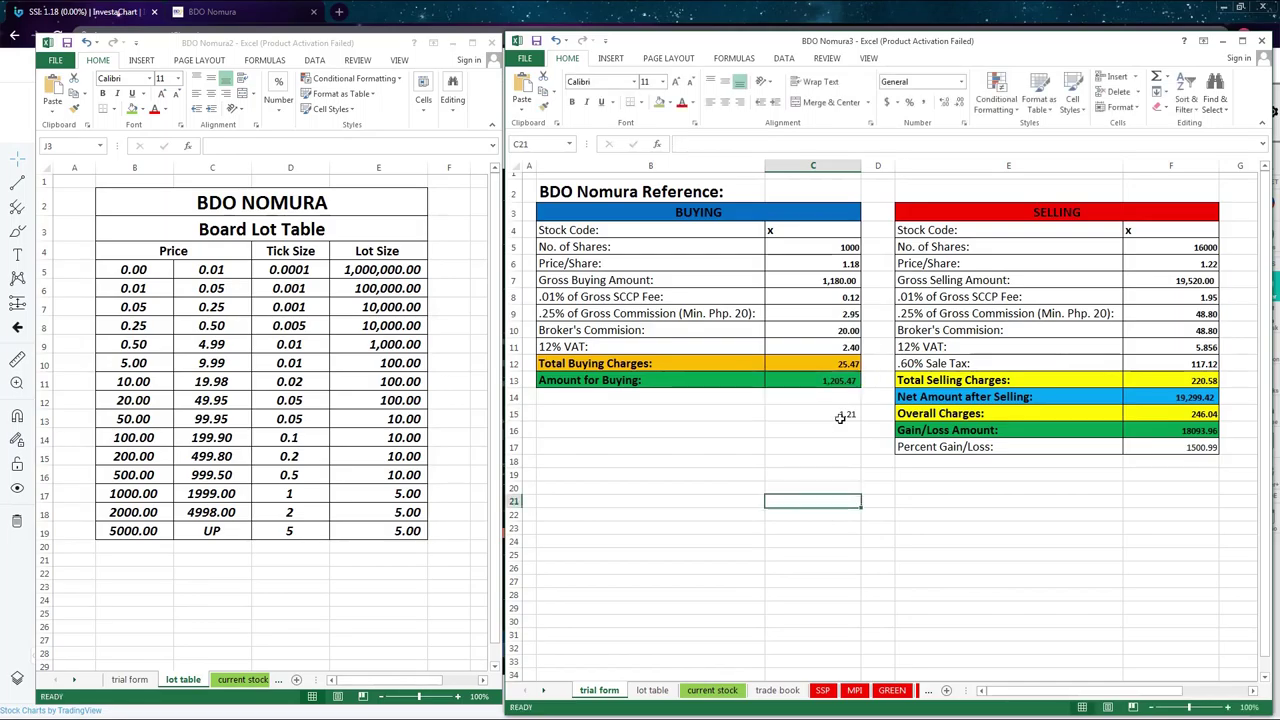
Step: Set the selling number of shares in the trial form to 1000 and the selling price per share to 1.25
{"action": "left_click", "coordinate": [1183, 263]}
{"action": "left_click", "coordinate": [1190, 248]}
{"action": "type", "text": "10"}
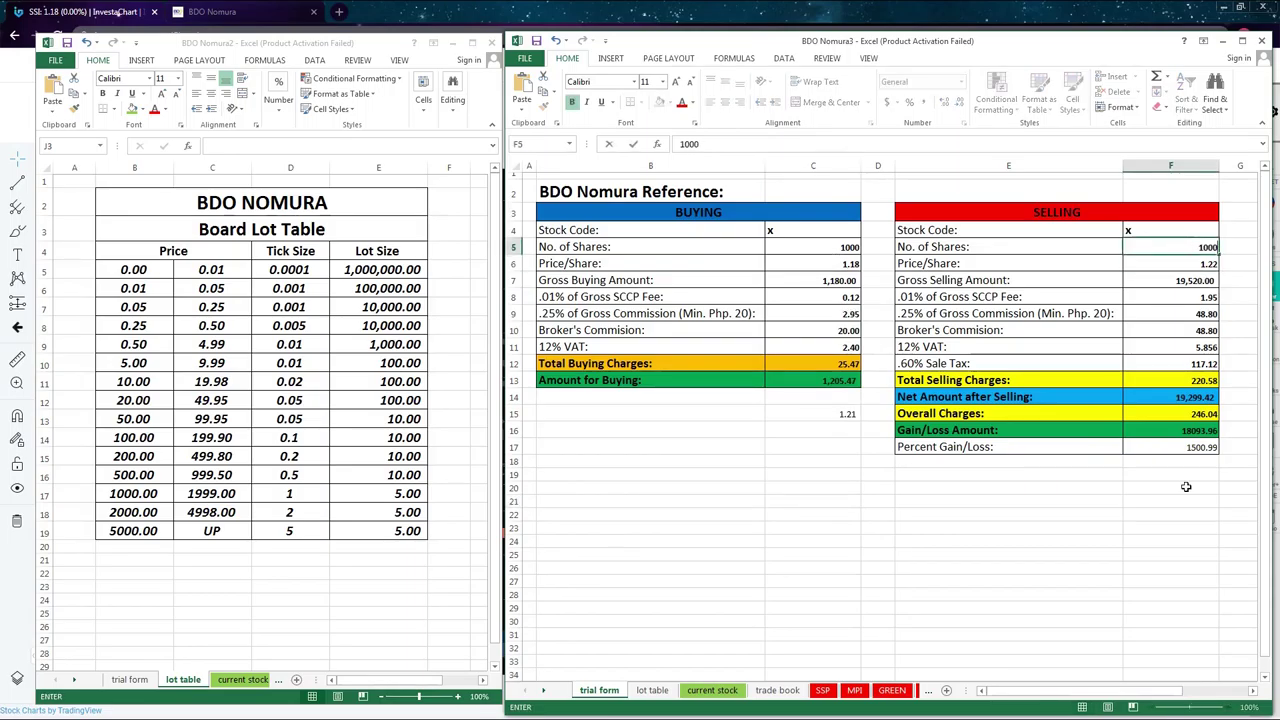
{"action": "key", "text": "Return"}
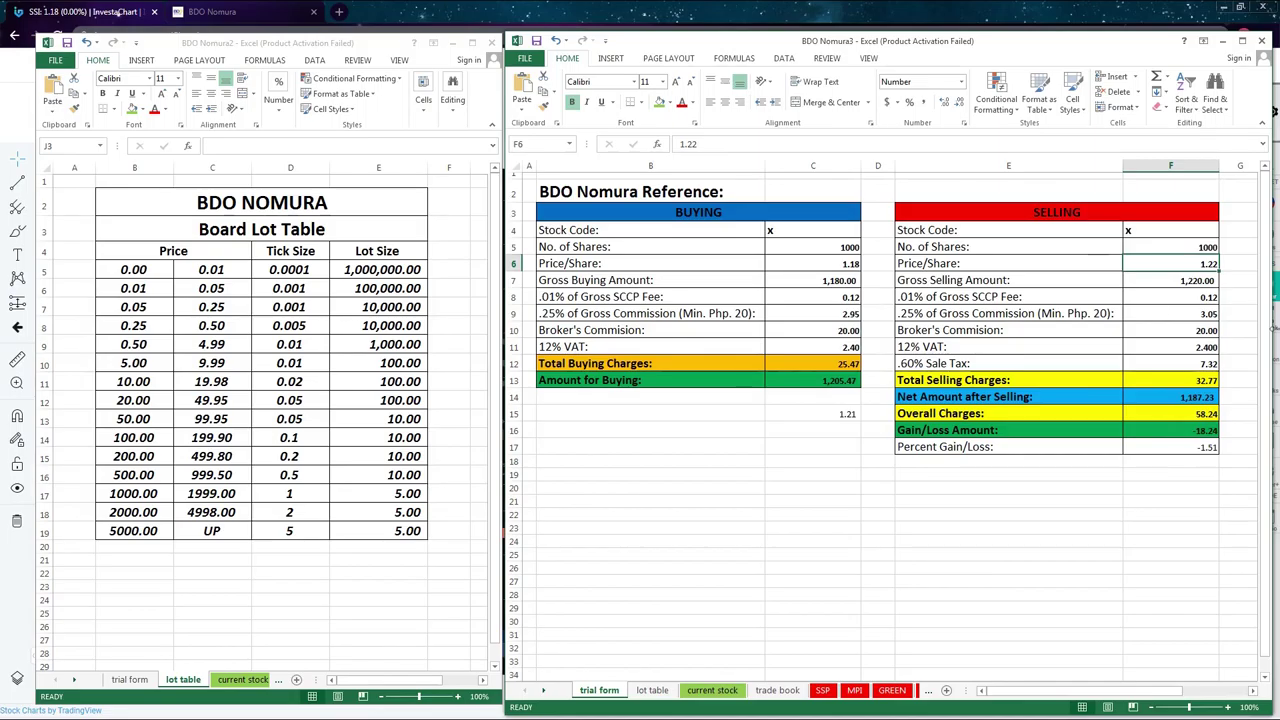
{"action": "type", "text": "1."}
{"action": "key", "text": "Return"}
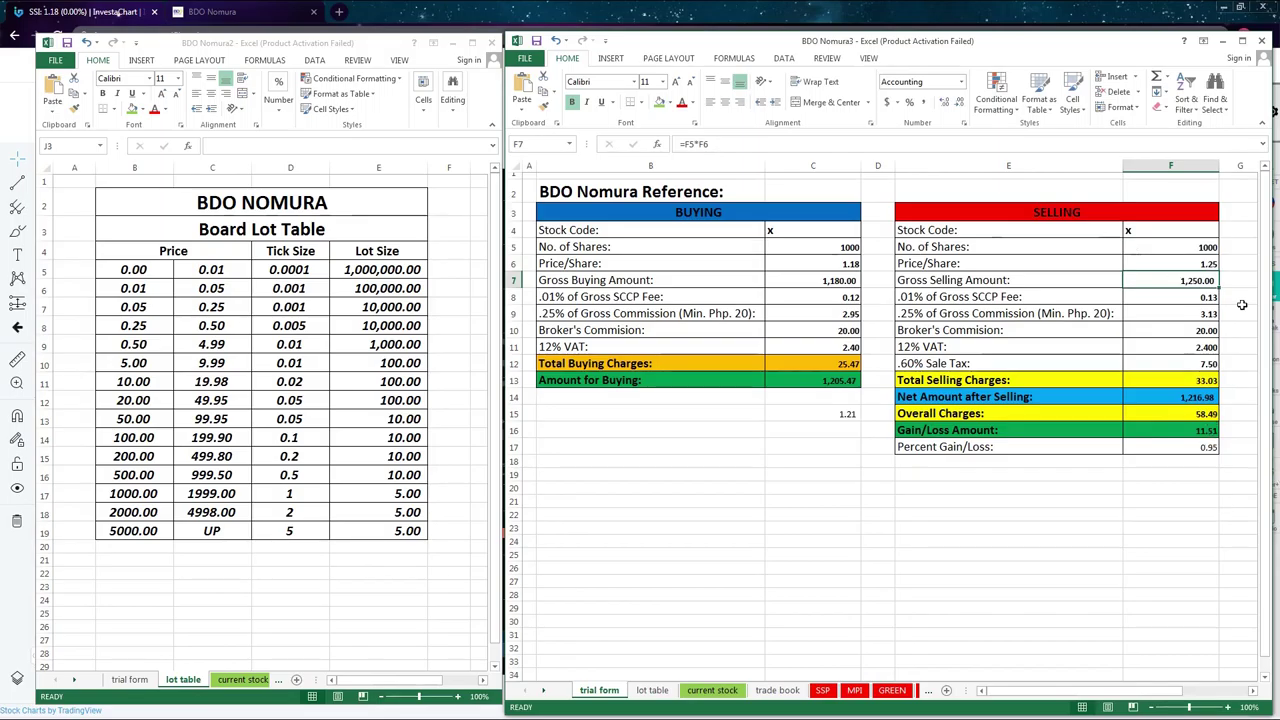
Step: Try 1.30 and 1.35 as the selling price per share in the trial form and replace them with 1.34
{"action": "left_click", "coordinate": [1202, 266]}
{"action": "type", "text": "1"}
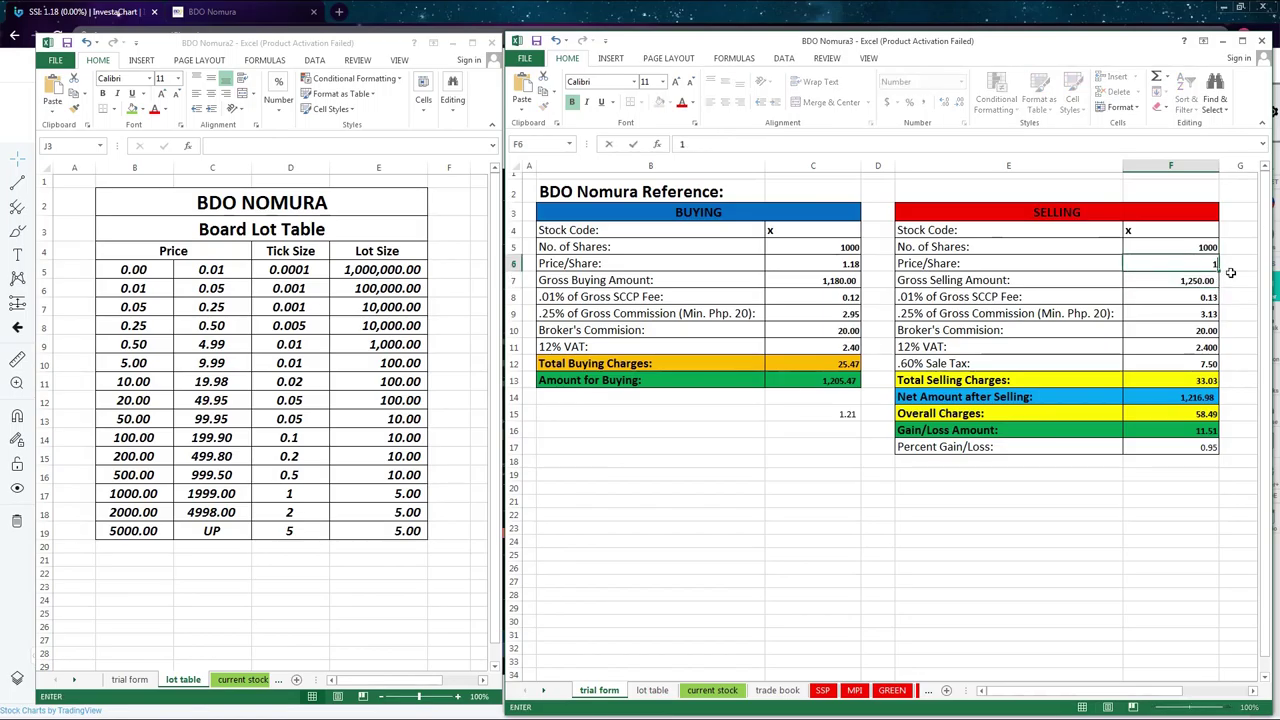
{"action": "type", "text": ".30"}
{"action": "left_click", "coordinate": [1170, 606]}
{"action": "left_click", "coordinate": [1196, 264]}
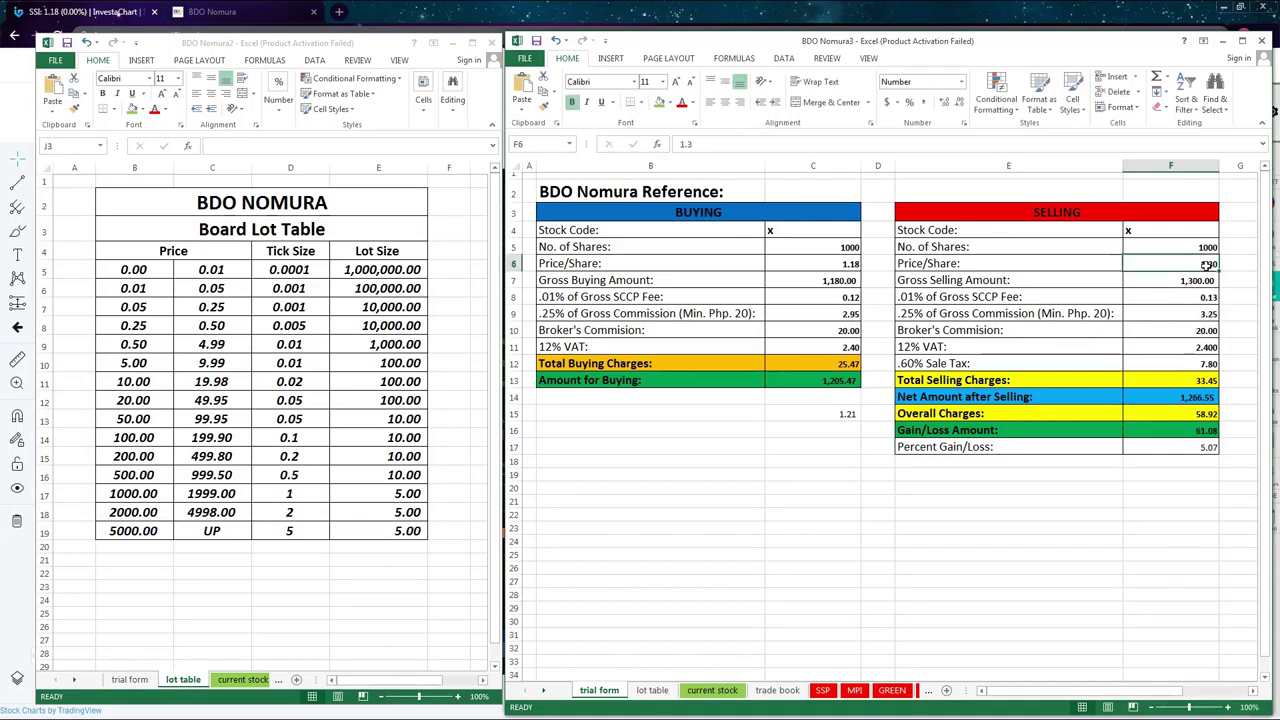
{"action": "type", "text": "1.35"}
{"action": "key", "text": "Return"}
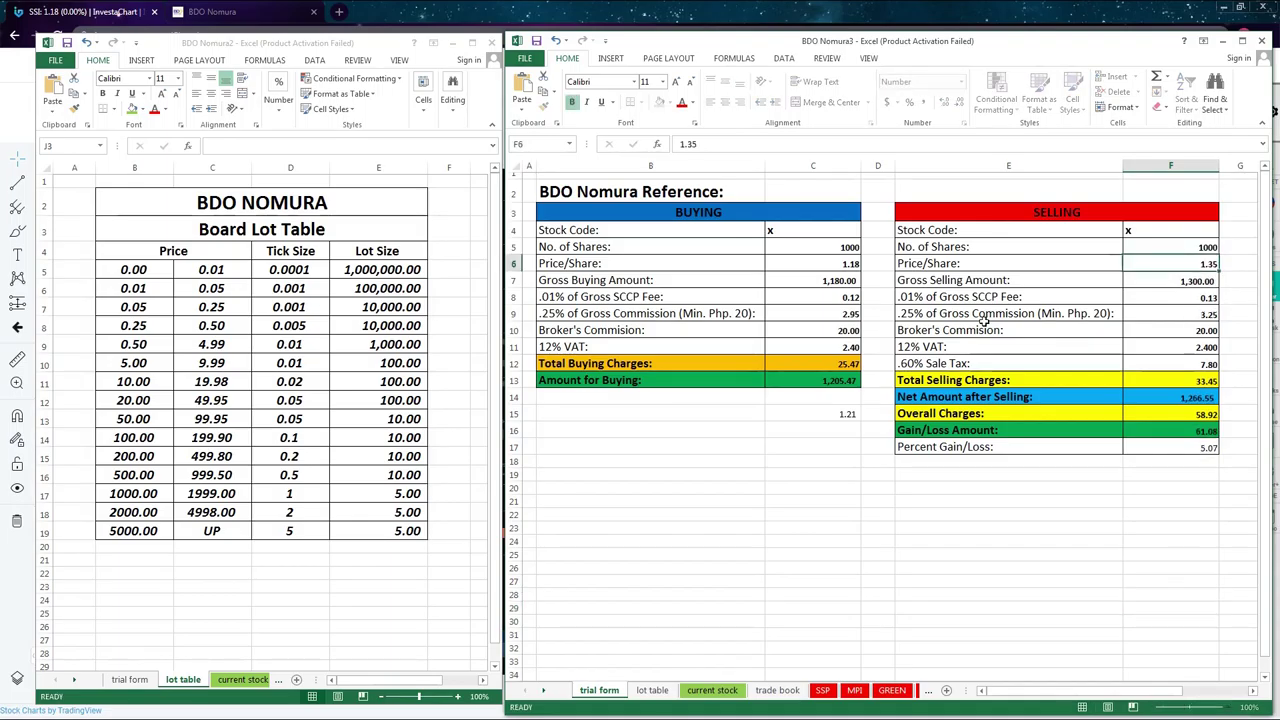
{"action": "left_click", "coordinate": [1208, 264]}
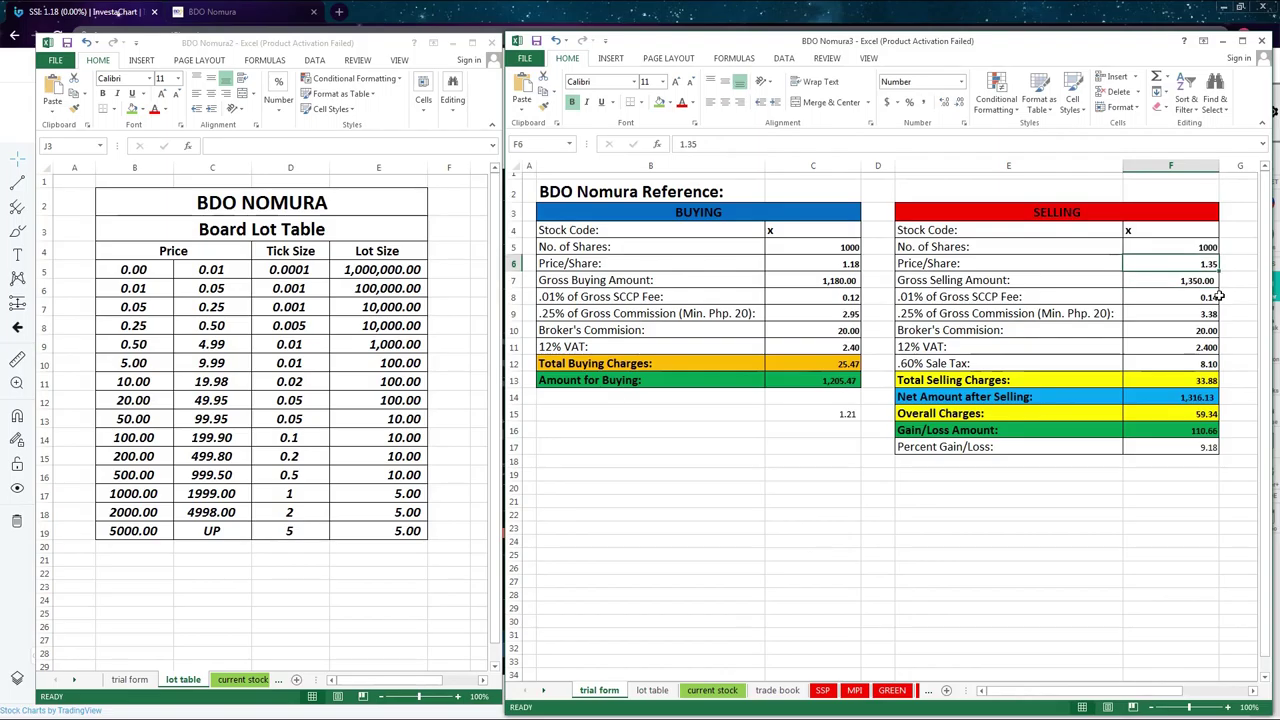
{"action": "type", "text": "1.34"}
{"action": "key", "text": "Return"}
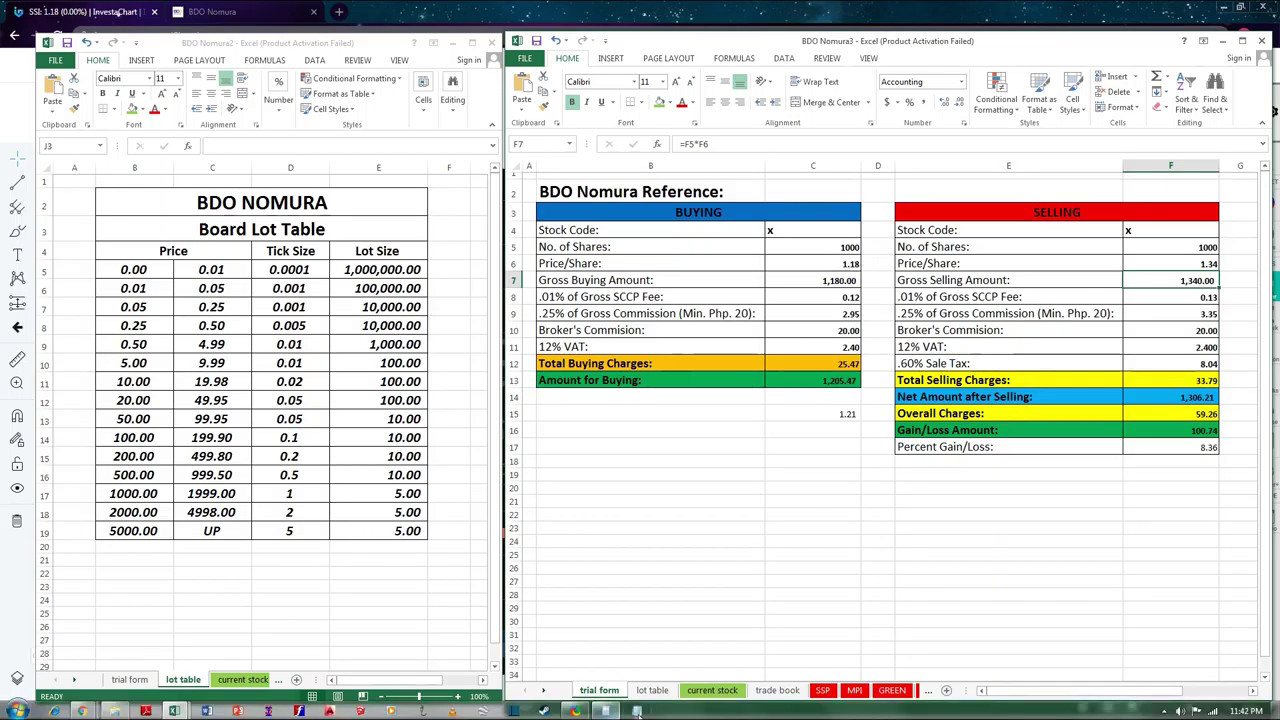
Step: Switch to Calculator, divide 0.16 by 0.05, and close it to return to the workbooks
{"action": "left_click", "coordinate": [608, 711]}
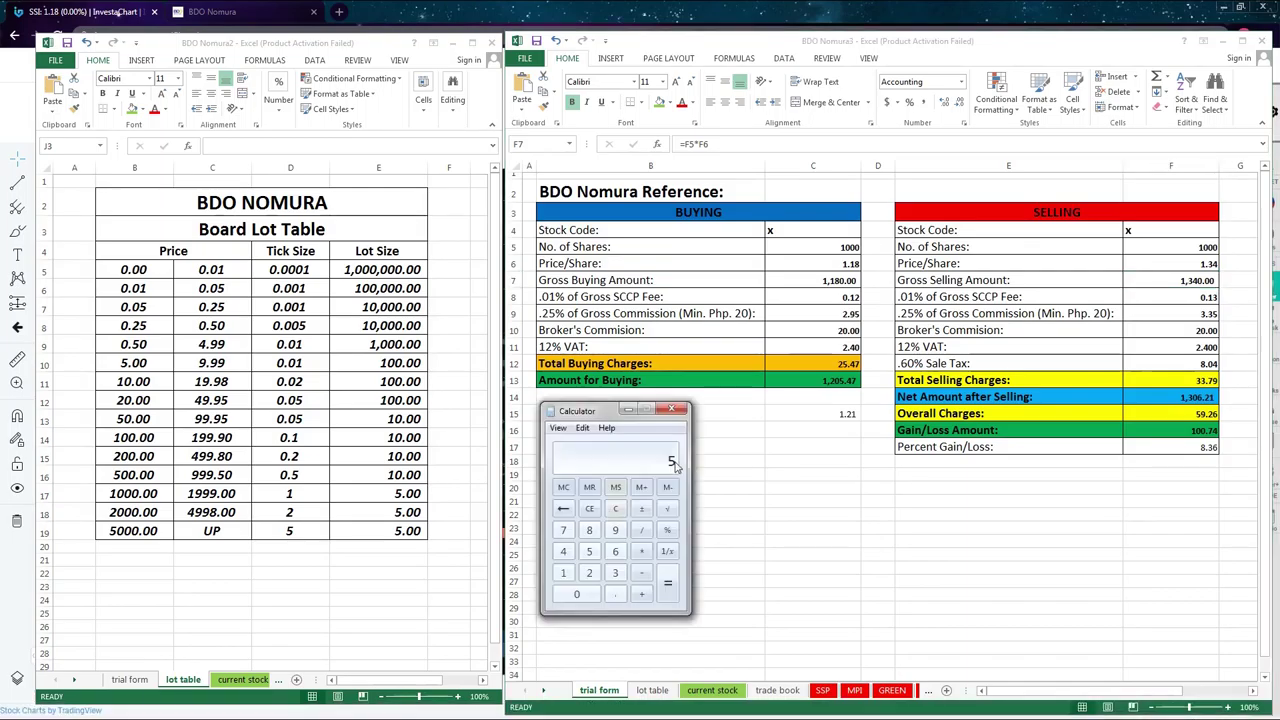
{"action": "left_click", "coordinate": [612, 510]}
{"action": "type", "text": "0.16"}
{"action": "left_click", "coordinate": [642, 531]}
{"action": "type", "text": "0."}
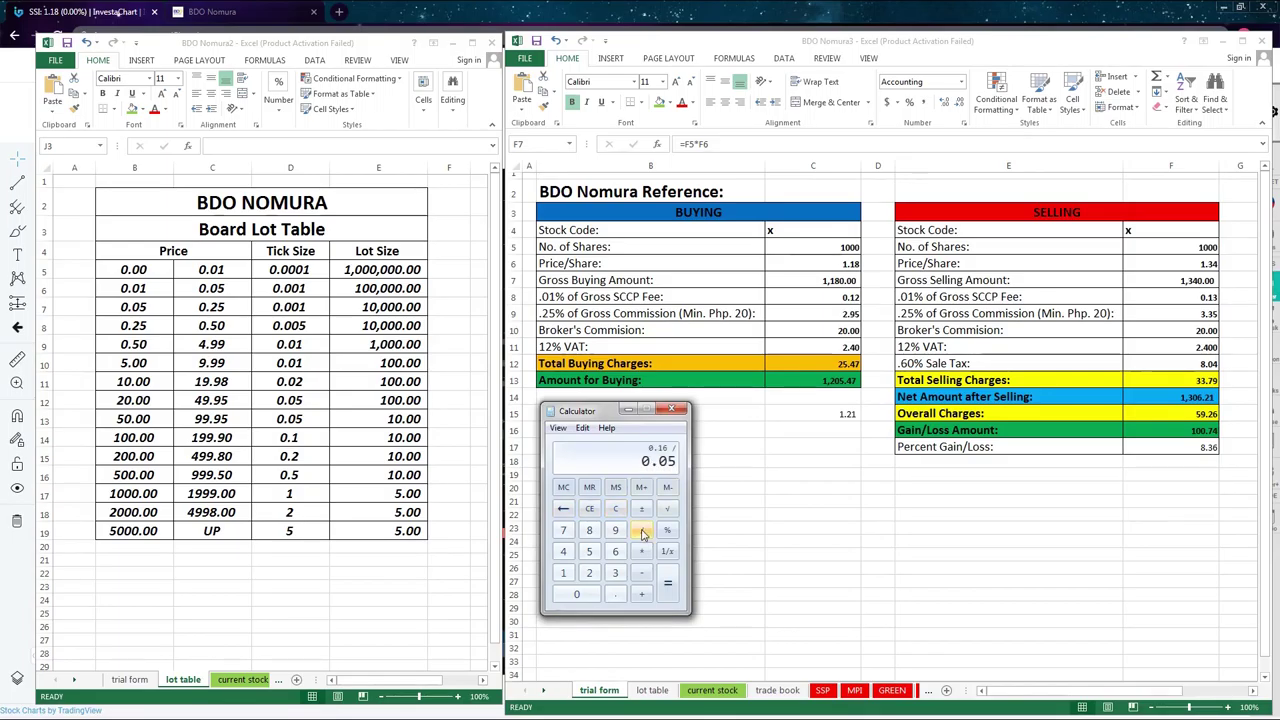
{"action": "key", "text": "Return"}
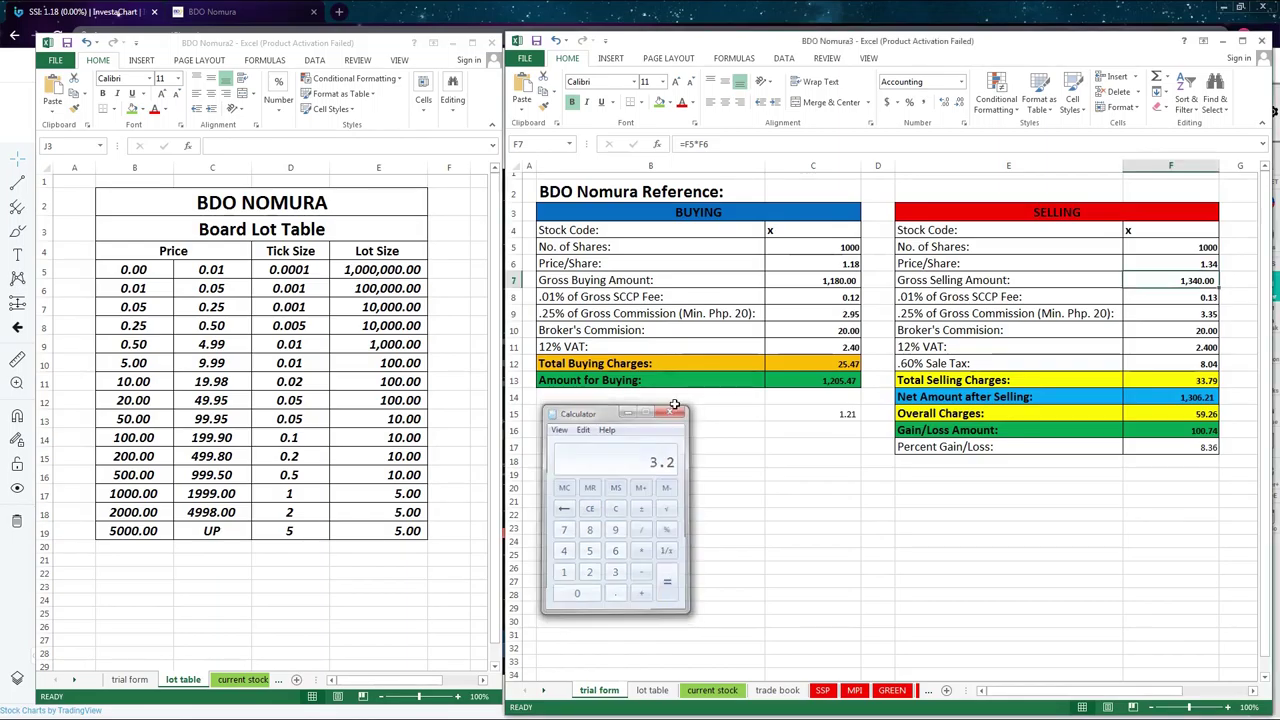
{"action": "left_click", "coordinate": [678, 410]}
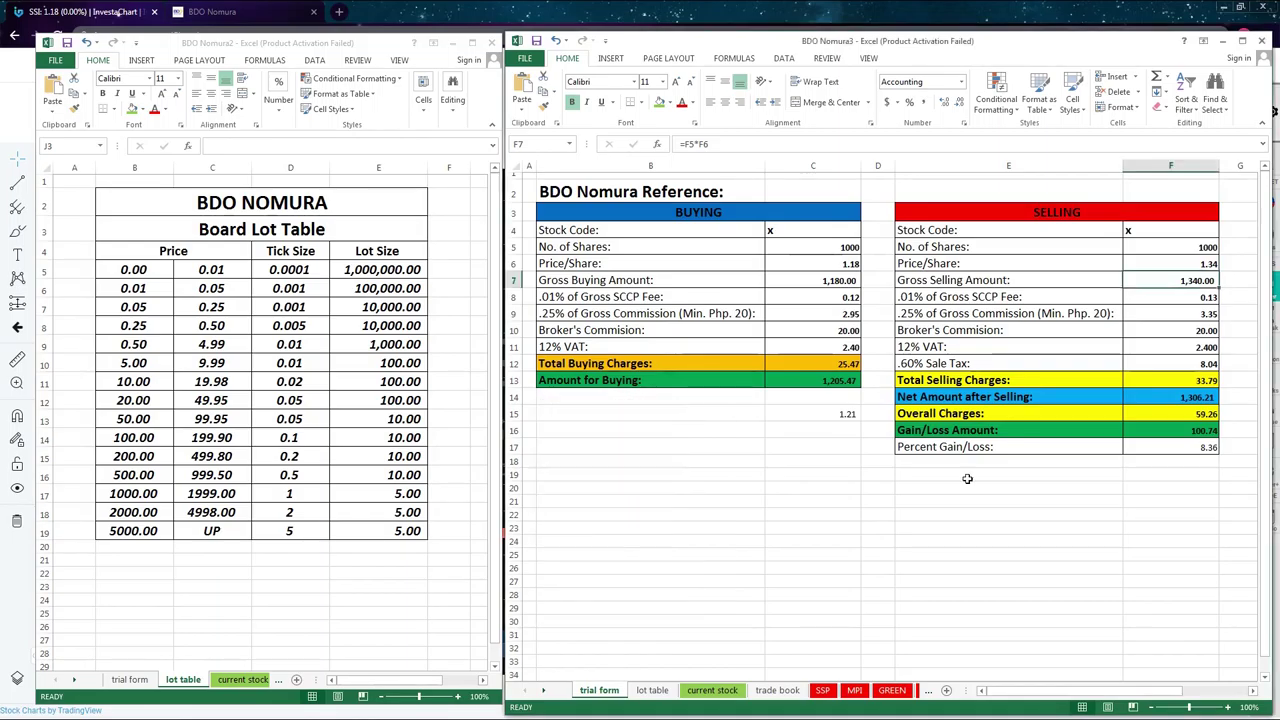
Step: Set the buying number of shares in the trial form to 7000
{"action": "left_click", "coordinate": [830, 249]}
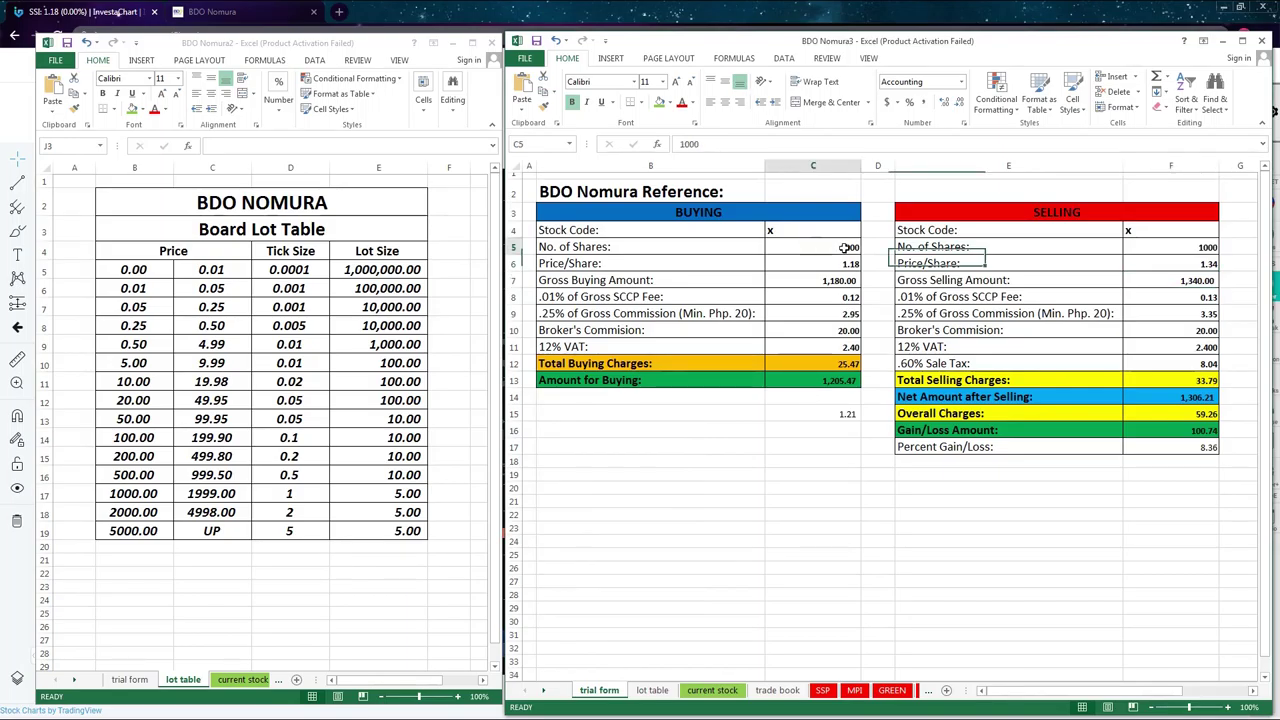
{"action": "type", "text": "500"}
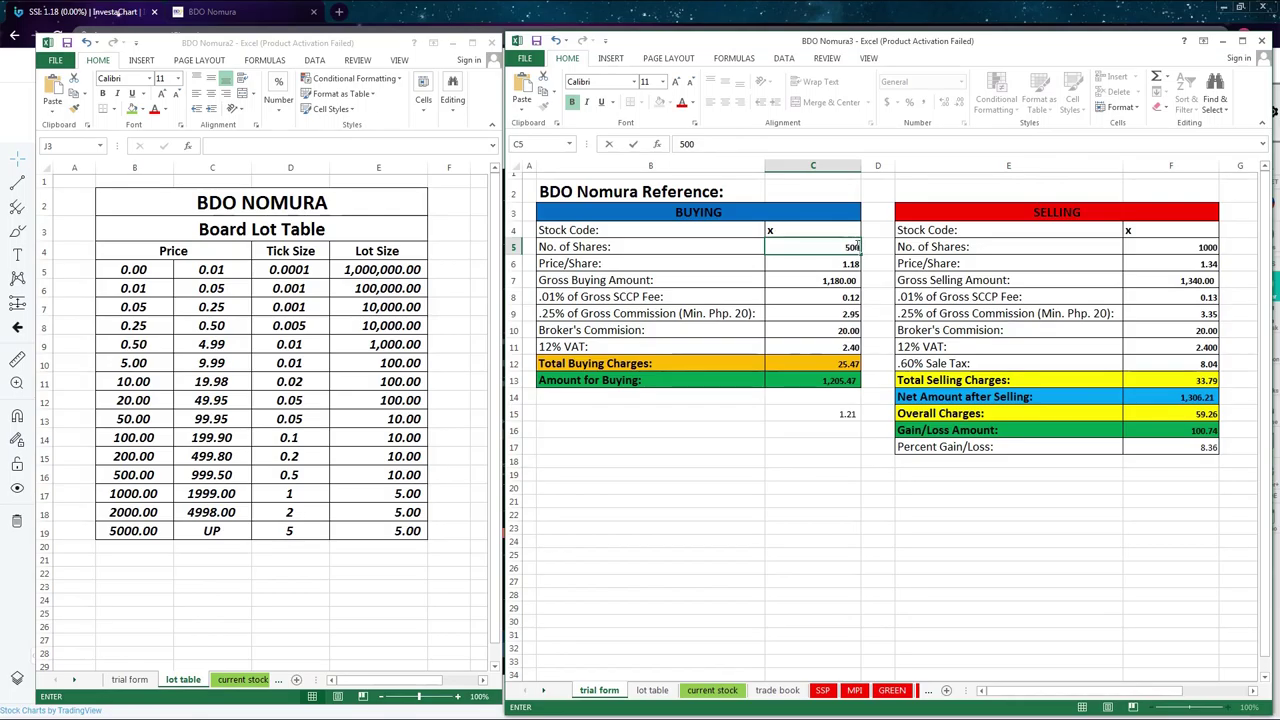
{"action": "left_click", "coordinate": [852, 245]}
{"action": "key", "text": "Return"}
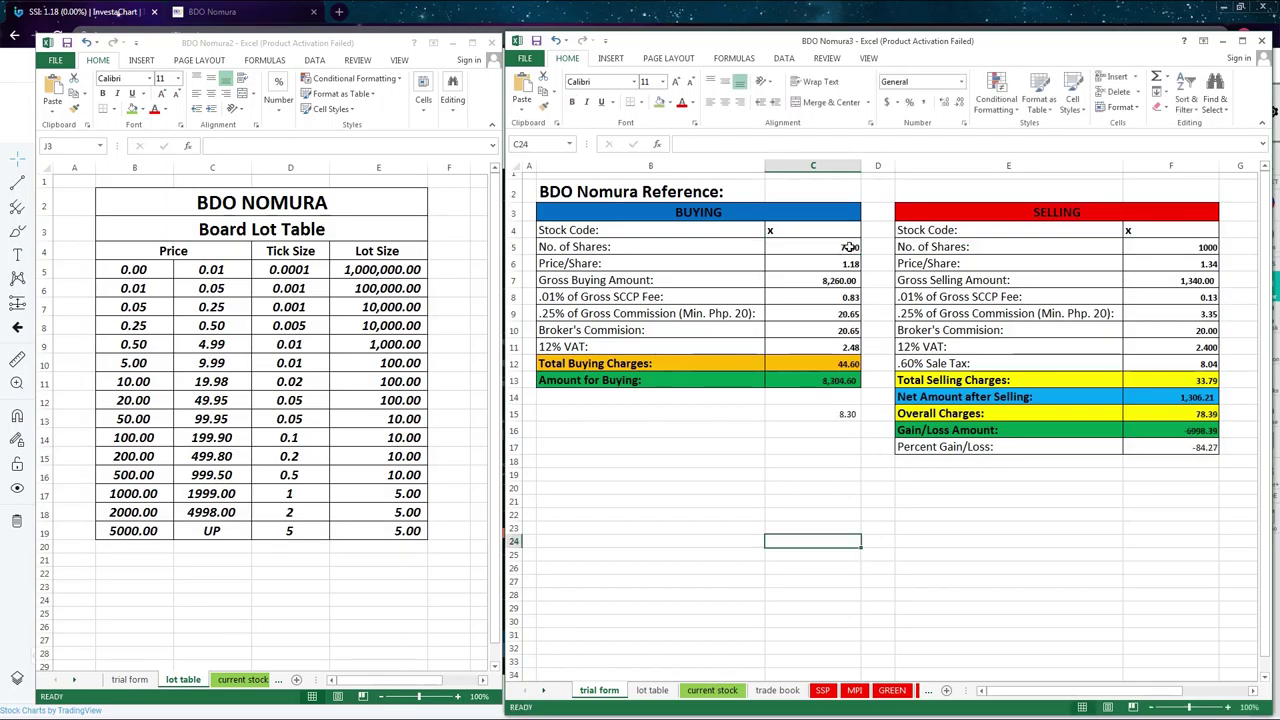
{"action": "left_click", "coordinate": [852, 250]}
{"action": "left_click", "coordinate": [855, 264]}
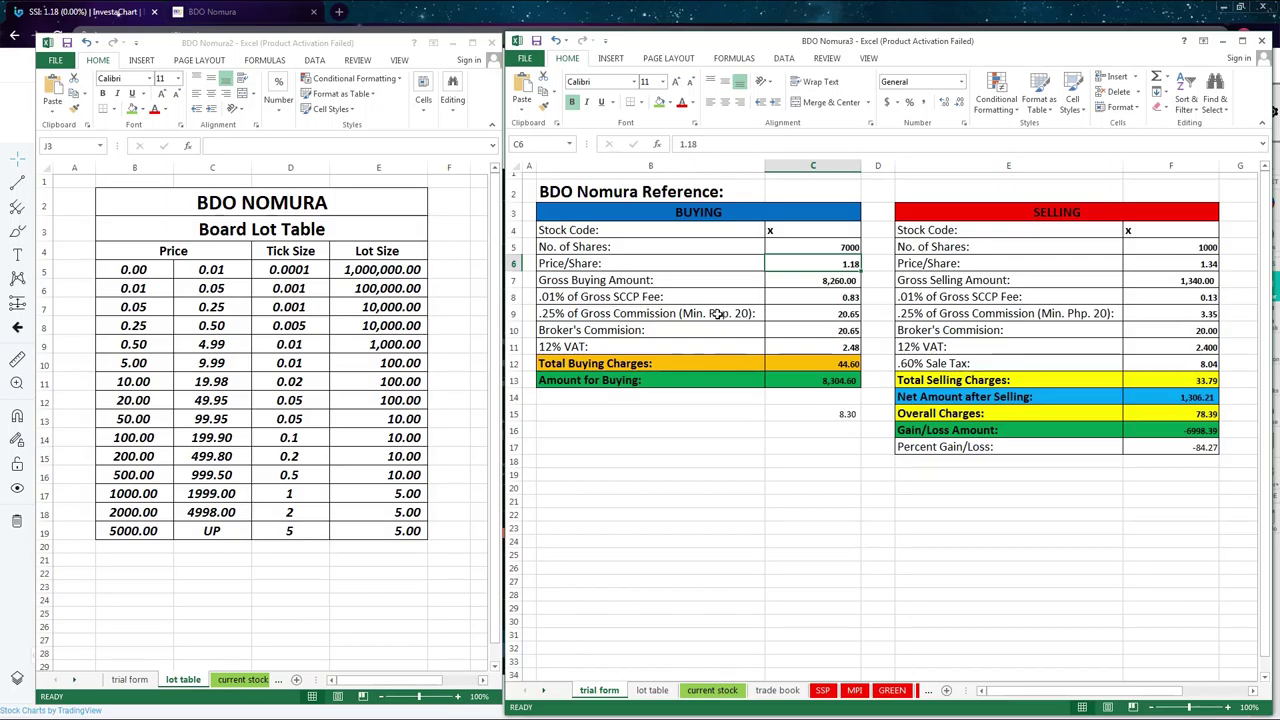
Step: Change the divisor in the cost-per-share formula in cell C15 to 7000
{"action": "left_click", "coordinate": [851, 413]}
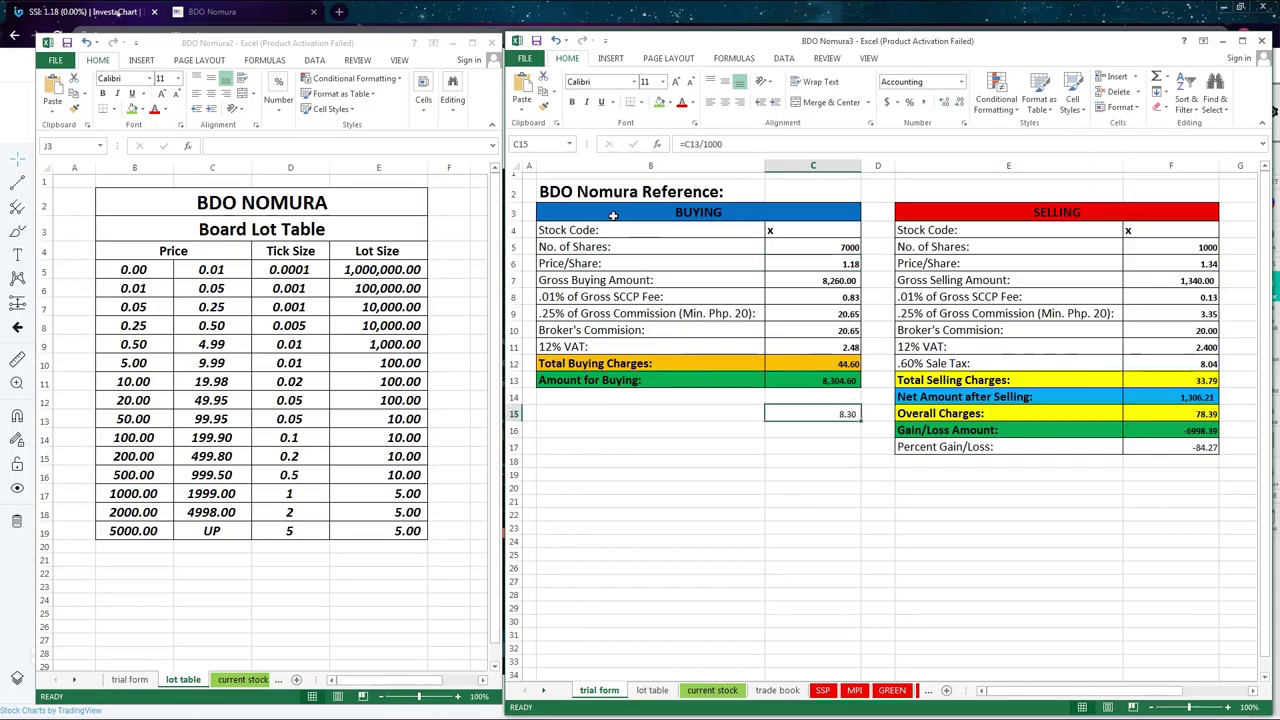
{"action": "left_click", "coordinate": [727, 144]}
{"action": "left_click_drag", "start_coordinate": [727, 144], "coordinate": [707, 145]}
{"action": "type", "text": "7"}
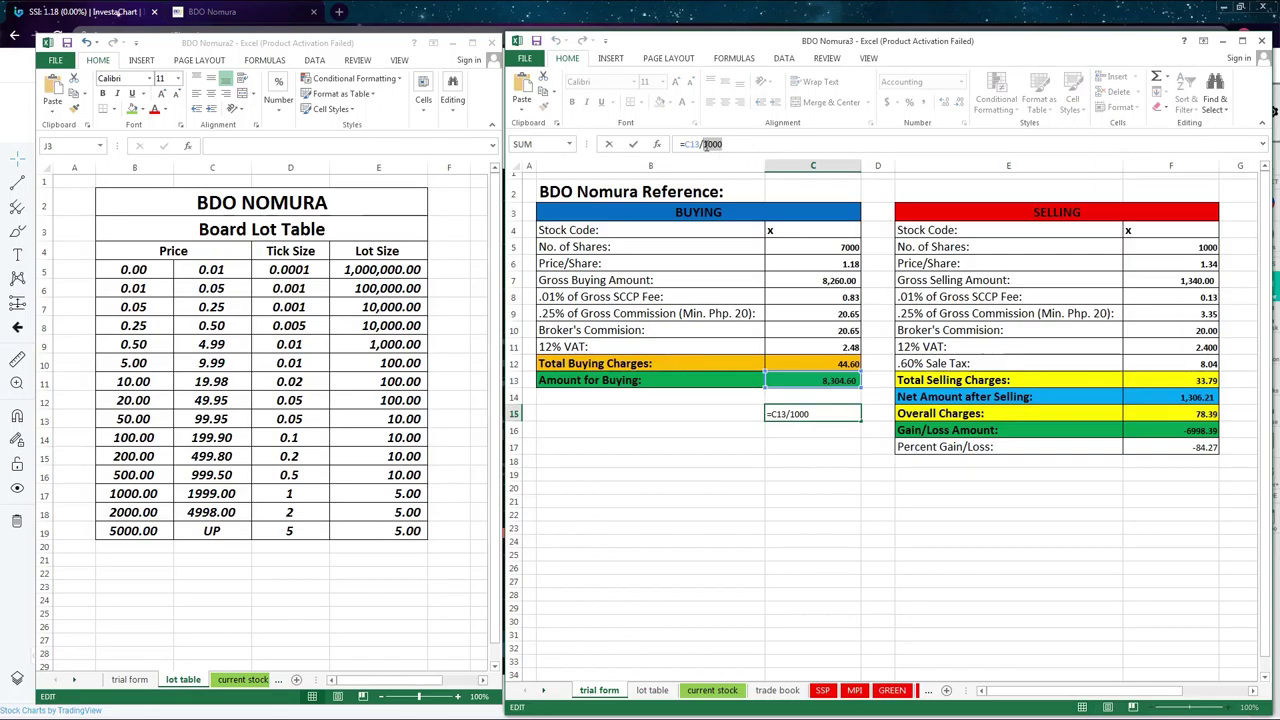
{"action": "type", "text": "00"}
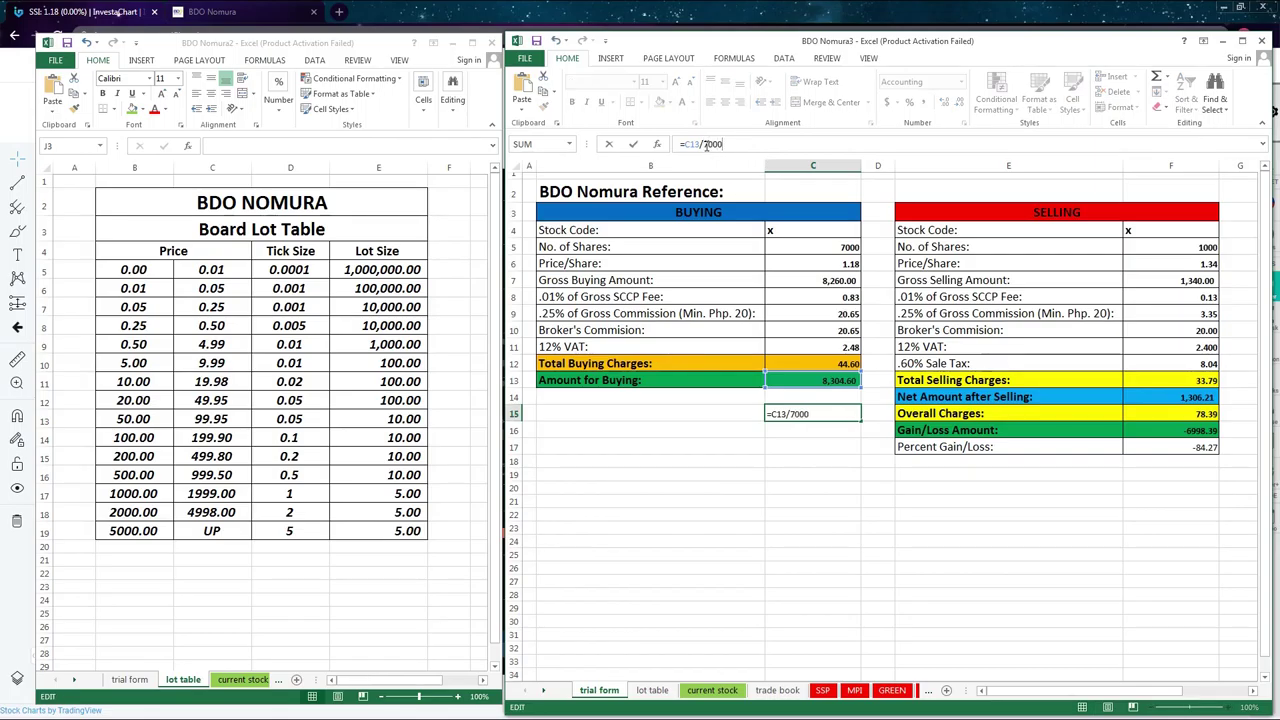
{"action": "key", "text": "Return"}
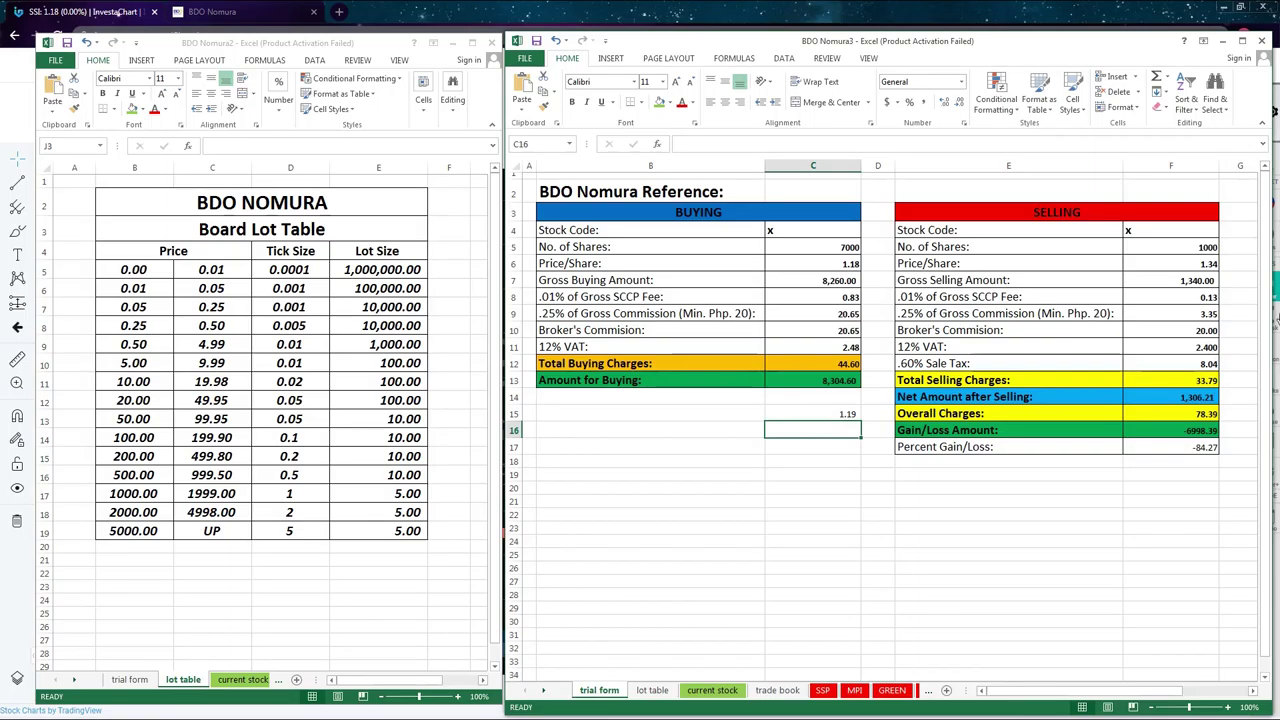
Step: Set the selling number of shares in the trial form to 7000 and the selling price per share to 1.30
{"action": "left_click", "coordinate": [1212, 250]}
{"action": "type", "text": "7"}
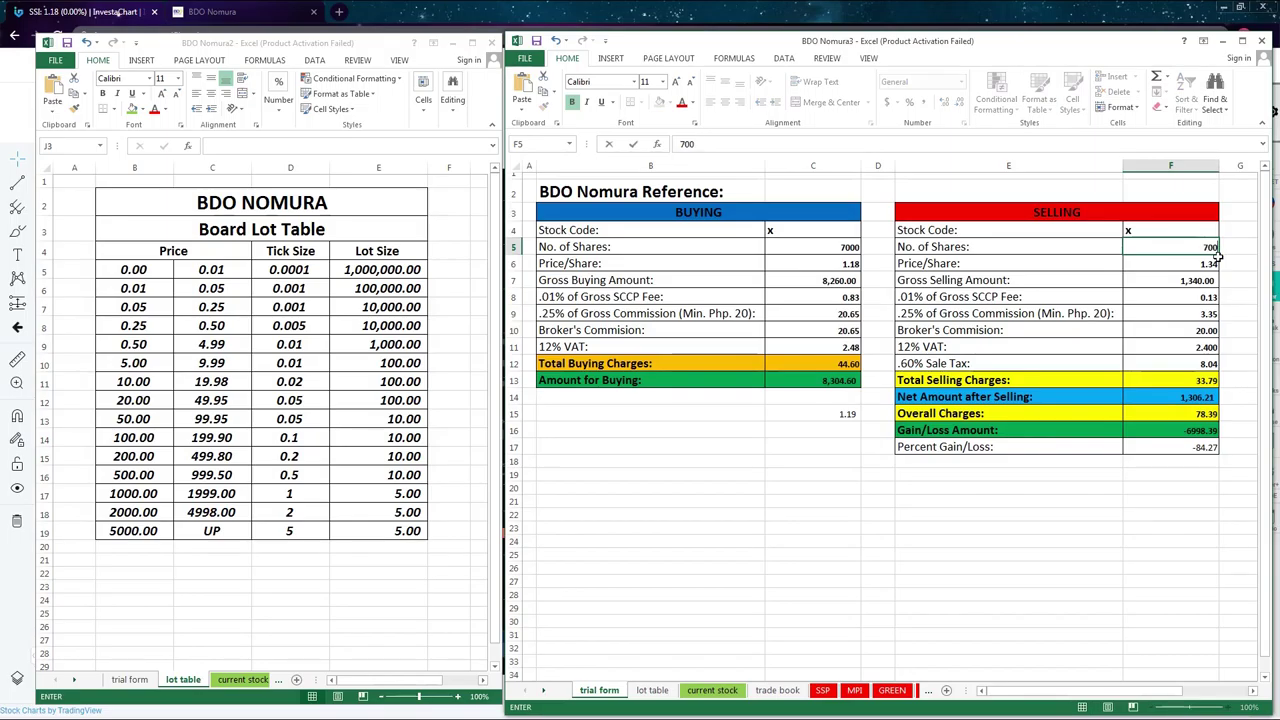
{"action": "type", "text": "000"}
{"action": "left_click", "coordinate": [1148, 568]}
{"action": "left_click", "coordinate": [1212, 264]}
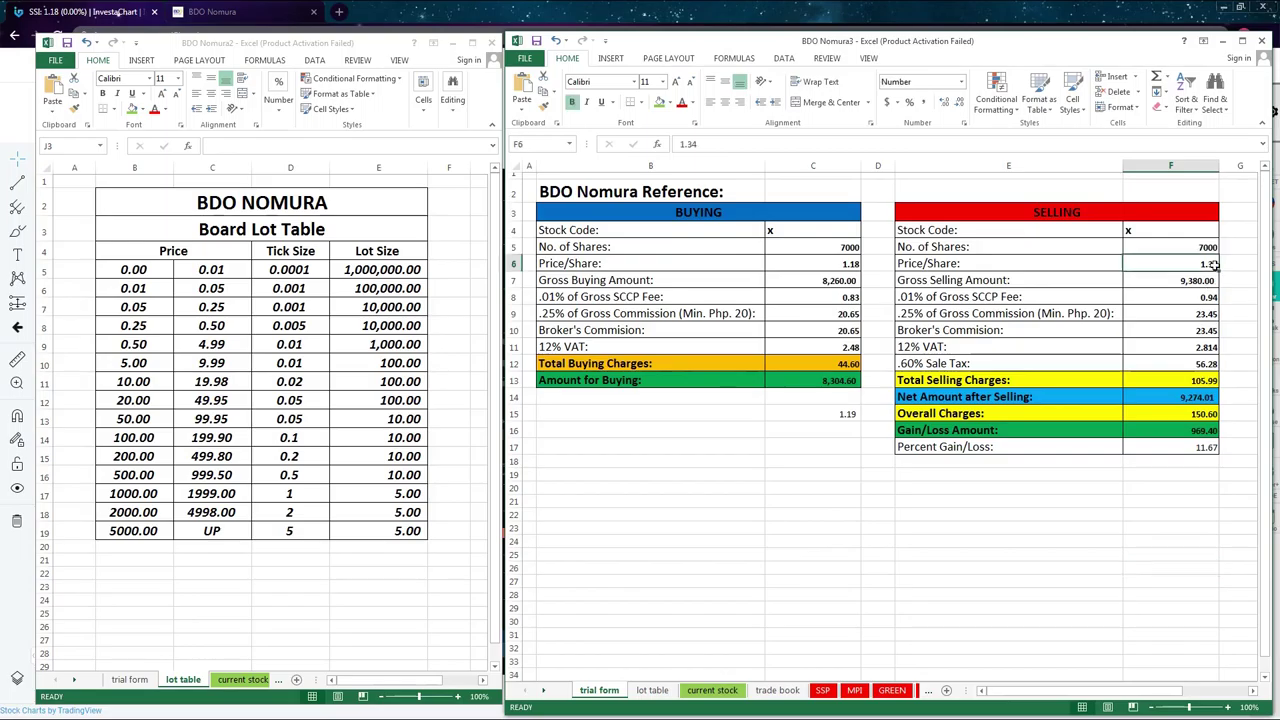
{"action": "type", "text": "1."}
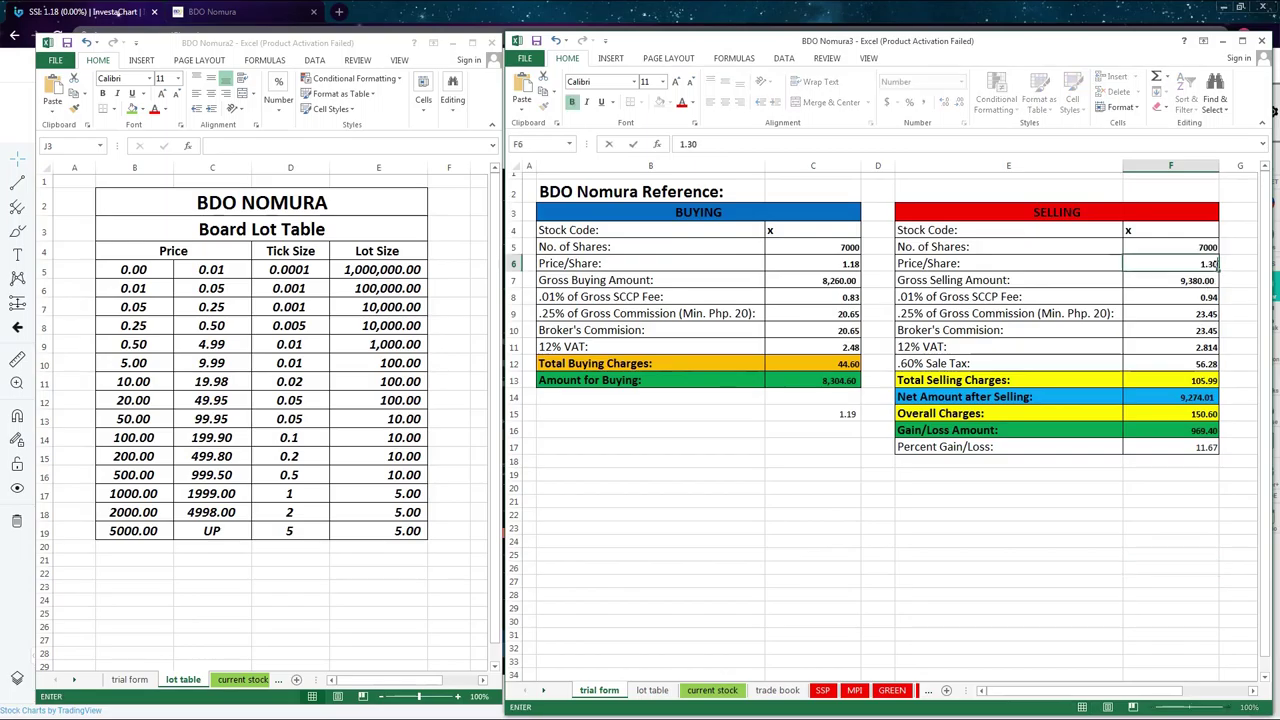
{"action": "key", "text": "Return"}
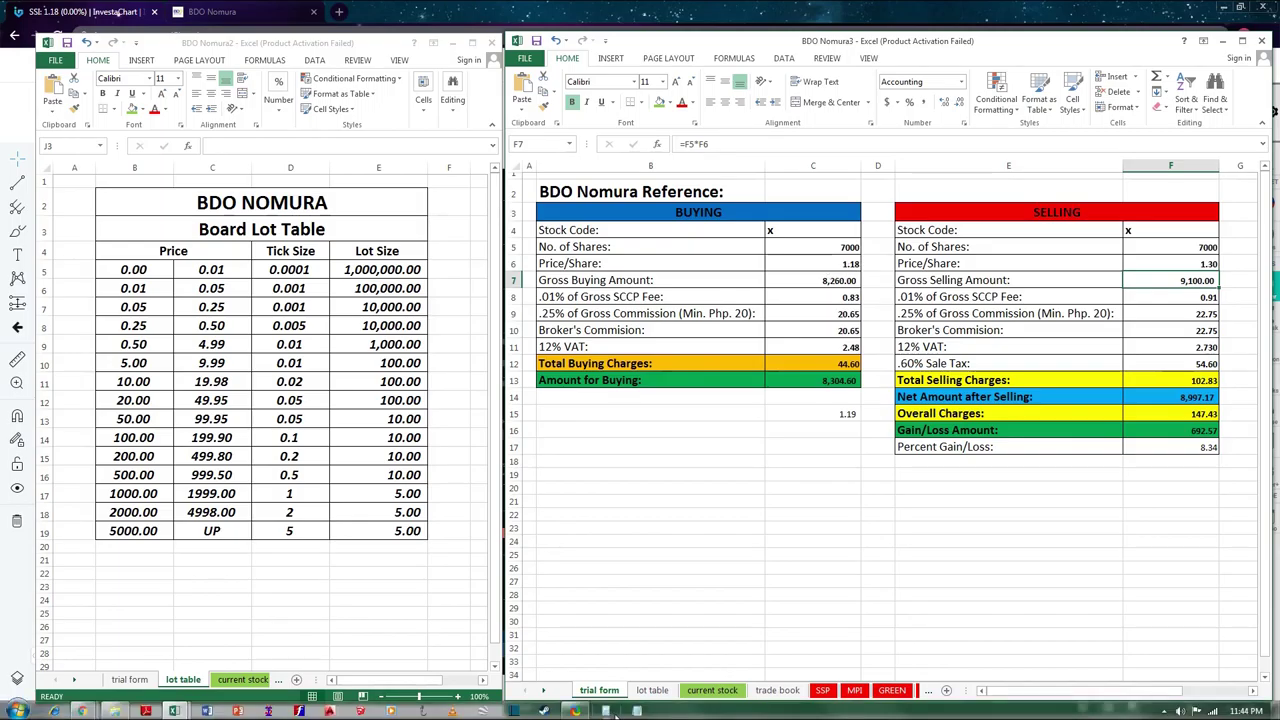
Step: Switch to Calculator, divide 0.12 by 0.05, and close it to return to the workbooks
{"action": "left_click", "coordinate": [612, 711]}
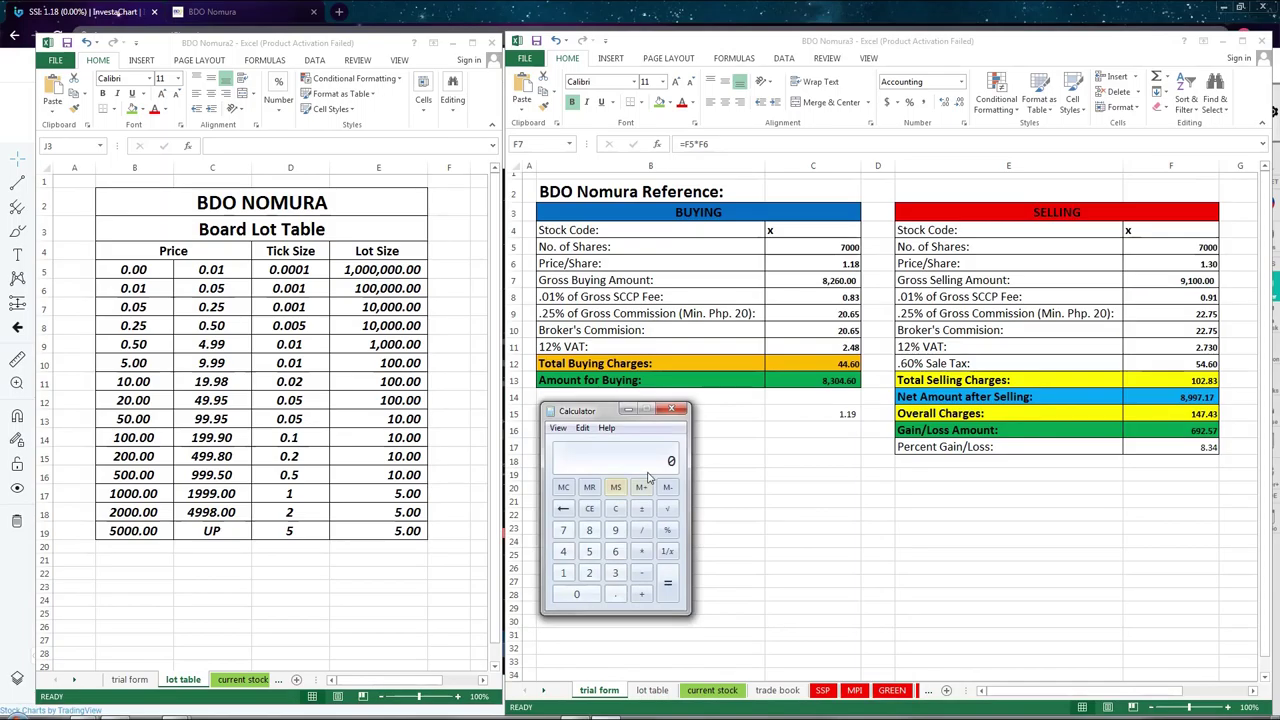
{"action": "left_click", "coordinate": [616, 597]}
{"action": "left_click", "coordinate": [563, 573]}
{"action": "left_click", "coordinate": [589, 573]}
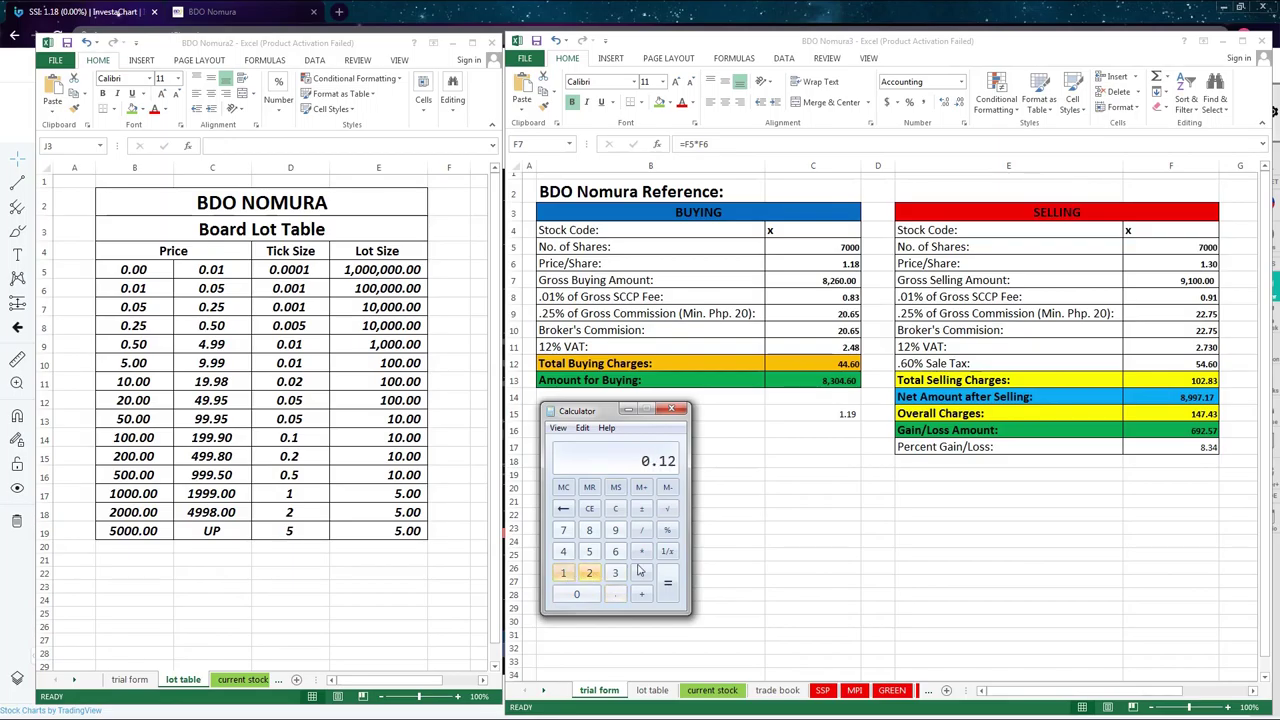
{"action": "left_click", "coordinate": [643, 530]}
{"action": "left_click", "coordinate": [616, 594]}
{"action": "left_click", "coordinate": [576, 594]}
{"action": "left_click", "coordinate": [589, 551]}
{"action": "left_click", "coordinate": [668, 583]}
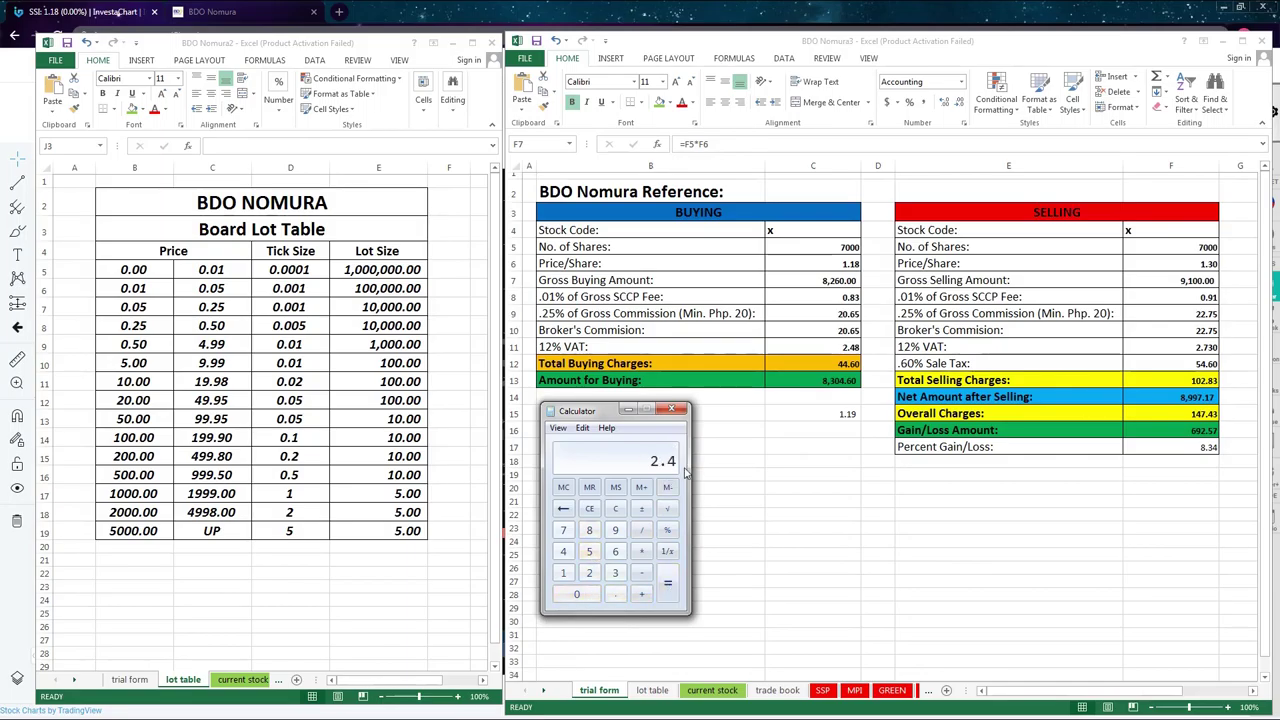
{"action": "left_click", "coordinate": [674, 411]}
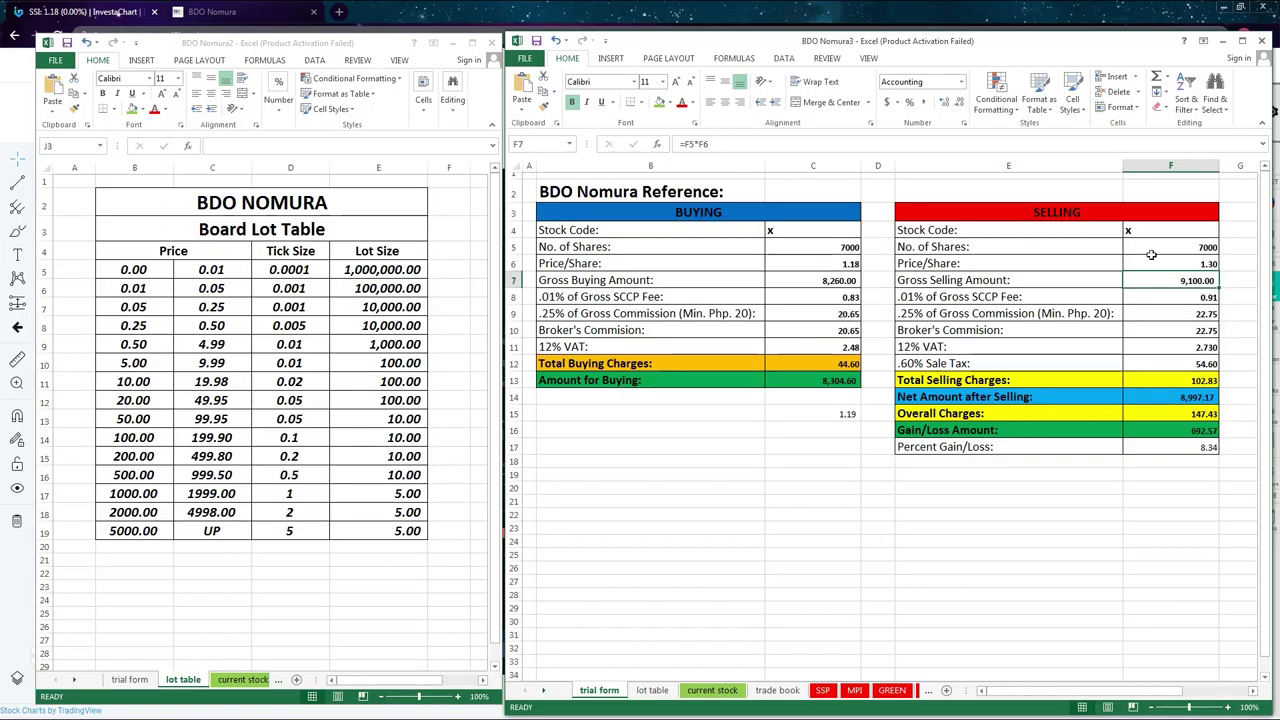
Step: Try 1.15 as the selling price per share in the trial form and replace it with 1
{"action": "left_click", "coordinate": [1203, 266]}
{"action": "type", "text": "1.15"}
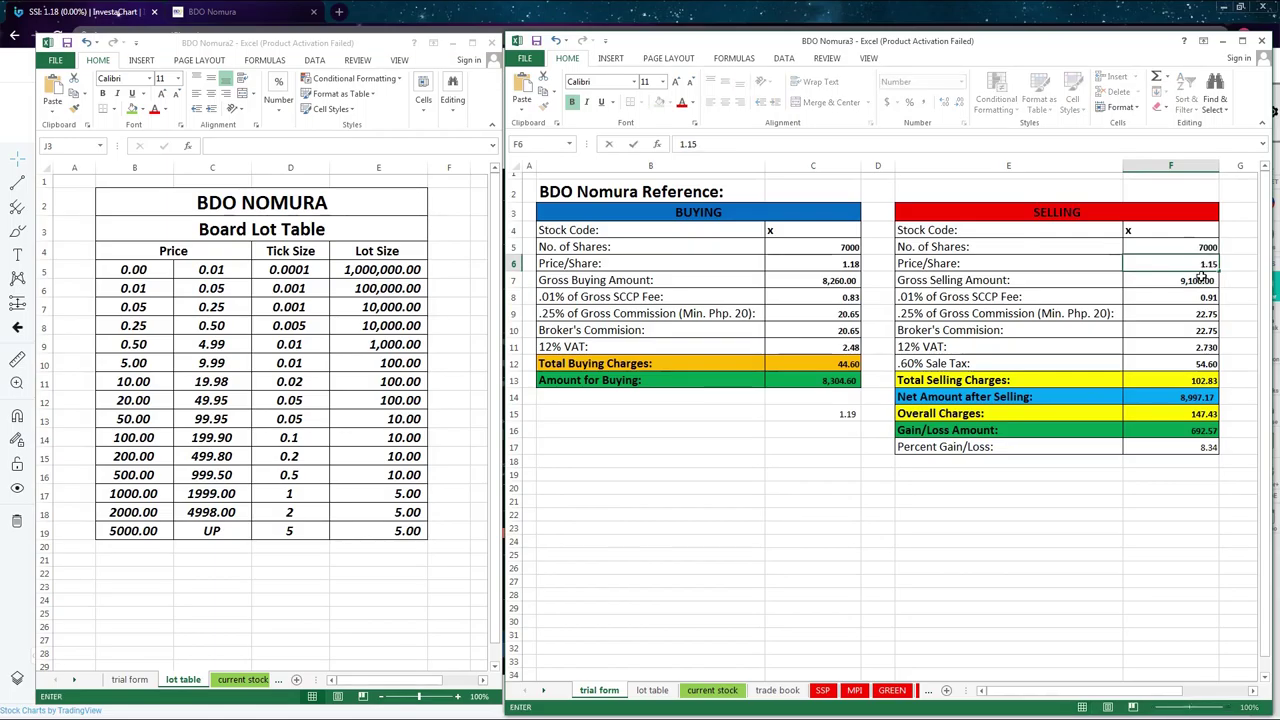
{"action": "left_click", "coordinate": [1157, 610]}
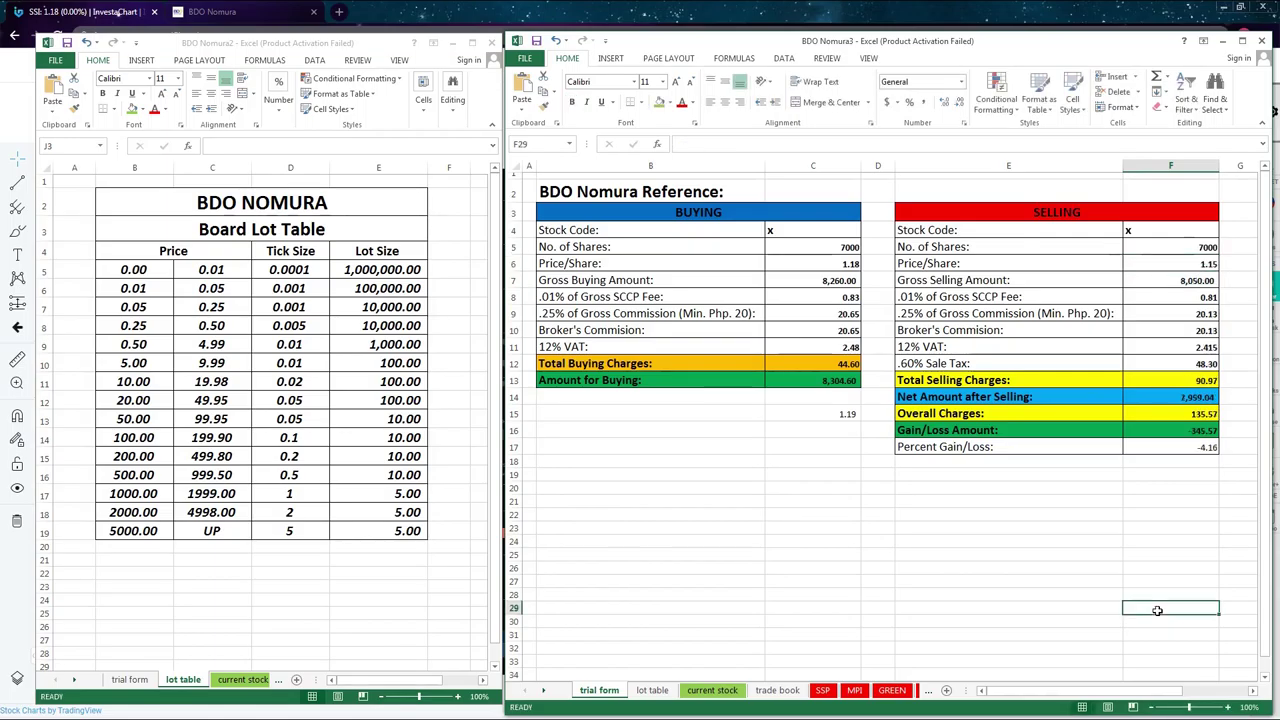
{"action": "left_click", "coordinate": [1207, 262]}
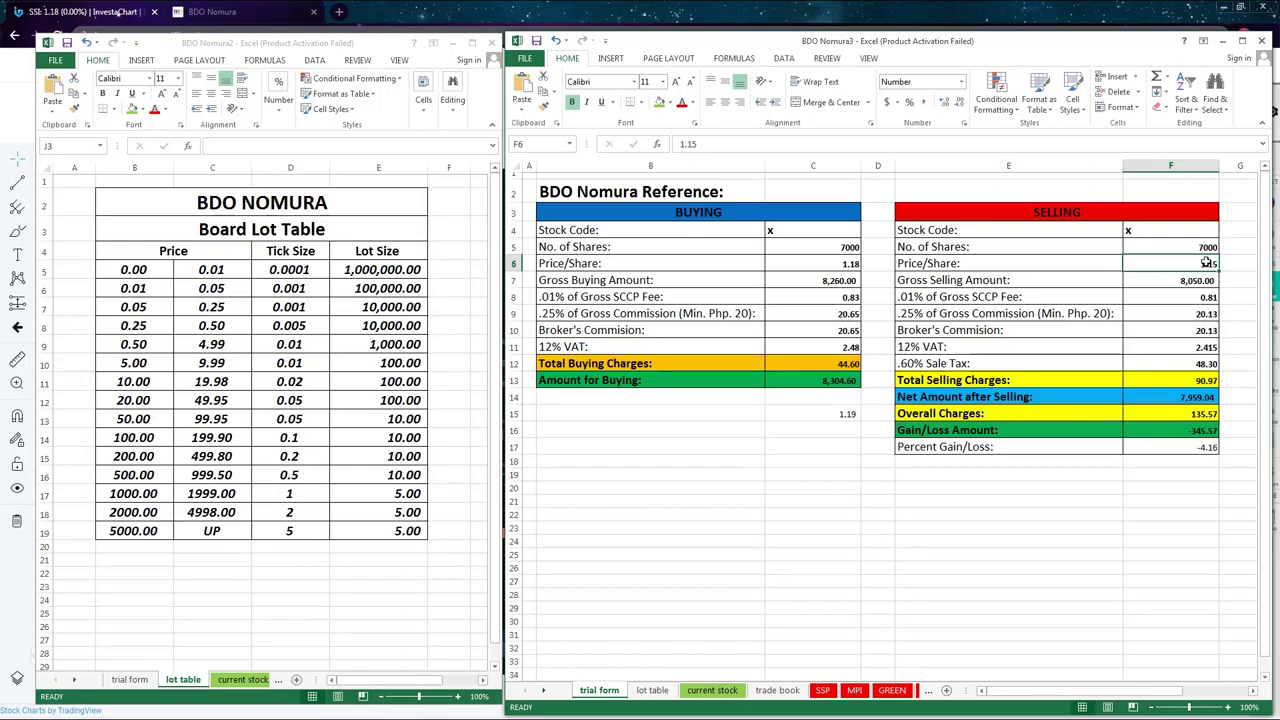
{"action": "type", "text": "1"}
{"action": "key", "text": "Return"}
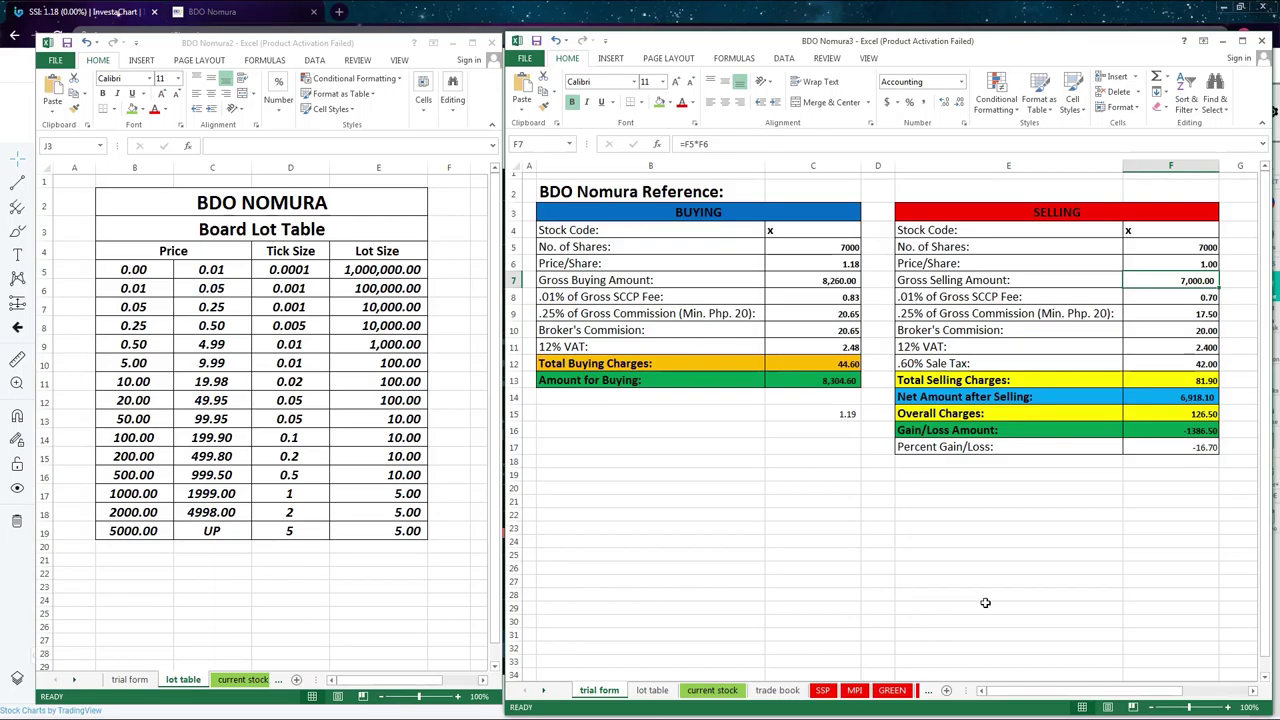
Step: Set the buying number of shares in the trial form to 21000 and start entering the buying price per share
{"action": "left_click", "coordinate": [850, 249]}
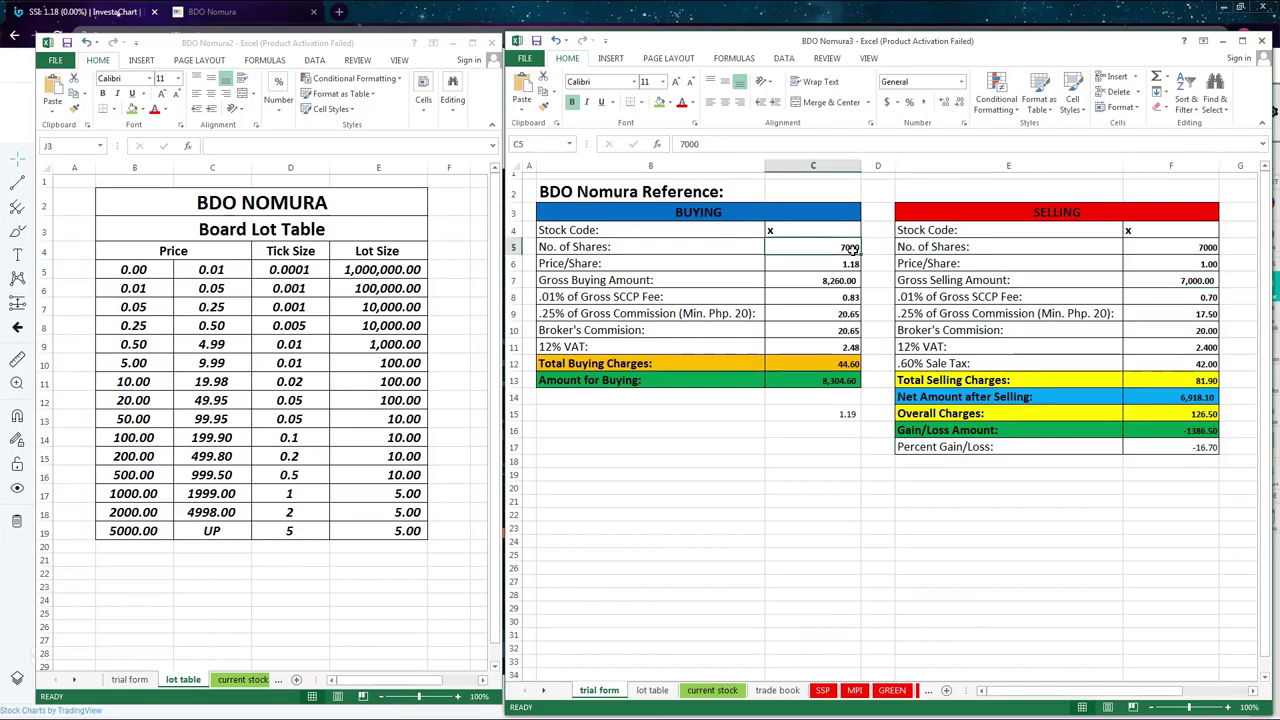
{"action": "type", "text": "21000"}
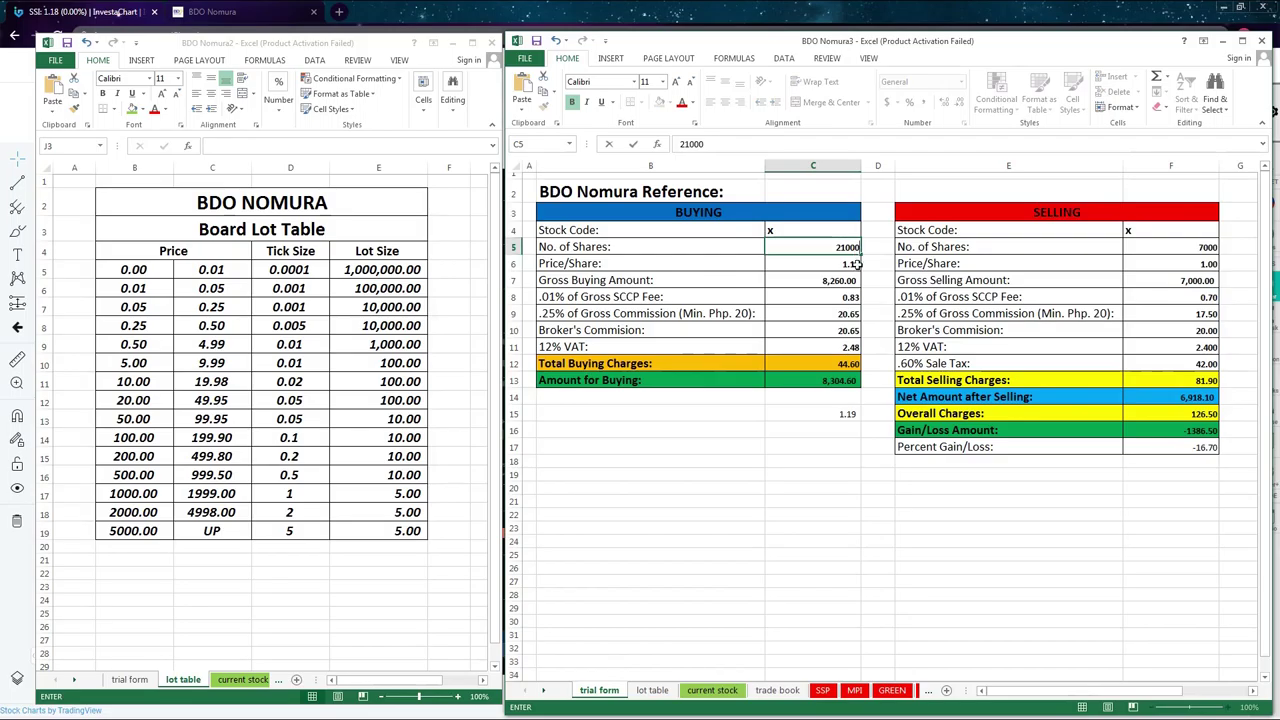
{"action": "key", "text": "Return"}
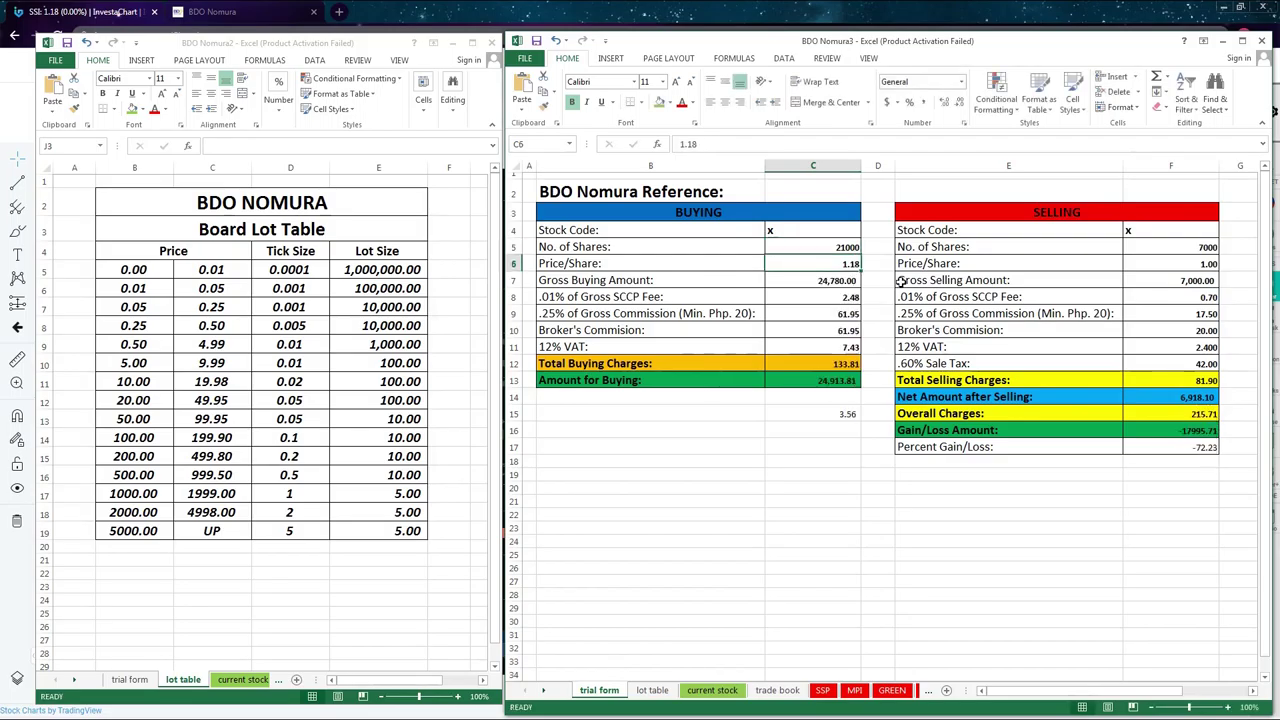
{"action": "type", "text": "1."}
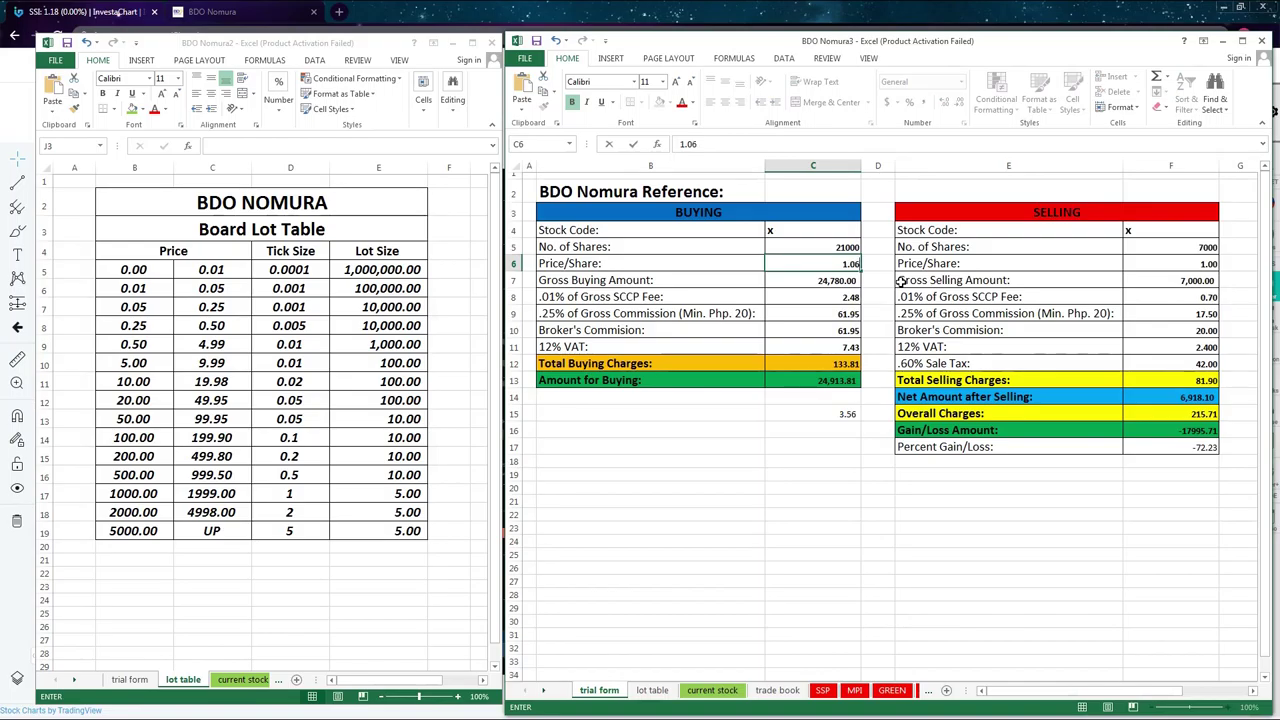
{"action": "key", "text": "BackSpace"}
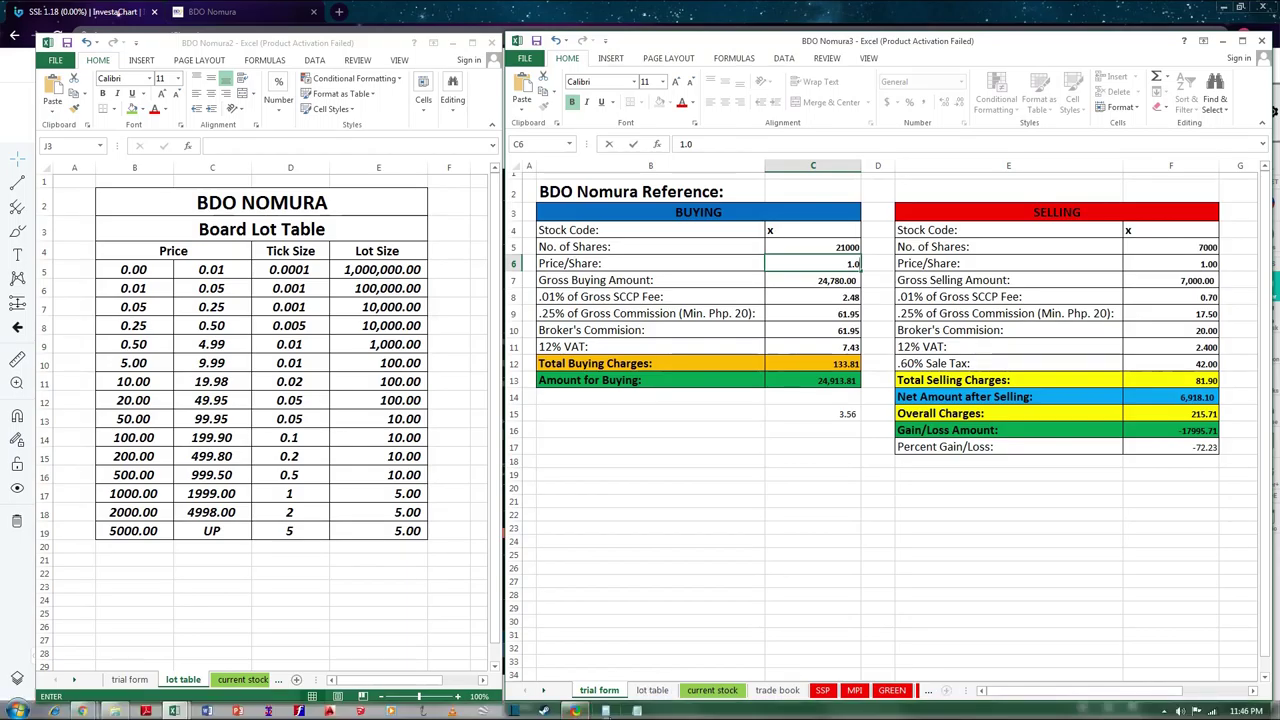
Step: Switch to Calculator and add up the three share prices 1.18, 1 and 1
{"action": "left_click", "coordinate": [605, 710]}
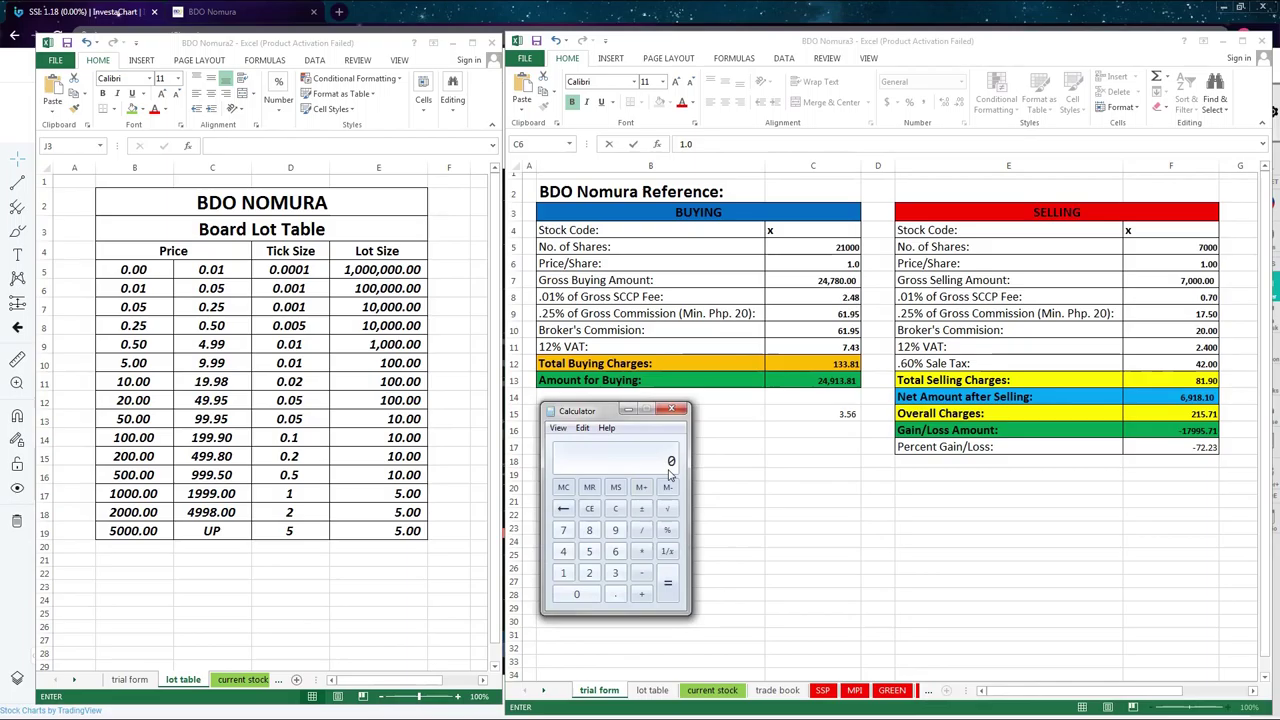
{"action": "left_click", "coordinate": [615, 594]}
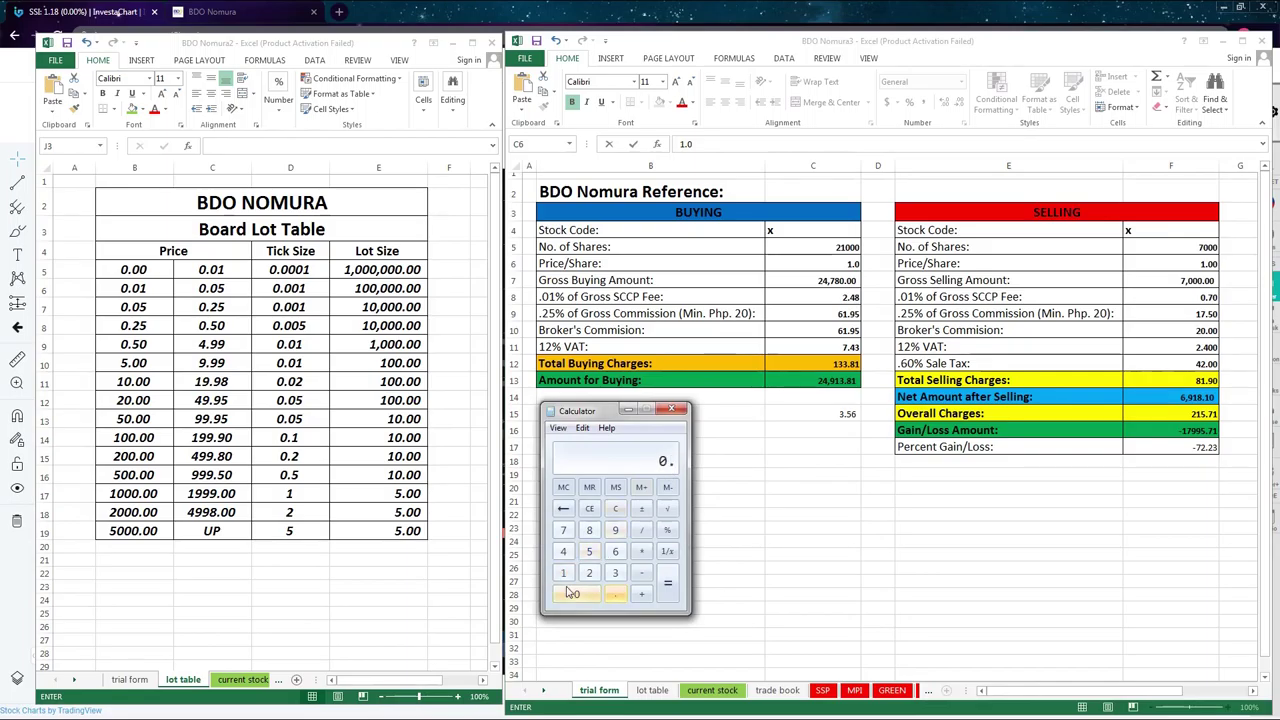
{"action": "left_click", "coordinate": [563, 508]}
{"action": "left_click", "coordinate": [563, 573]}
{"action": "left_click", "coordinate": [615, 594]}
{"action": "left_click", "coordinate": [563, 573]}
{"action": "left_click", "coordinate": [590, 530]}
{"action": "left_click", "coordinate": [641, 594]}
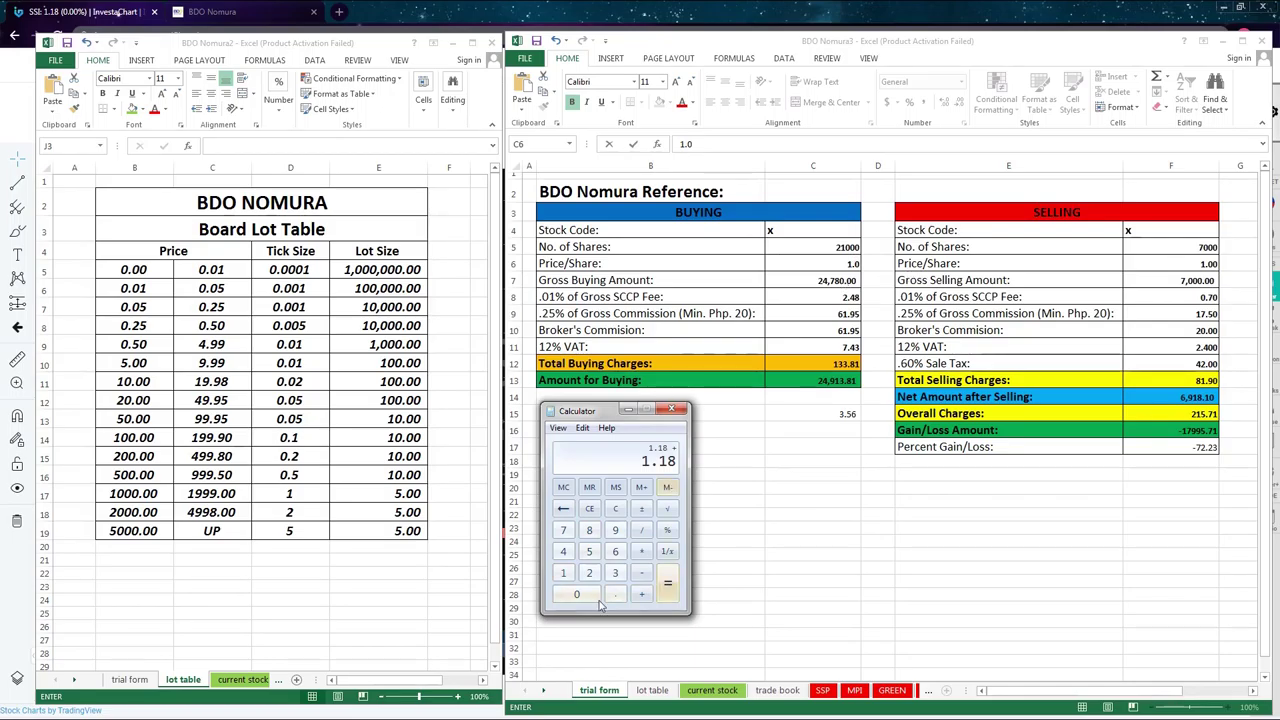
{"action": "left_click", "coordinate": [563, 572]}
{"action": "left_click", "coordinate": [640, 597]}
{"action": "left_click", "coordinate": [566, 573]}
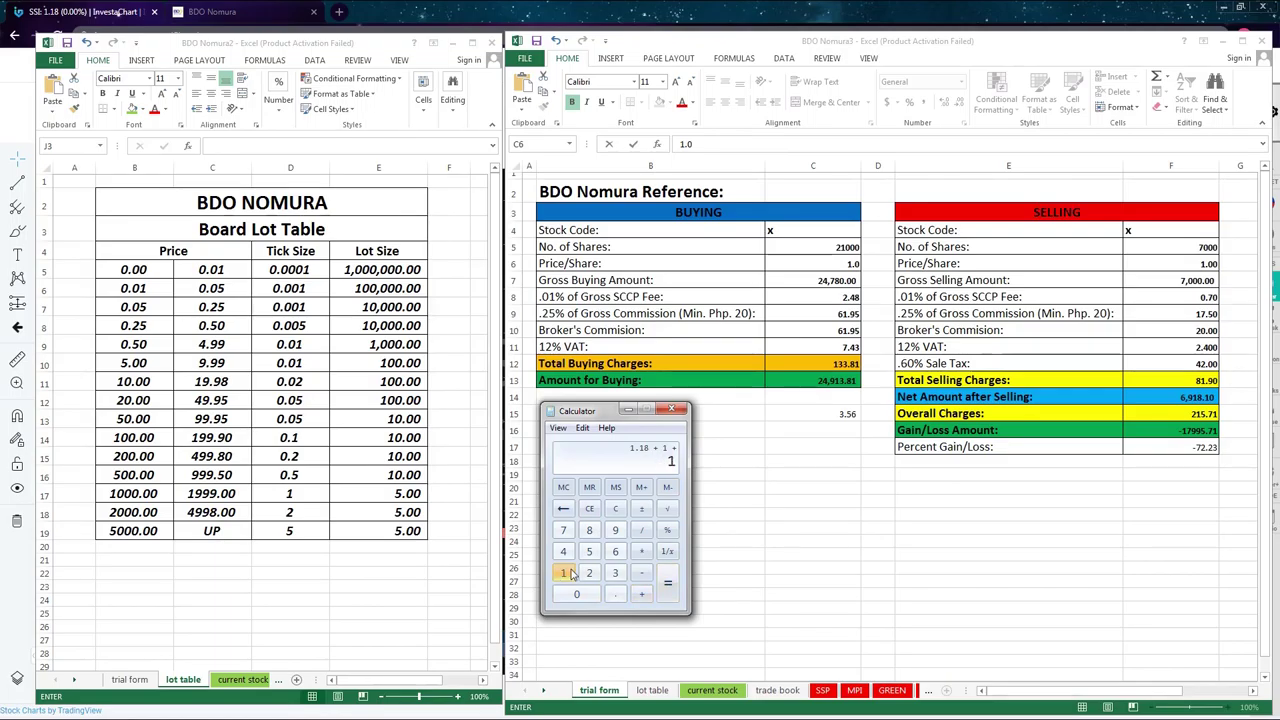
{"action": "left_click", "coordinate": [667, 585]}
Step: Divide the sum by 3, close Calculator, and set the buying price per share in the trial form to 1.06
{"action": "left_click", "coordinate": [641, 530]}
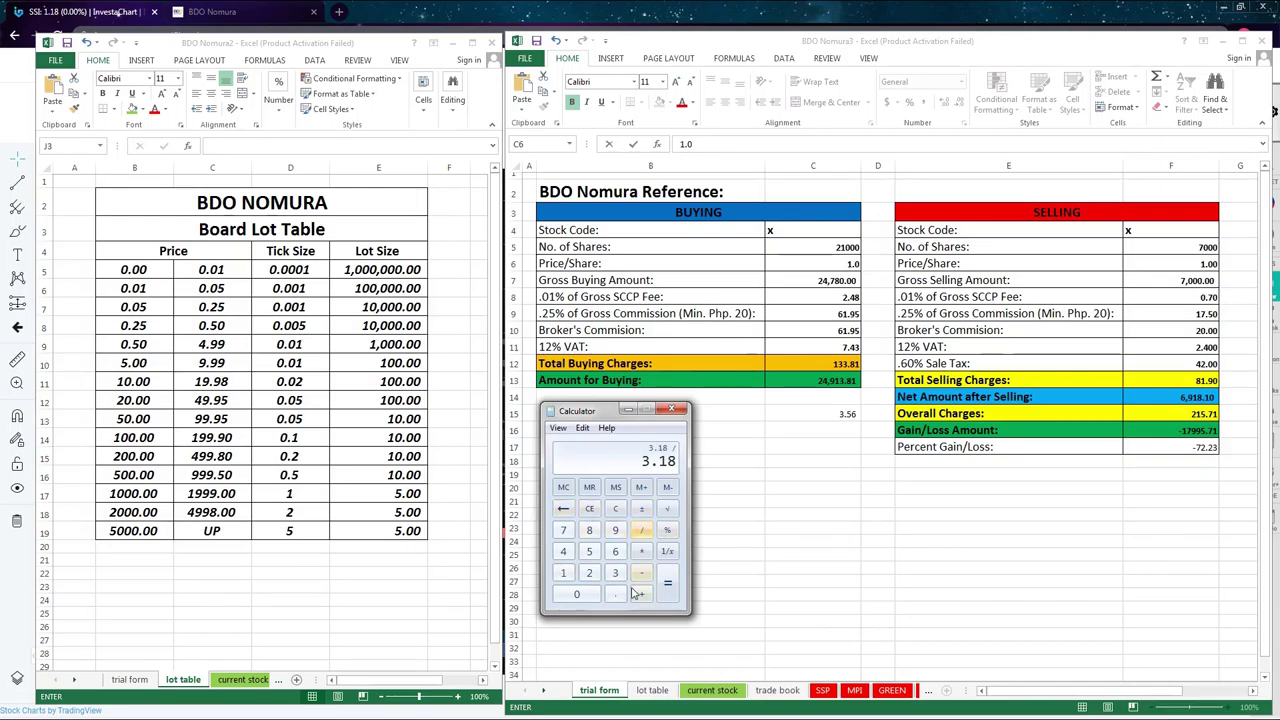
{"action": "left_click", "coordinate": [615, 572]}
{"action": "left_click", "coordinate": [667, 583]}
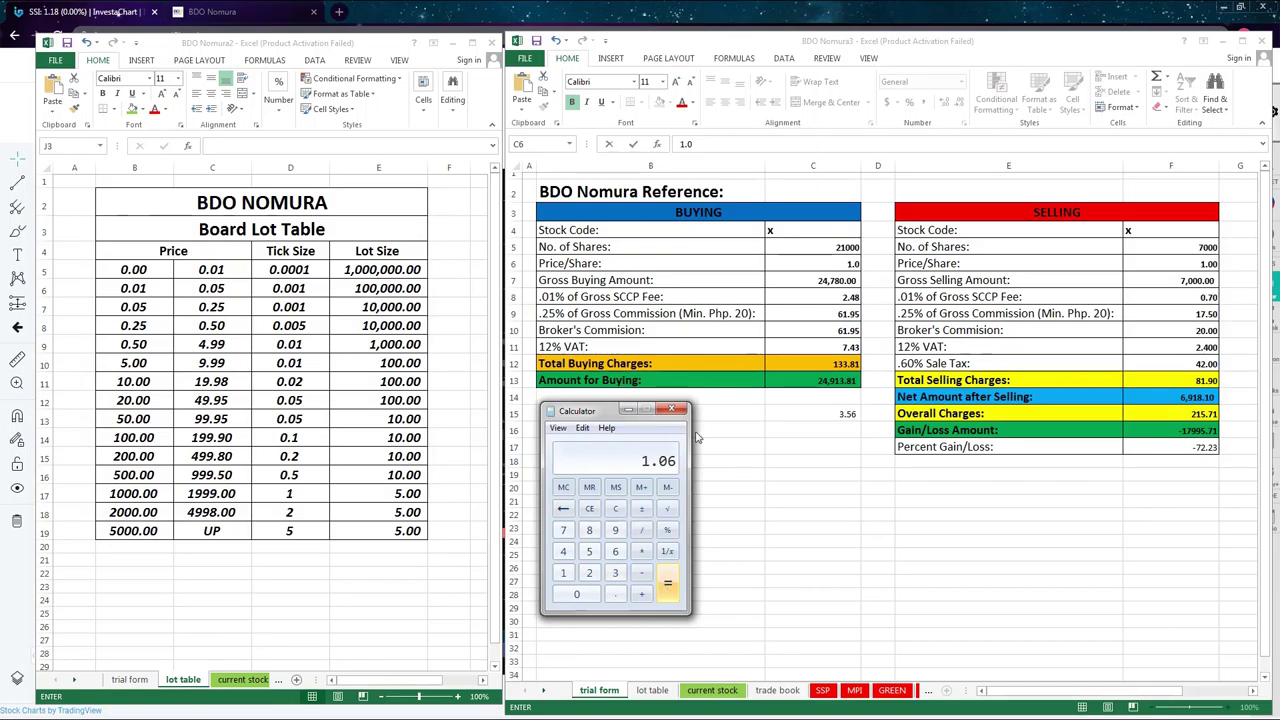
{"action": "left_click", "coordinate": [676, 409]}
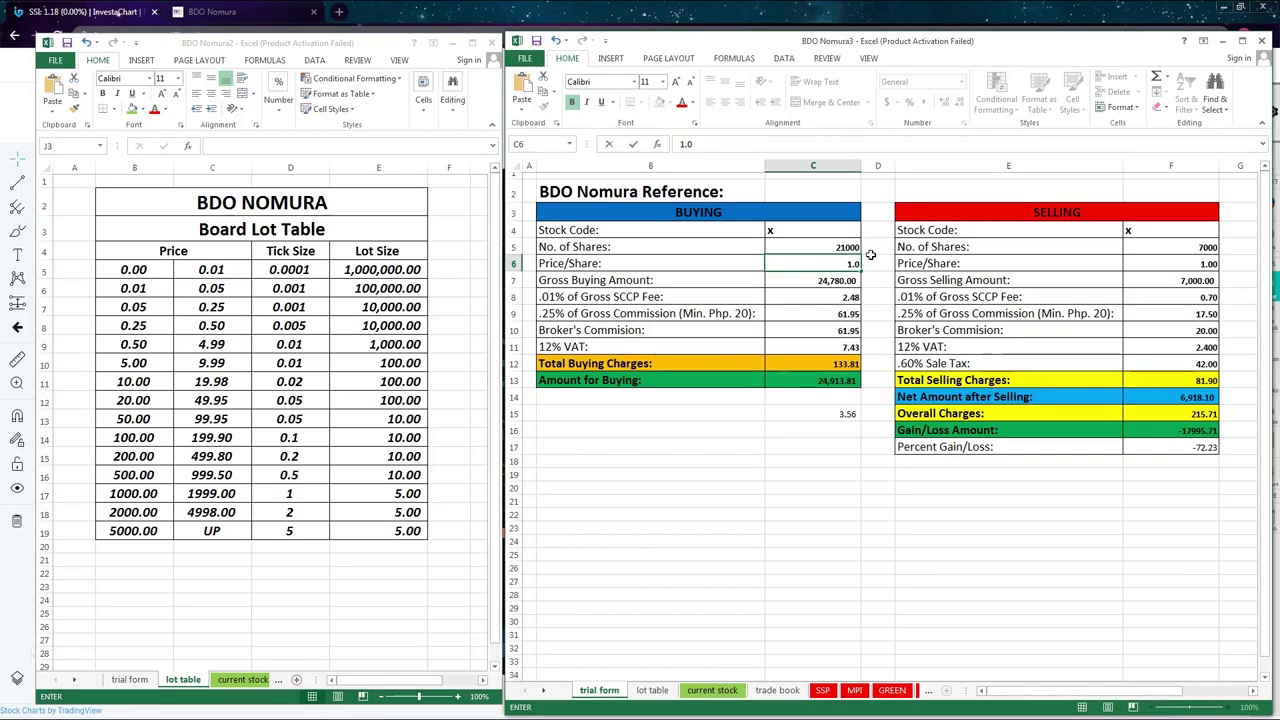
{"action": "left_click", "coordinate": [816, 524]}
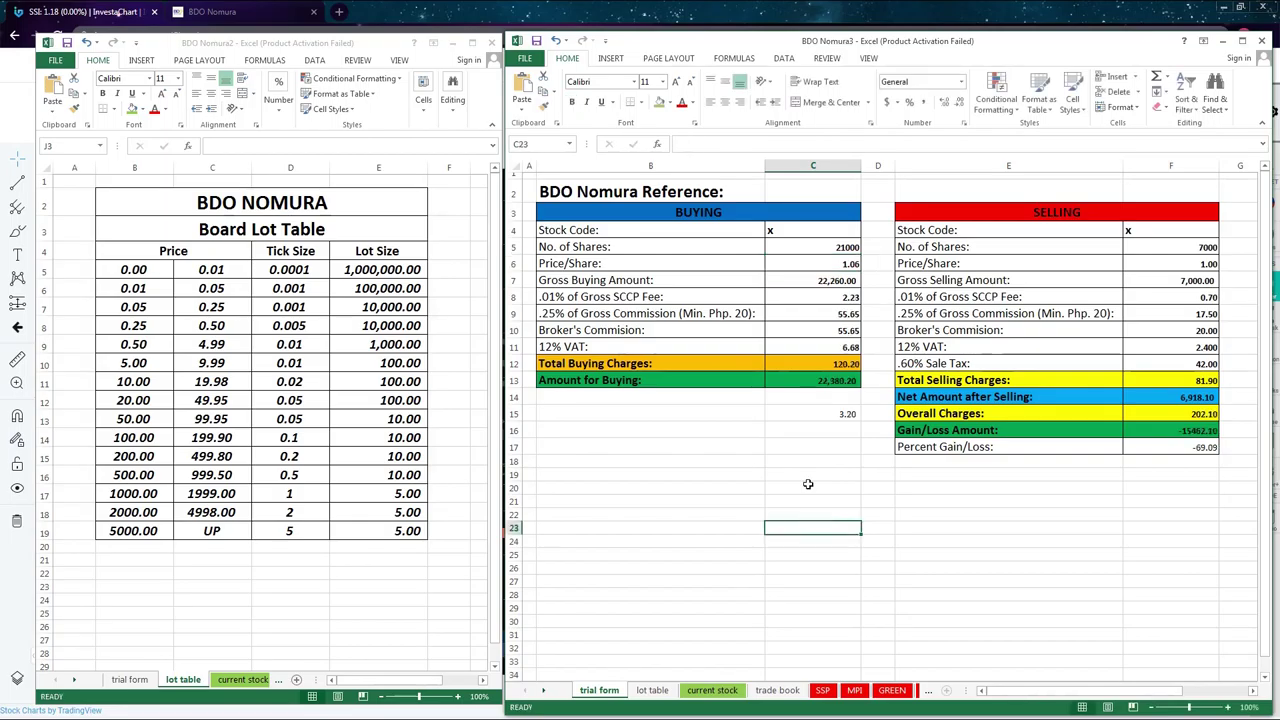
Step: Change the divisor in the cost-per-share formula in cell C15 to 21000
{"action": "left_click", "coordinate": [845, 416]}
{"action": "double_click", "coordinate": [712, 144]}
{"action": "type", "text": "2100"}
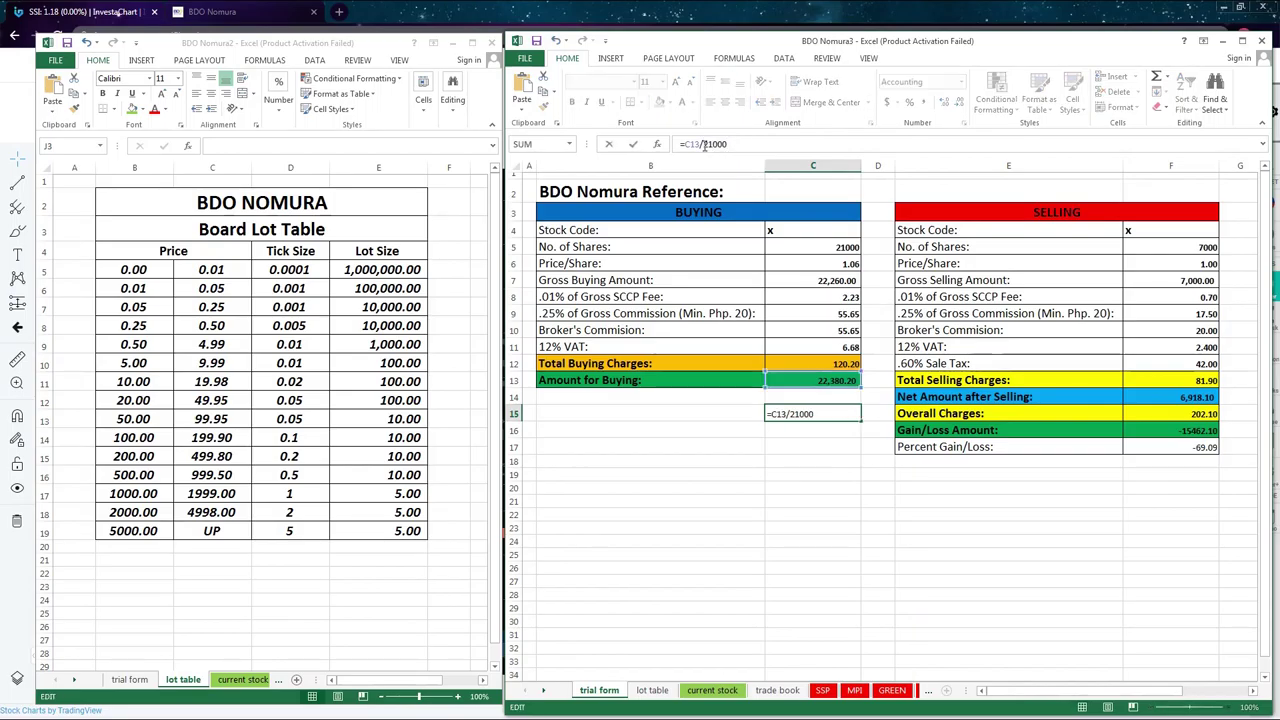
{"action": "type", "text": "0"}
{"action": "left_click", "coordinate": [840, 541]}
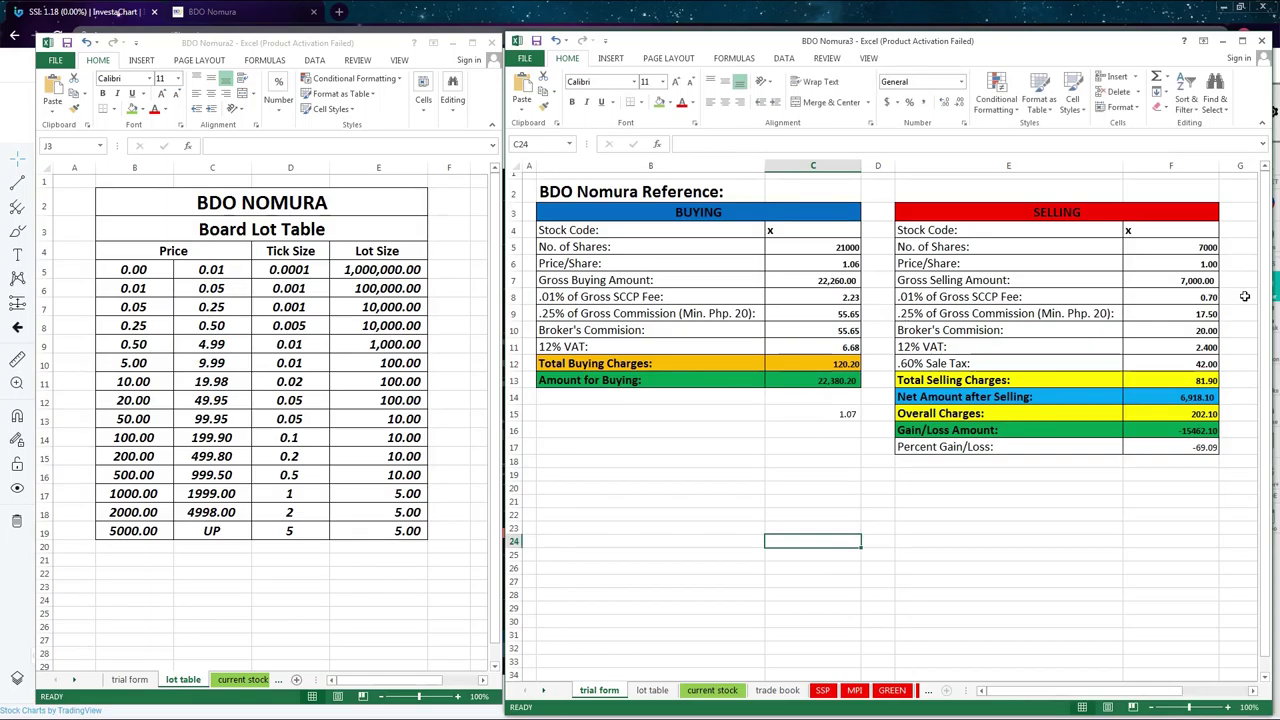
Step: Set the selling price per share in the trial form to 1.10 and the selling number of shares to 21000
{"action": "left_click", "coordinate": [1207, 266]}
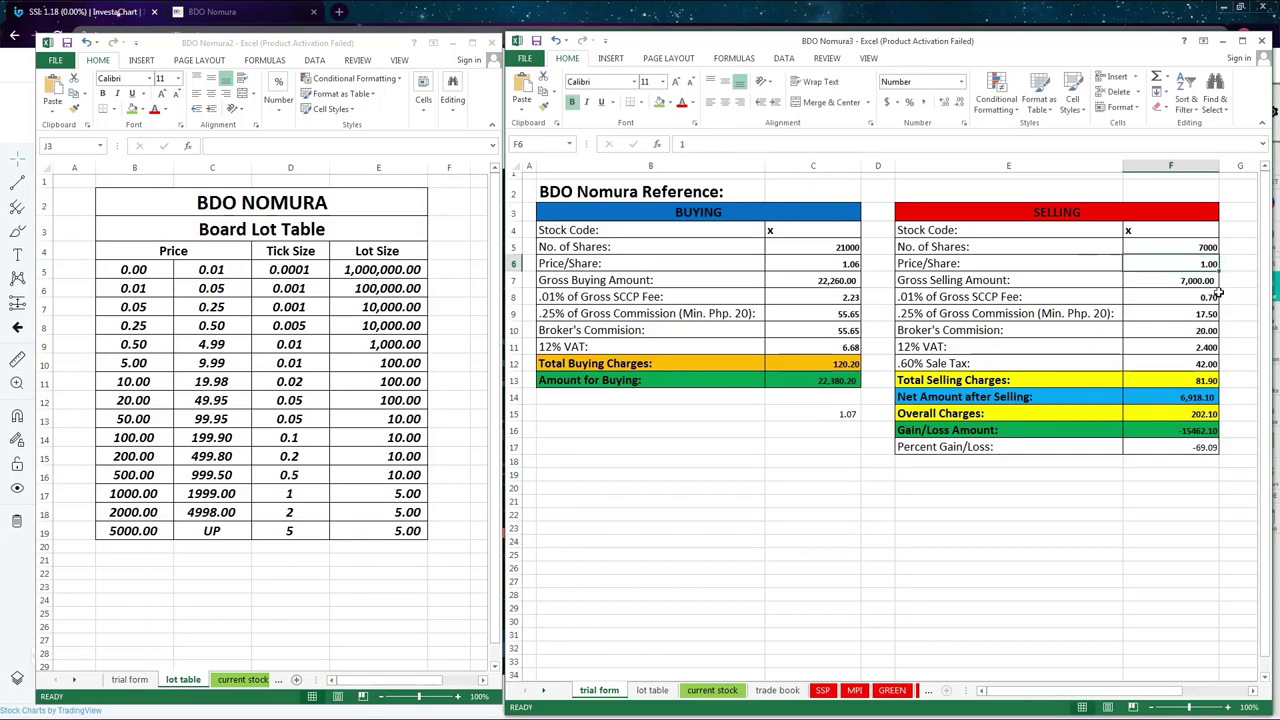
{"action": "type", "text": "1"}
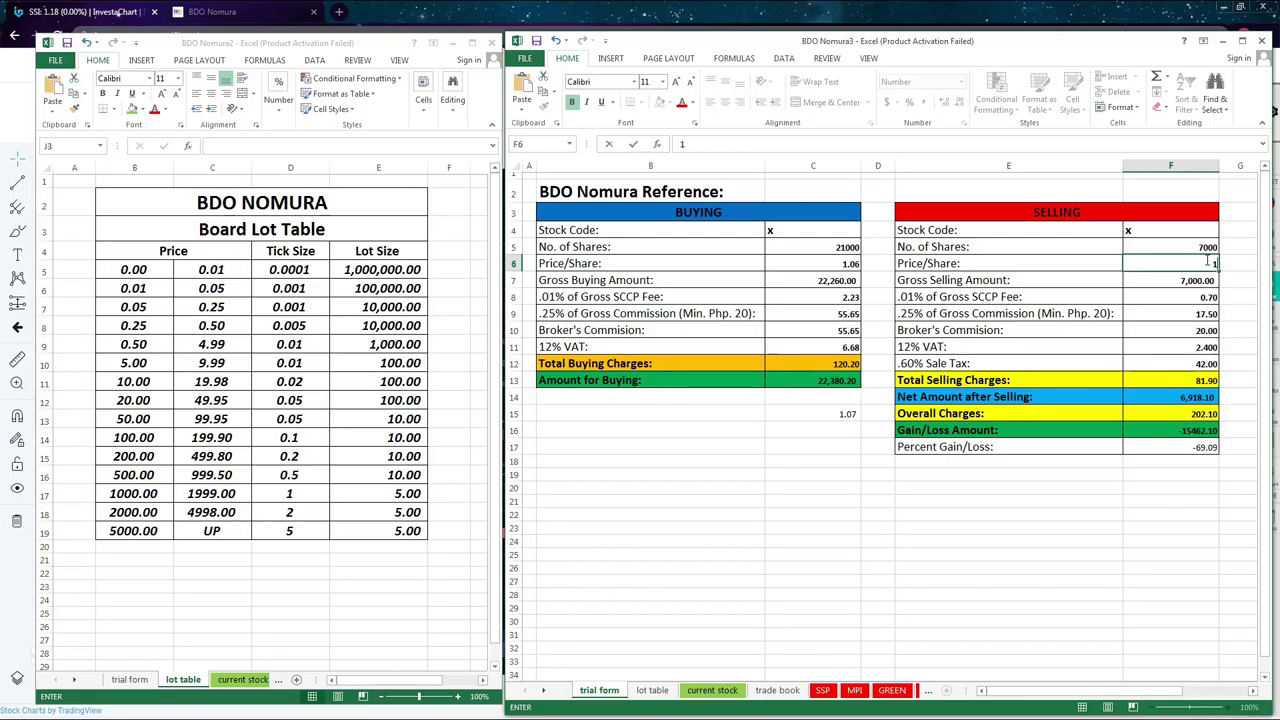
{"action": "type", "text": ".1"}
{"action": "key", "text": "Return"}
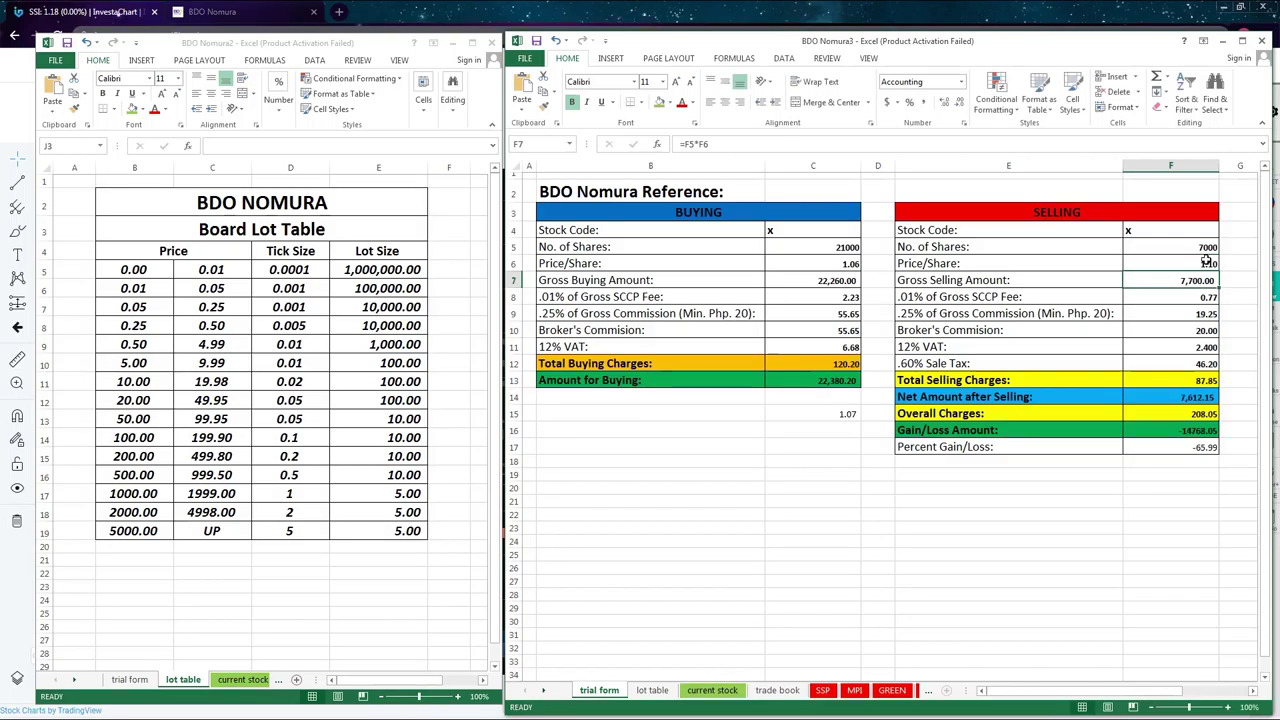
{"action": "left_click", "coordinate": [1206, 247]}
{"action": "type", "text": "21000"}
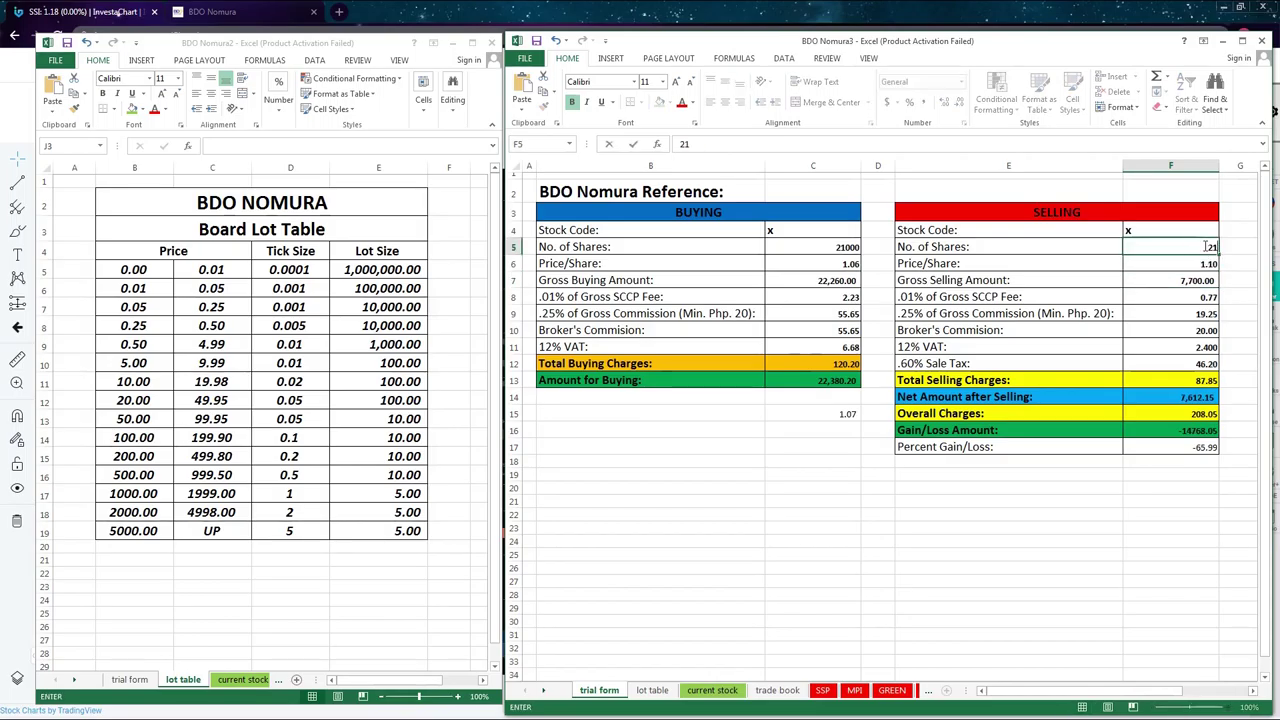
{"action": "key", "text": "Return"}
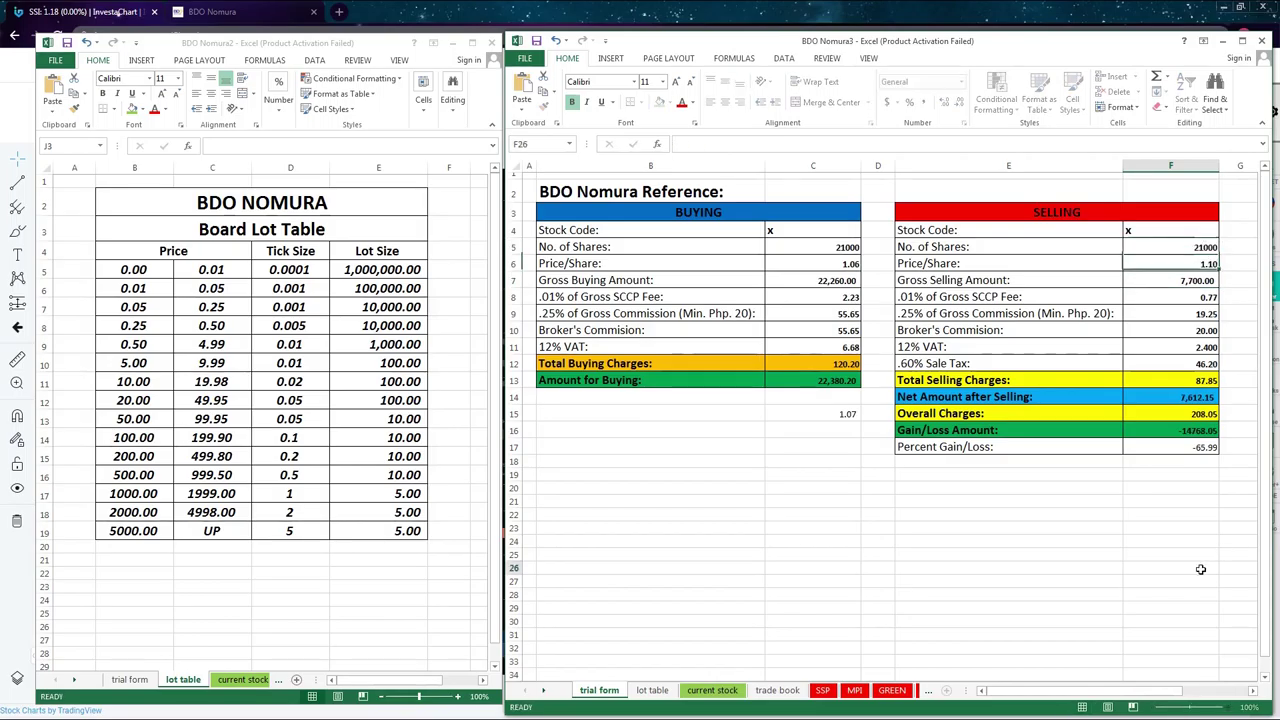
{"action": "left_click", "coordinate": [1171, 567]}
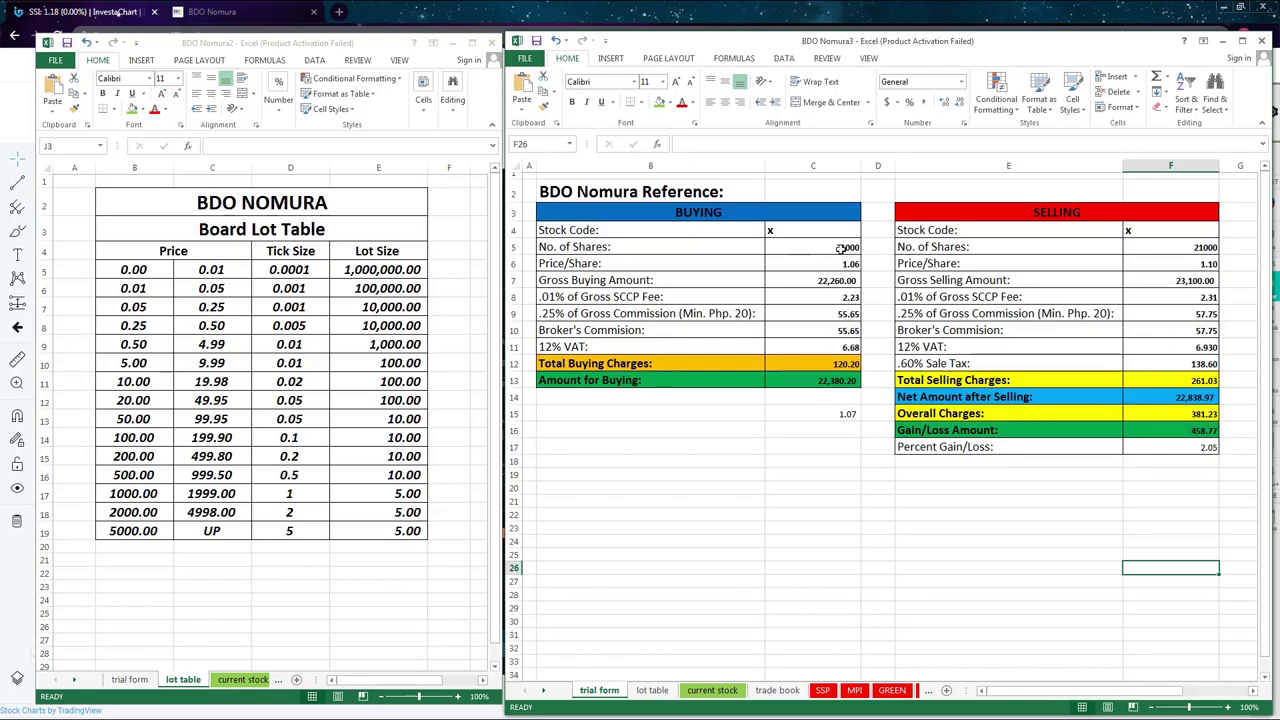
Step: Set the buying price per share in the trial form to 0.5 and the buying number of shares to 4000
{"action": "left_click", "coordinate": [842, 248]}
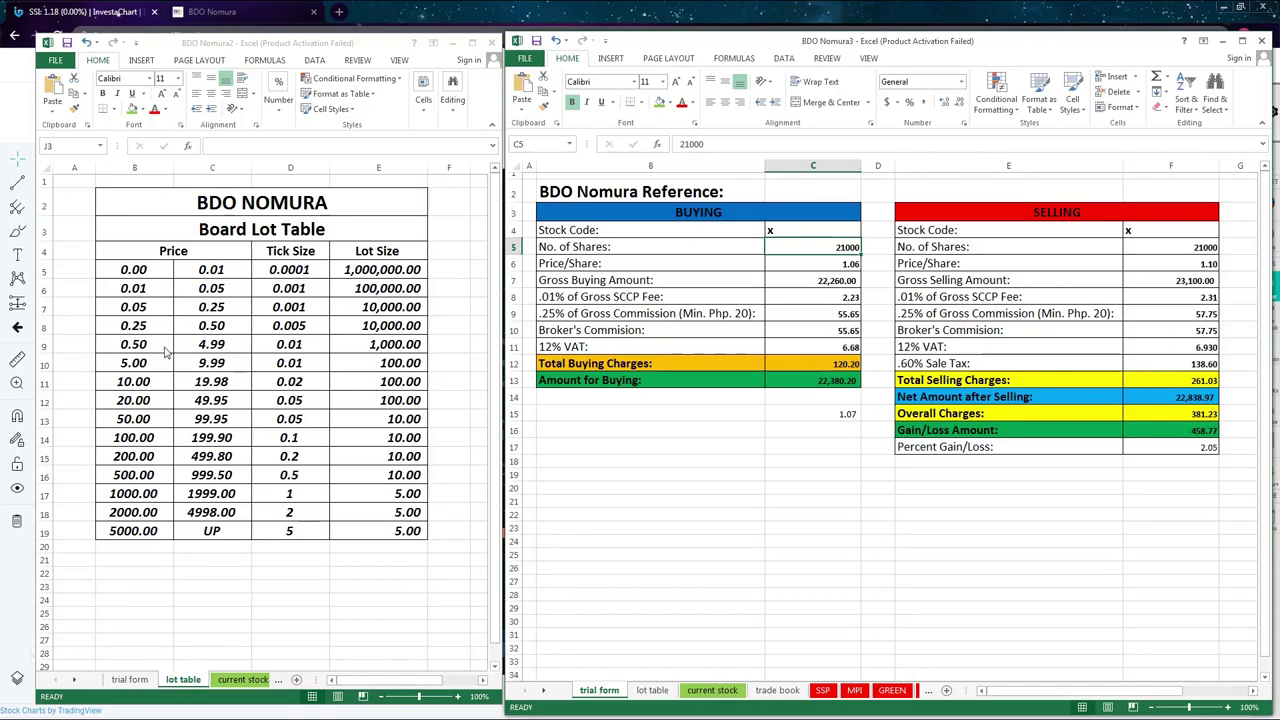
{"action": "left_click", "coordinate": [848, 262]}
{"action": "type", "text": "."}
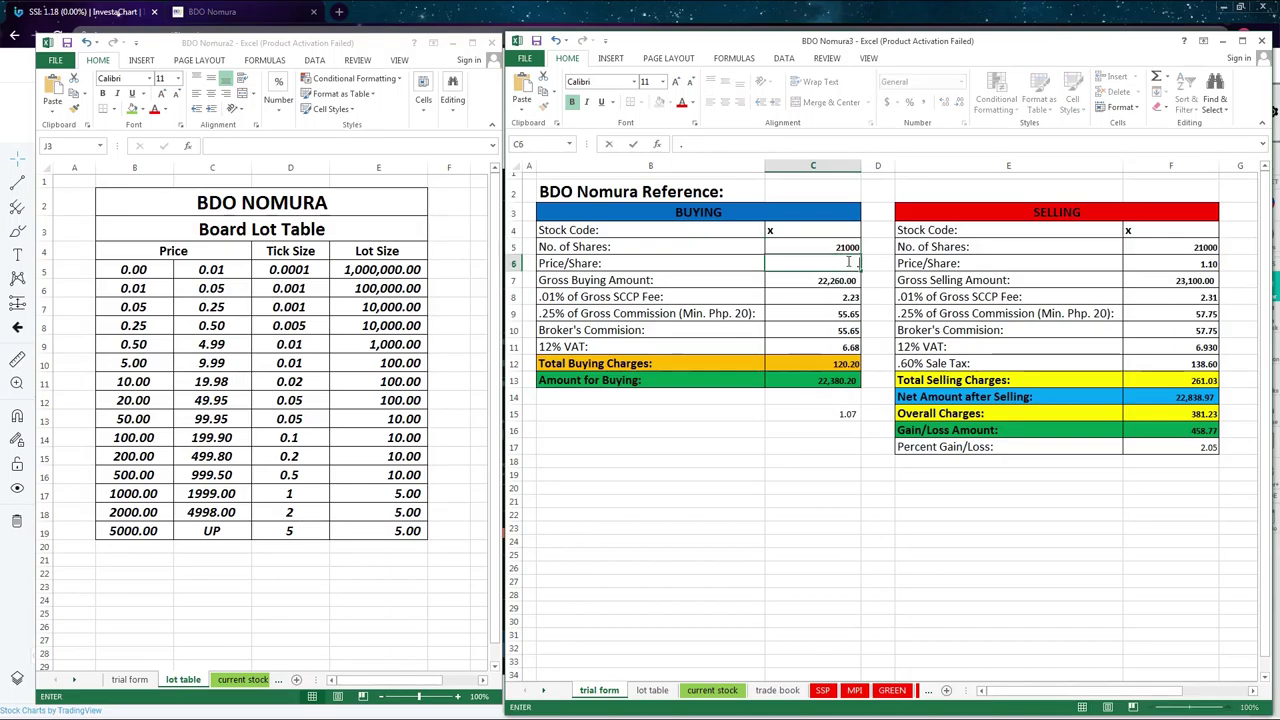
{"action": "type", "text": "51"}
{"action": "type", "text": "0"}
{"action": "left_click", "coordinate": [855, 246]}
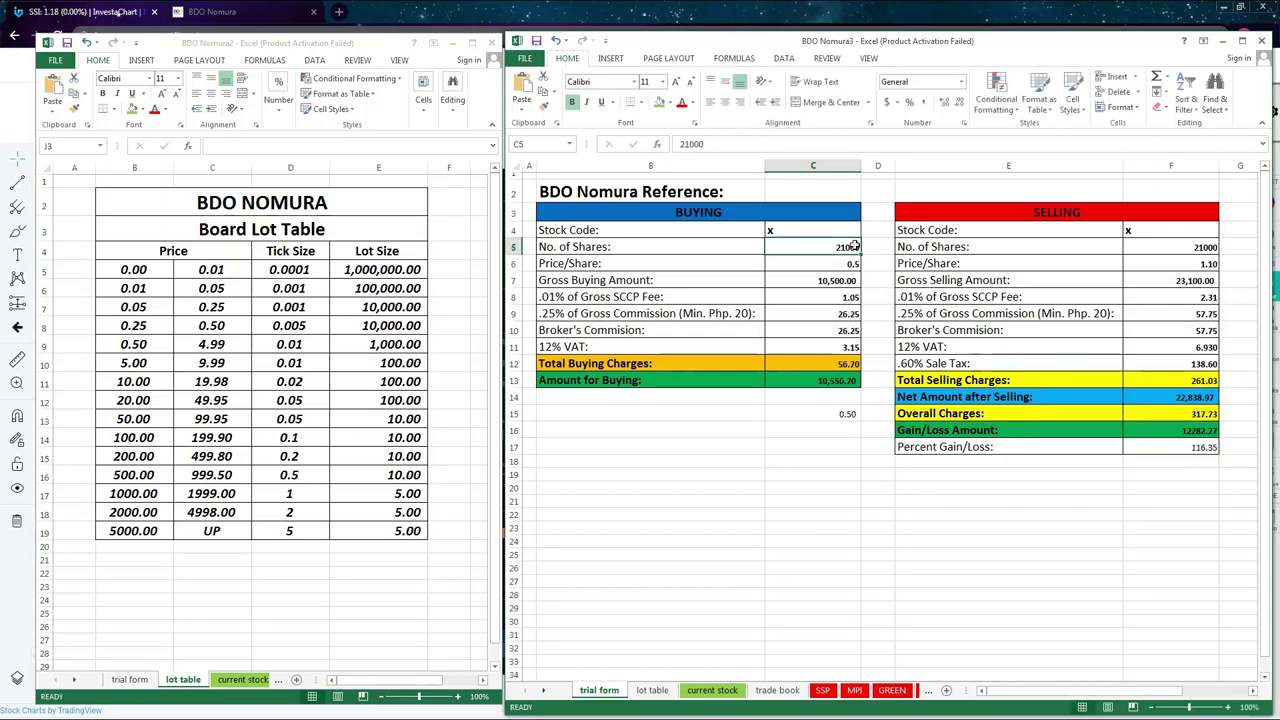
{"action": "type", "text": "4000"}
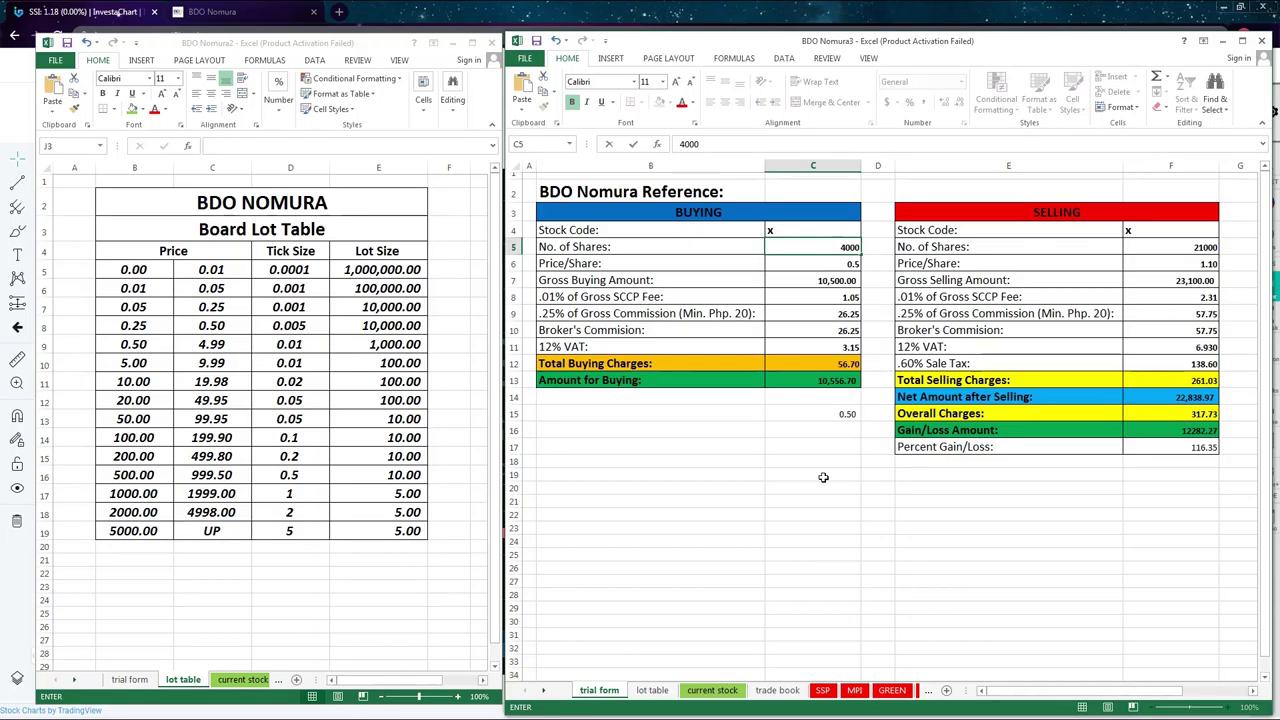
{"action": "left_click", "coordinate": [808, 514]}
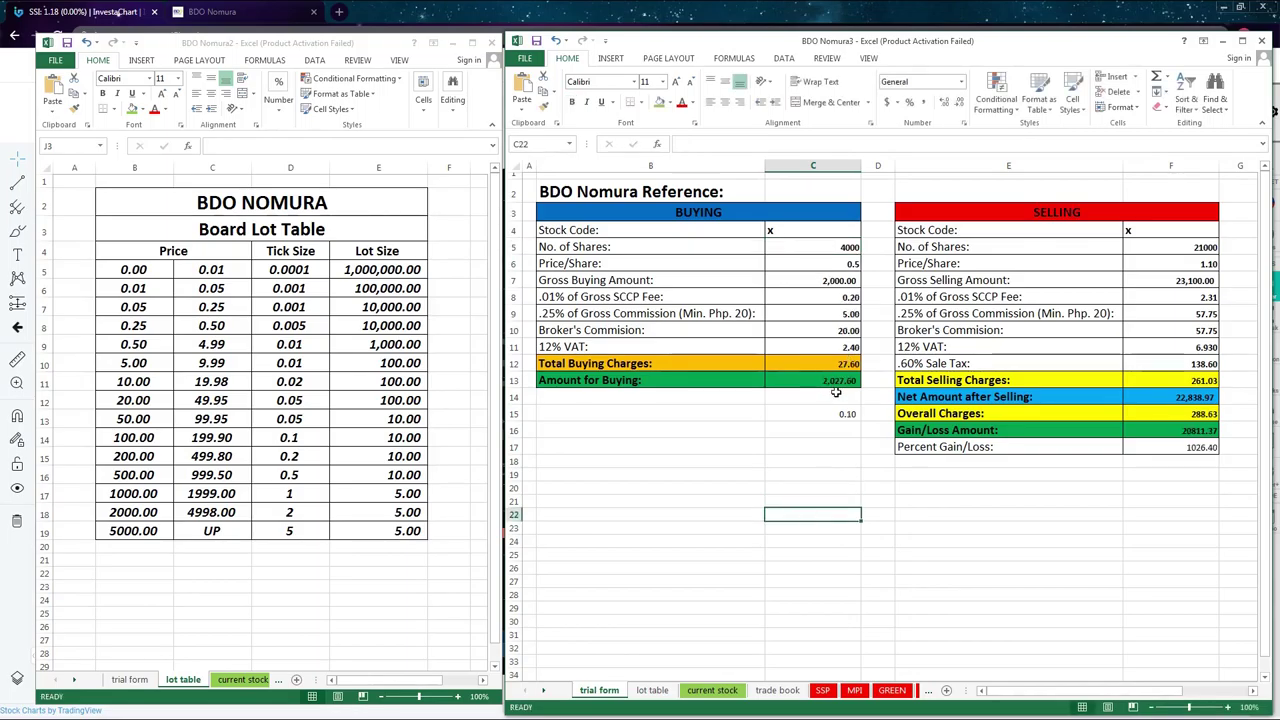
Step: Set the selling number of shares in the trial form to 4000 and the selling price per share to 0.55
{"action": "left_click", "coordinate": [1170, 247]}
{"action": "type", "text": "4000"}
{"action": "left_click", "coordinate": [1200, 635]}
{"action": "left_click", "coordinate": [1207, 262]}
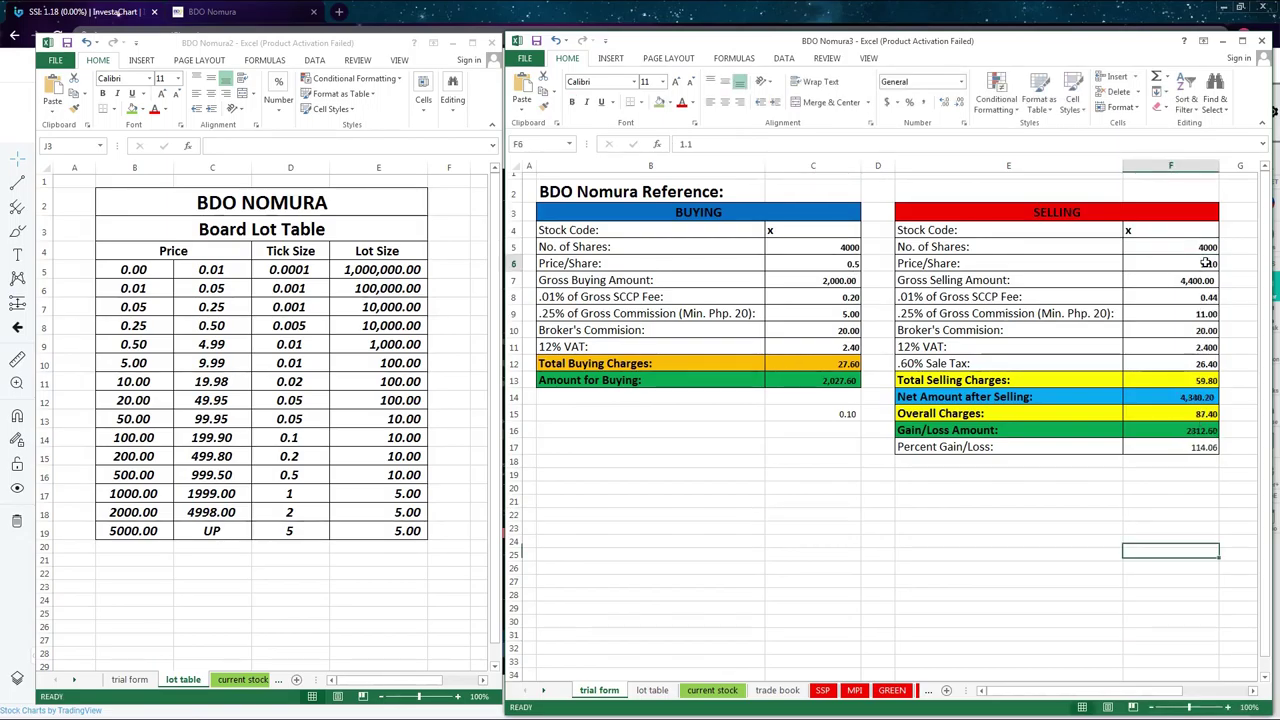
{"action": "type", "text": "0.55"}
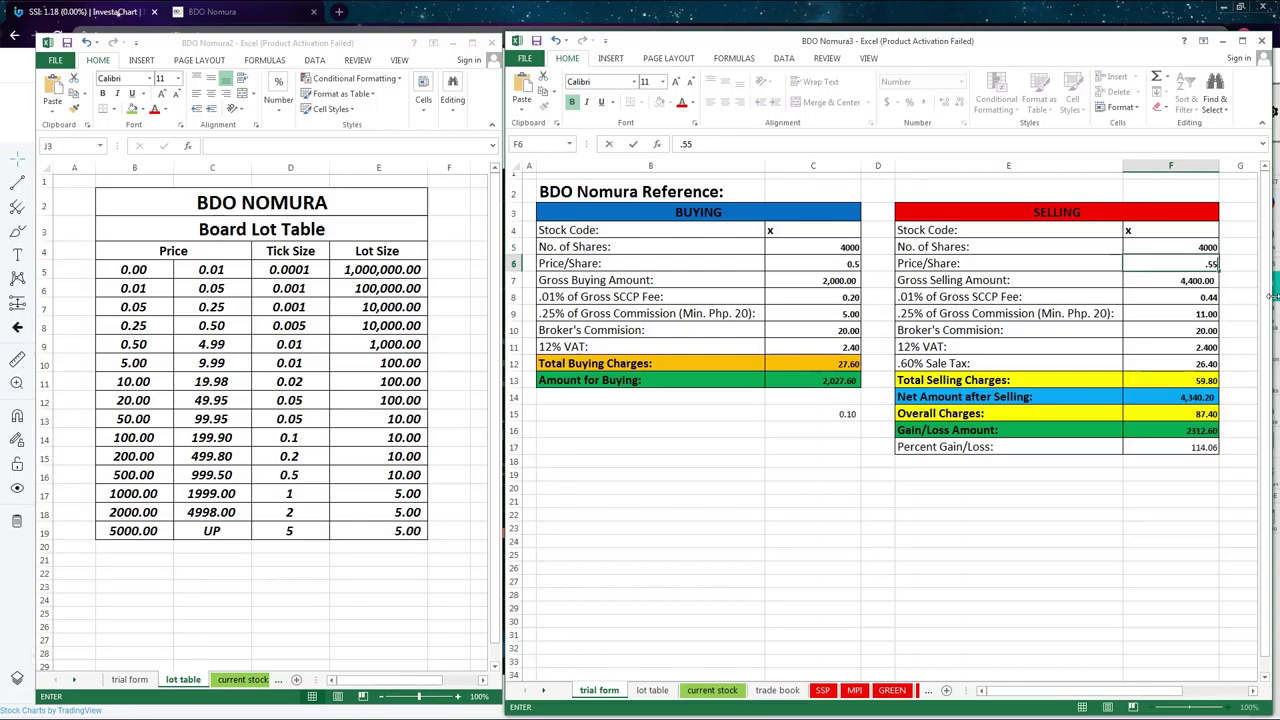
{"action": "key", "text": "Return"}
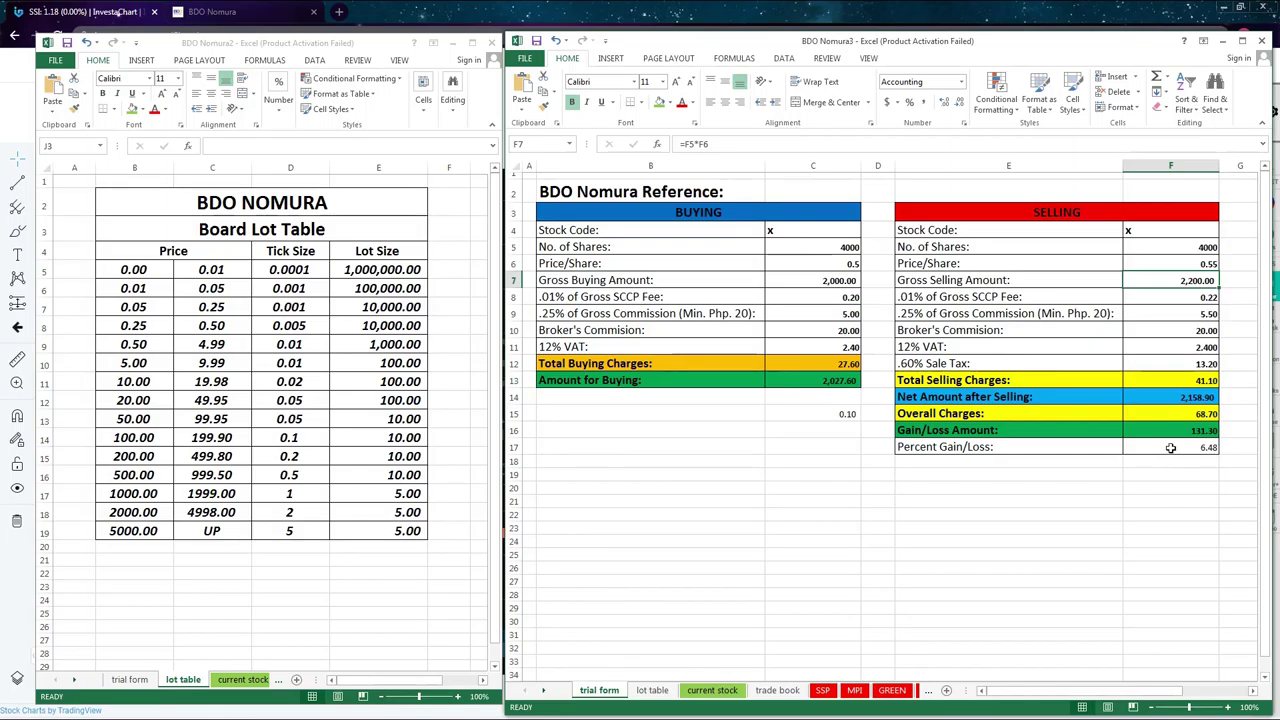
Step: Switch to the Investagrams chart in the browser and examine the last prices and traded values in the list of all stocks
{"action": "mouse_move", "coordinate": [1170, 715]}
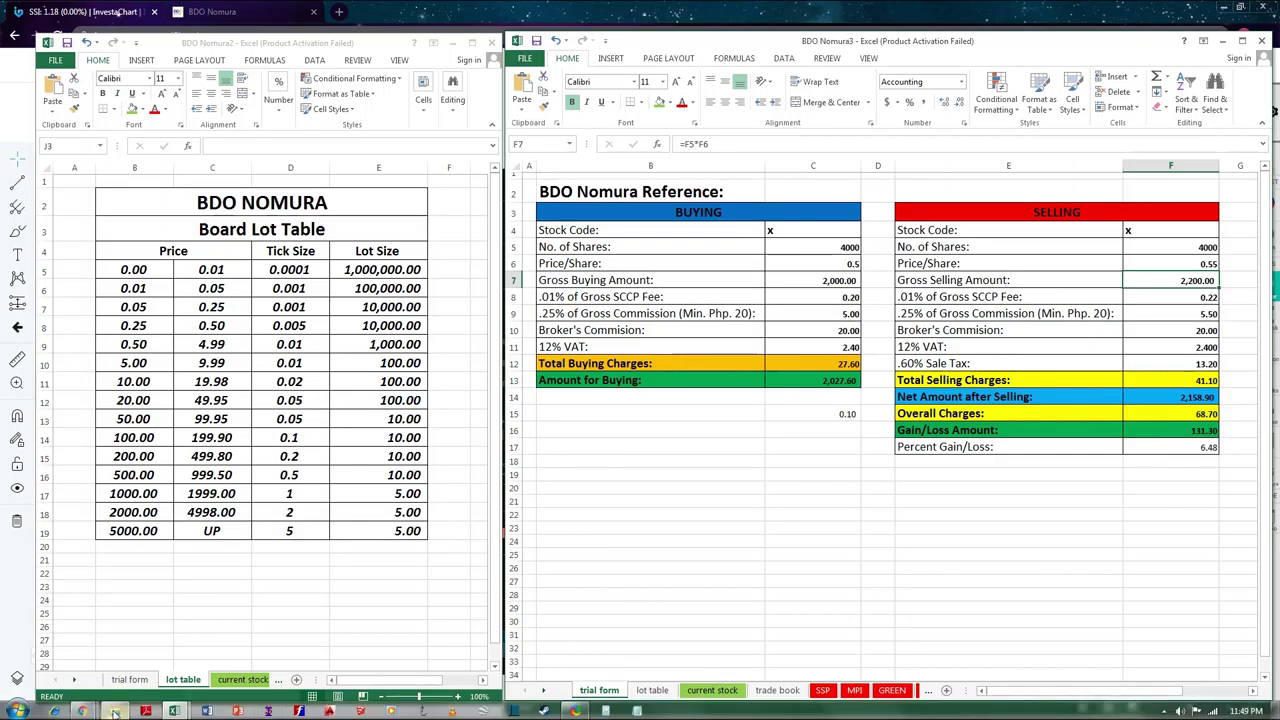
{"action": "mouse_move", "coordinate": [100, 702]}
{"action": "left_click", "coordinate": [85, 645]}
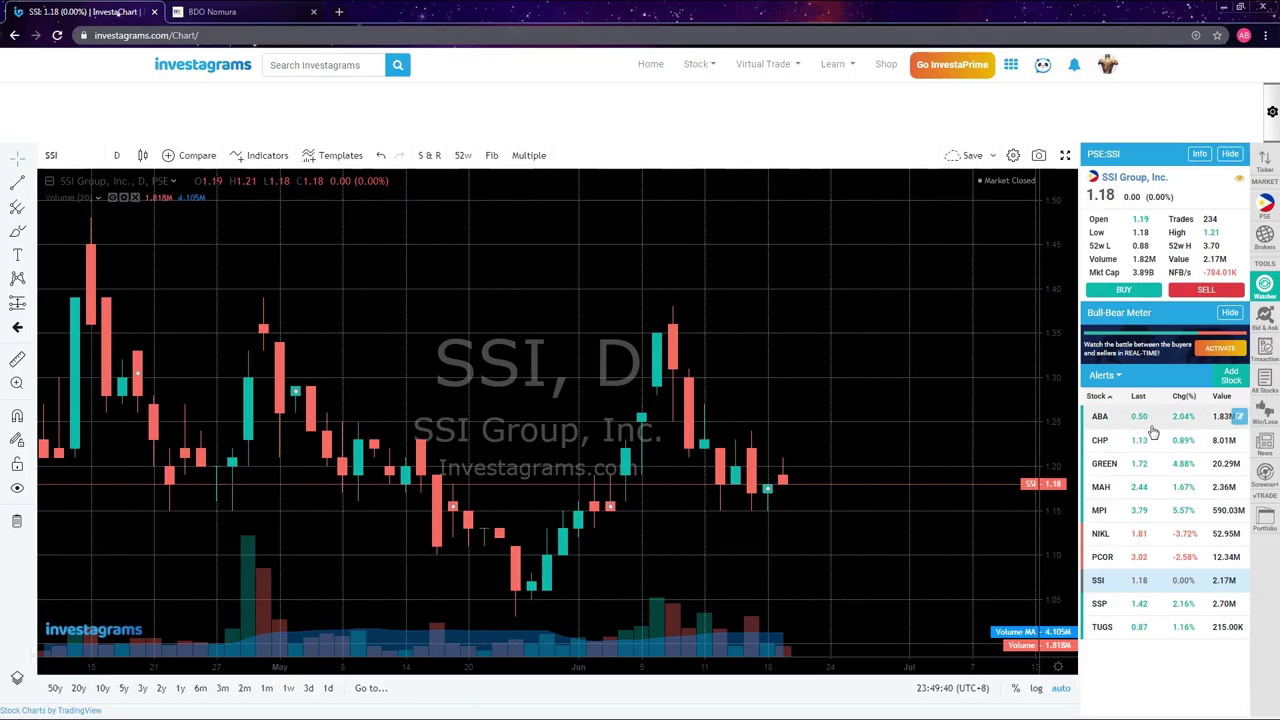
{"action": "left_click", "coordinate": [1263, 389]}
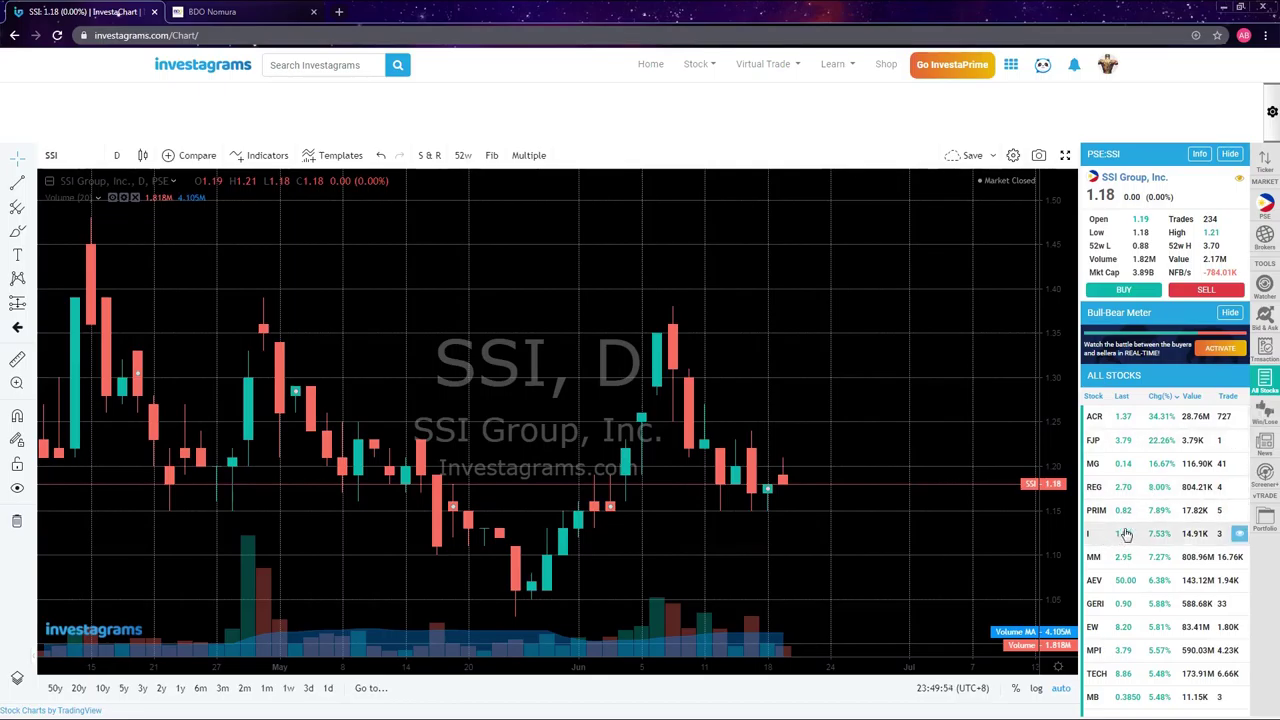
{"action": "scroll", "coordinate": [1126, 535], "scroll_direction": "down", "scroll_amount": 2}
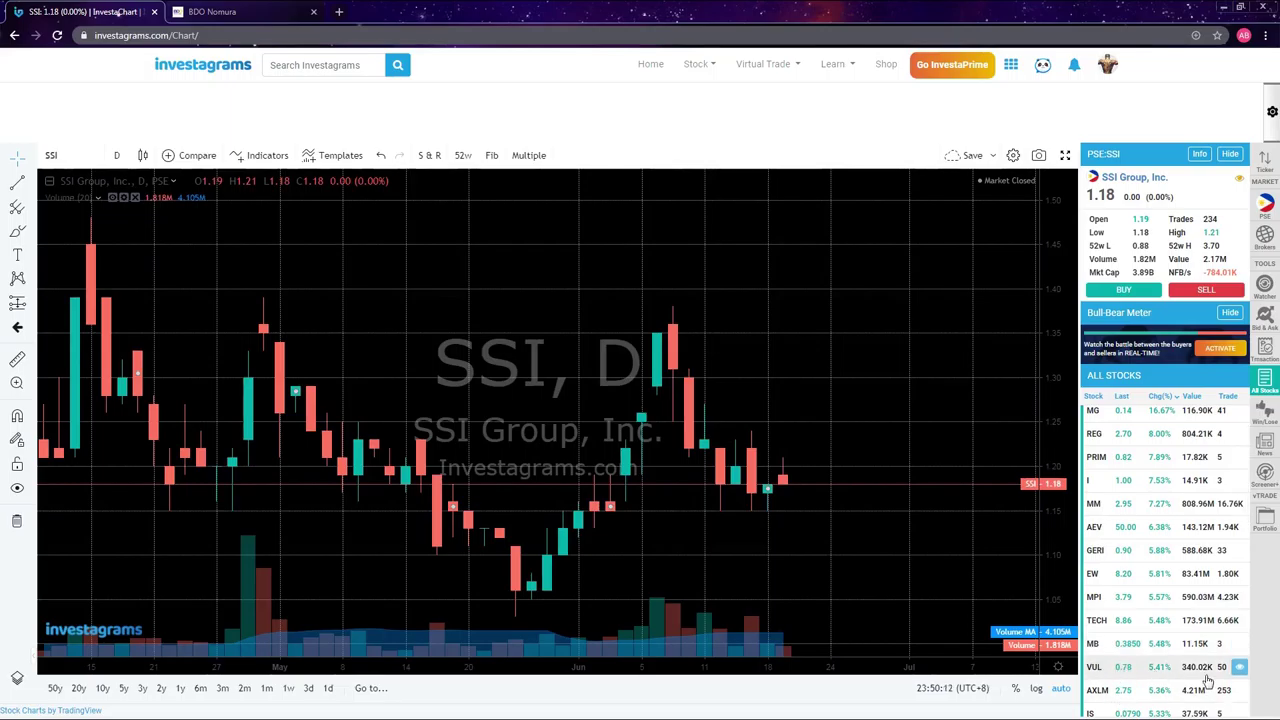
{"action": "scroll", "coordinate": [1185, 673], "scroll_direction": "down", "scroll_amount": 1}
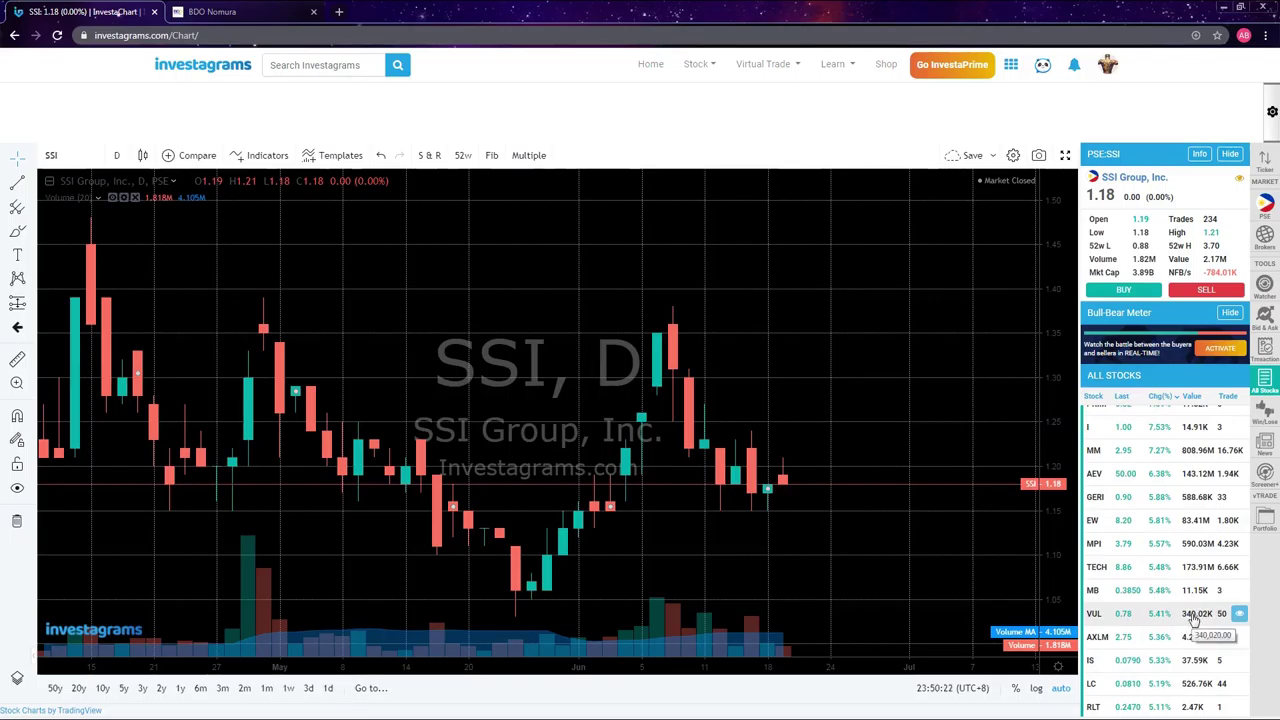
{"action": "scroll", "coordinate": [1145, 595], "scroll_direction": "up", "scroll_amount": 2}
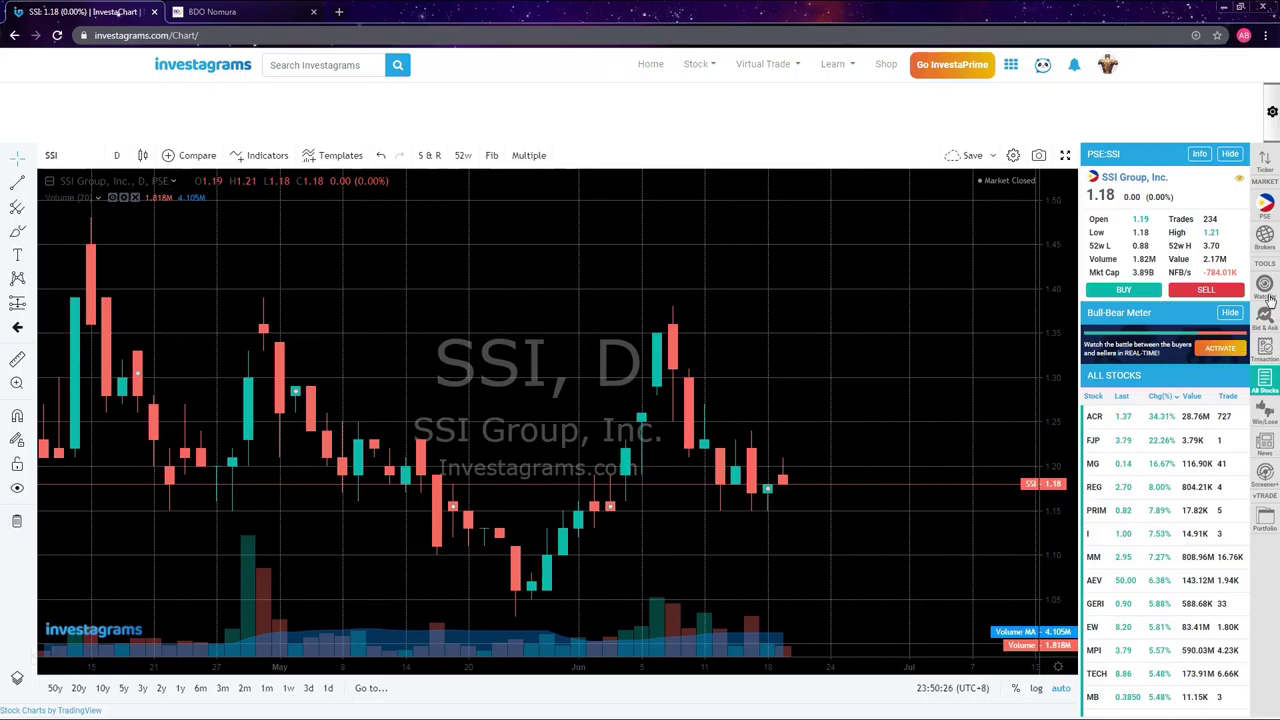
Step: Show the Alerts watchlist beside the SSI chart and examine its stocks' last prices and traded values
{"action": "left_click", "coordinate": [1266, 294]}
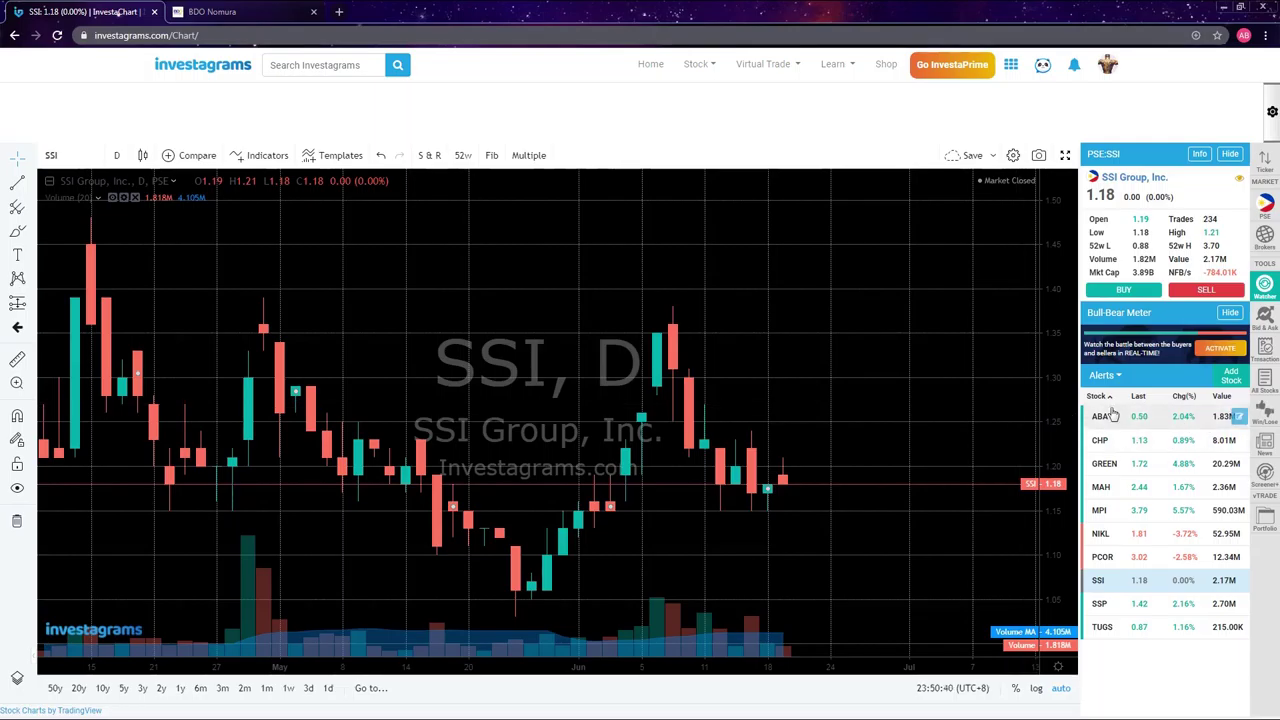
{"action": "mouse_move", "coordinate": [745, 712]}
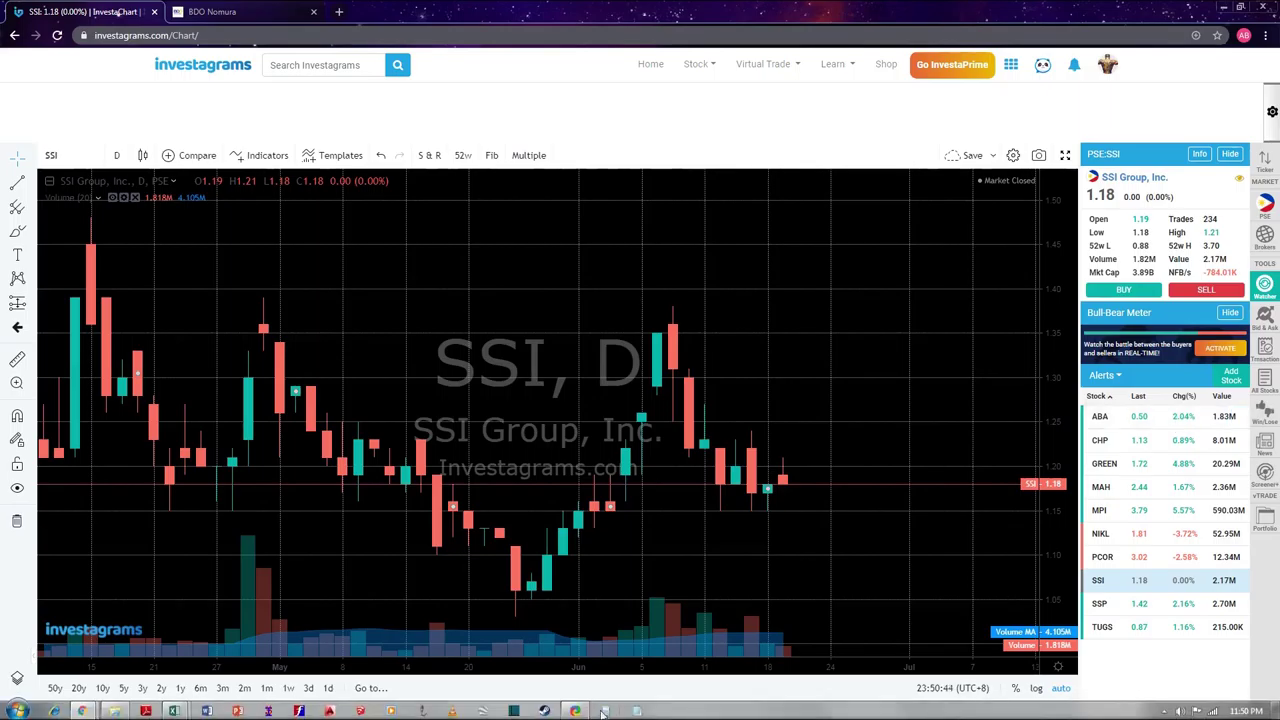
{"action": "mouse_move", "coordinate": [576, 711]}
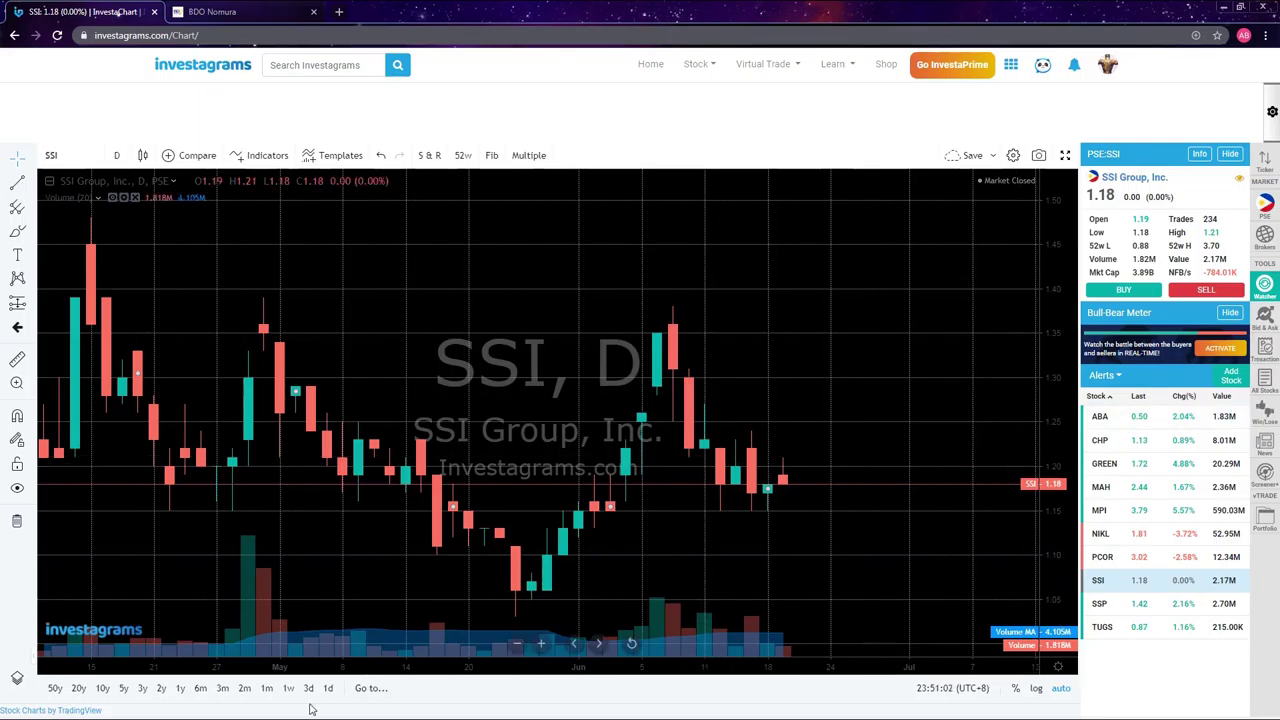
{"action": "mouse_move", "coordinate": [313, 712]}
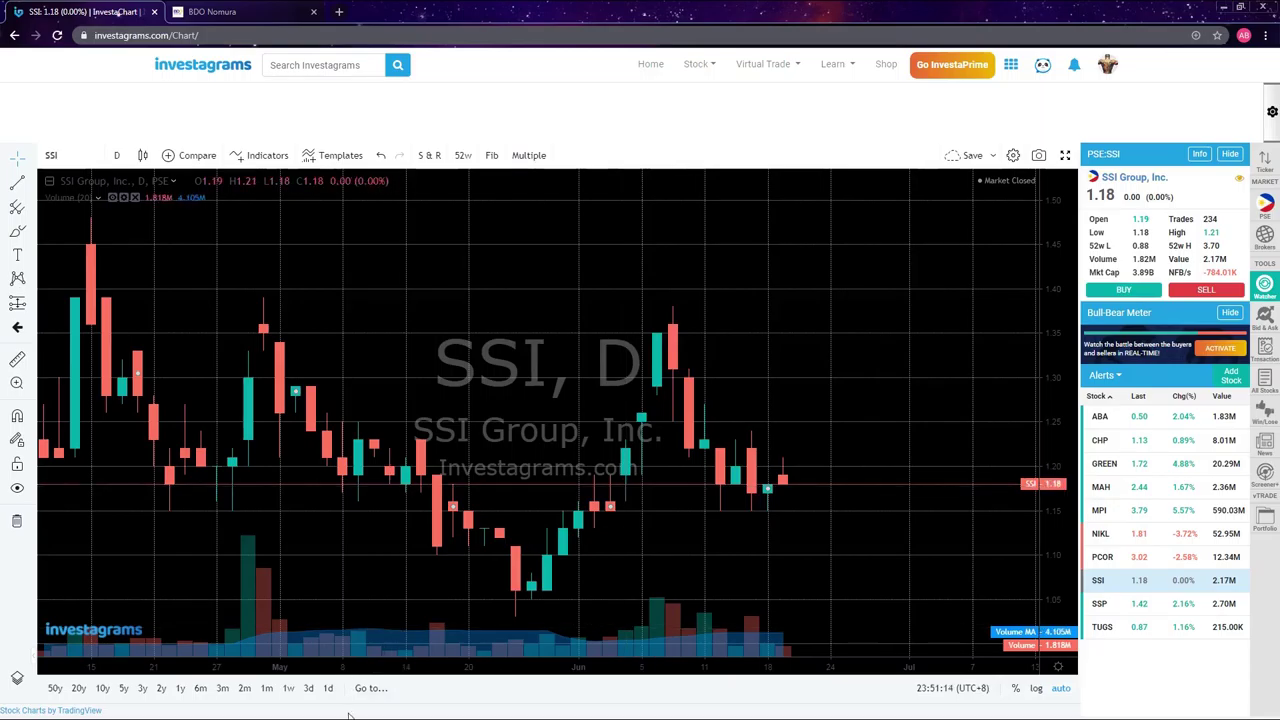
{"action": "mouse_move", "coordinate": [640, 716]}
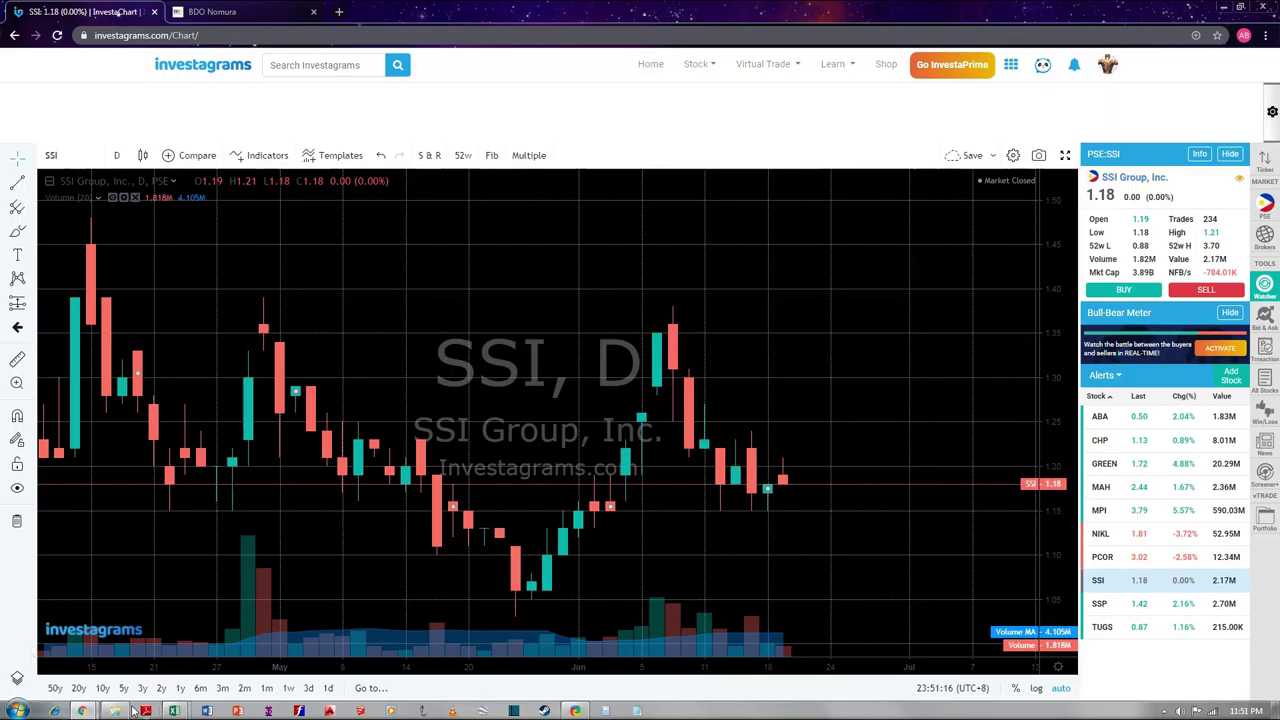
{"action": "mouse_move", "coordinate": [82, 711]}
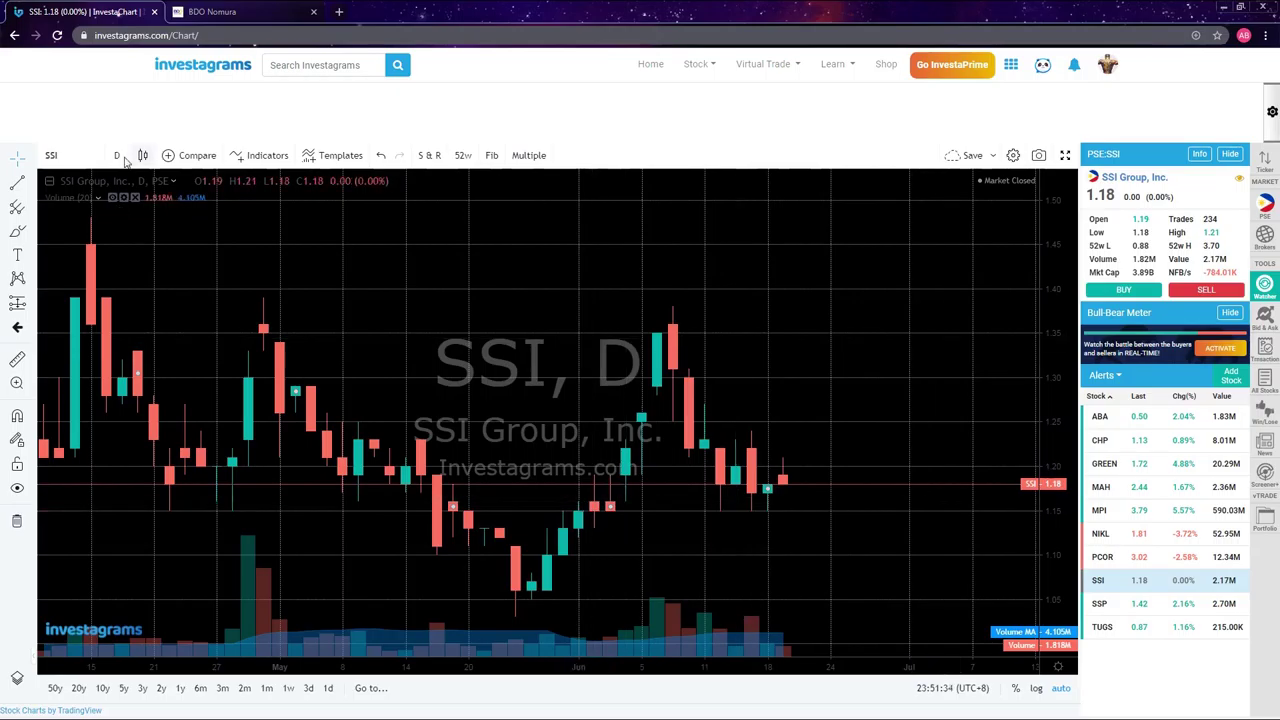
Step: Load the daily chart of JFC, Jollibee Foods Corporation, in place of SSI
{"action": "left_click", "coordinate": [61, 156]}
{"action": "key", "text": "BackSpace"}
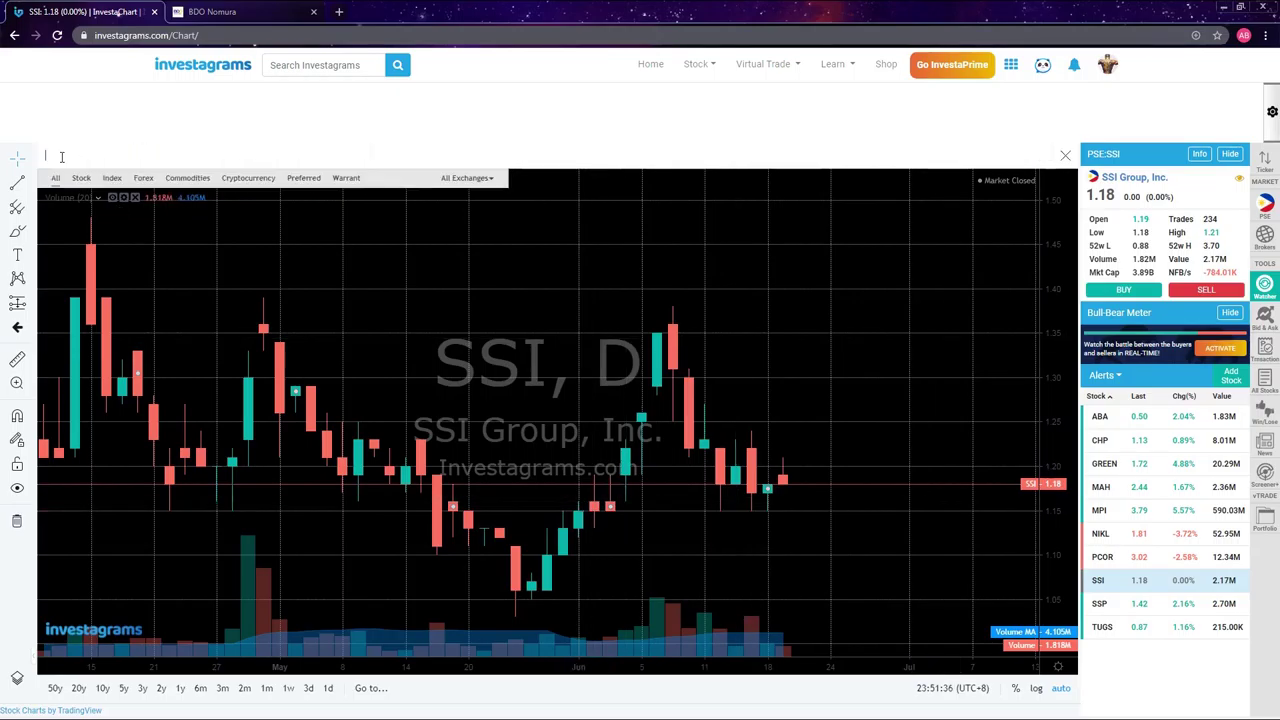
{"action": "type", "text": "JFC"}
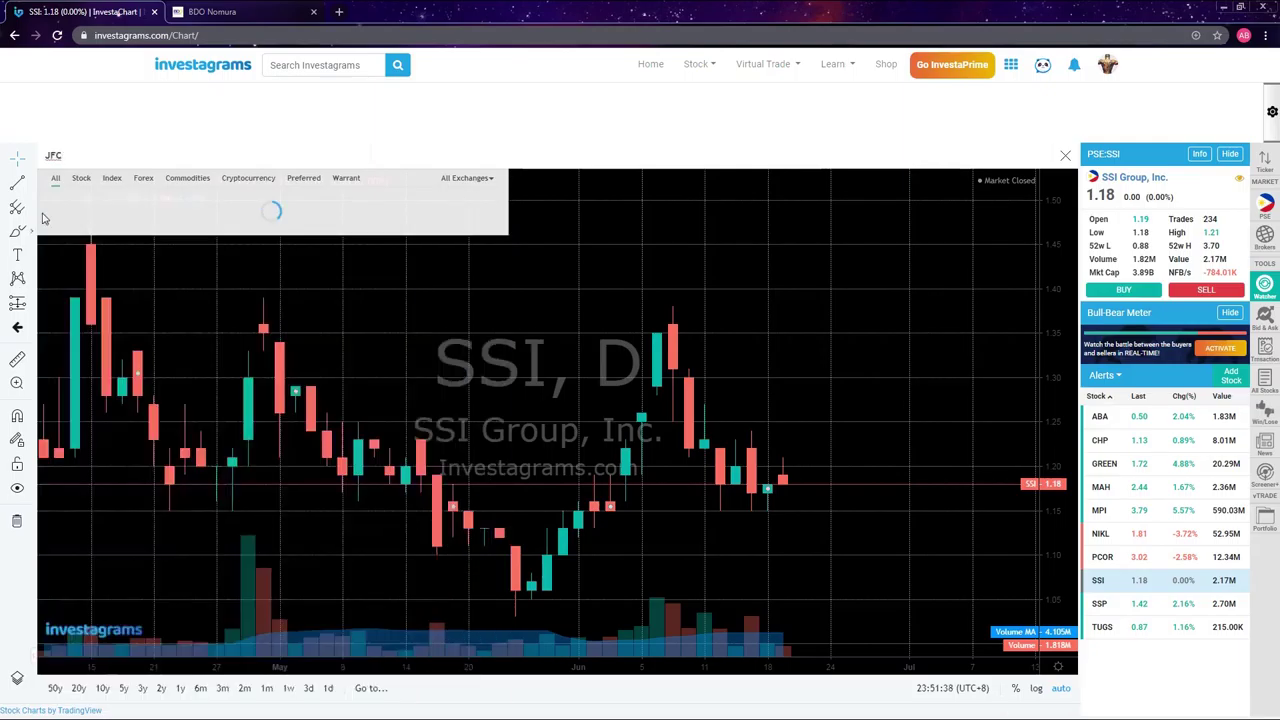
{"action": "left_click", "coordinate": [96, 199]}
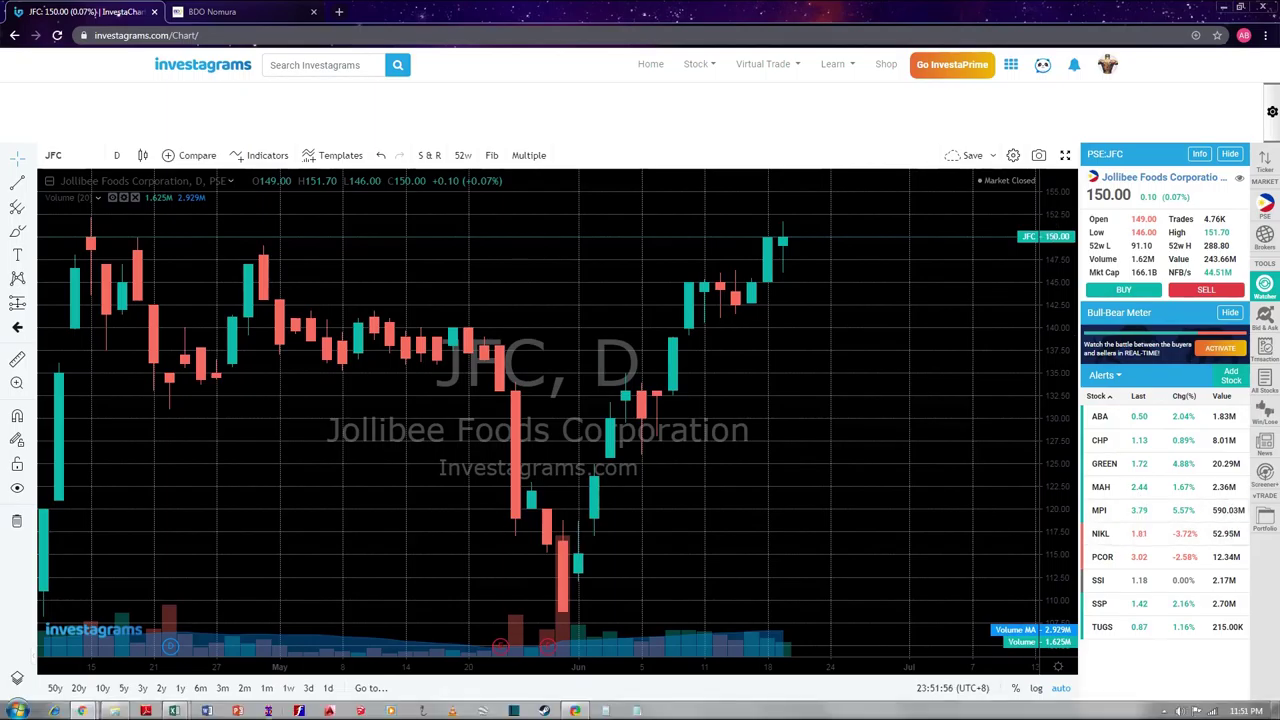
Step: Switch to Excel and bring up both the BDO Nomura2 board lot table and the BDO Nomura3 trial form
{"action": "mouse_move", "coordinate": [173, 710]}
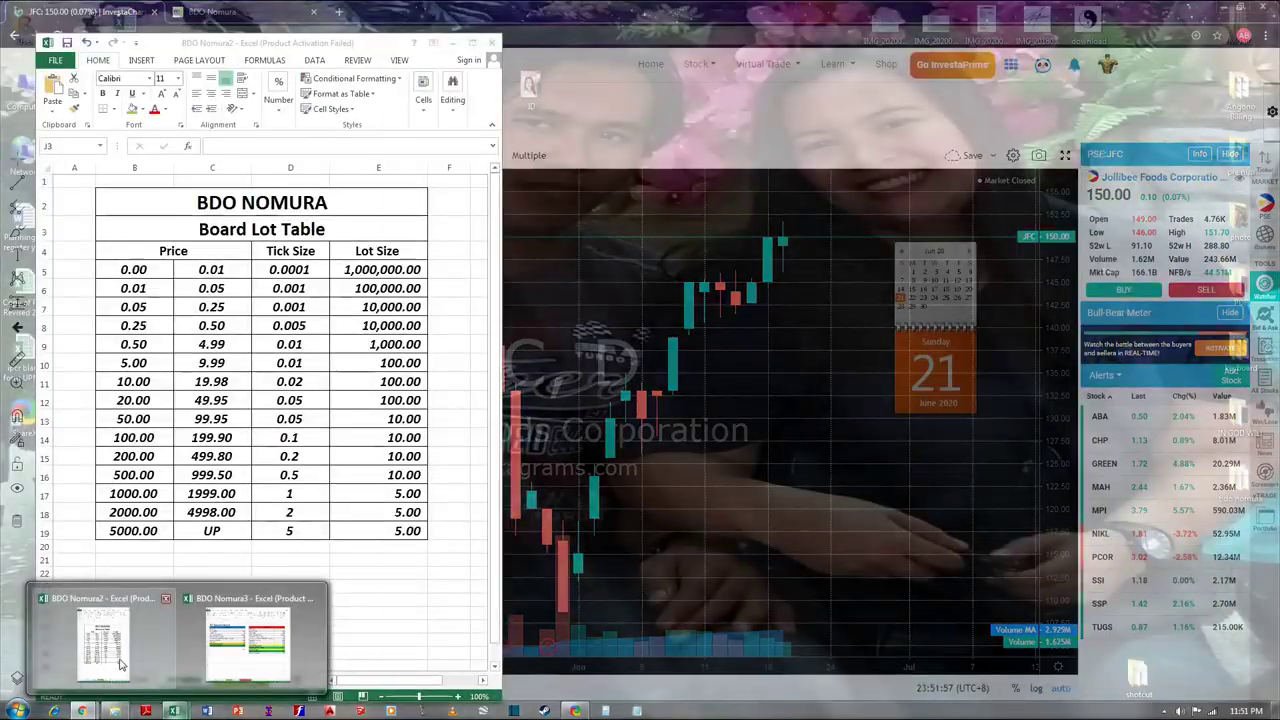
{"action": "left_click", "coordinate": [120, 662]}
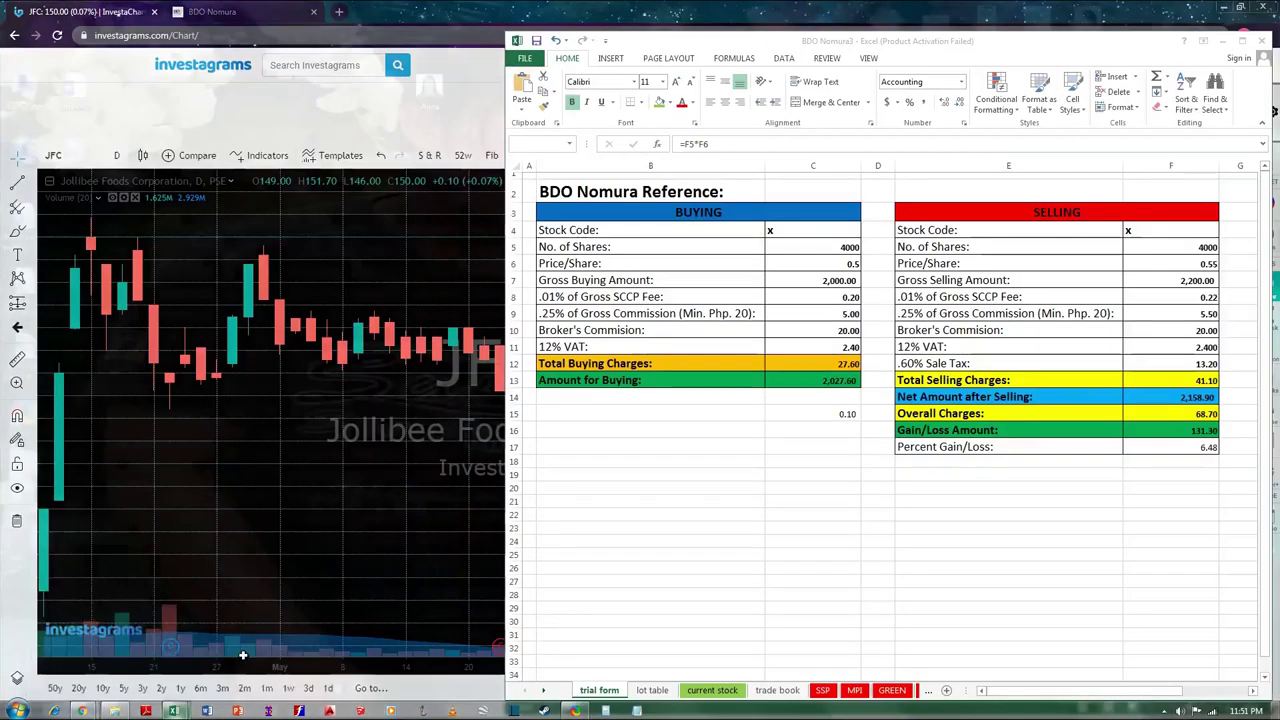
{"action": "left_click", "coordinate": [229, 660]}
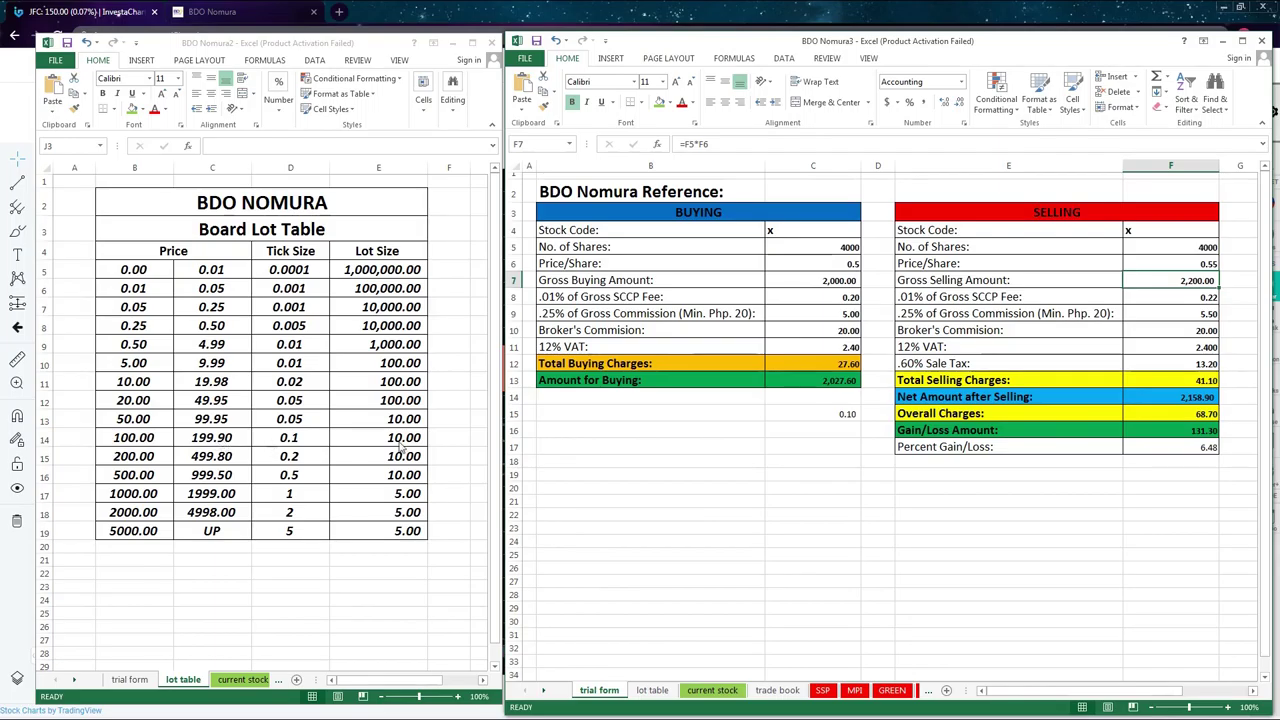
Step: Set the buying number of shares in the trial form to 30 and the buying price per share to 150
{"action": "left_click", "coordinate": [849, 249]}
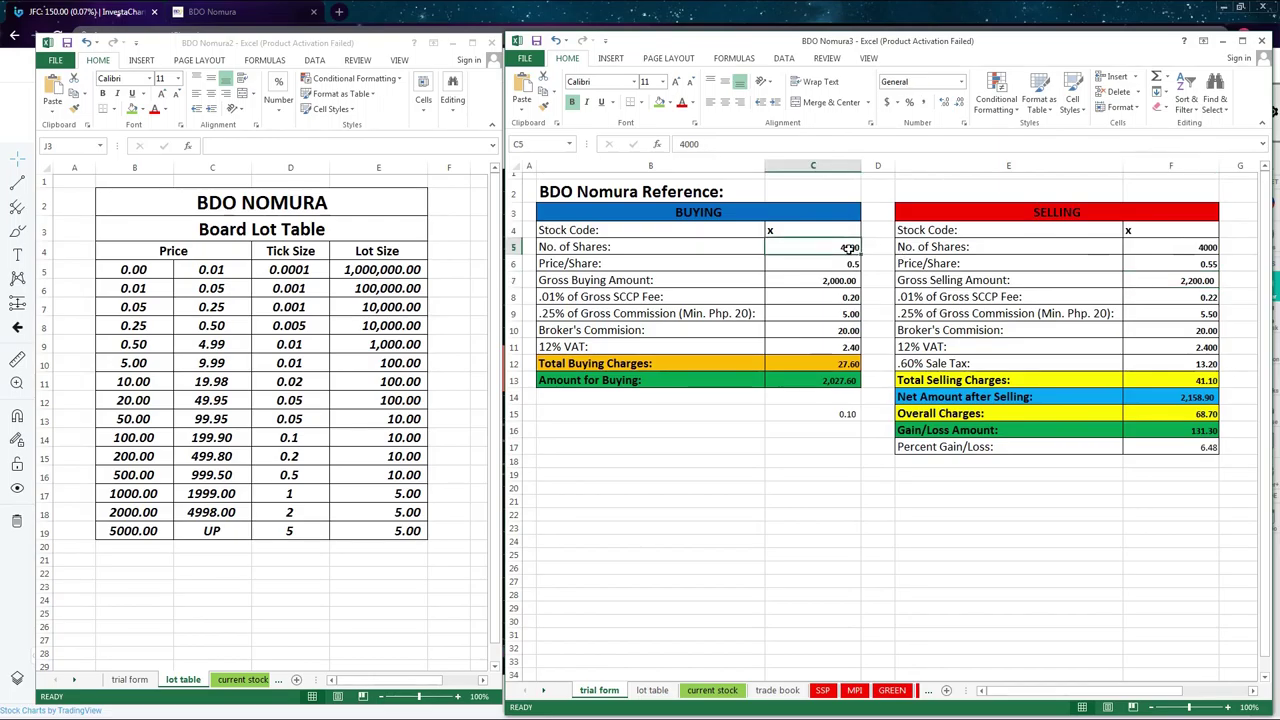
{"action": "type", "text": "150"}
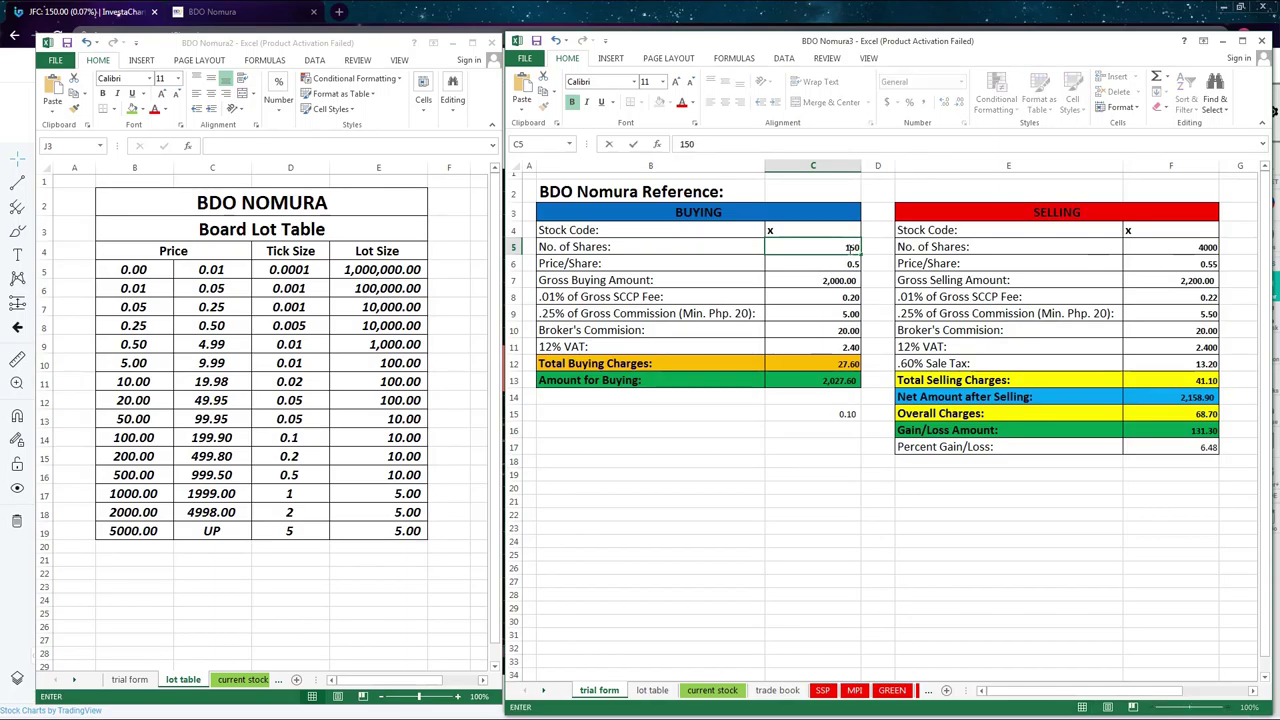
{"action": "key", "text": "BackSpace"}
{"action": "key", "text": "BackSpace"}
{"action": "key", "text": "BackSpace"}
{"action": "type", "text": "30"}
{"action": "left_click", "coordinate": [853, 266]}
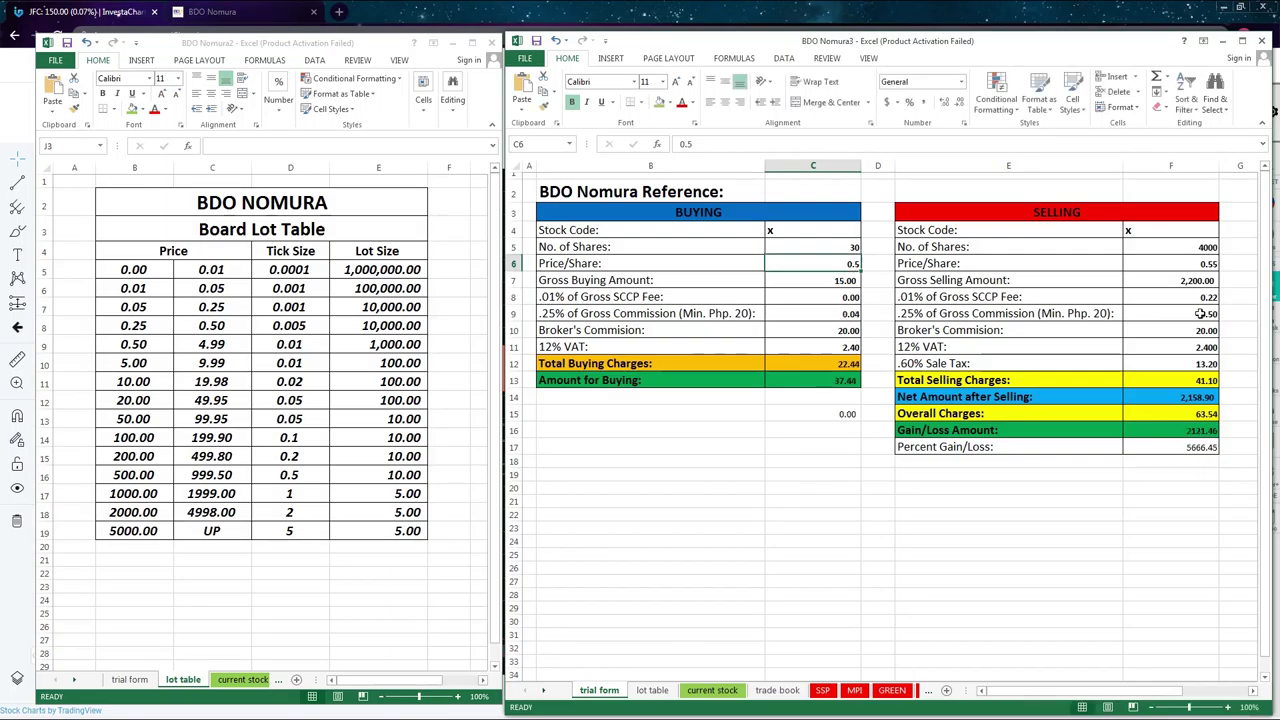
{"action": "type", "text": "150"}
{"action": "key", "text": "Return"}
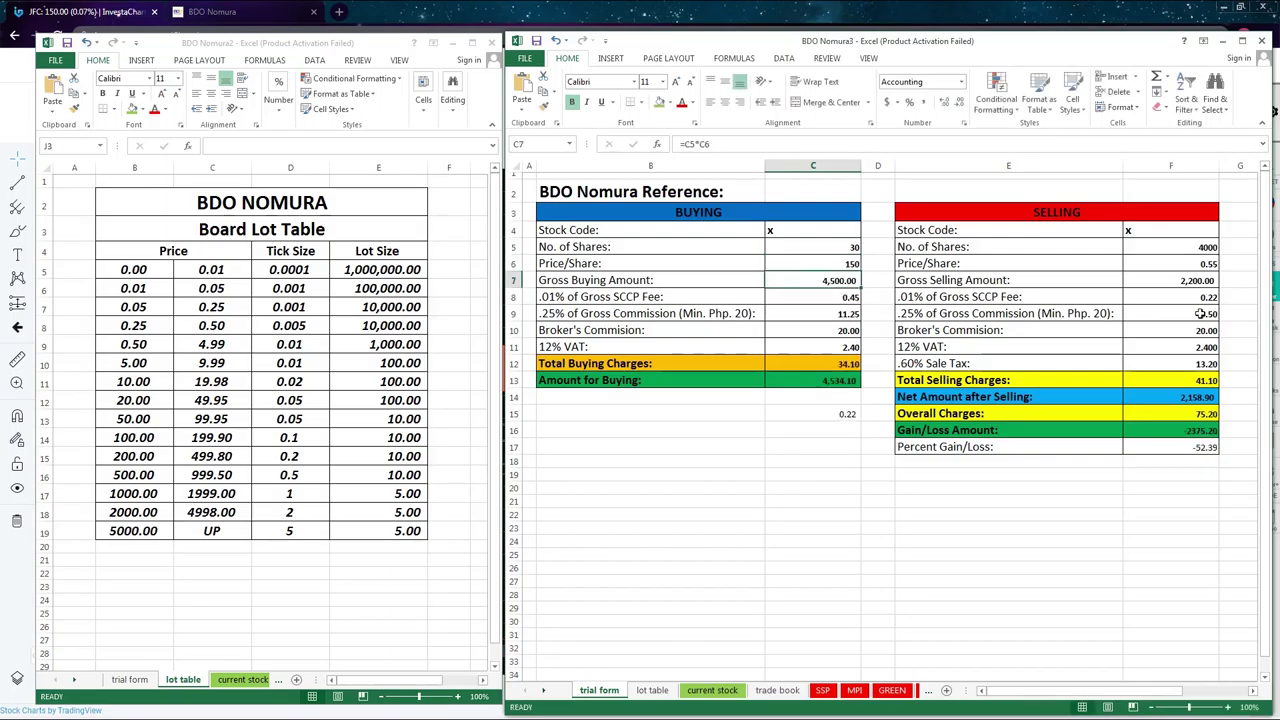
Step: Set the selling number of shares in the trial form to 30 and the selling price per share to 155
{"action": "left_click", "coordinate": [1200, 248]}
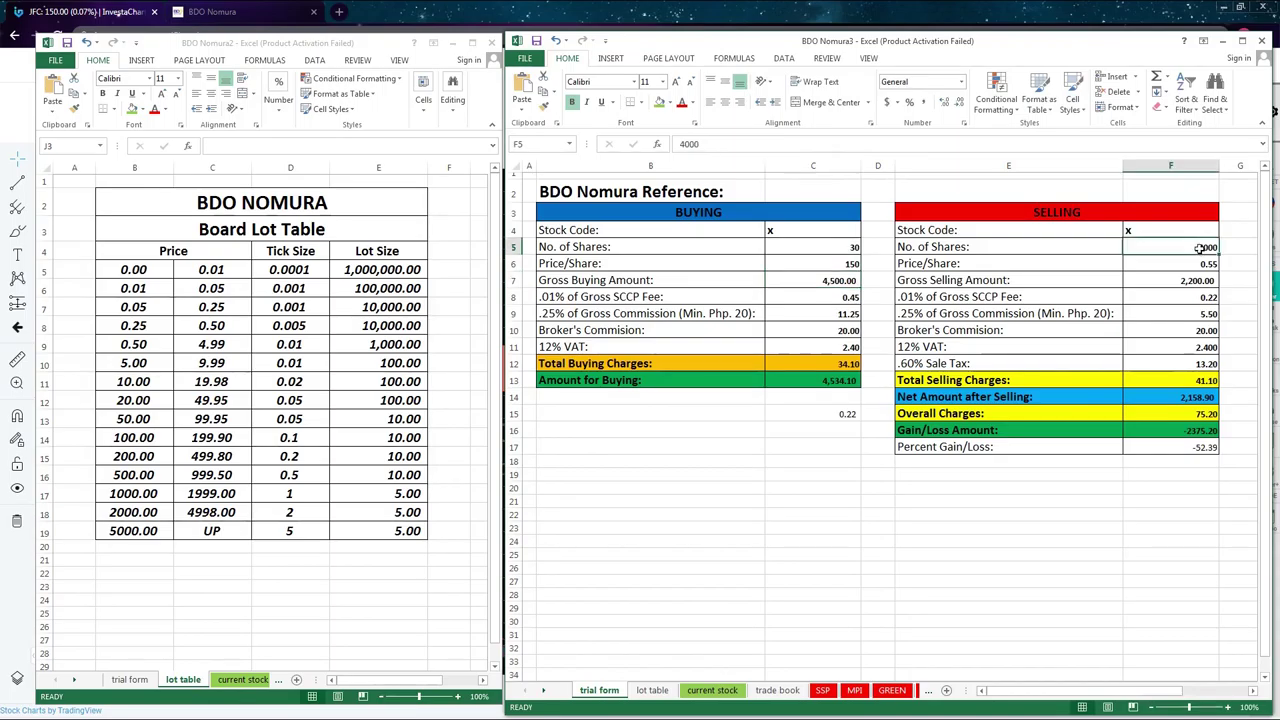
{"action": "type", "text": "30"}
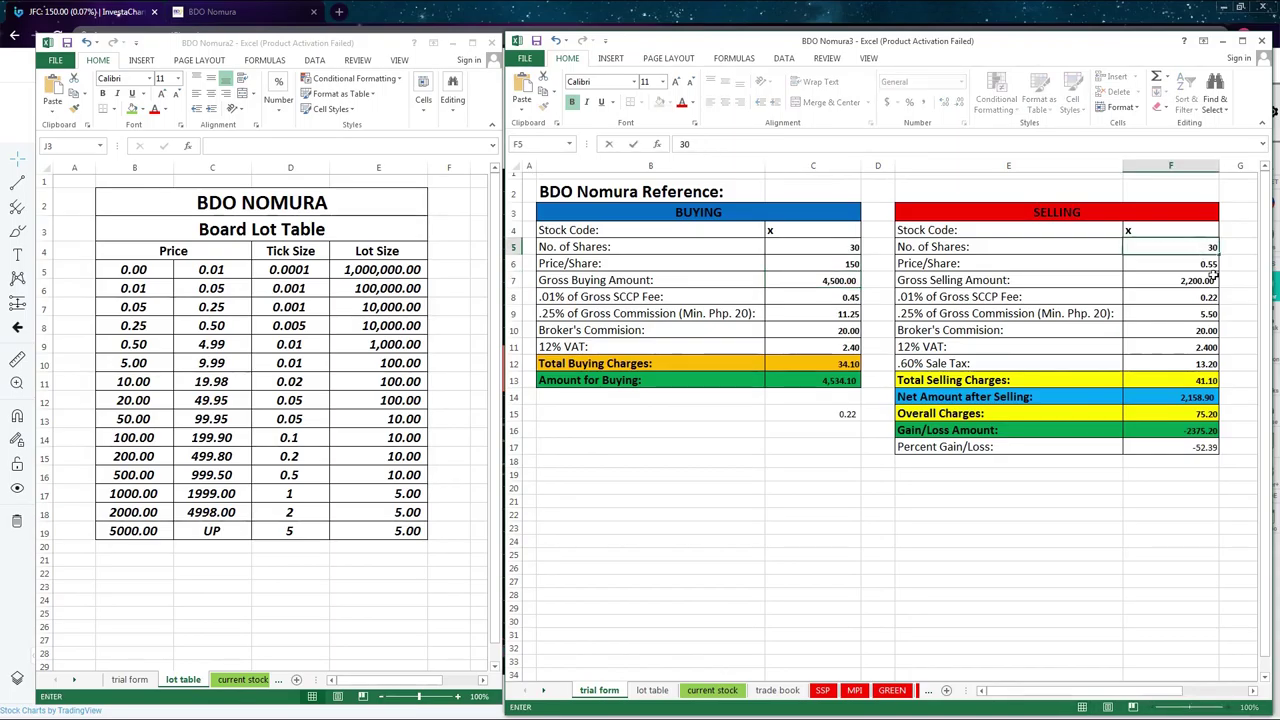
{"action": "key", "text": "Return"}
{"action": "type", "text": "15"}
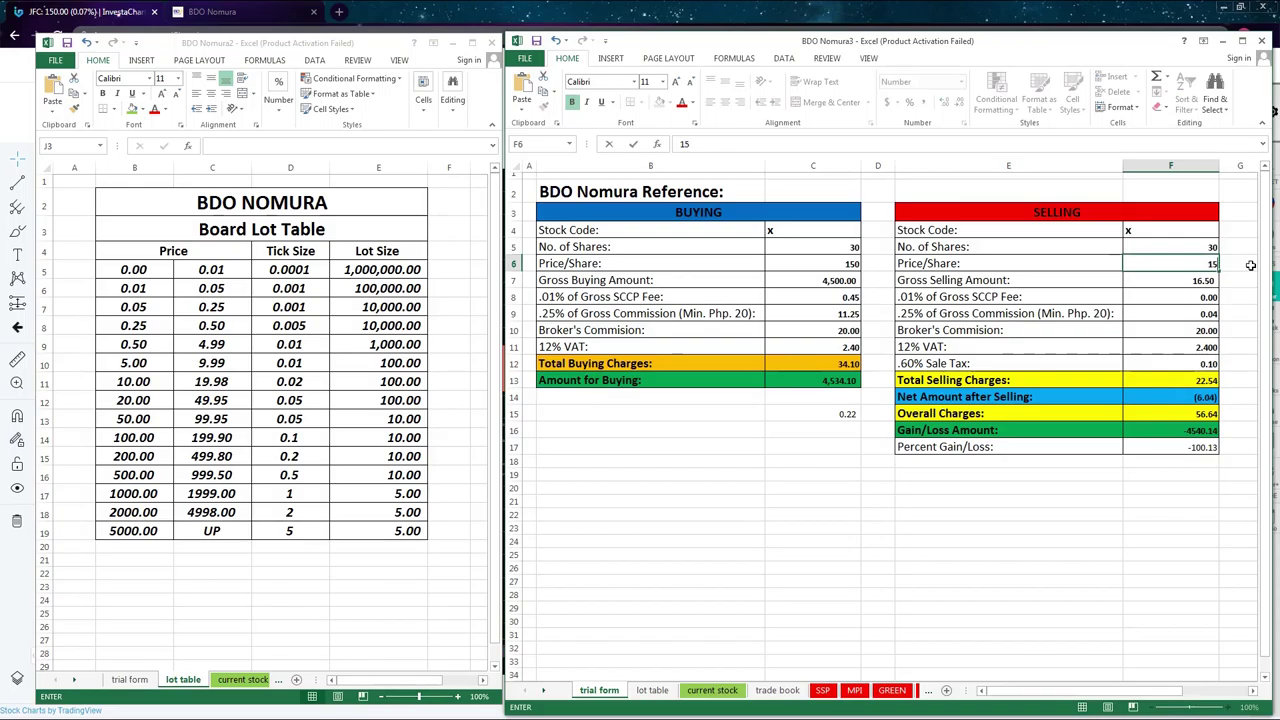
{"action": "type", "text": "5"}
{"action": "key", "text": "Return"}
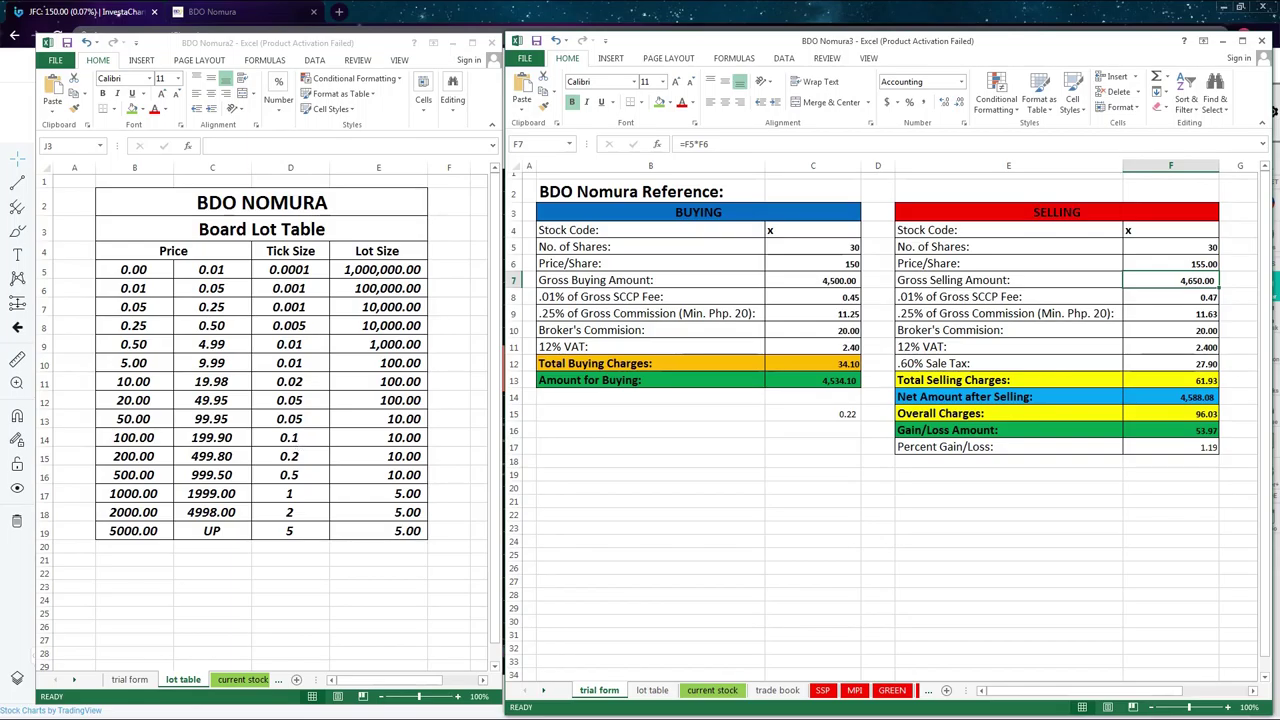
Step: Switch to the Investagrams chart in the browser and examine JFC's mid-June daily candles
{"action": "mouse_move", "coordinate": [84, 711]}
{"action": "left_click", "coordinate": [97, 680]}
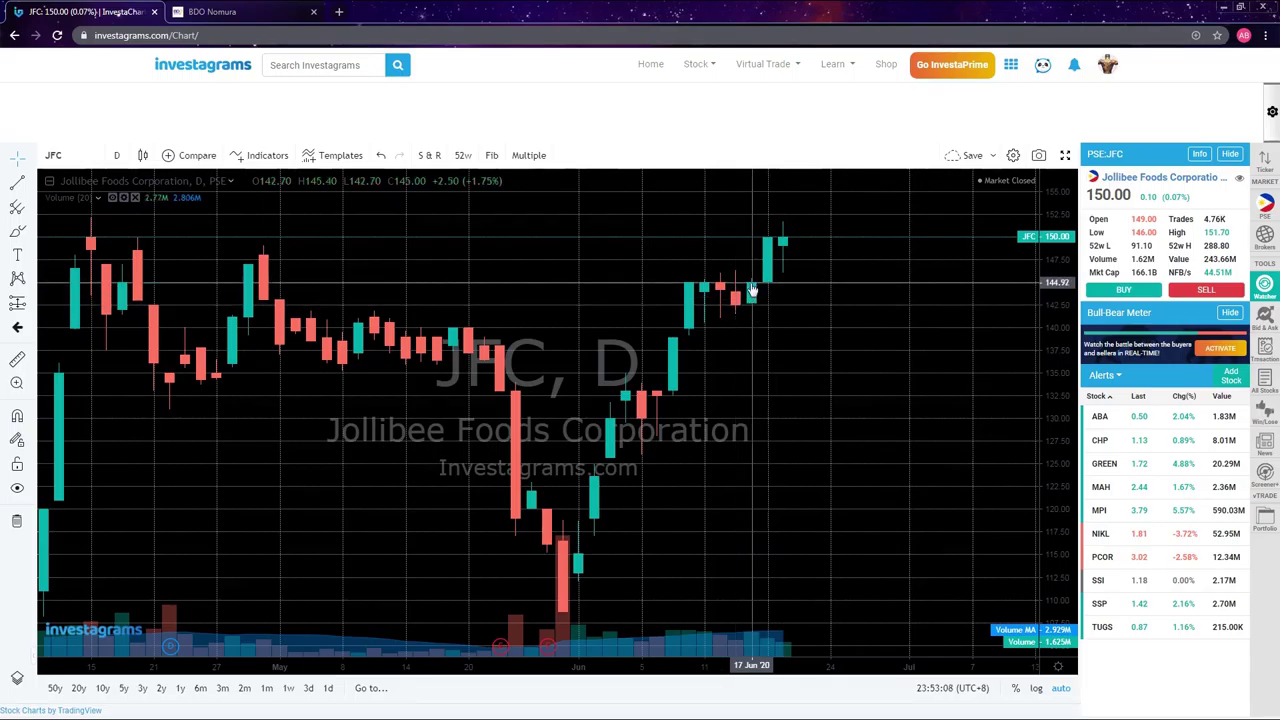
{"action": "mouse_move", "coordinate": [710, 630]}
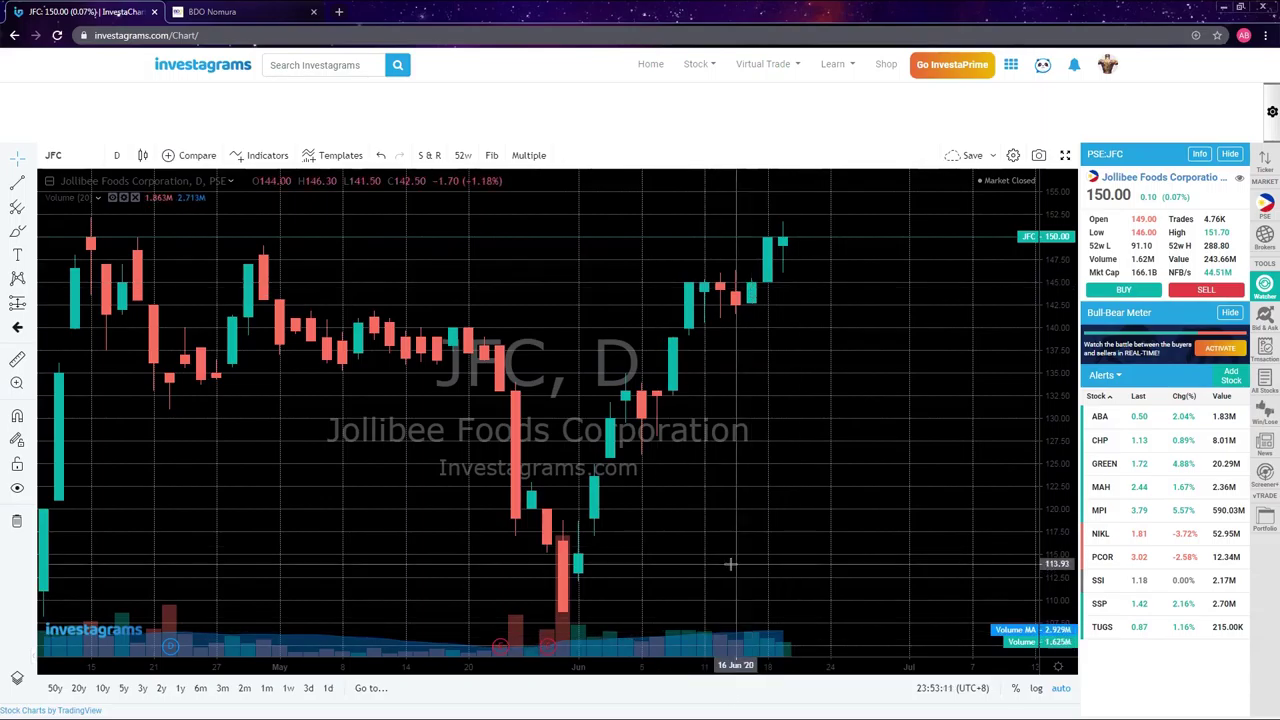
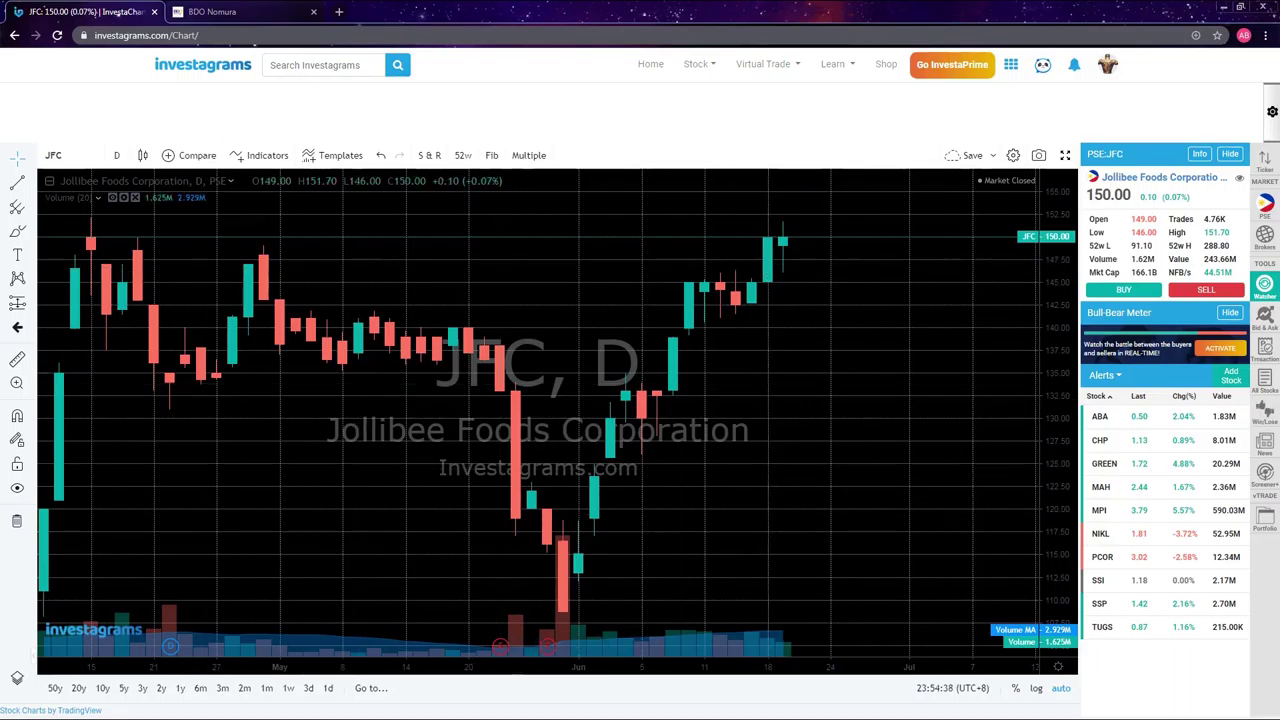
Step: Return to Excel with the board lot table and the trial form both in view to review the JFC trade
{"action": "mouse_move", "coordinate": [600, 716]}
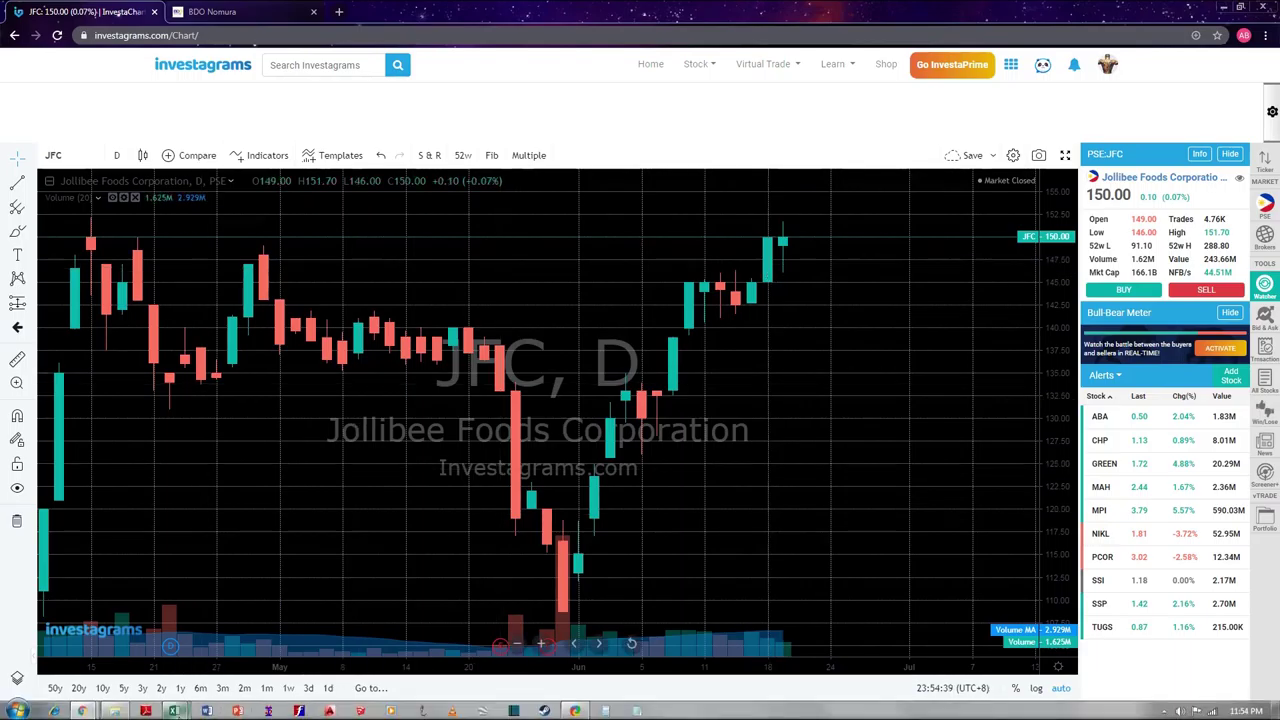
{"action": "left_click", "coordinate": [176, 711]}
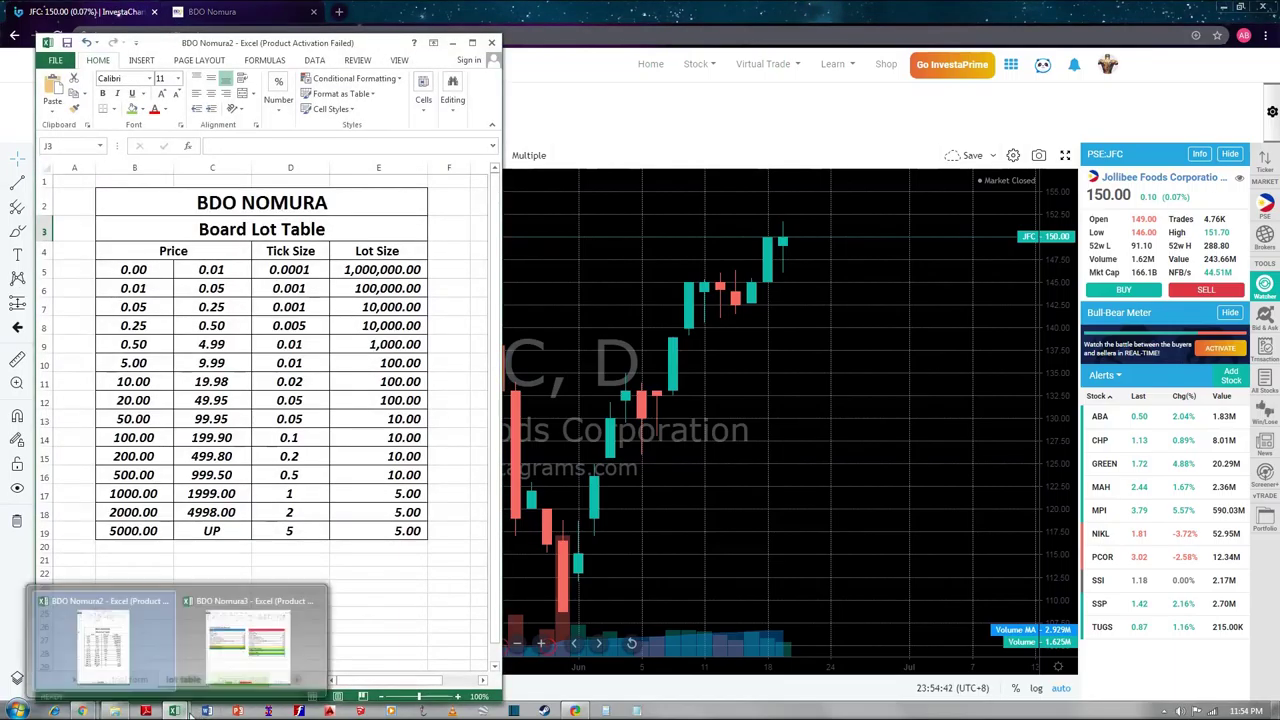
{"action": "left_click", "coordinate": [250, 642]}
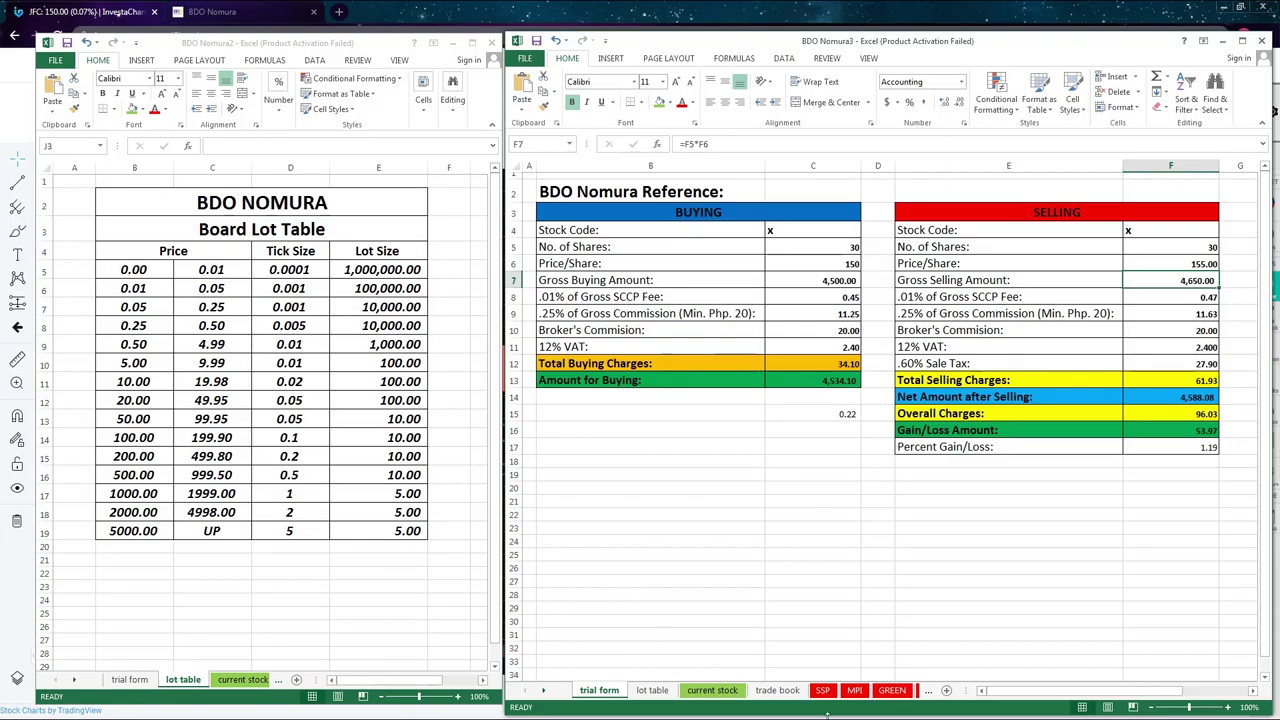
{"action": "mouse_move", "coordinate": [826, 714]}
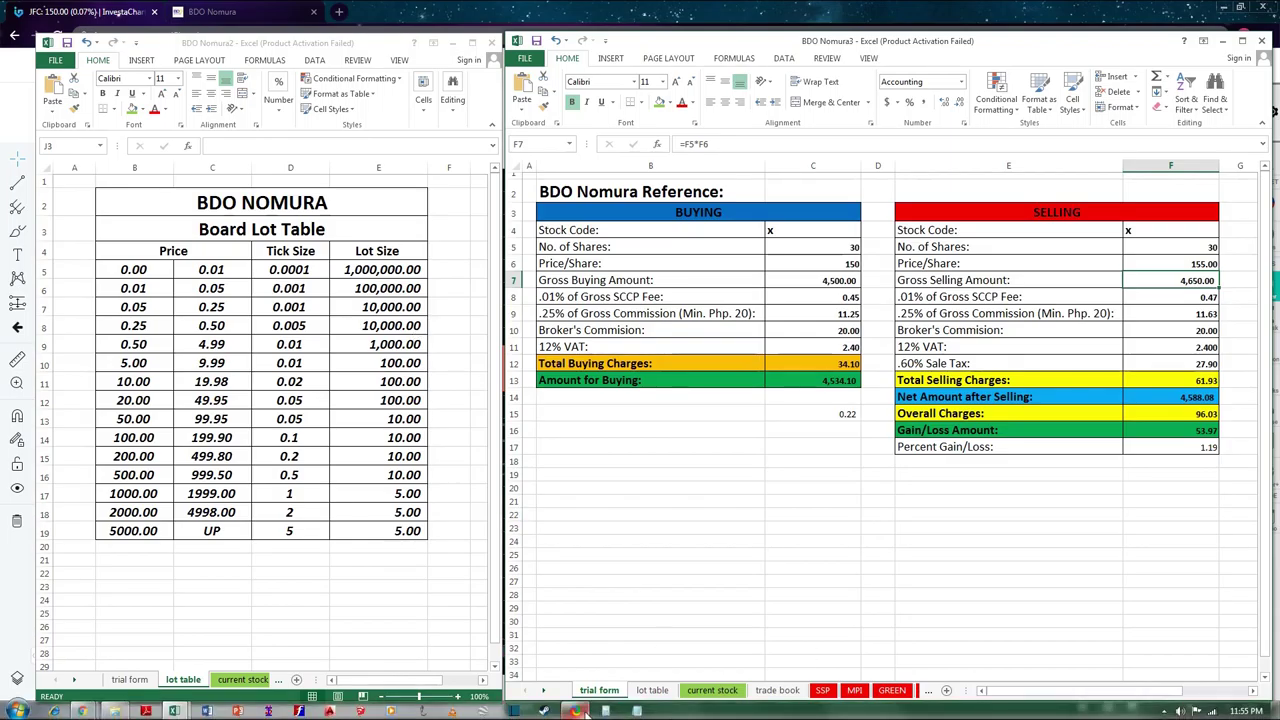
{"action": "mouse_move", "coordinate": [578, 711]}
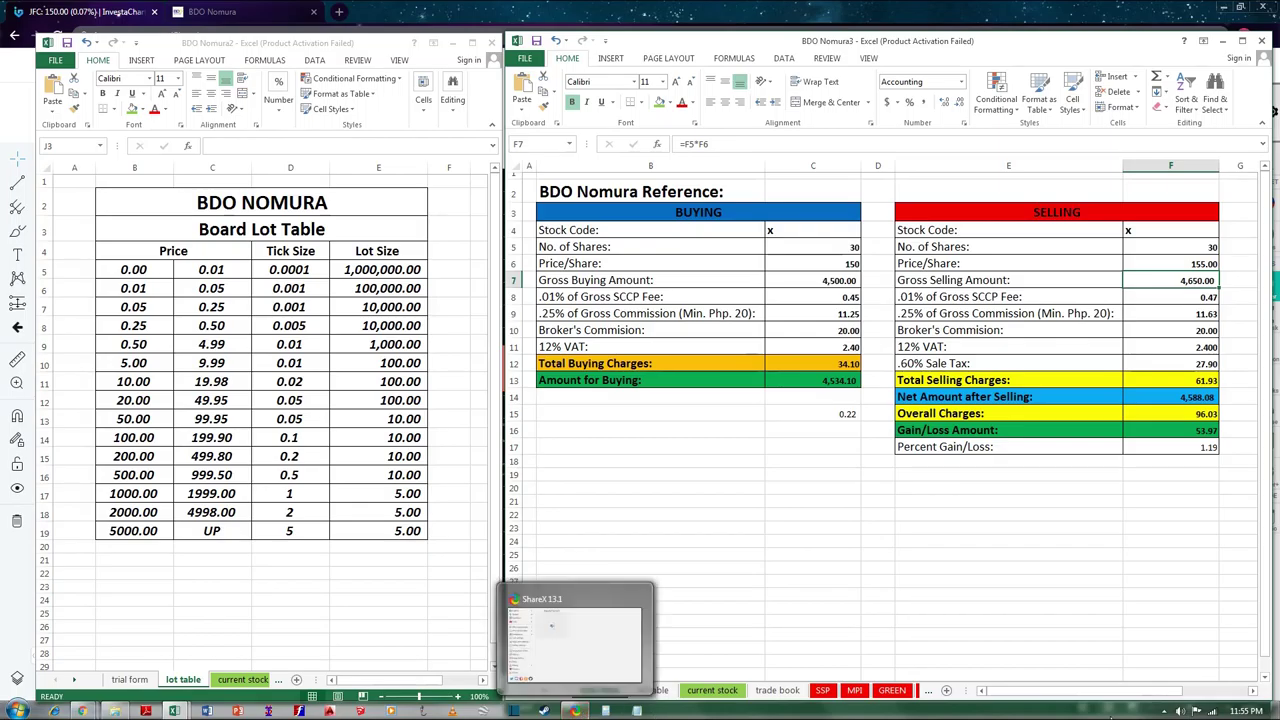
{"action": "left_click", "coordinate": [1164, 710]}
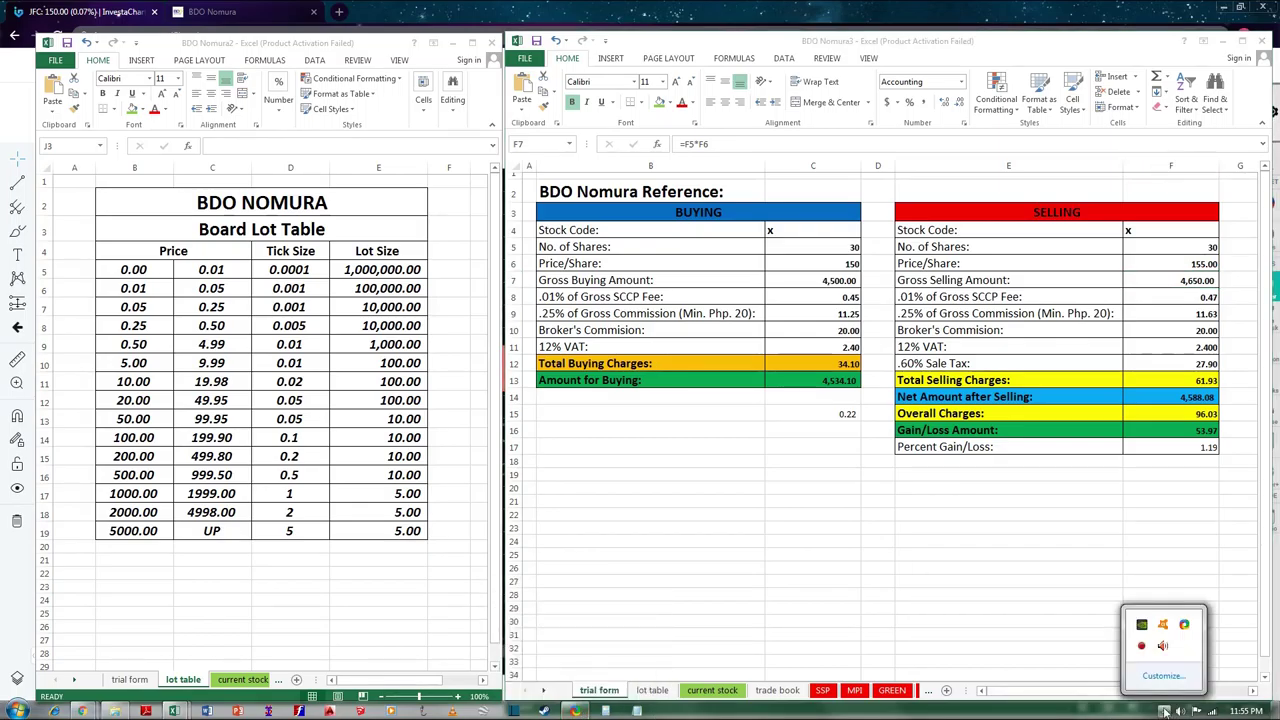